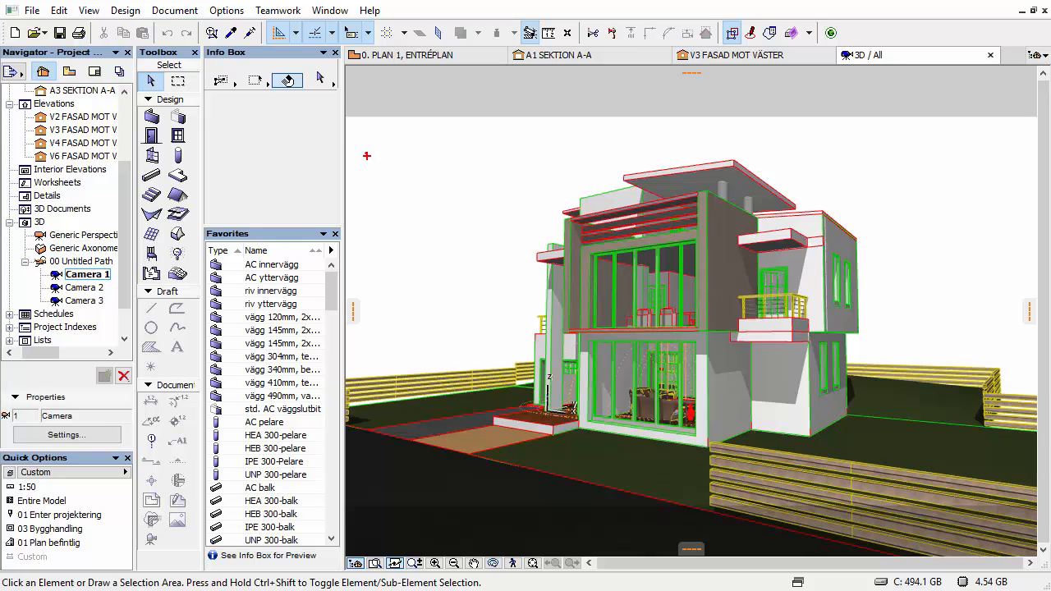
{"action": "key", "text": "t"}
{"action": "scroll", "coordinate": [365, 153], "scroll_direction": "down", "scroll_amount": 4}
{"action": "type", "text": "lighting"}
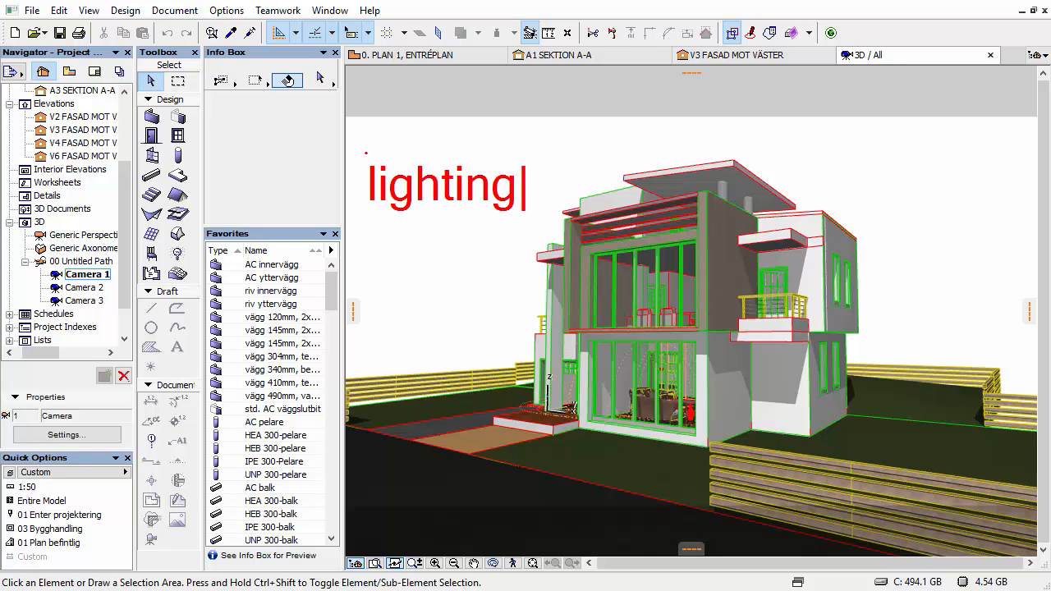
{"action": "key", "text": "Return"}
{"action": "type", "text": "render"}
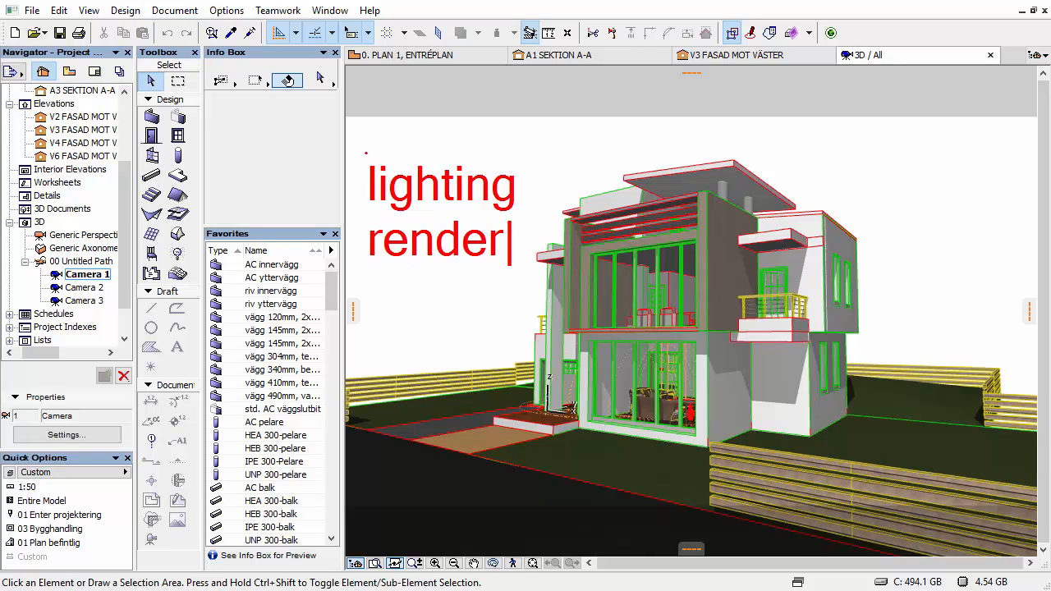
{"action": "key", "text": "Return"}
{"action": "type", "text": "settings"}
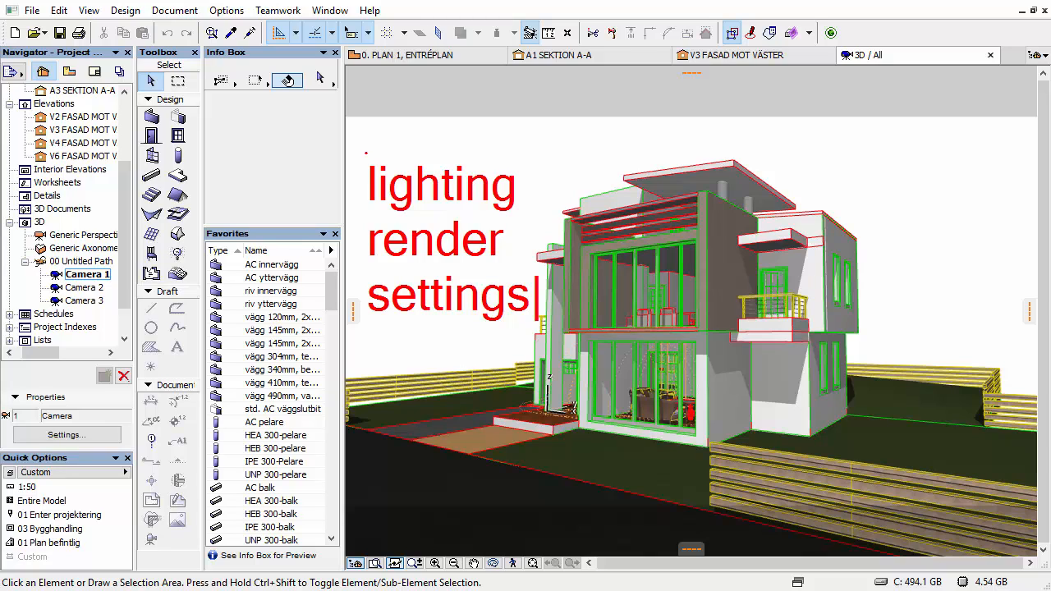
{"action": "key", "text": "Return"}
{"action": "type", "text": "mate"}
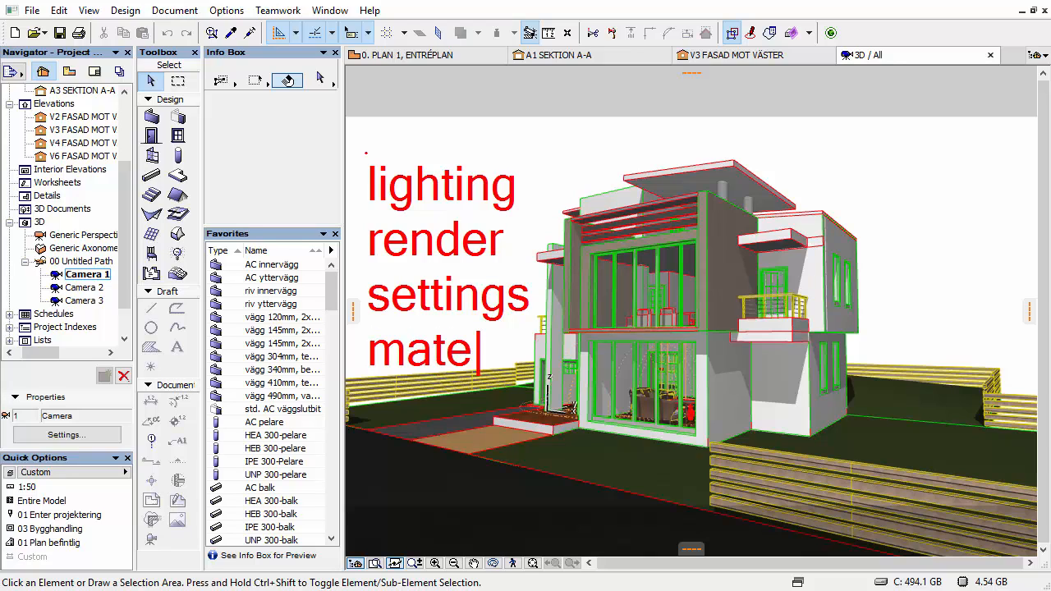
{"action": "key", "text": "BackSpace"}
{"action": "key", "text": "BackSpace"}
{"action": "key", "text": "BackSpace"}
{"action": "key", "text": "BackSpace"}
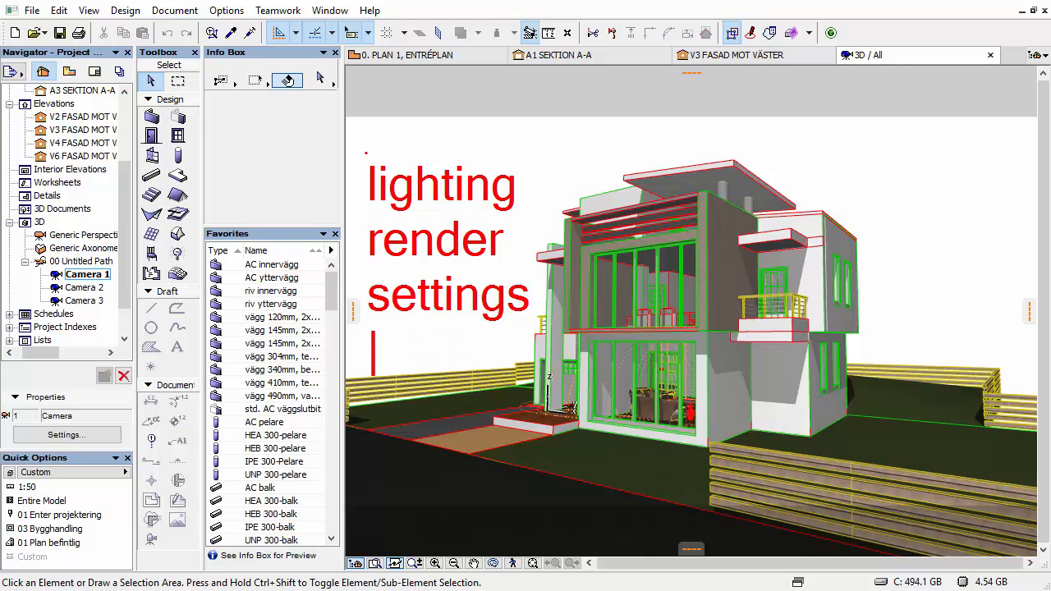
{"action": "type", "text": "syr"}
{"action": "key", "text": "BackSpace"}
{"action": "key", "text": "BackSpace"}
{"action": "type", "text": "u"}
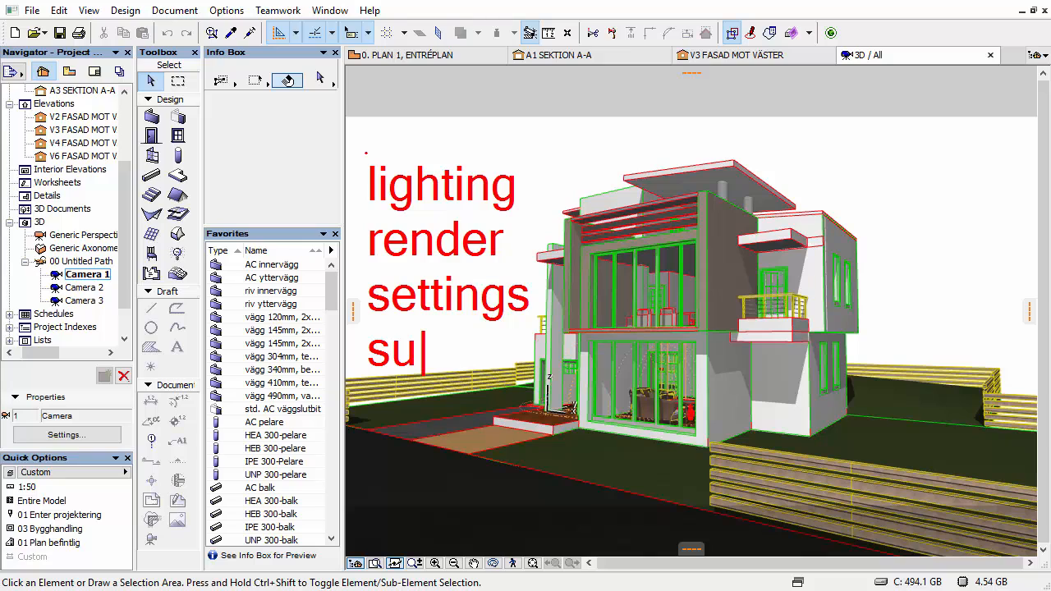
{"action": "type", "text": "rface"}
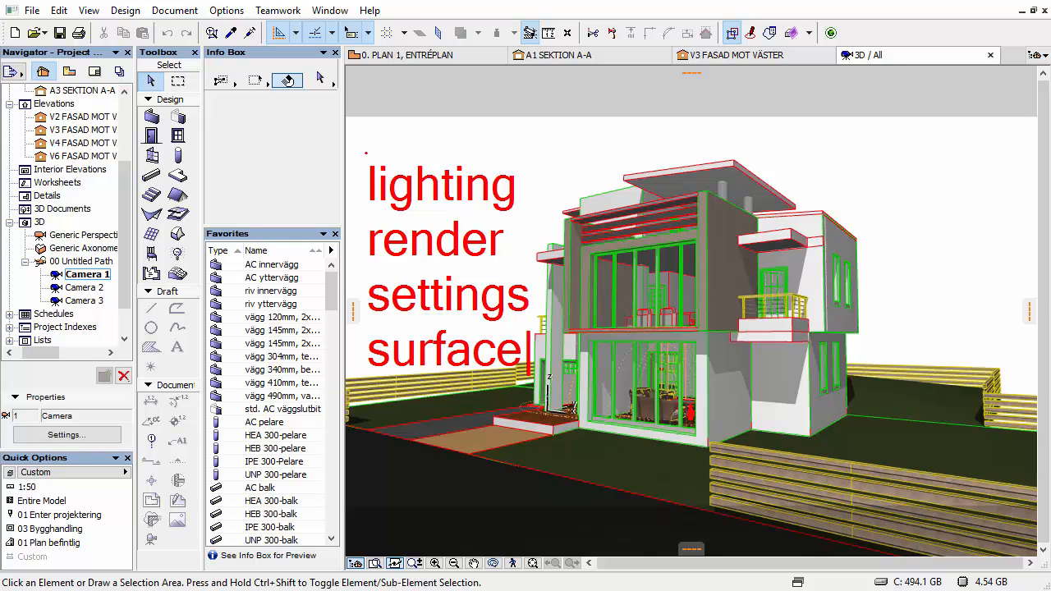
{"action": "key", "text": "Escape"}
{"action": "left_click_drag", "start_coordinate": [358, 186], "coordinate": [331, 188]}
{"action": "left_click_drag", "start_coordinate": [358, 240], "coordinate": [339, 242]}
{"action": "left_click_drag", "start_coordinate": [359, 358], "coordinate": [335, 360]}
{"action": "left_click_drag", "start_coordinate": [373, 370], "coordinate": [516, 378]}
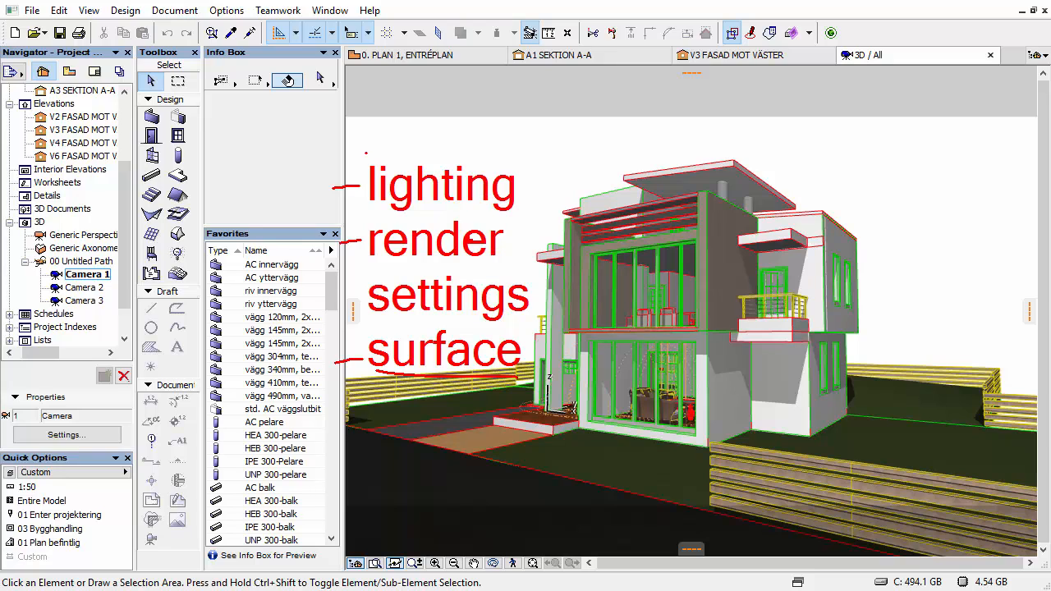
{"action": "key", "text": "Escape"}
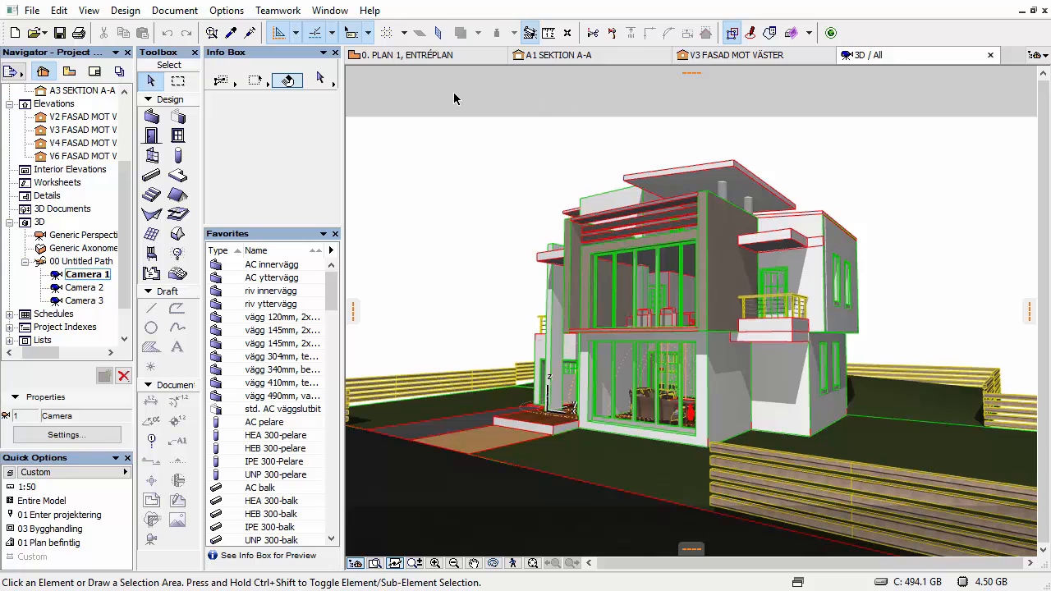
Look at the house from a raised viewpoint and restore the saved Camera 1 view.
{"action": "middle_click_drag", "start_coordinate": [628, 301], "coordinate": [622, 540]}
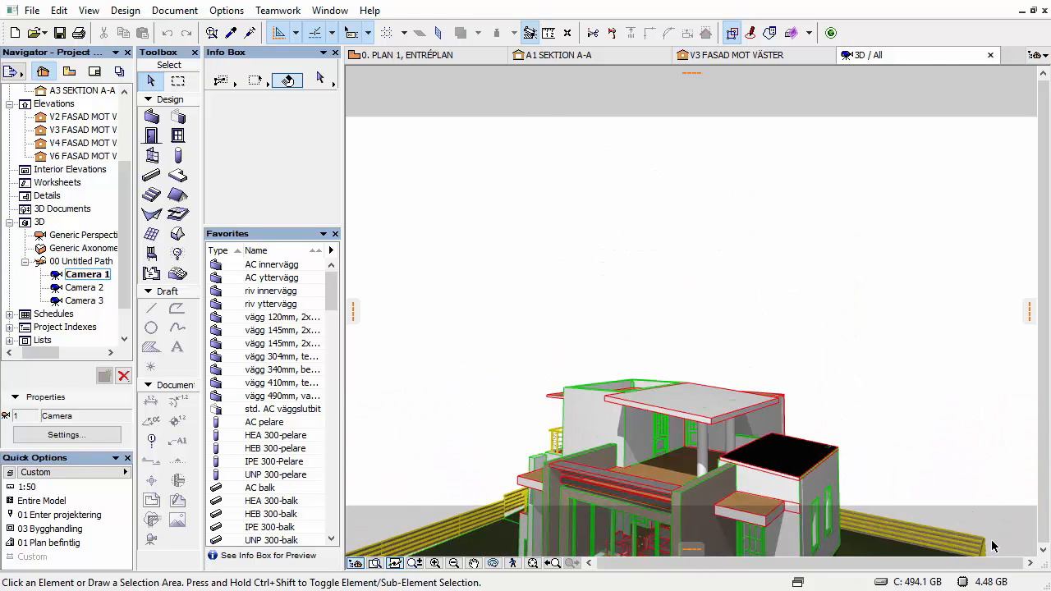
{"action": "double_click", "coordinate": [82, 274]}
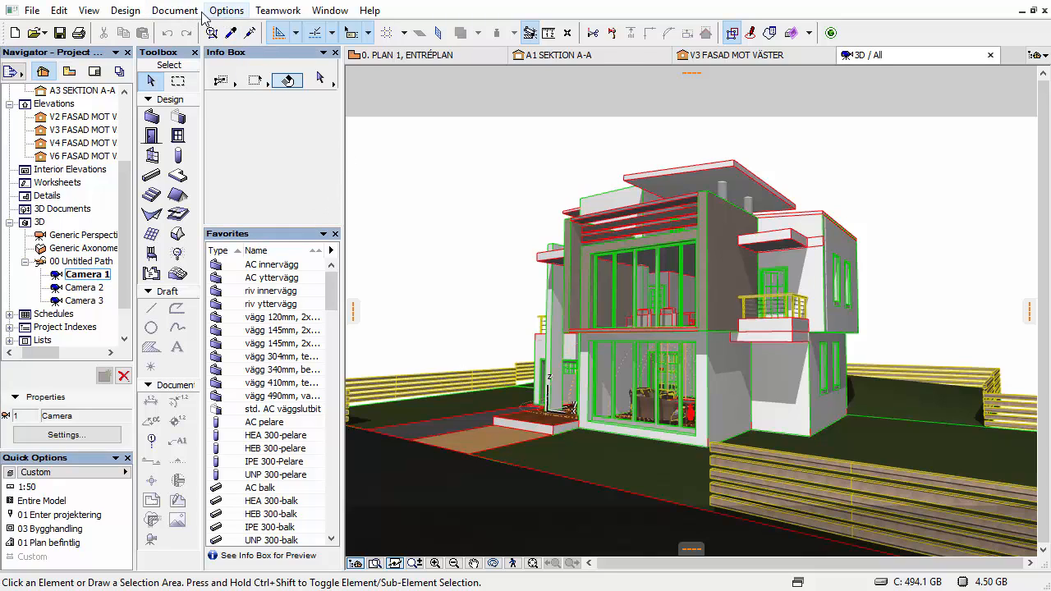
{"action": "left_click", "coordinate": [174, 10]}
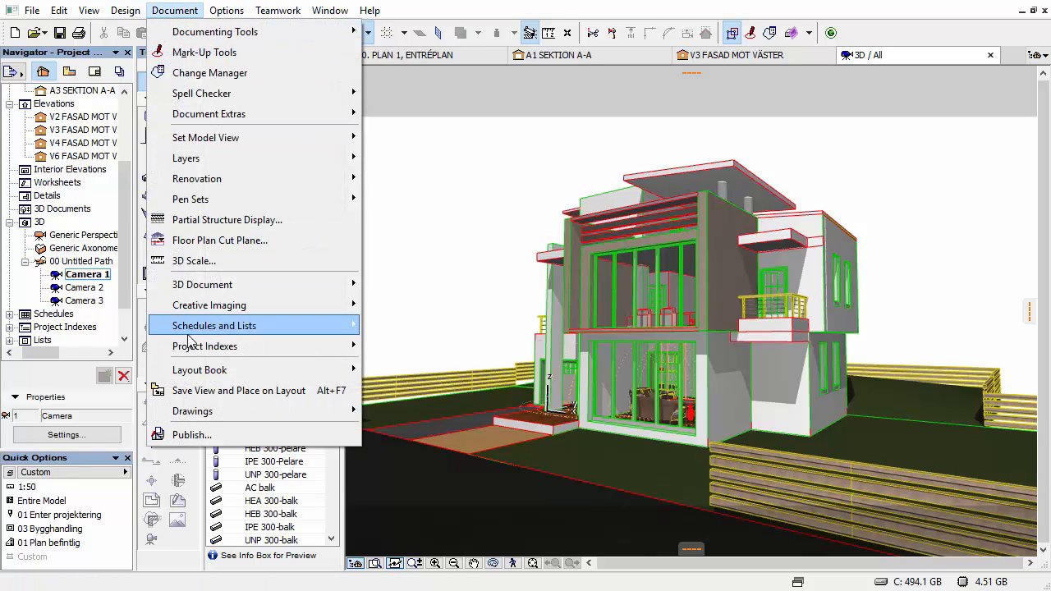
{"action": "mouse_move", "coordinate": [219, 317]}
{"action": "mouse_move", "coordinate": [247, 306]}
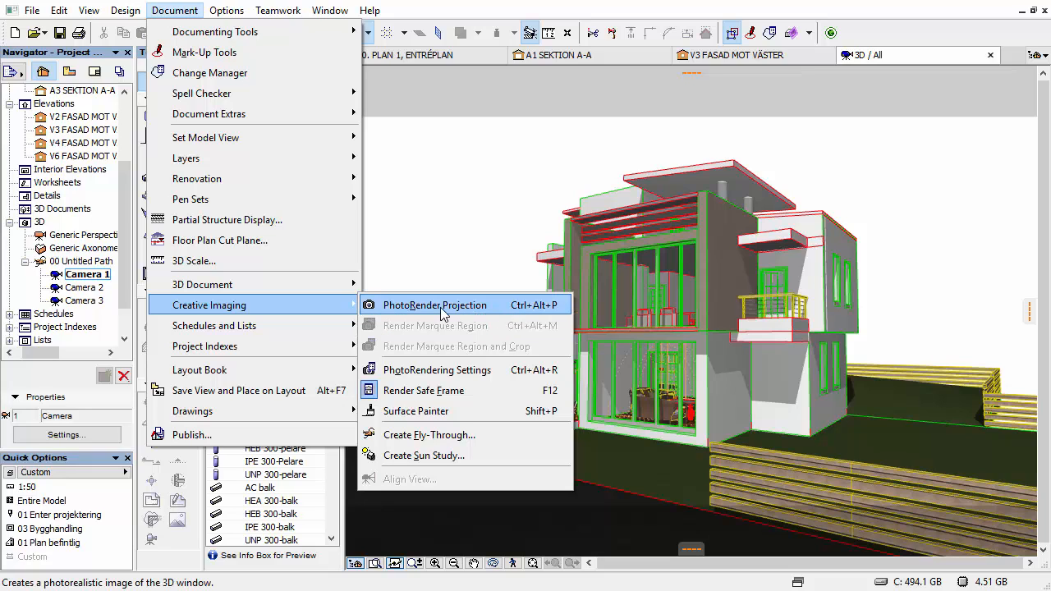
{"action": "left_click", "coordinate": [446, 216]}
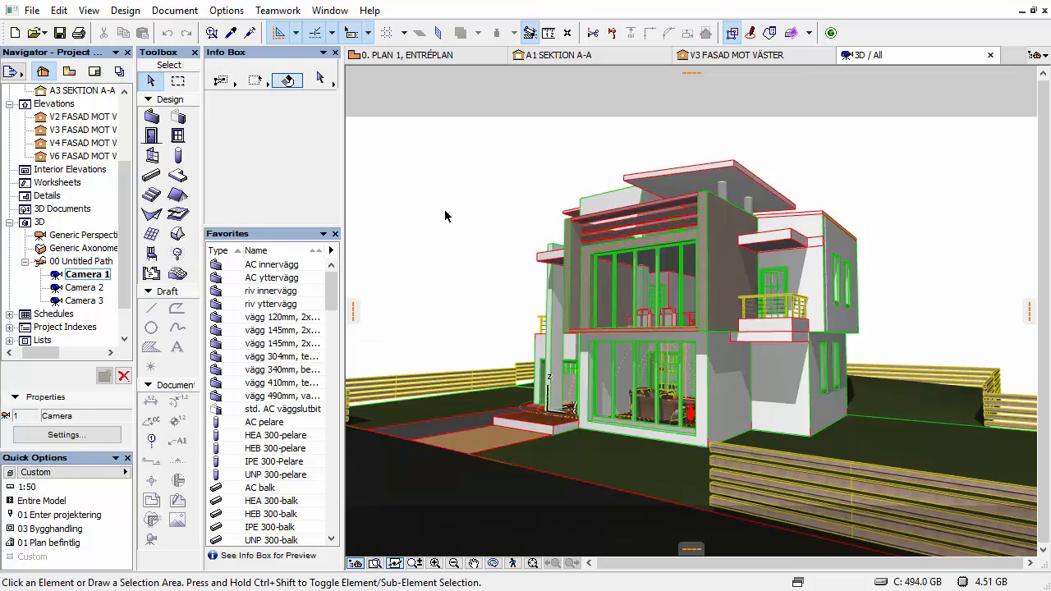
Open the Work Environment's keyboard shortcut settings and expand the Creative Imaging commands under Document.
{"action": "left_click", "coordinate": [226, 10]}
{"action": "mouse_move", "coordinate": [277, 213]}
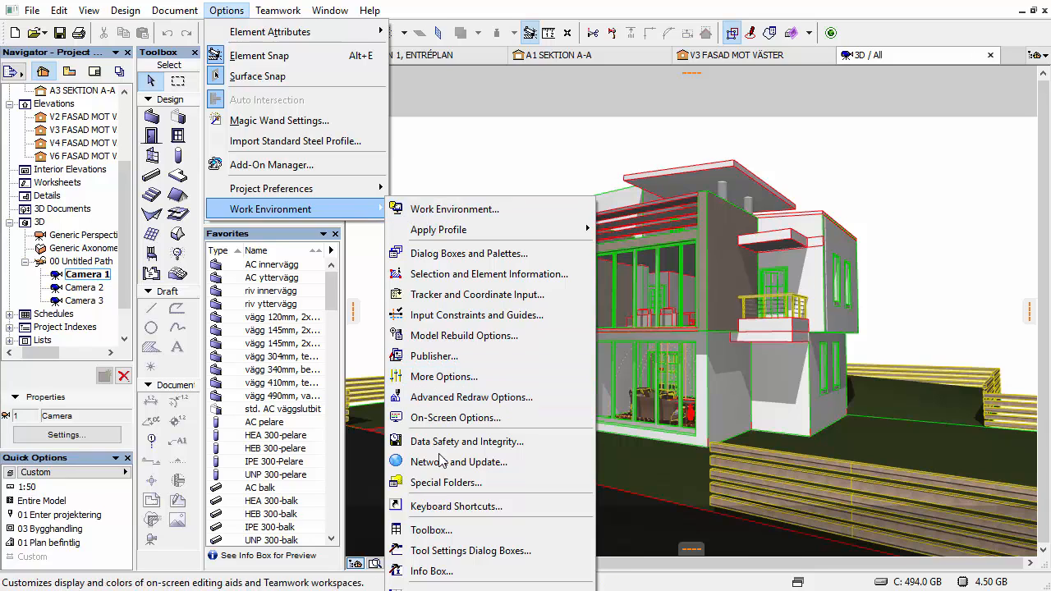
{"action": "left_click", "coordinate": [449, 507]}
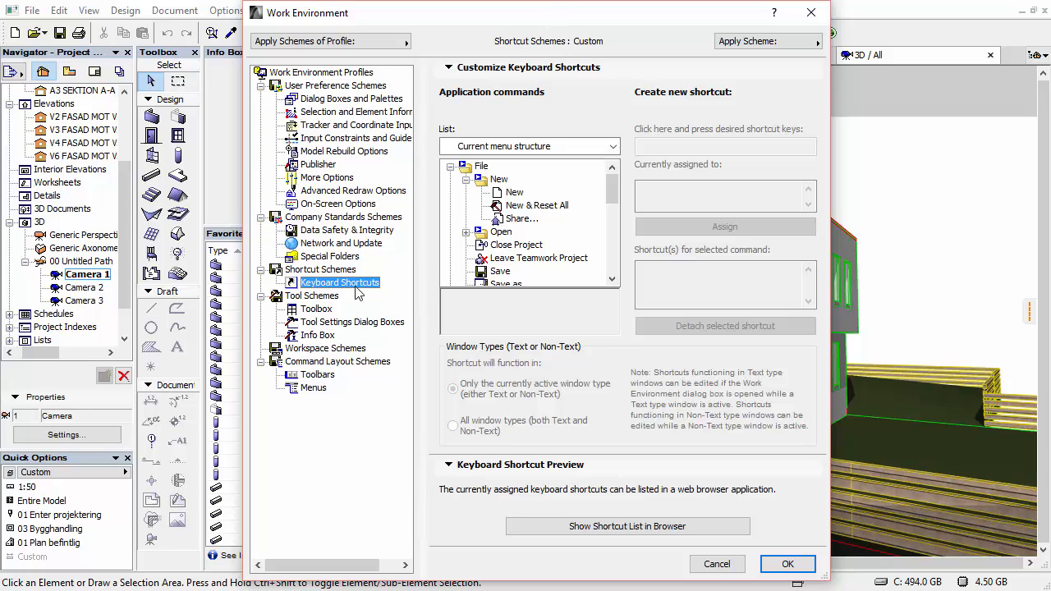
{"action": "left_click", "coordinate": [450, 166]}
{"action": "left_click", "coordinate": [450, 219]}
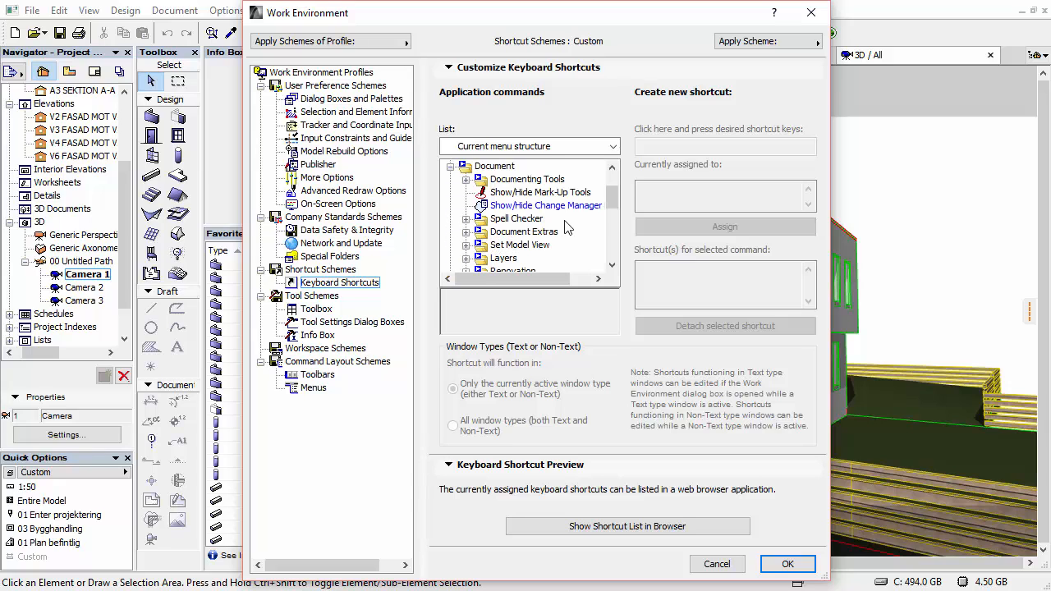
{"action": "scroll", "coordinate": [542, 234], "scroll_direction": "down", "scroll_amount": 1}
{"action": "scroll", "coordinate": [534, 242], "scroll_direction": "down", "scroll_amount": 2}
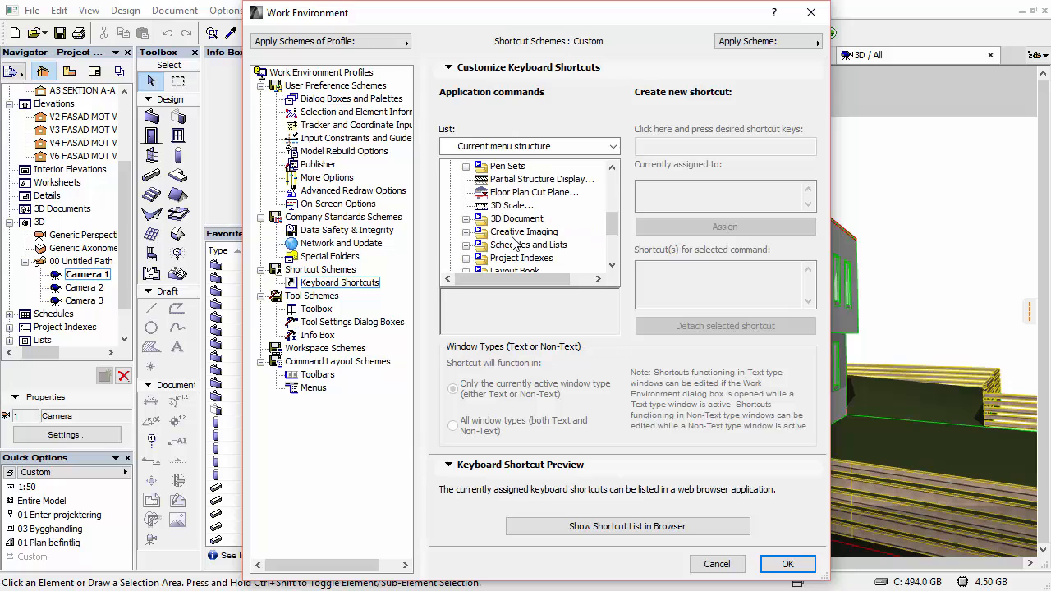
{"action": "left_click", "coordinate": [465, 219]}
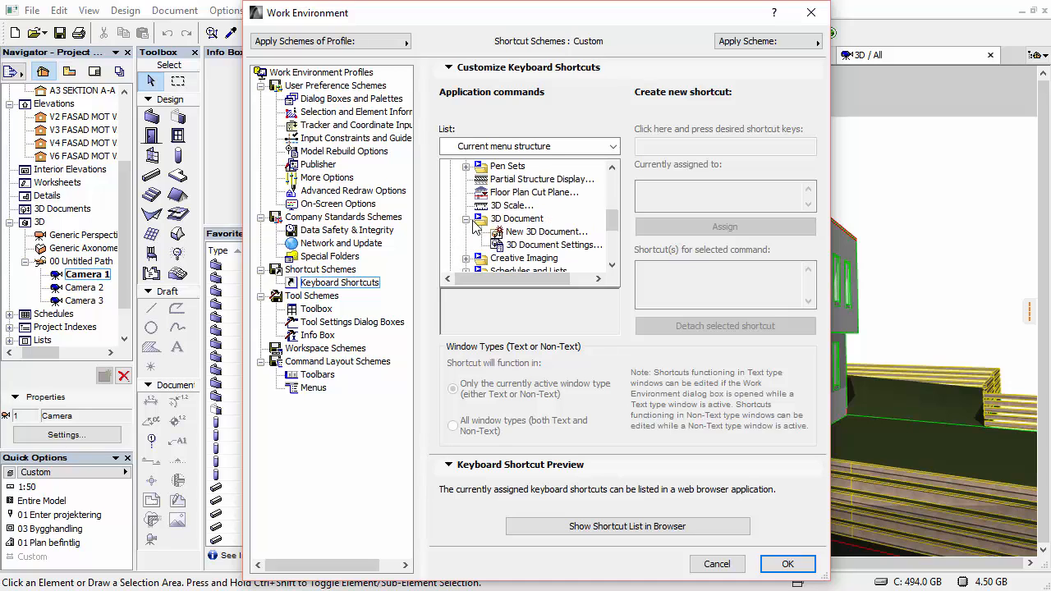
{"action": "left_click", "coordinate": [465, 218]}
{"action": "left_click", "coordinate": [465, 232]}
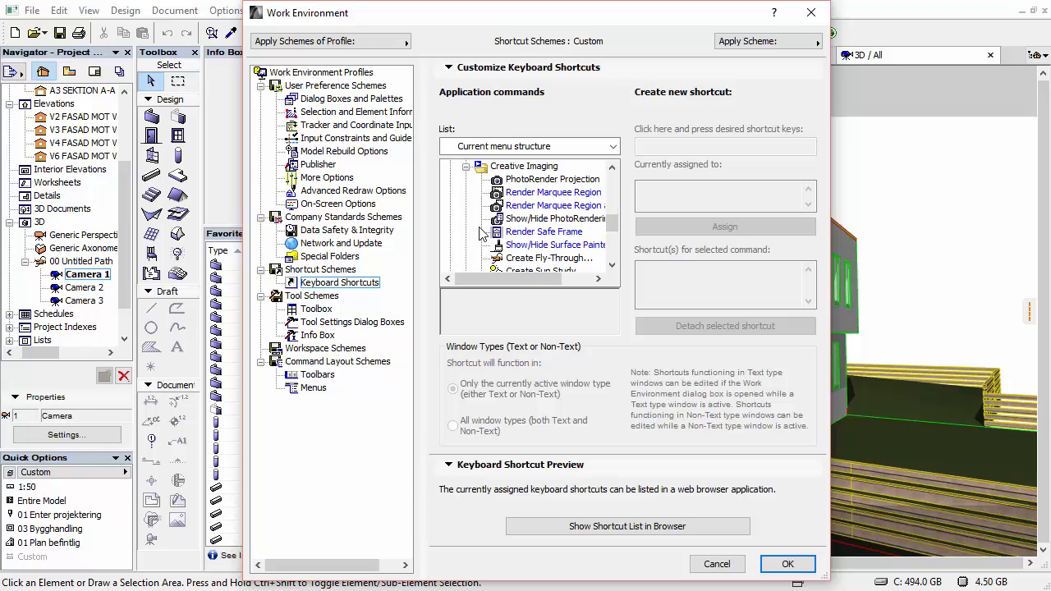
Check the shortcuts assigned to Render Marquee Region, Render Marquee Region and Crop, Show/Hide PhotoRendering Settings and Render Safe Frame.
{"action": "scroll", "coordinate": [542, 214], "scroll_direction": "down", "scroll_amount": 1}
{"action": "scroll", "coordinate": [549, 210], "scroll_direction": "up", "scroll_amount": 1}
{"action": "left_click", "coordinate": [524, 194]}
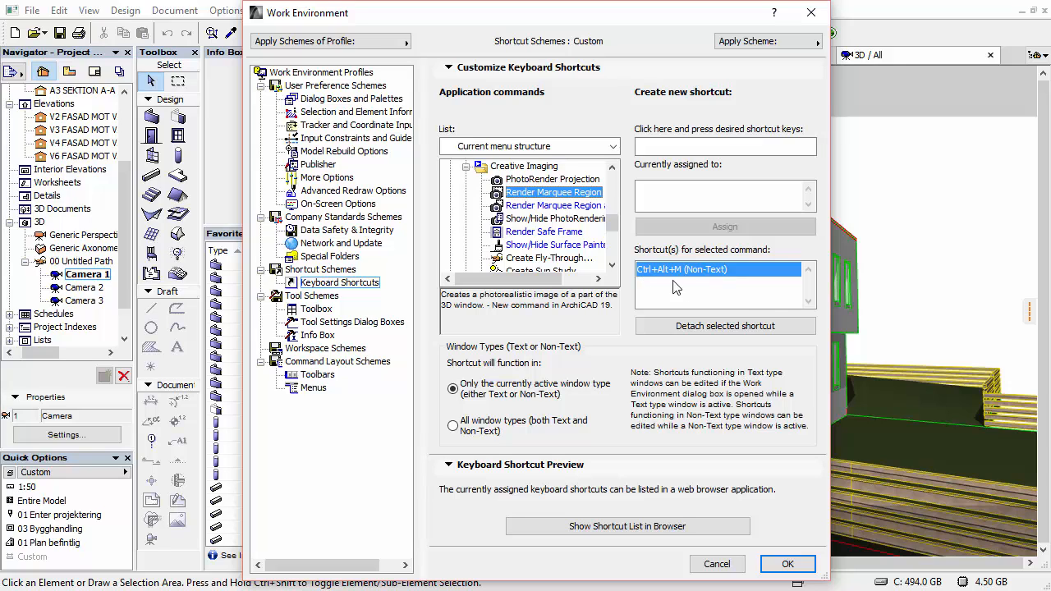
{"action": "left_click", "coordinate": [509, 206]}
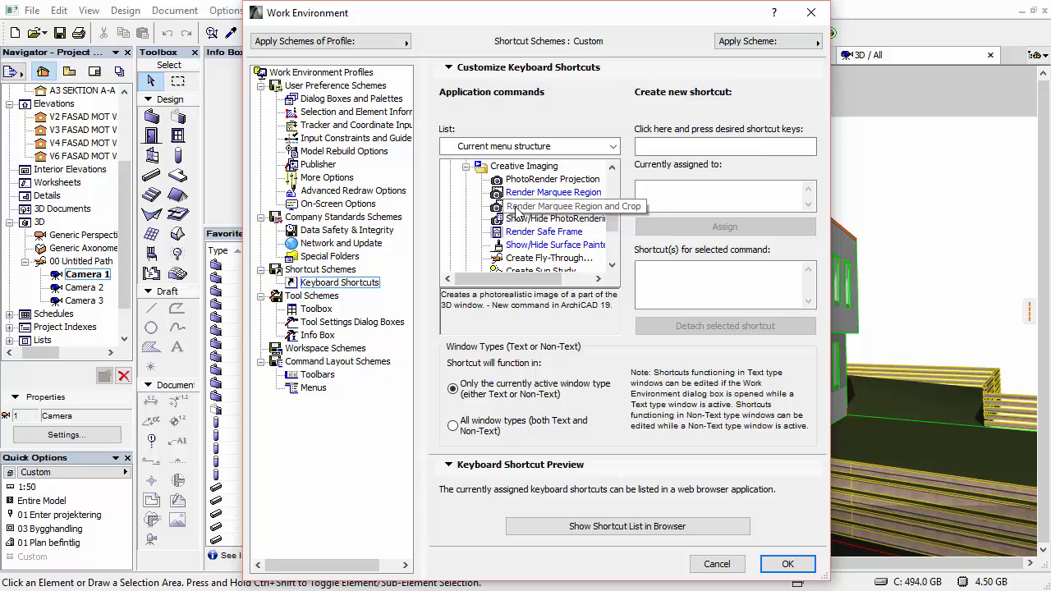
{"action": "left_click", "coordinate": [517, 220]}
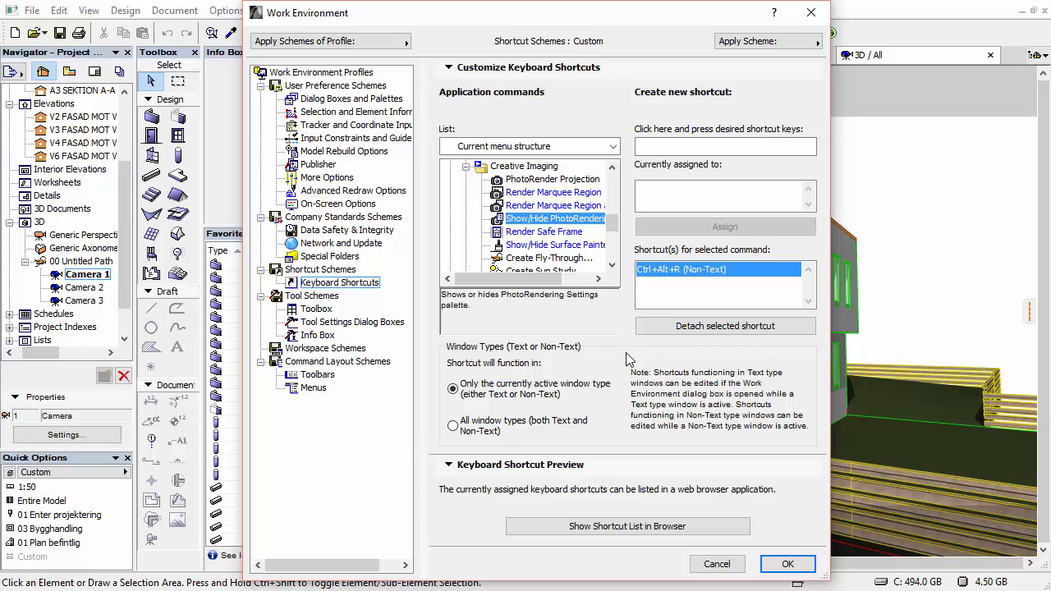
{"action": "left_click", "coordinate": [546, 233]}
{"action": "left_click_drag", "start_coordinate": [542, 12], "coordinate": [410, 10]}
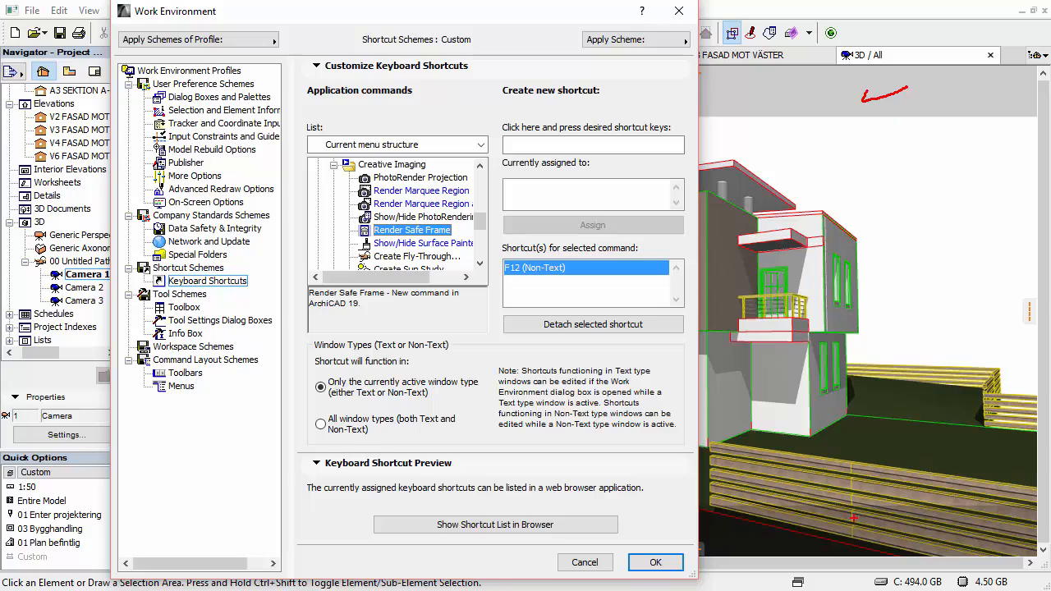
{"action": "left_click_drag", "start_coordinate": [832, 540], "coordinate": [891, 524]}
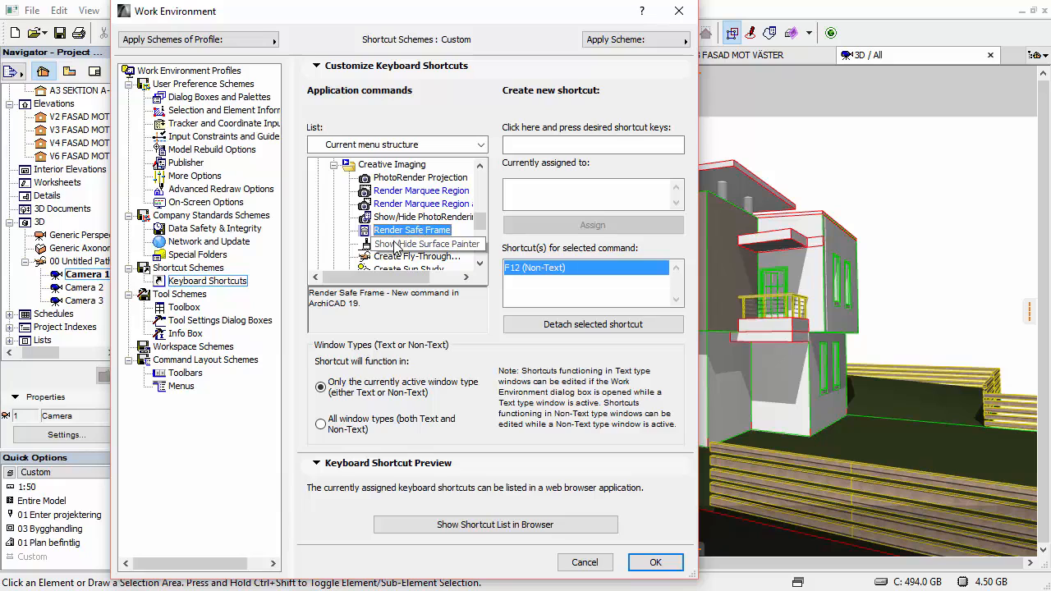
Check the shortcuts for Show/Hide Surface Painter, Create Fly-Through, Create Sun Study and Align View, and leave the settings without saving.
{"action": "scroll", "coordinate": [397, 245], "scroll_direction": "down", "scroll_amount": 1}
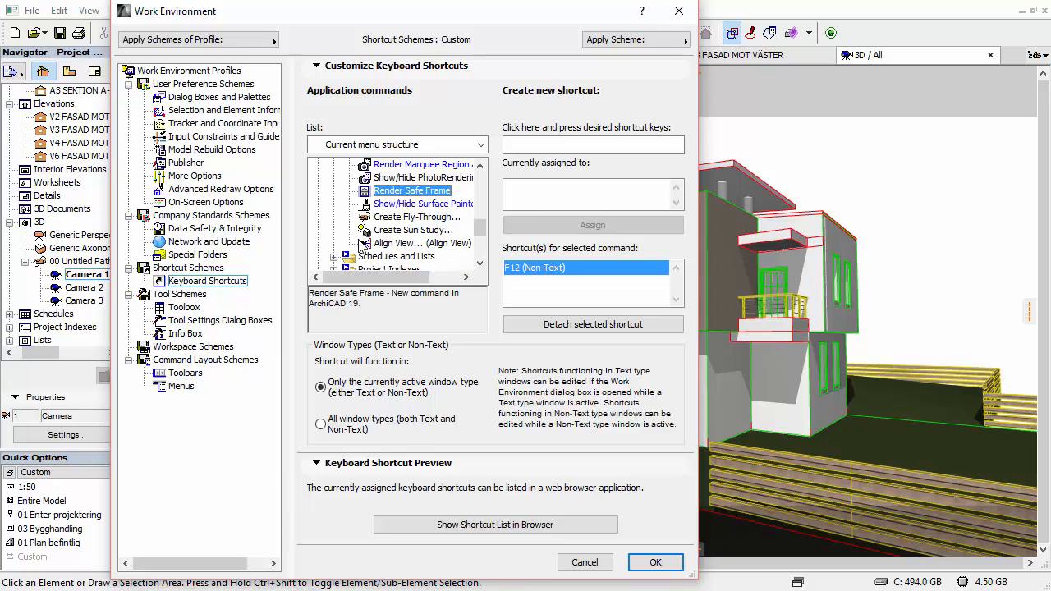
{"action": "left_click", "coordinate": [394, 204]}
{"action": "left_click", "coordinate": [394, 216]}
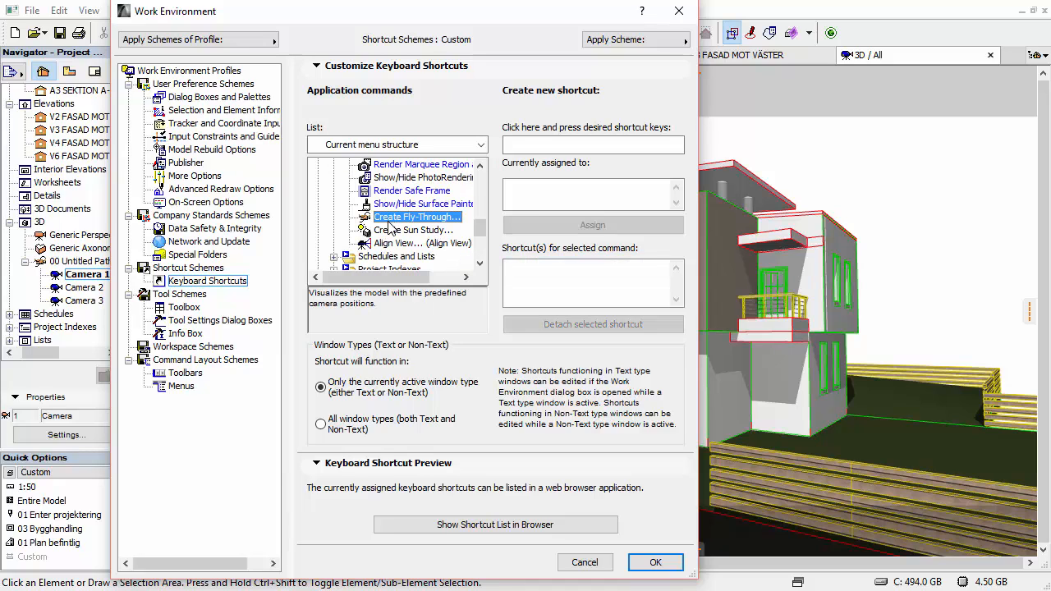
{"action": "left_click", "coordinate": [395, 207]}
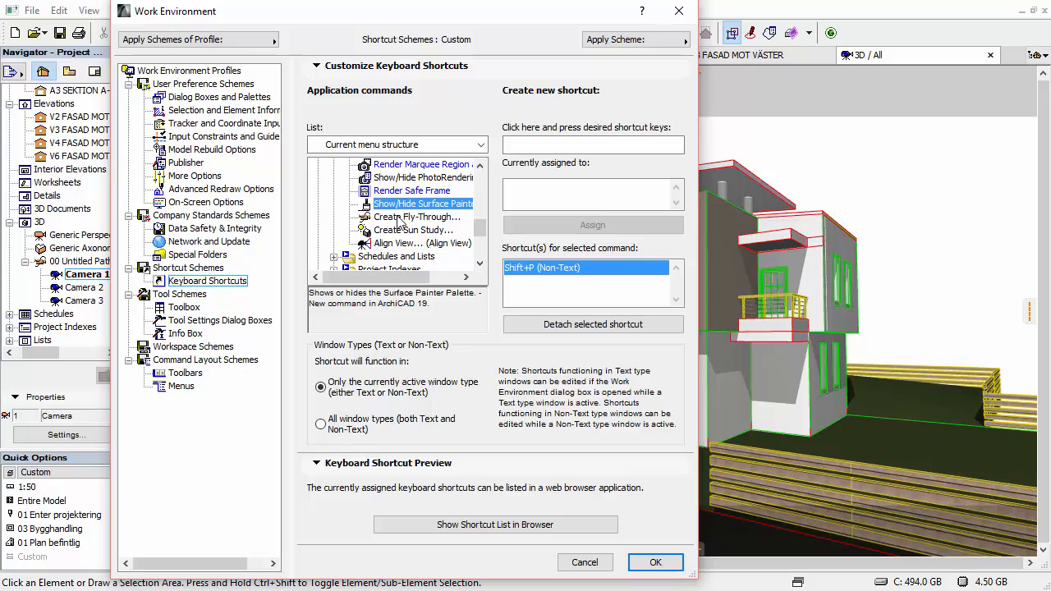
{"action": "key", "text": "Down"}
{"action": "key", "text": "Down"}
{"action": "key", "text": "Down"}
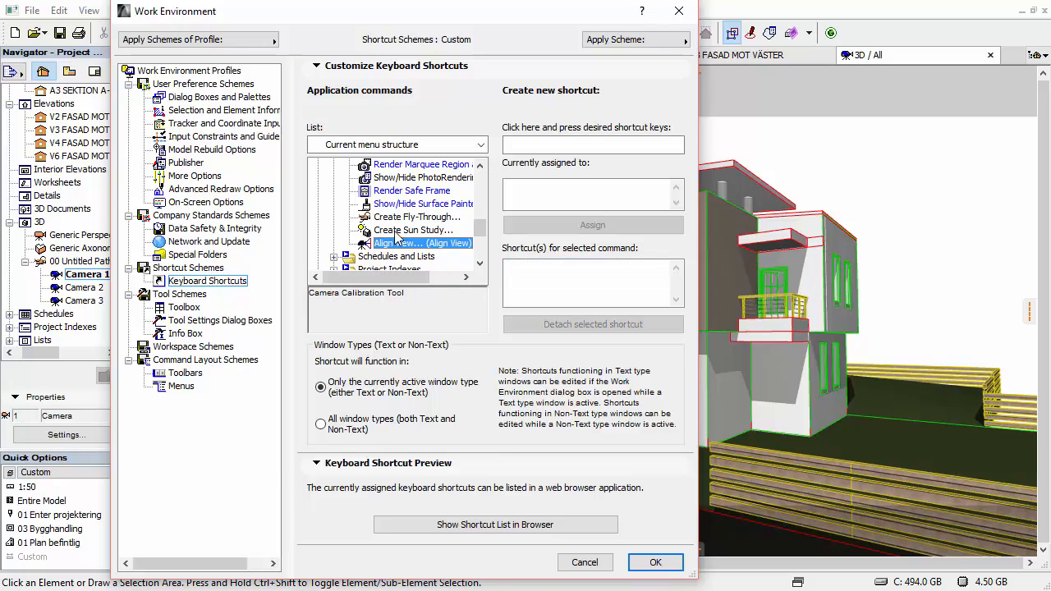
{"action": "left_click", "coordinate": [585, 563]}
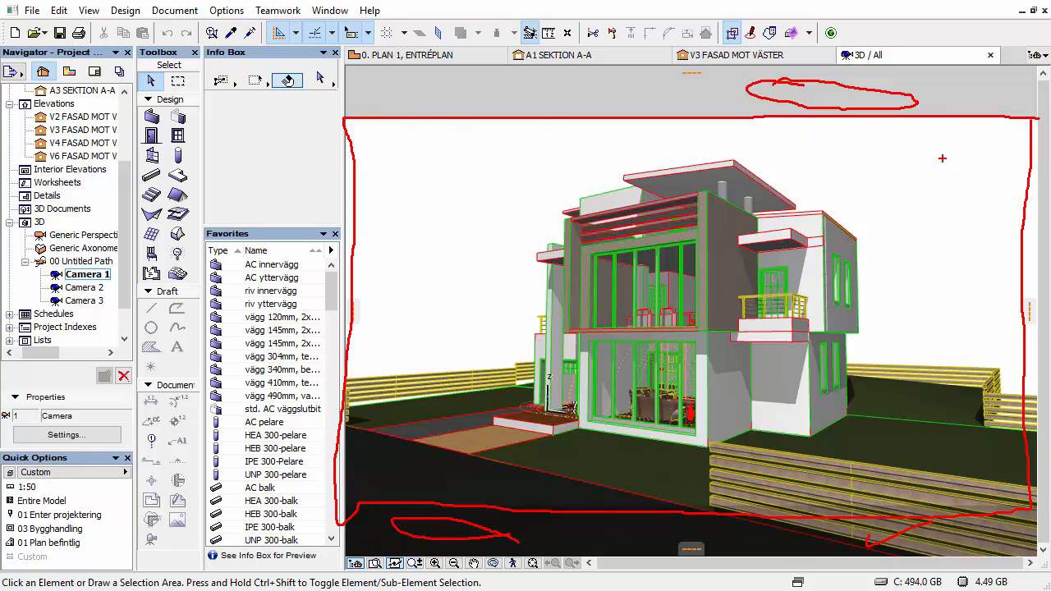
Open the PhotoRendering Settings palette to view the CineRender light adjustments, and close it.
{"action": "key", "text": "Escape"}
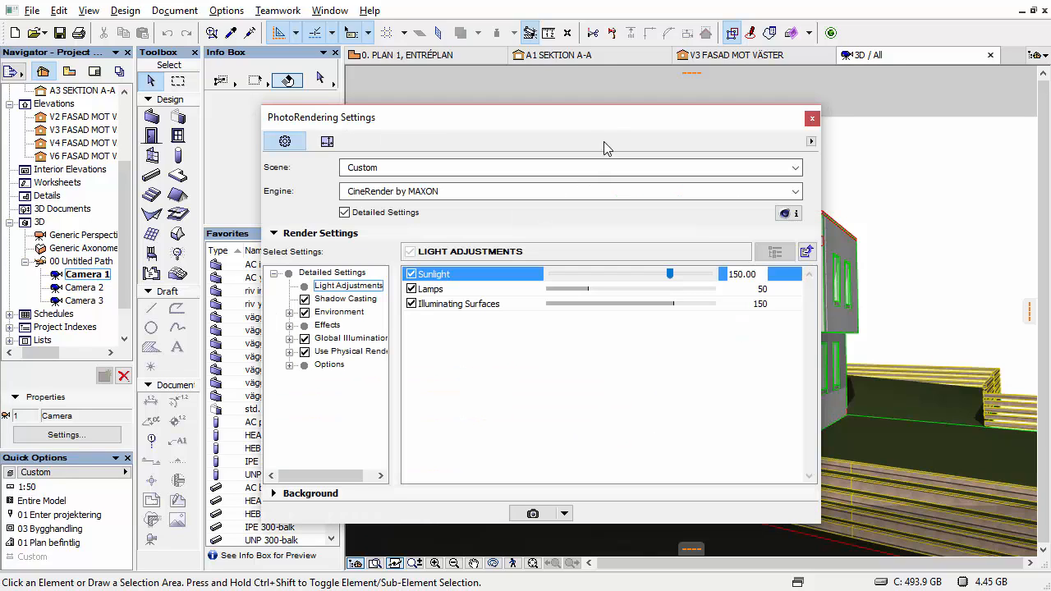
{"action": "left_click_drag", "start_coordinate": [553, 122], "coordinate": [638, 132]}
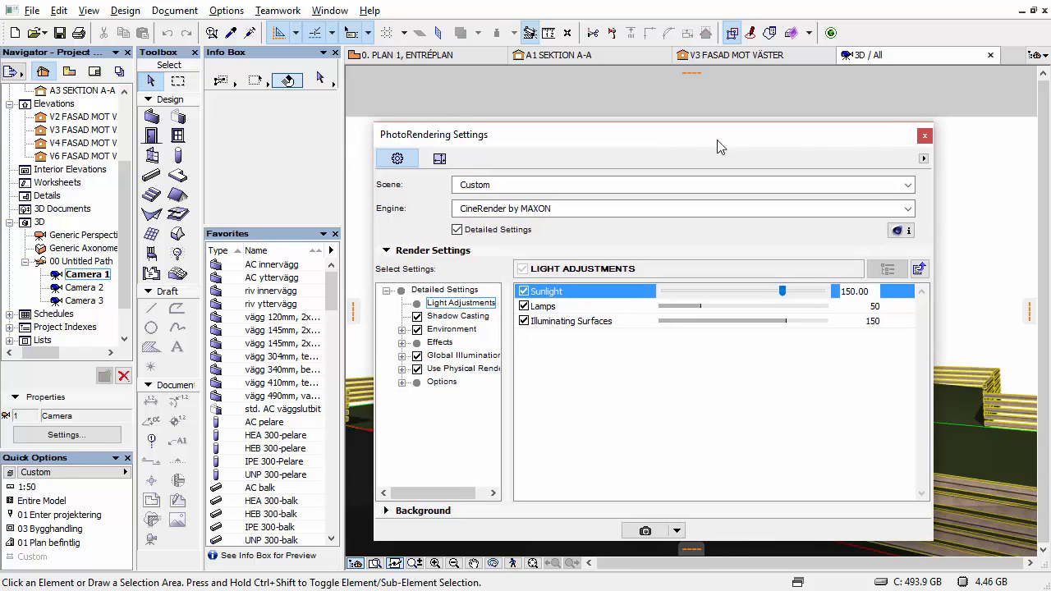
{"action": "left_click", "coordinate": [922, 137]}
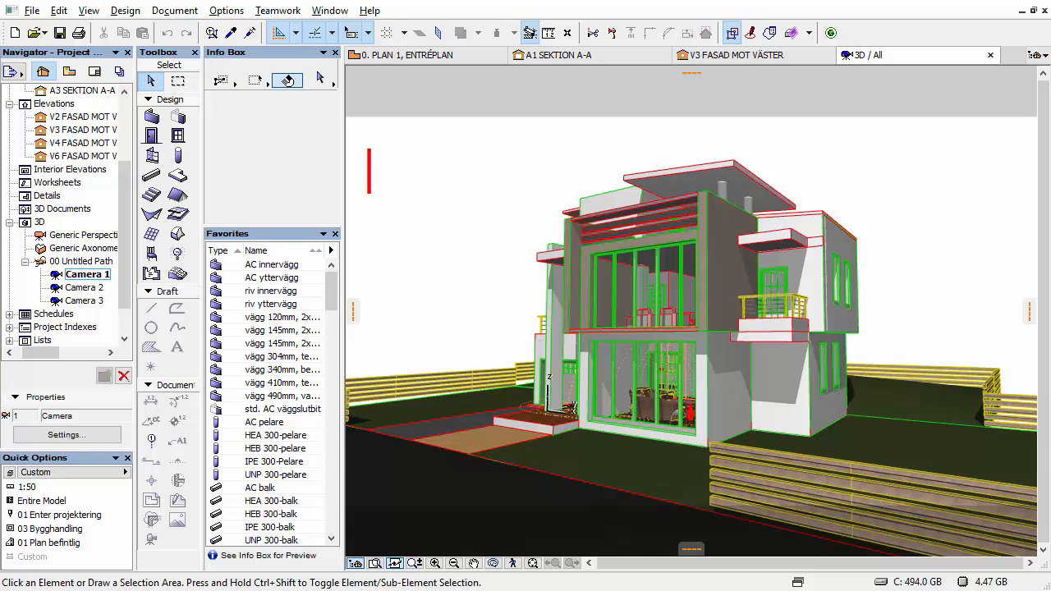
{"action": "type", "text": "external"}
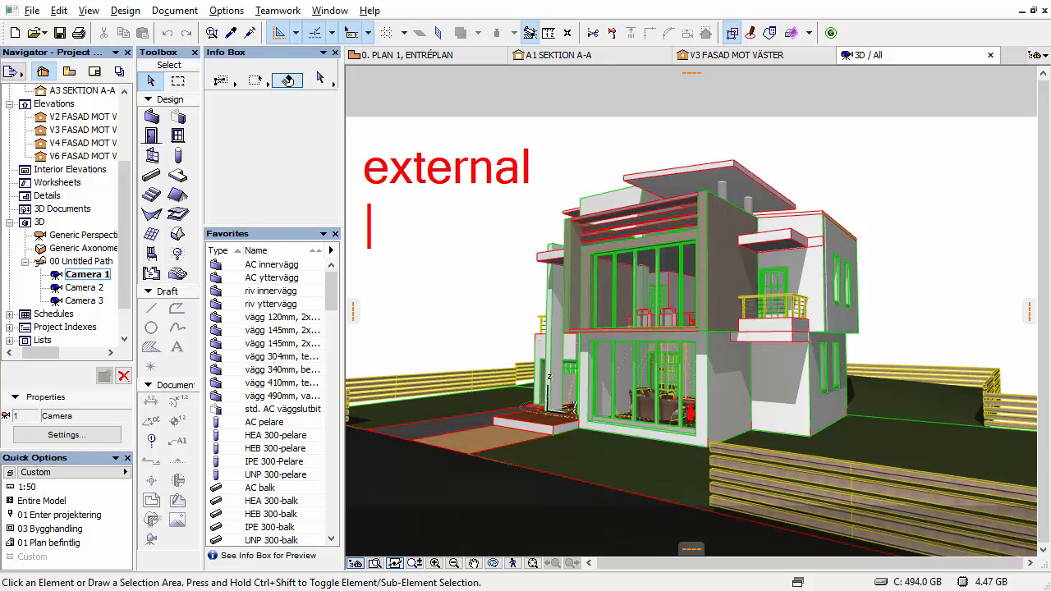
{"action": "type", "text": "inter"}
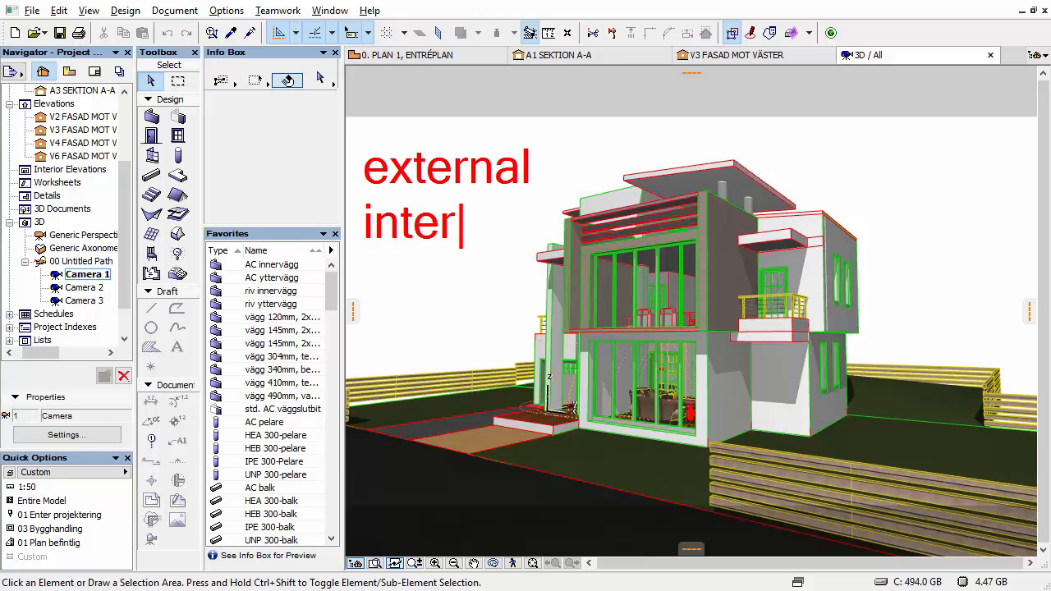
{"action": "type", "text": "ior"}
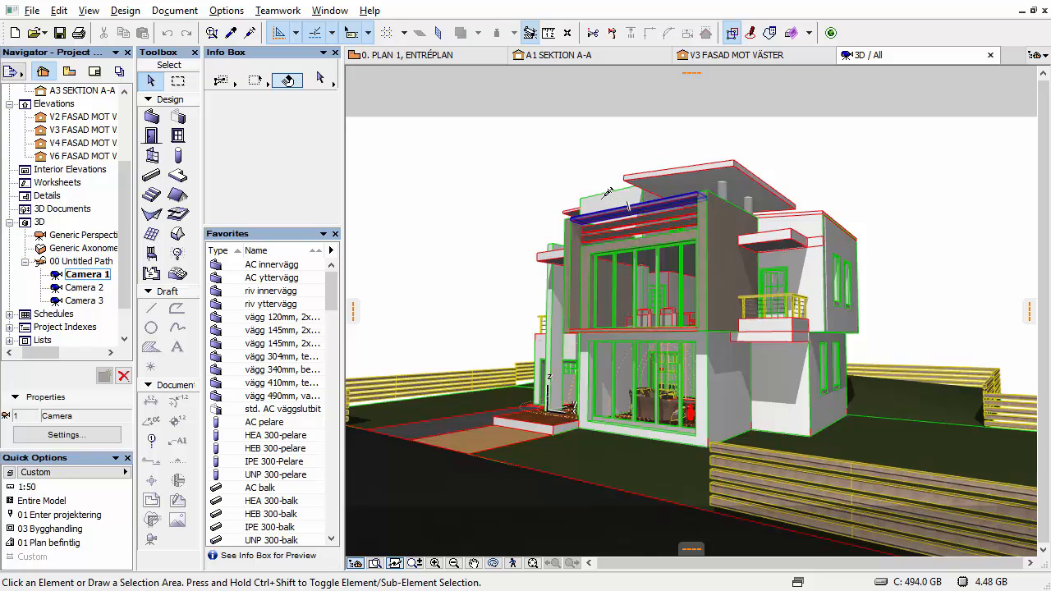
Open the PhotoRendering Settings palette and widen its list of detailed settings categories.
{"action": "key", "text": "alt+shift+p"}
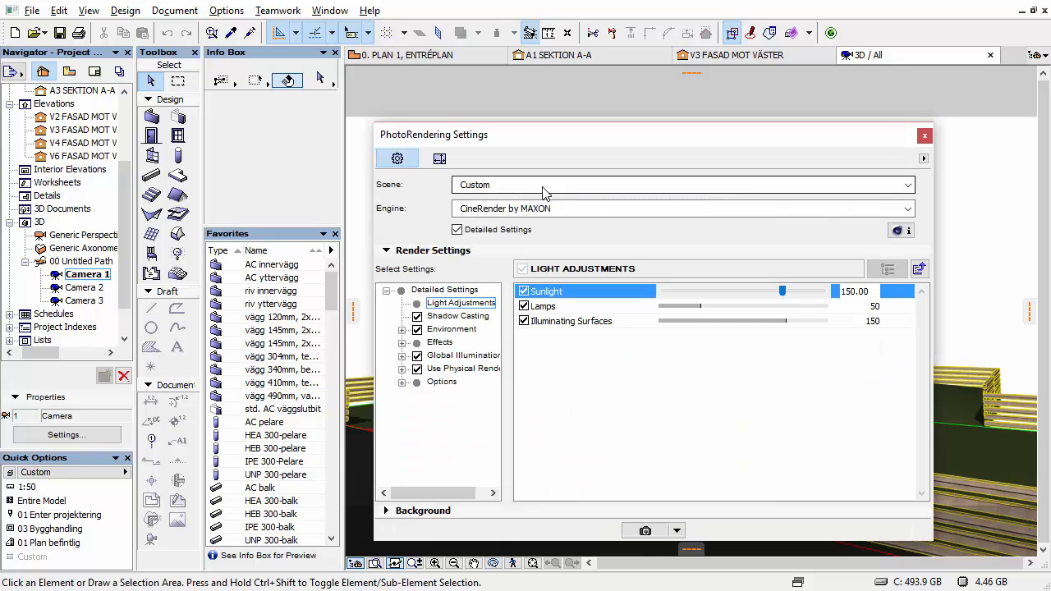
{"action": "left_click_drag", "start_coordinate": [506, 361], "coordinate": [598, 375]}
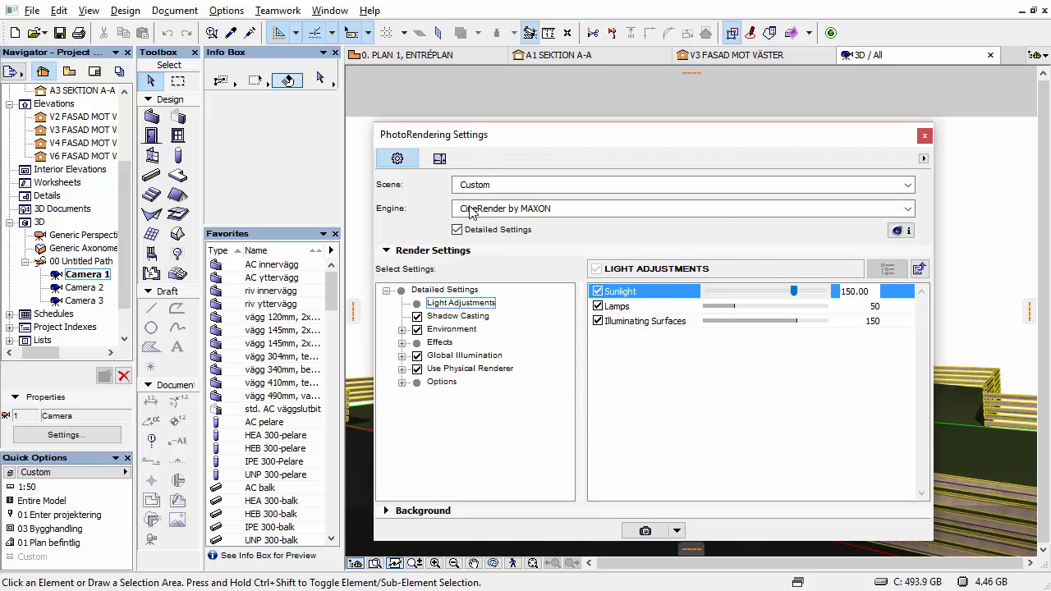
{"action": "left_click_drag", "start_coordinate": [541, 148], "coordinate": [541, 113]}
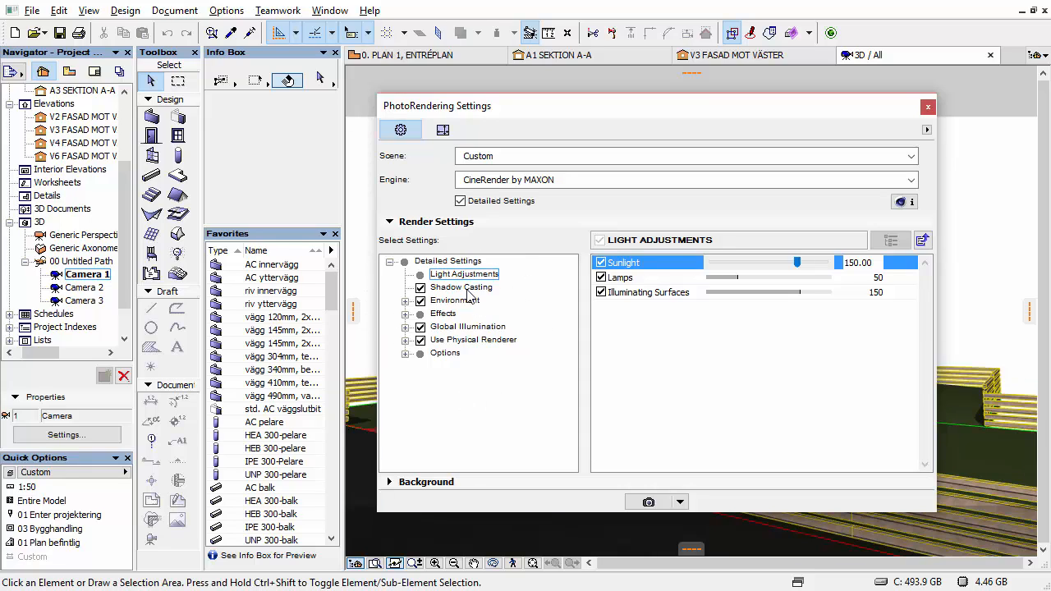
Display both the preview and the settings in the PhotoRendering Settings palette and check its display options.
{"action": "left_click", "coordinate": [928, 132]}
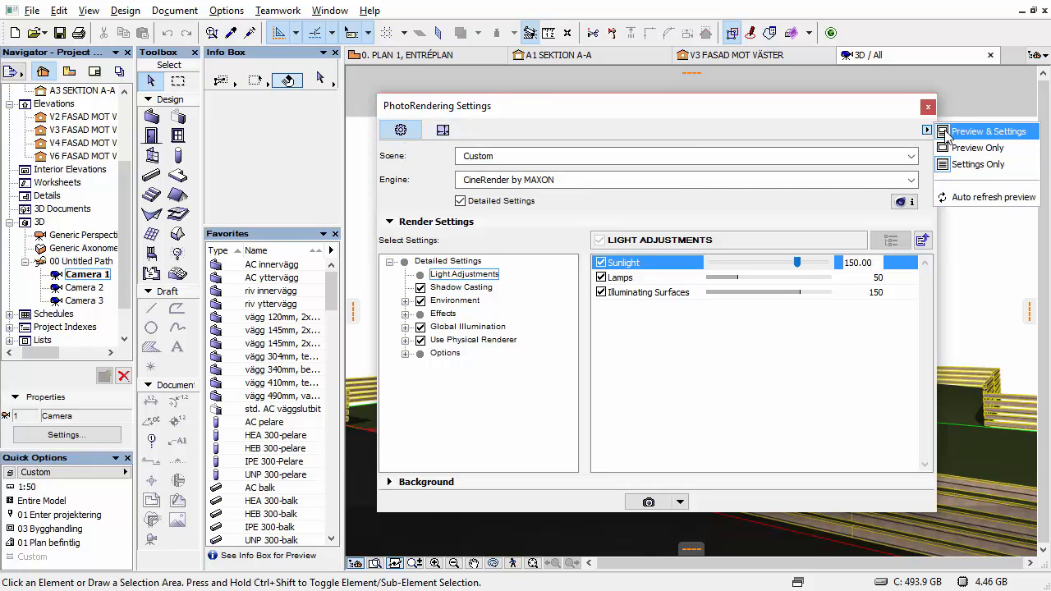
{"action": "left_click", "coordinate": [946, 133]}
{"action": "left_click_drag", "start_coordinate": [577, 107], "coordinate": [533, 50]}
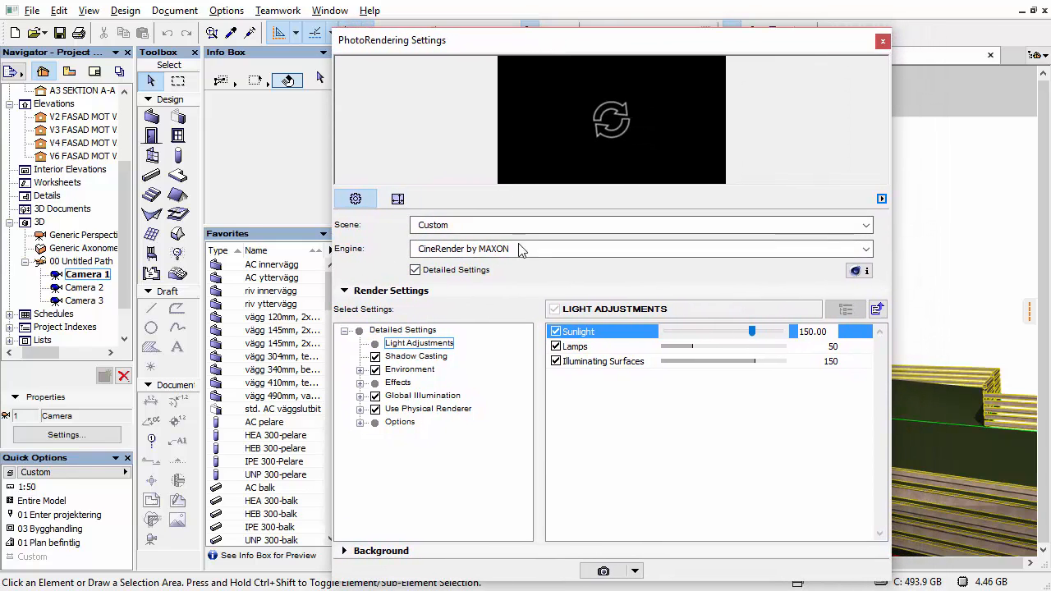
{"action": "left_click", "coordinate": [881, 199]}
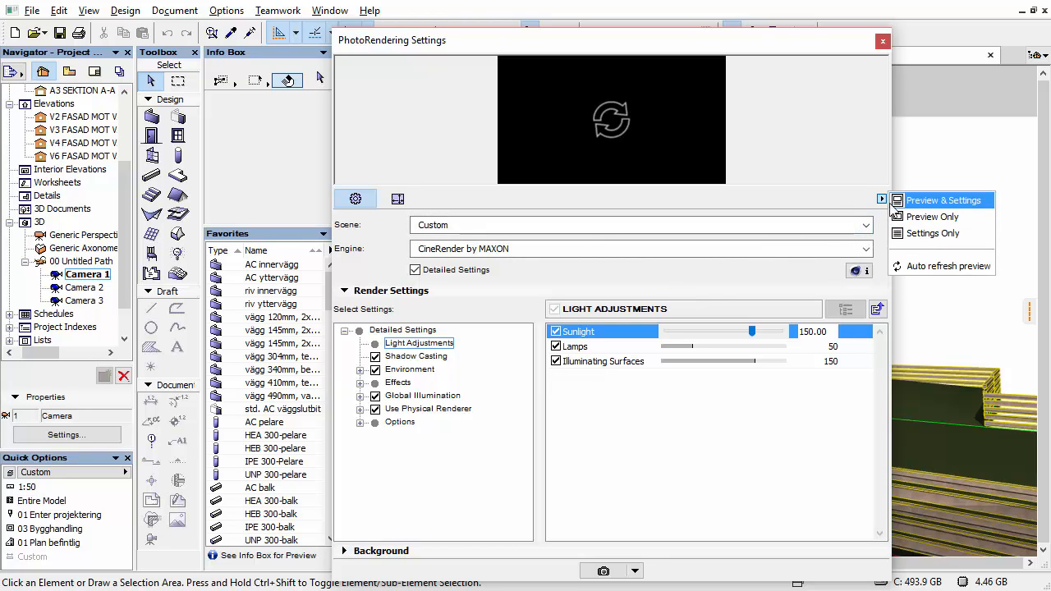
{"action": "left_click", "coordinate": [818, 193]}
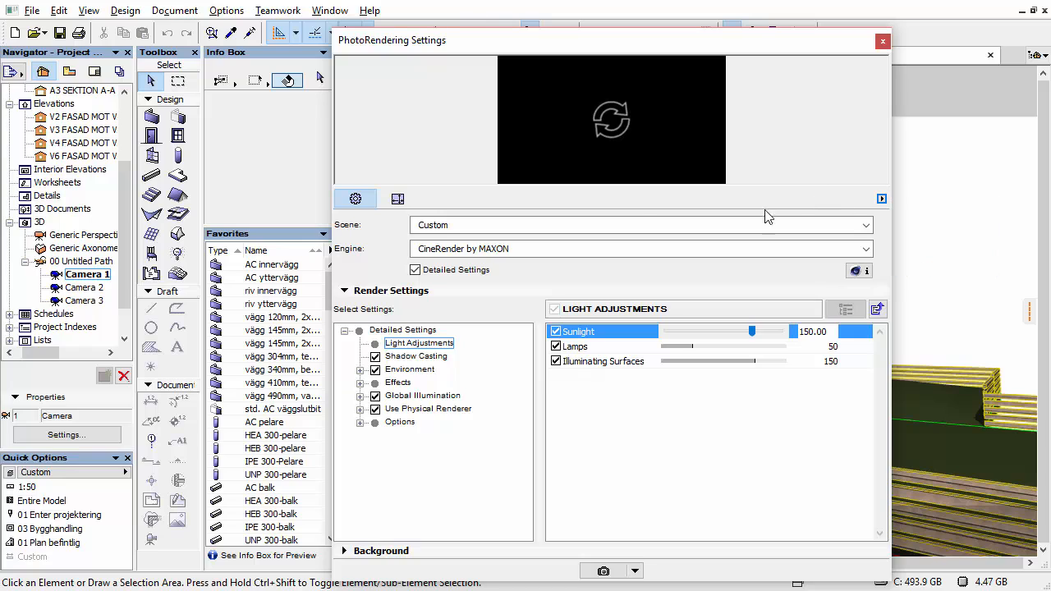
Turn off Detailed Settings to view the basic quality, lights and effects options, and turn Detailed Settings back on.
{"action": "left_click", "coordinate": [414, 270]}
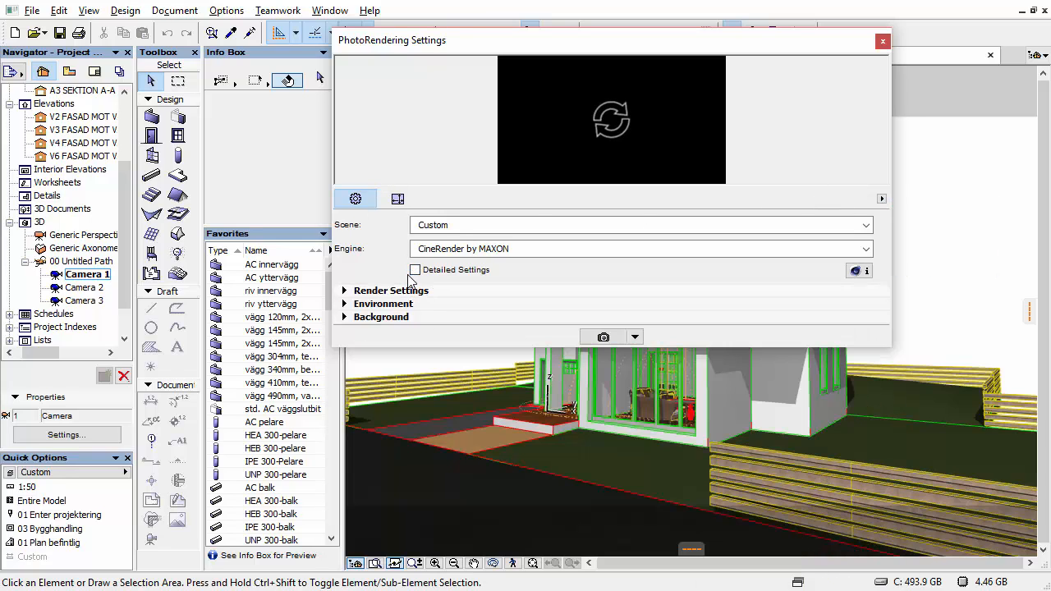
{"action": "left_click", "coordinate": [403, 293]}
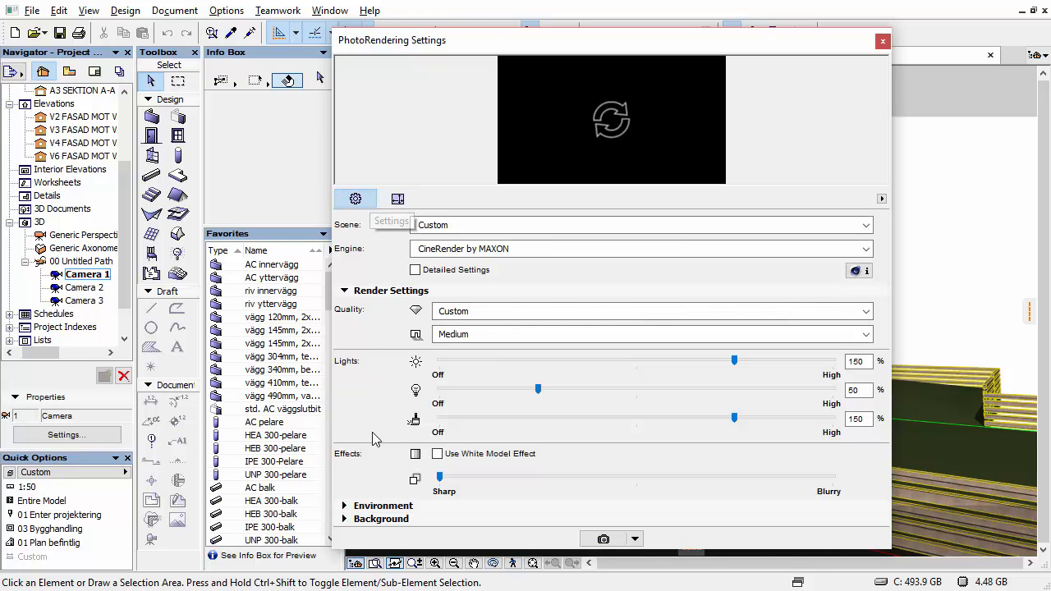
{"action": "left_click", "coordinate": [415, 269]}
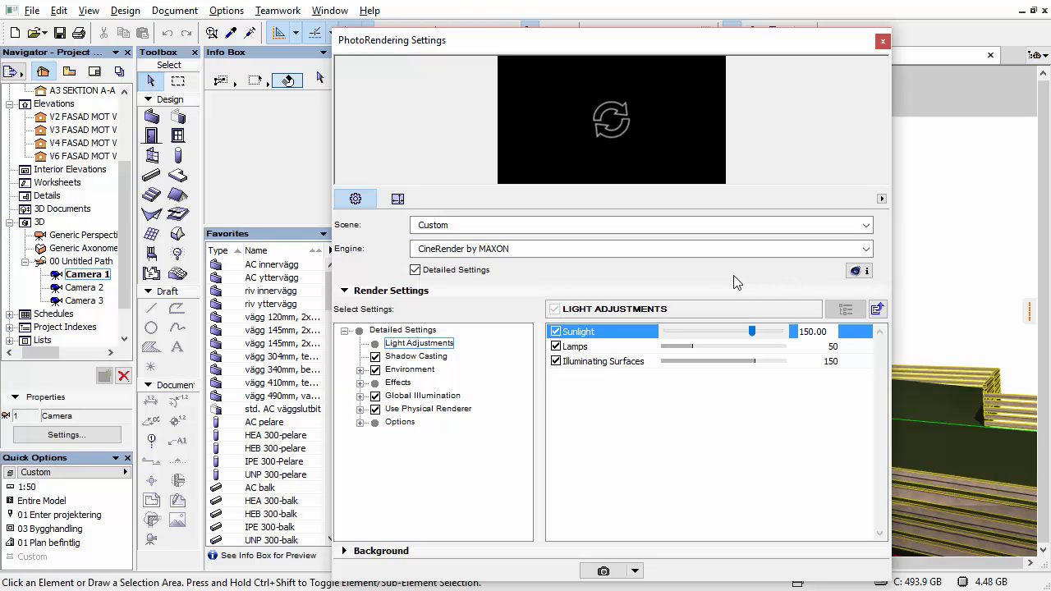
Set the PhotoRendering Settings palette to Settings Only and close it.
{"action": "left_click", "coordinate": [882, 199]}
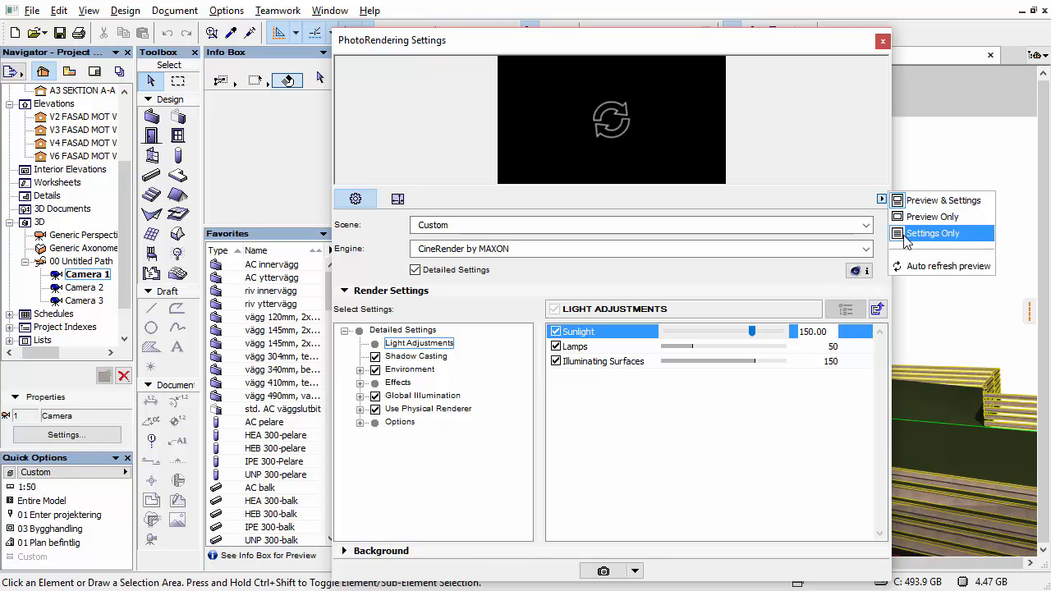
{"action": "left_click", "coordinate": [910, 231]}
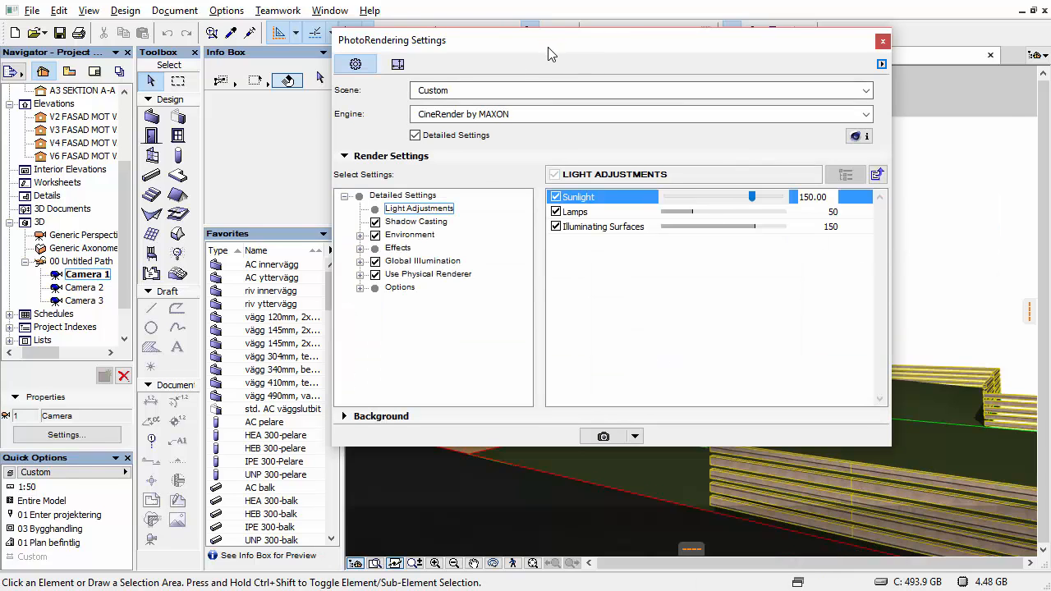
{"action": "left_click_drag", "start_coordinate": [547, 52], "coordinate": [509, 75]}
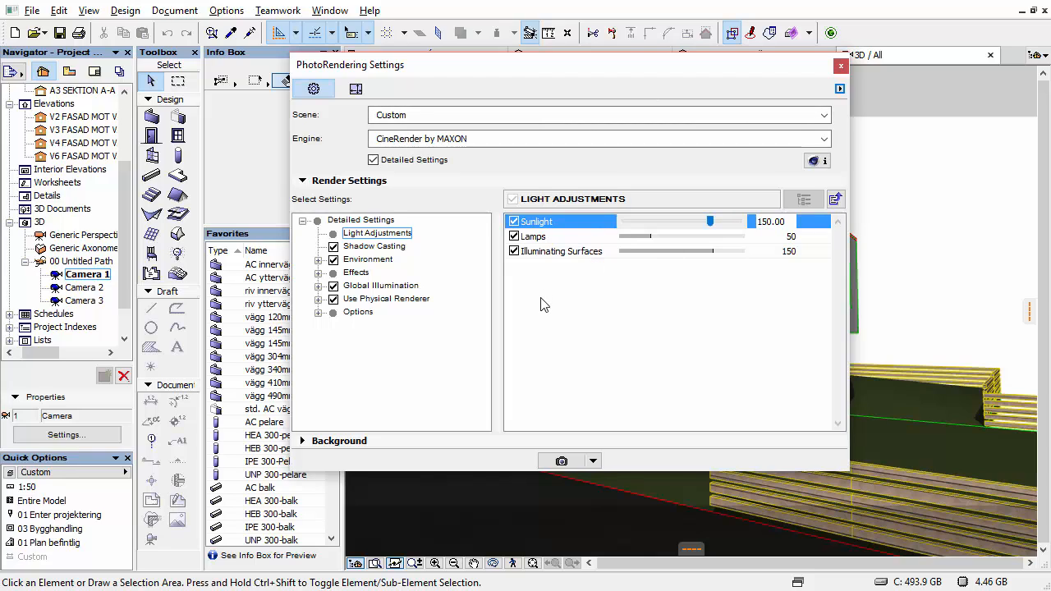
{"action": "left_click", "coordinate": [840, 67]}
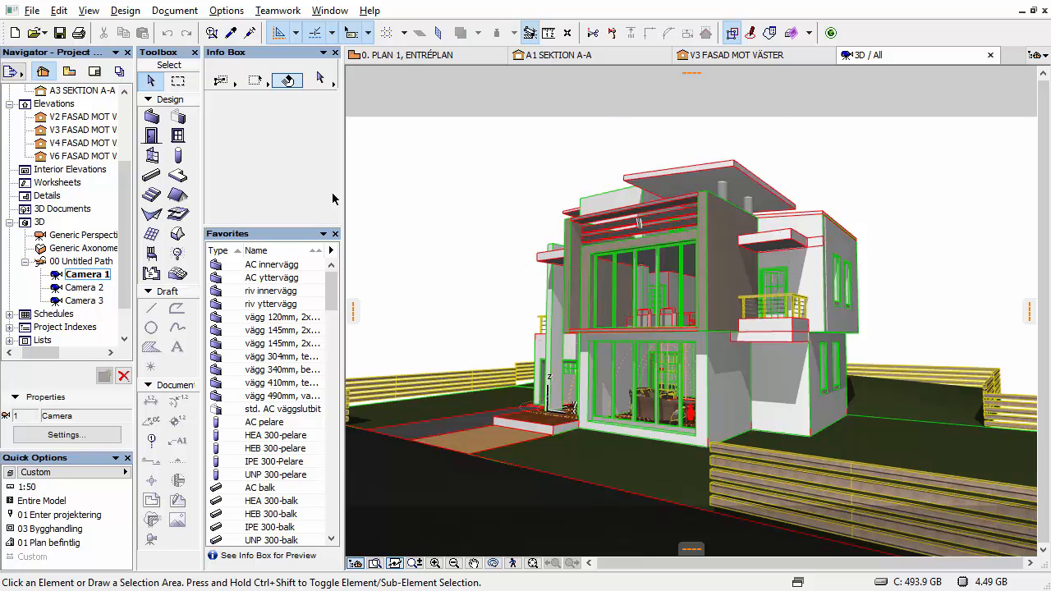
Look through the 3D presentation views in the View Map's 05 3D VYER folder and return to the Project Map.
{"action": "left_click", "coordinate": [69, 73]}
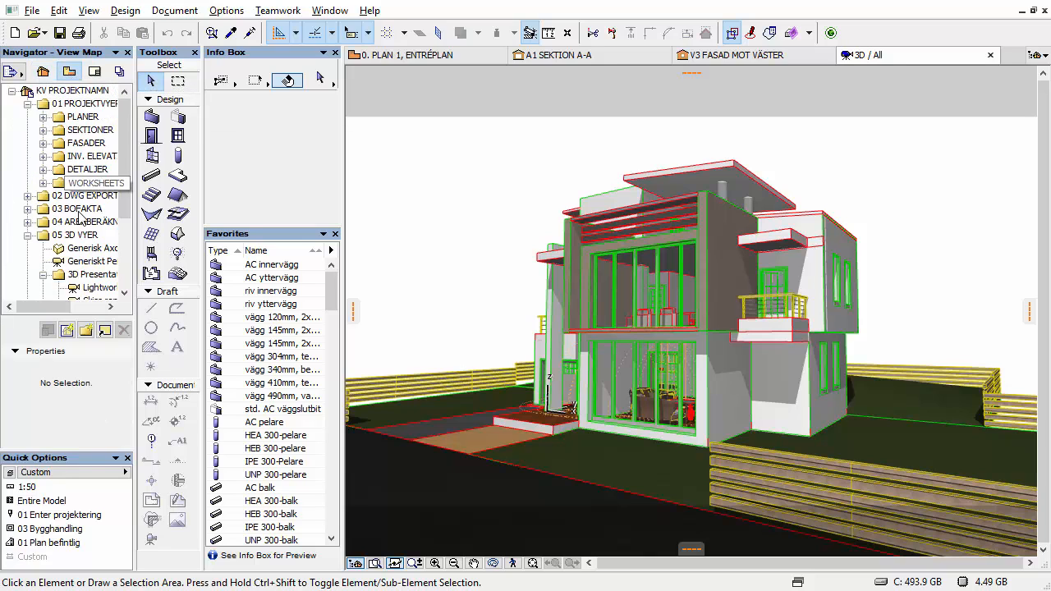
{"action": "scroll", "coordinate": [79, 216], "scroll_direction": "down", "scroll_amount": 3}
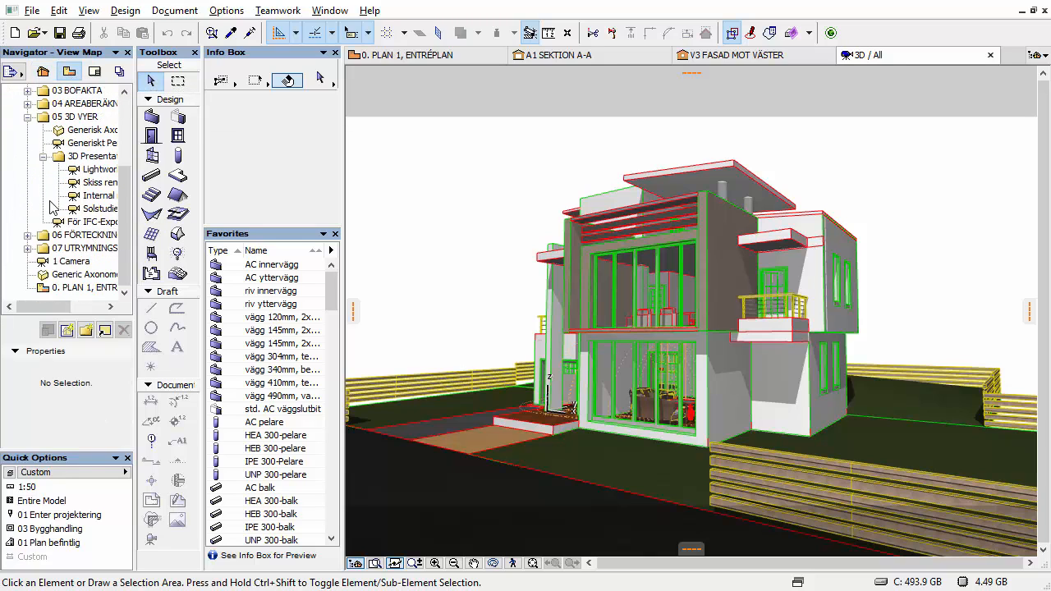
{"action": "scroll", "coordinate": [53, 206], "scroll_direction": "up", "scroll_amount": 2}
{"action": "scroll", "coordinate": [59, 250], "scroll_direction": "down", "scroll_amount": 1}
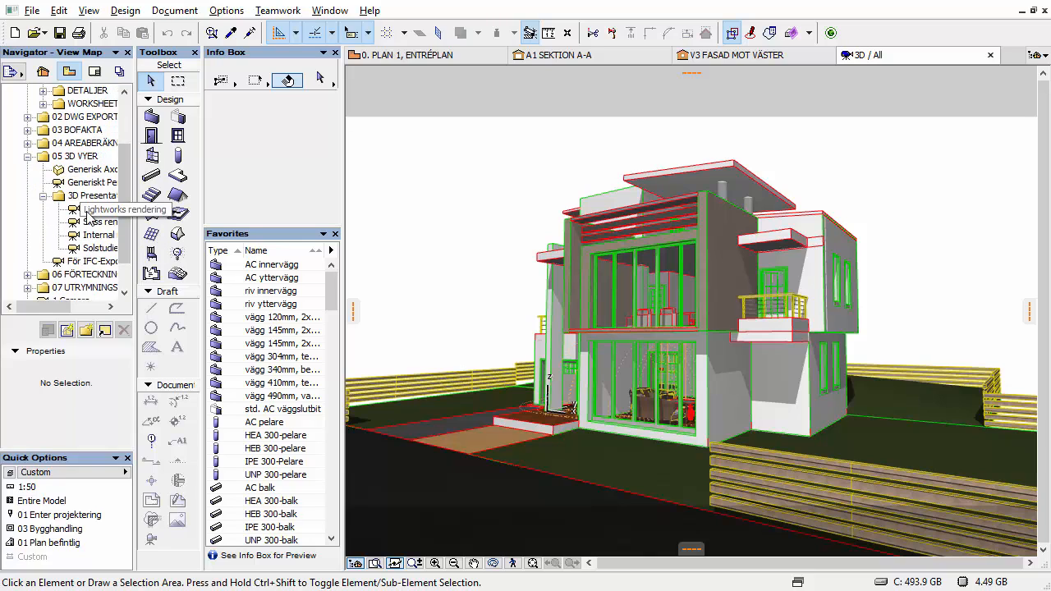
{"action": "left_click", "coordinate": [44, 73]}
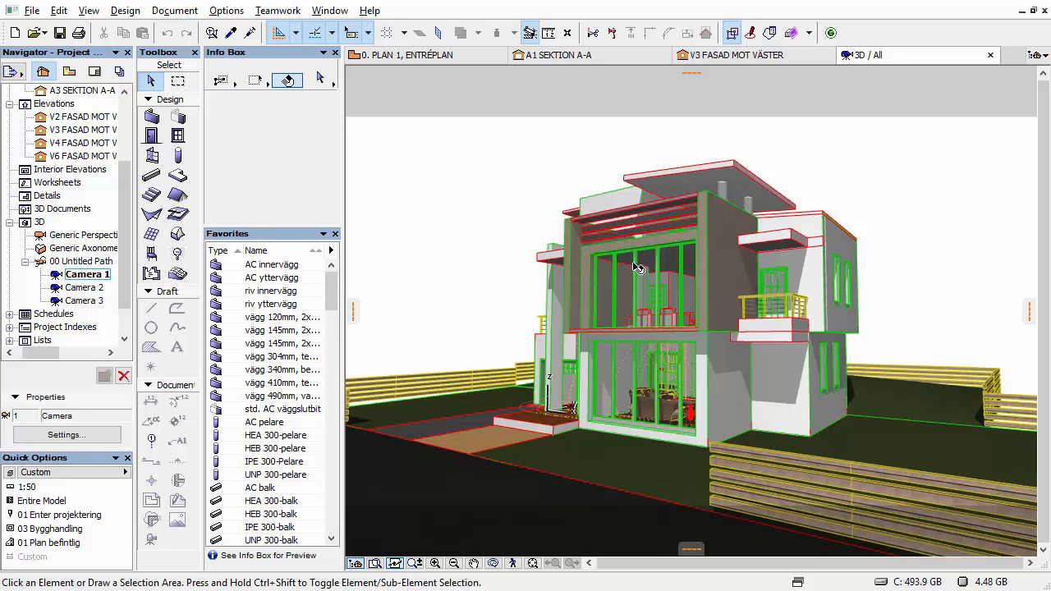
Reopen the PhotoRendering Settings palette, widen its category list, and shift it aside briefly to look at the house model.
{"action": "key", "text": "ctrl+alt+p"}
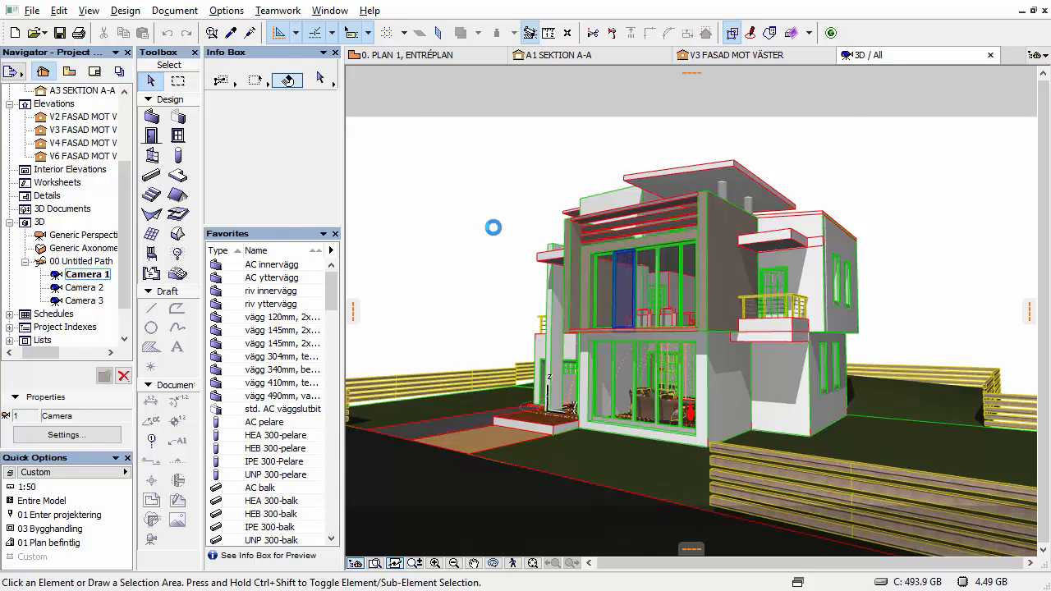
{"action": "left_click_drag", "start_coordinate": [575, 83], "coordinate": [590, 115]}
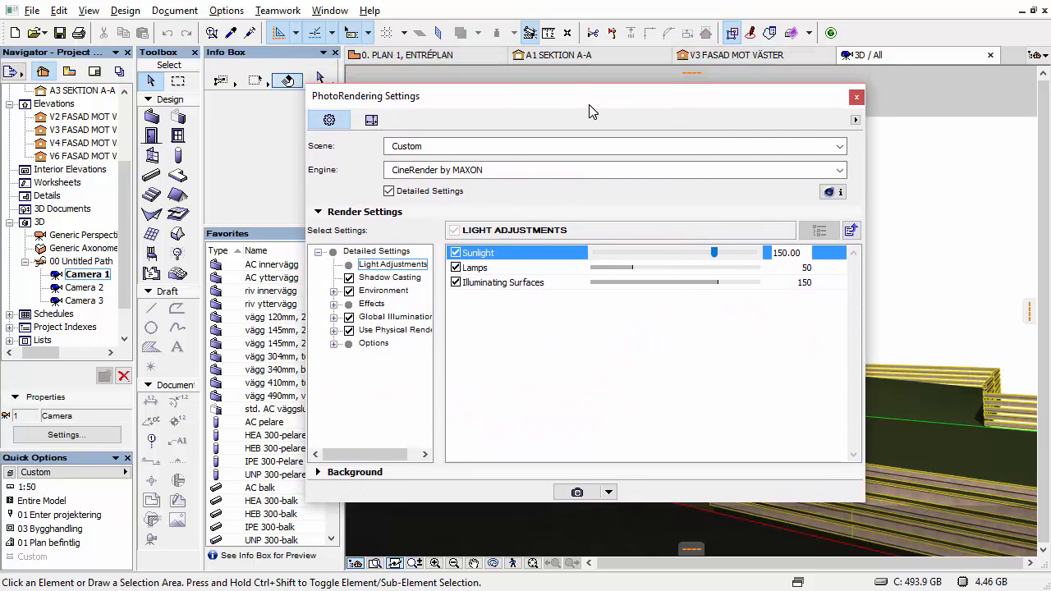
{"action": "left_click_drag", "start_coordinate": [438, 362], "coordinate": [505, 363]}
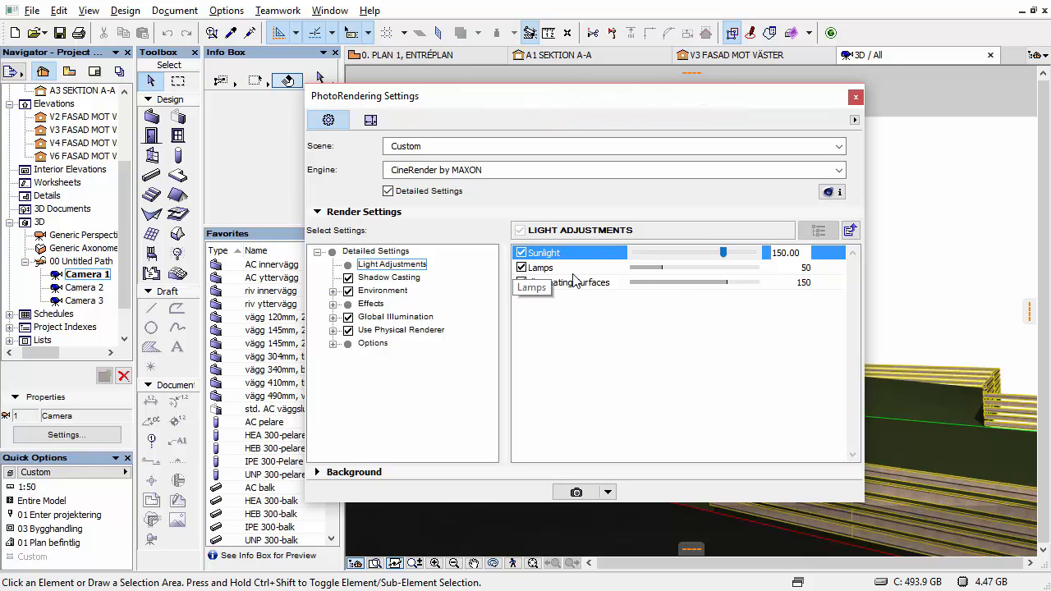
{"action": "left_click_drag", "start_coordinate": [669, 106], "coordinate": [261, 131]}
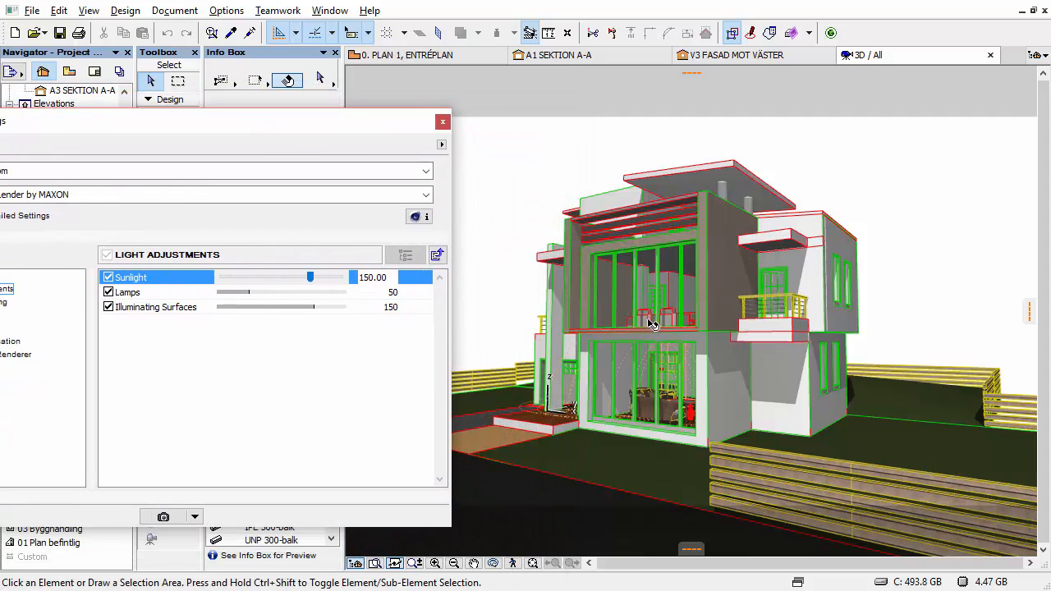
{"action": "left_click_drag", "start_coordinate": [298, 128], "coordinate": [765, 134]}
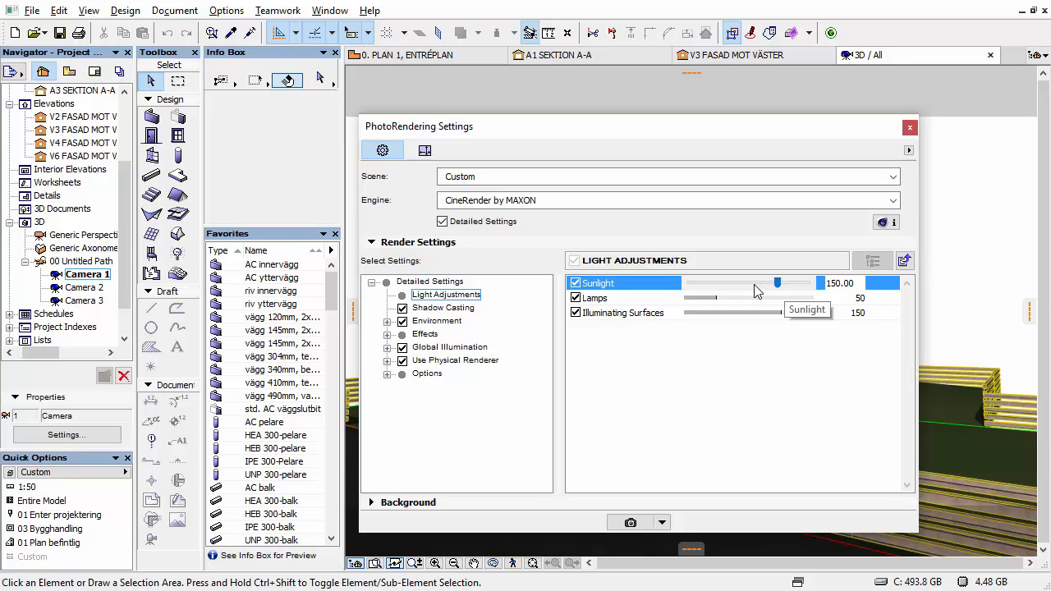
Turn off Lamps in the light adjustments and select Illuminating Surfaces.
{"action": "left_click", "coordinate": [575, 299]}
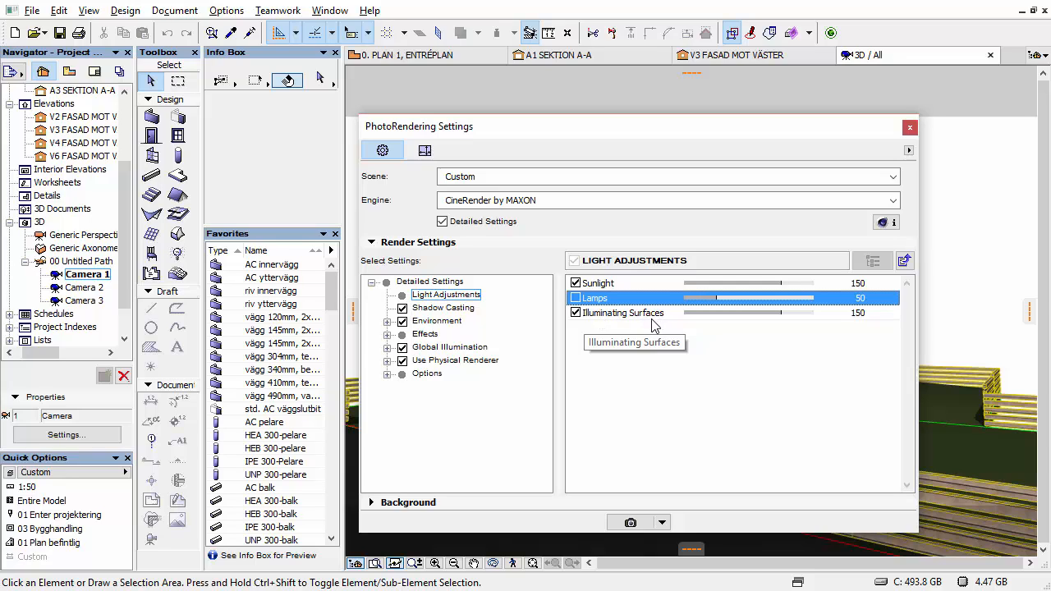
{"action": "left_click", "coordinate": [602, 315]}
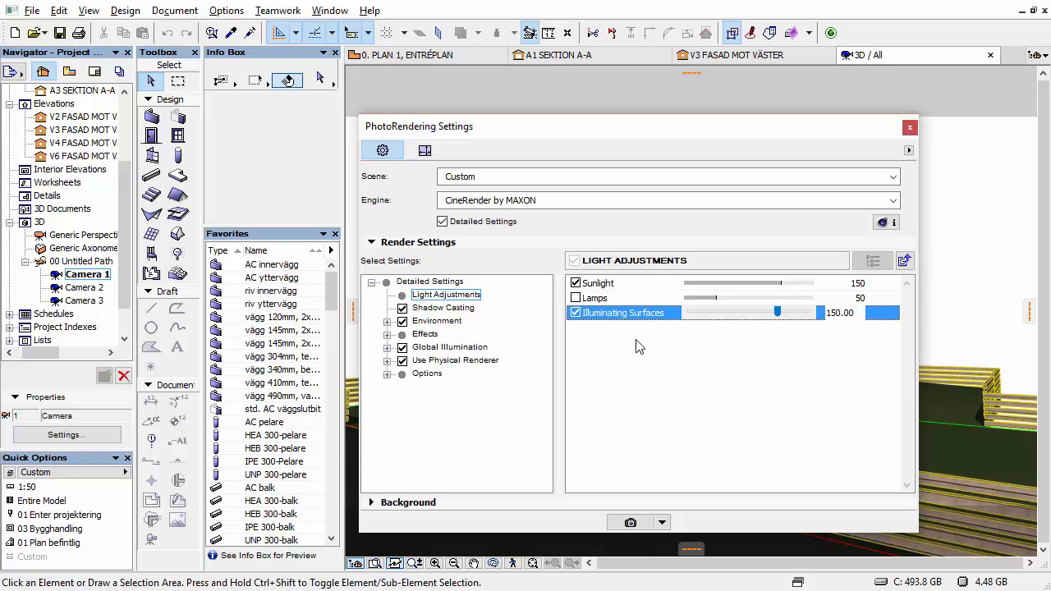
{"action": "left_click", "coordinate": [387, 322]}
{"action": "left_click", "coordinate": [387, 322]}
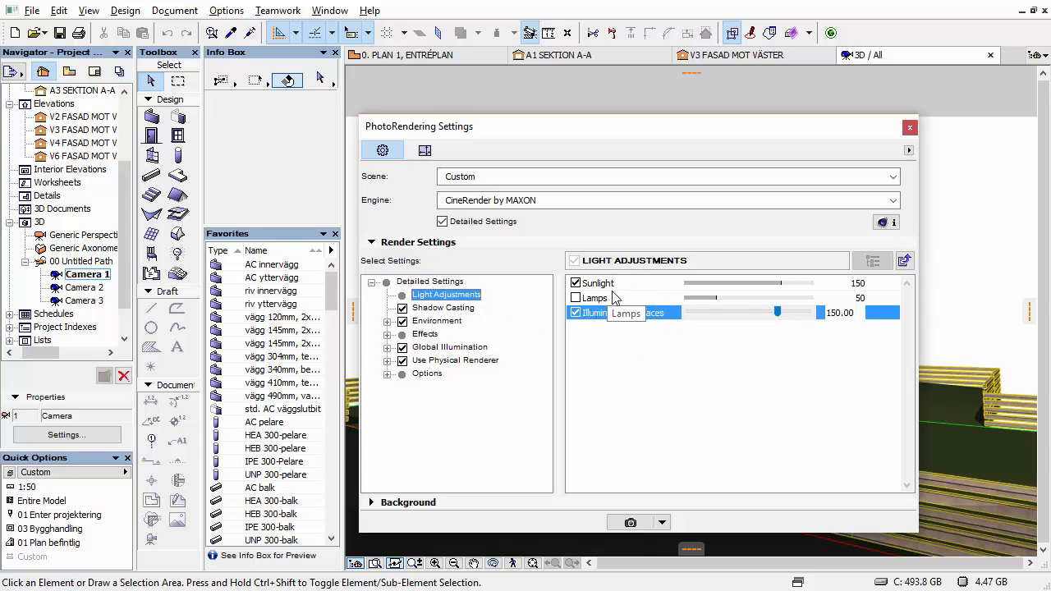
Show and expand the Environment render settings and set Sky Setup to Physical Sky.
{"action": "left_click", "coordinate": [437, 322]}
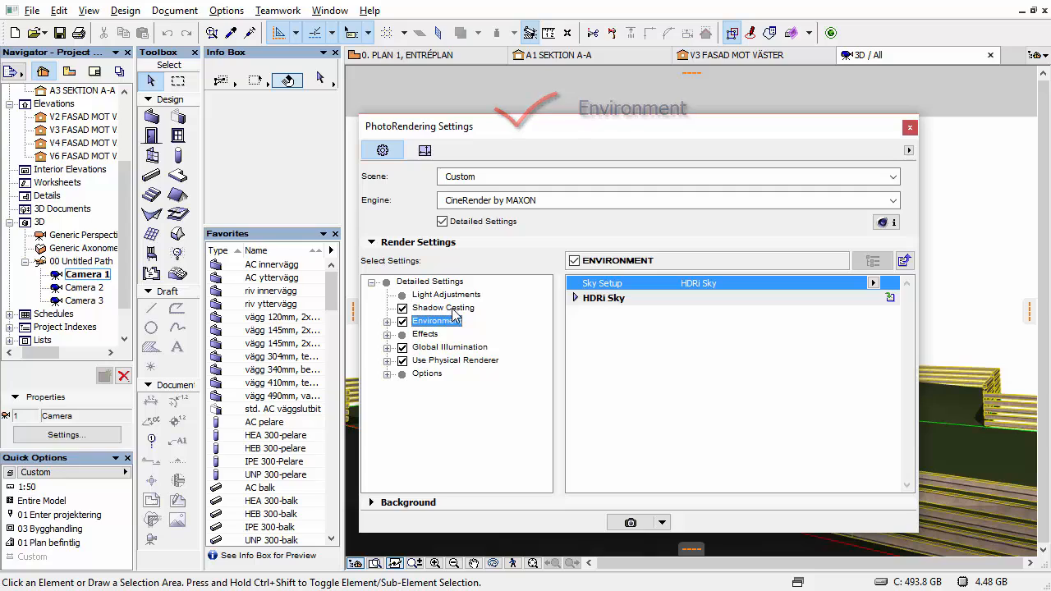
{"action": "left_click", "coordinate": [387, 322]}
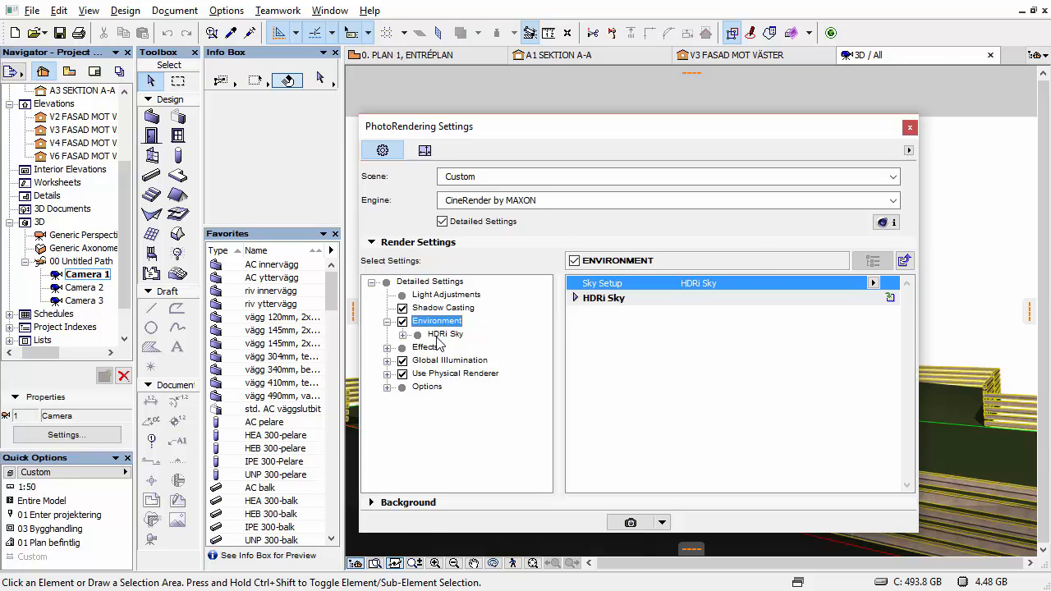
{"action": "left_click", "coordinate": [783, 280]}
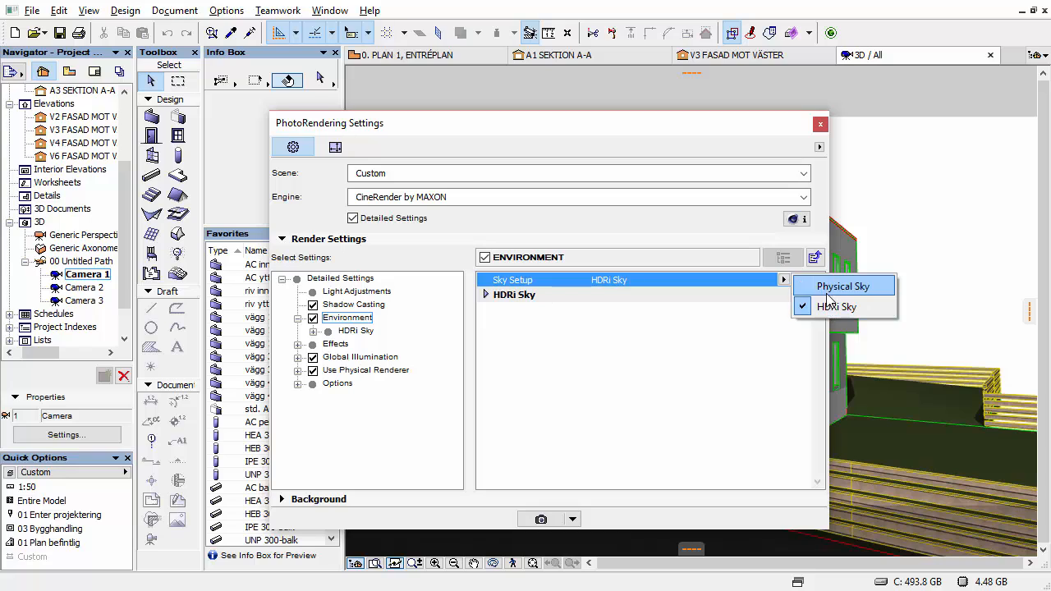
{"action": "left_click", "coordinate": [841, 287]}
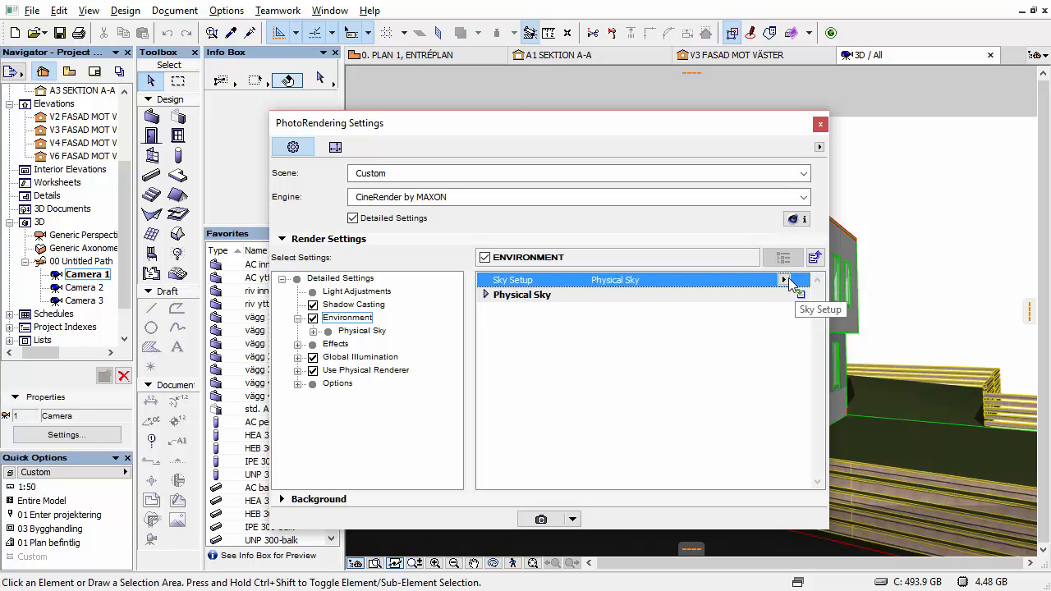
Try HDRi Sky as the environment's Sky Setup and switch back to Physical Sky.
{"action": "left_click", "coordinate": [783, 280]}
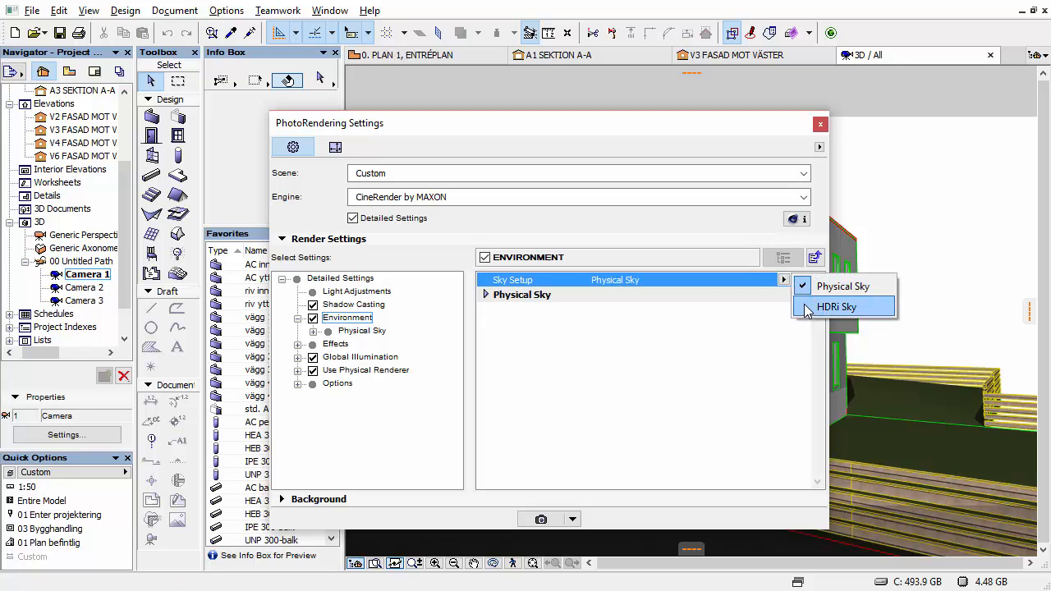
{"action": "left_click", "coordinate": [829, 307]}
{"action": "left_click", "coordinate": [783, 280]}
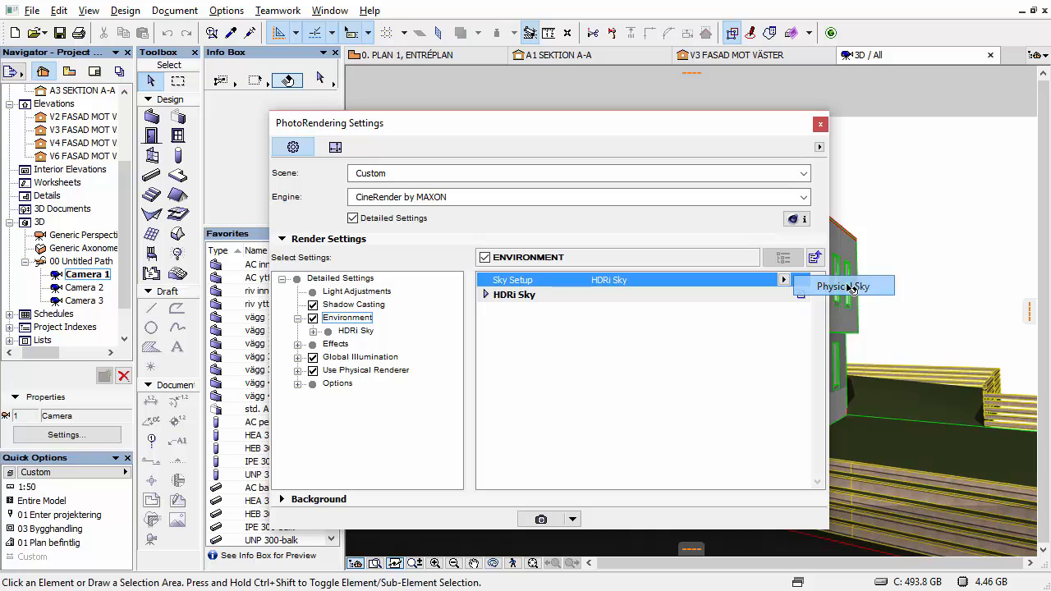
{"action": "left_click", "coordinate": [850, 289]}
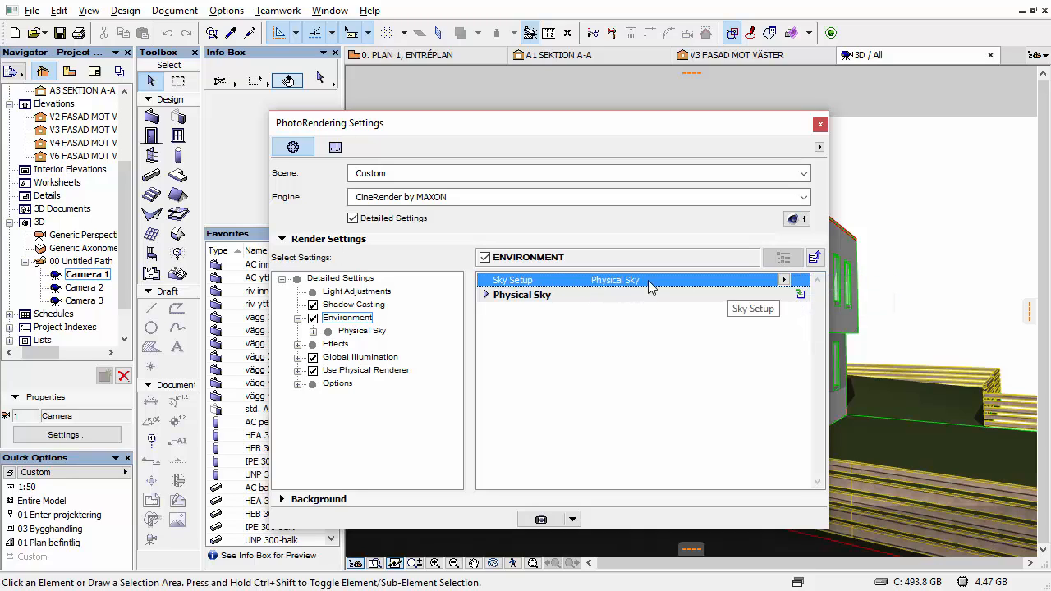
Set Sky Setup to HDRi Sky, check the Light Adjustments, and show the HDRi Sky settings.
{"action": "left_click", "coordinate": [783, 280]}
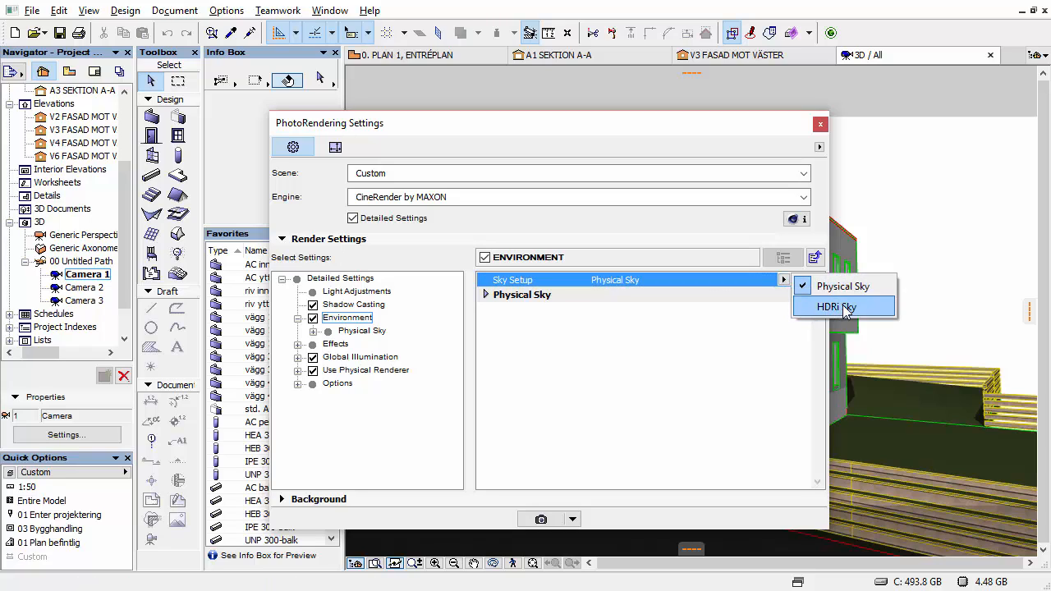
{"action": "left_click", "coordinate": [820, 311]}
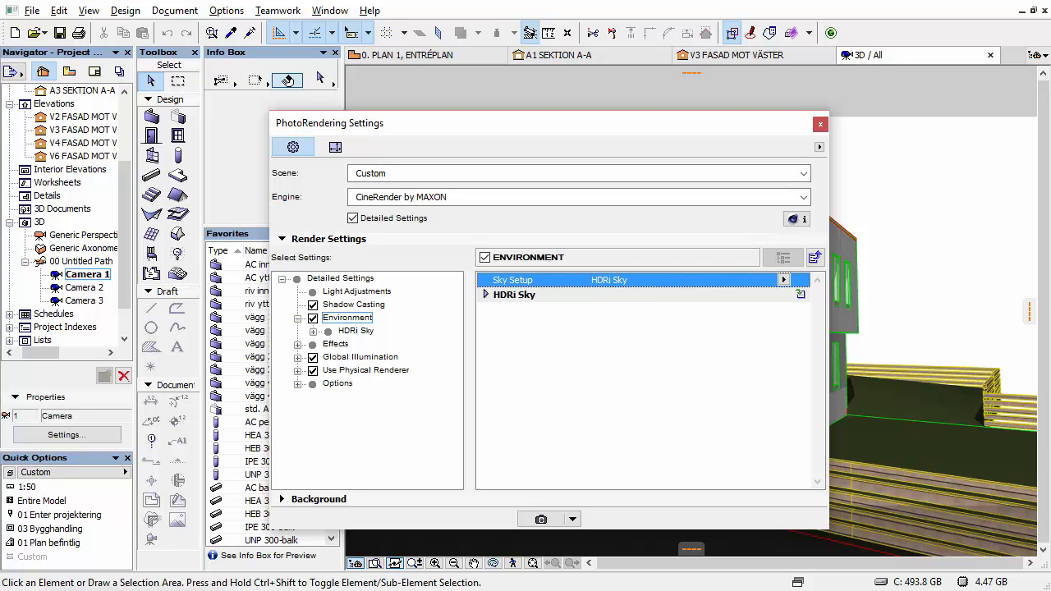
{"action": "left_click", "coordinate": [378, 291]}
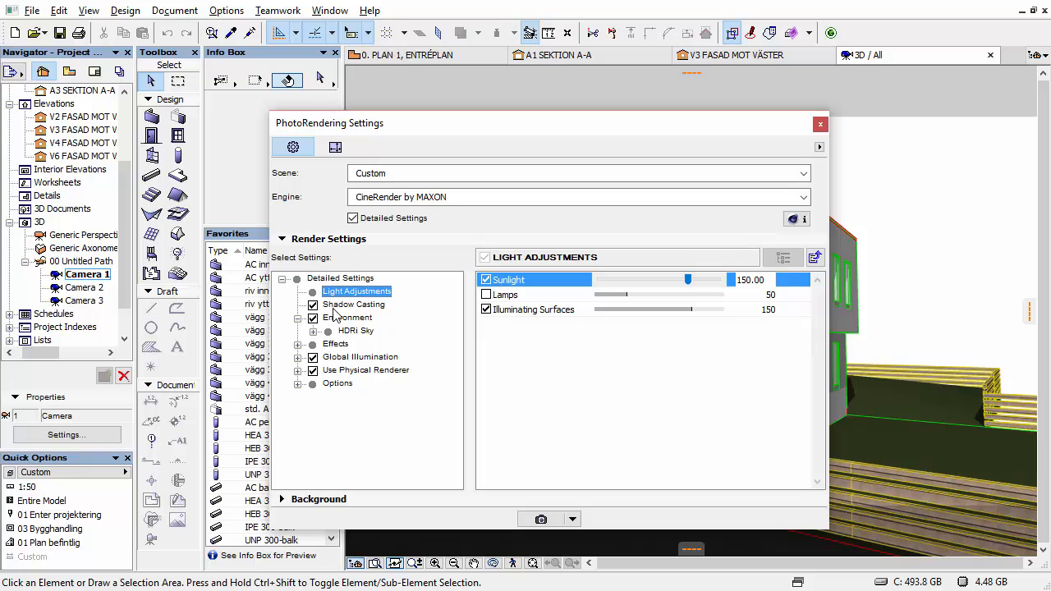
{"action": "left_click", "coordinate": [352, 333]}
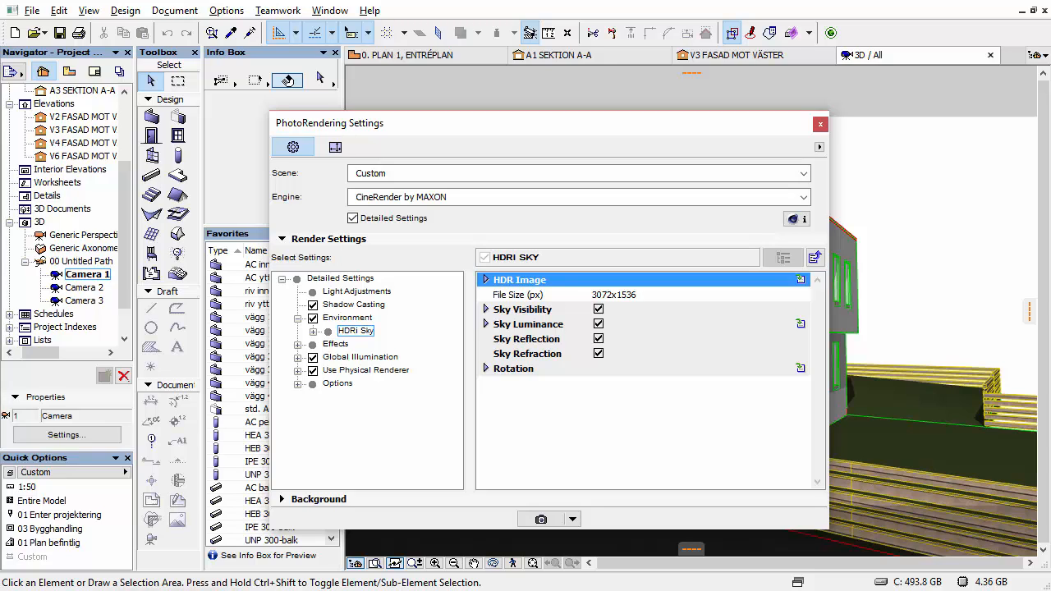
Switch to the web browser, search Google for openfootage.net, and open the Openfootage site.
{"action": "key", "text": "alt+Tab"}
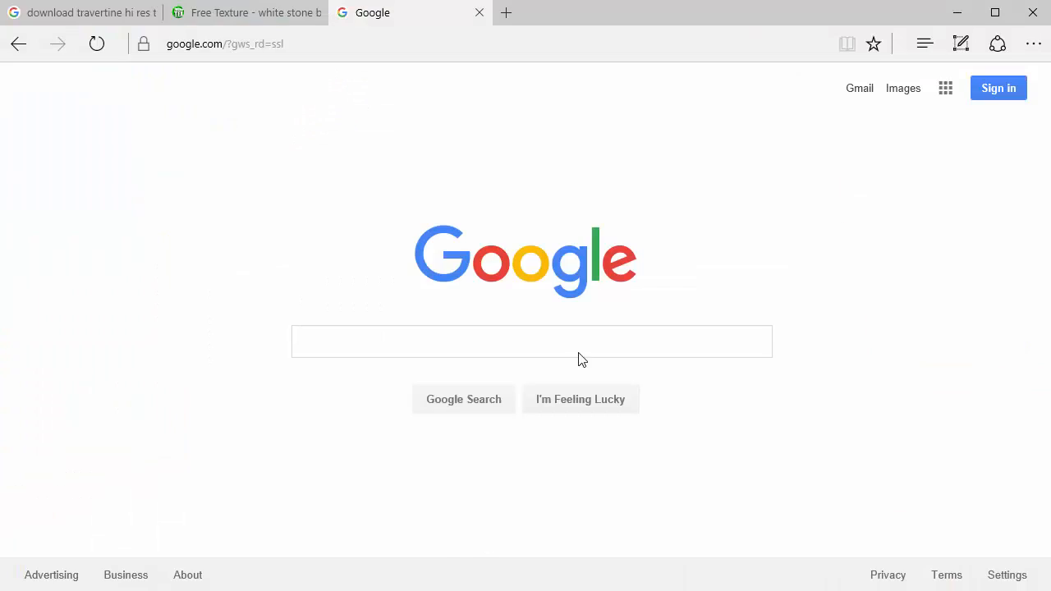
{"action": "left_click", "coordinate": [389, 347]}
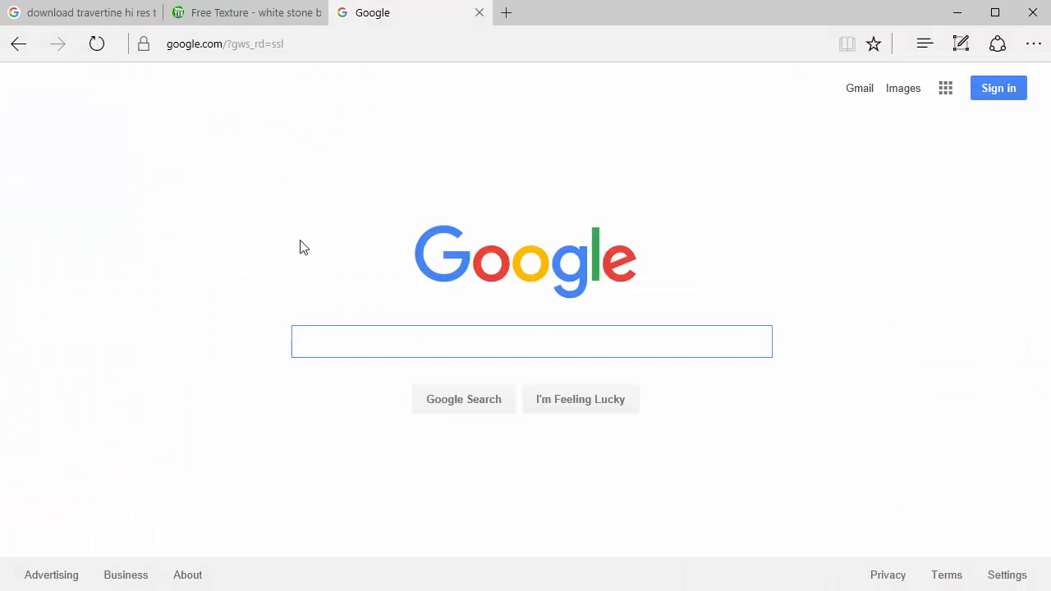
{"action": "type", "text": "openfoota"}
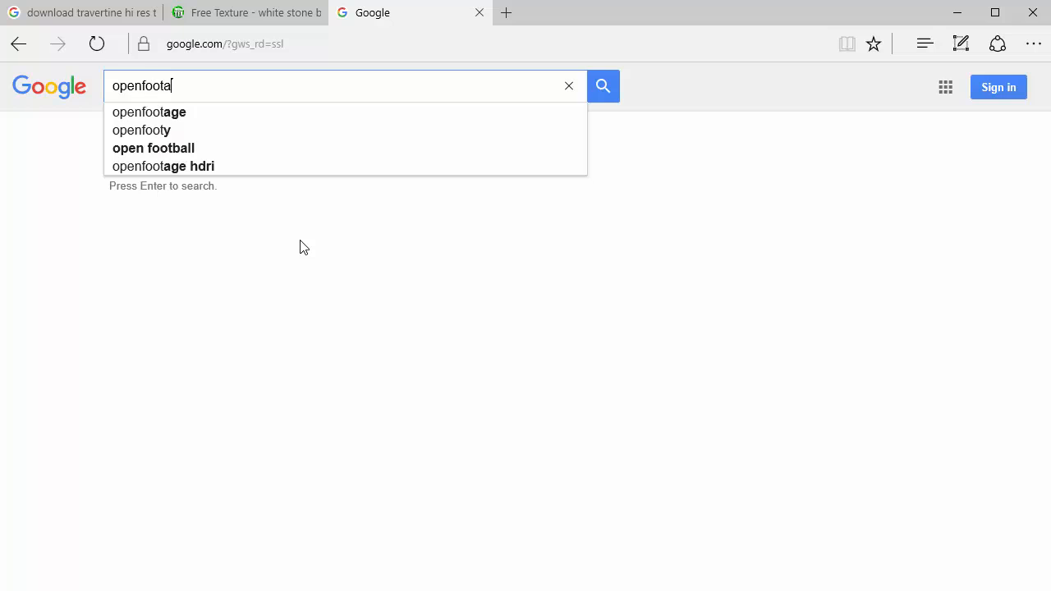
{"action": "type", "text": "ge.com"}
{"action": "key", "text": "BackSpace"}
{"action": "key", "text": "BackSpace"}
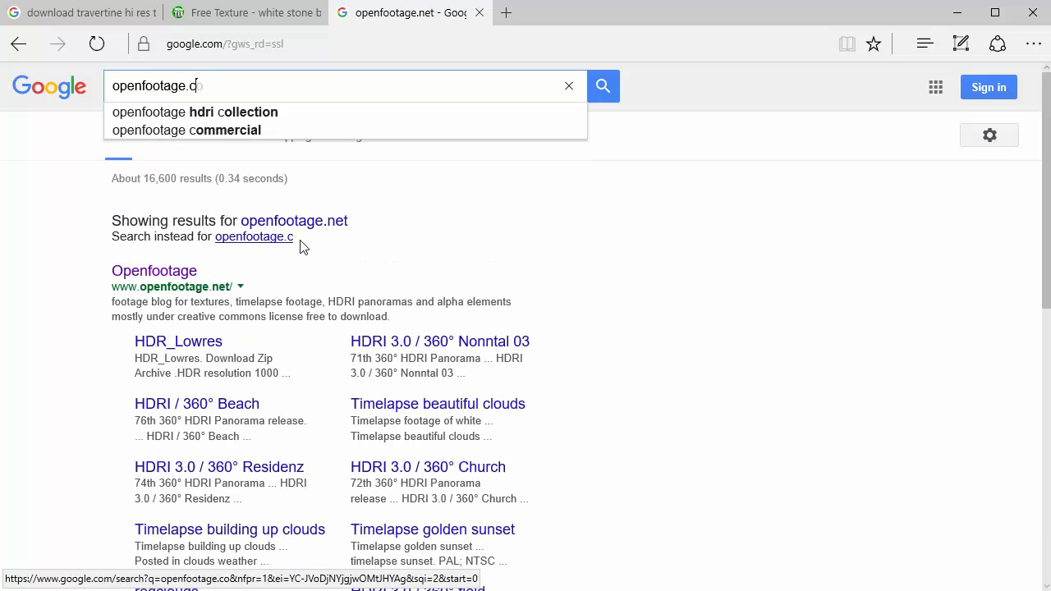
{"action": "key", "text": "BackSpace"}
{"action": "type", "text": "net"}
{"action": "key", "text": "Return"}
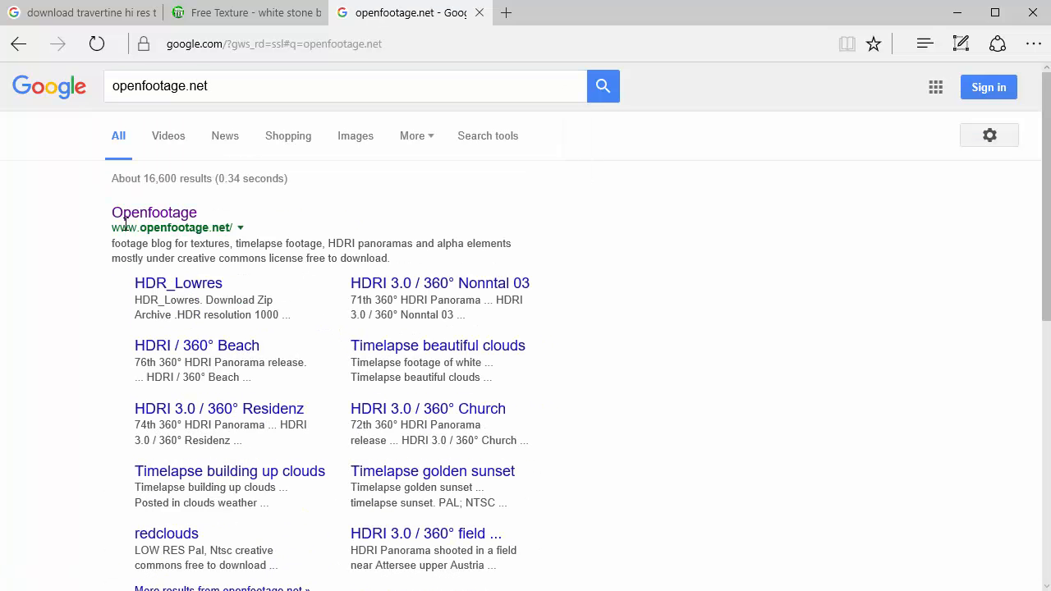
{"action": "left_click", "coordinate": [130, 213]}
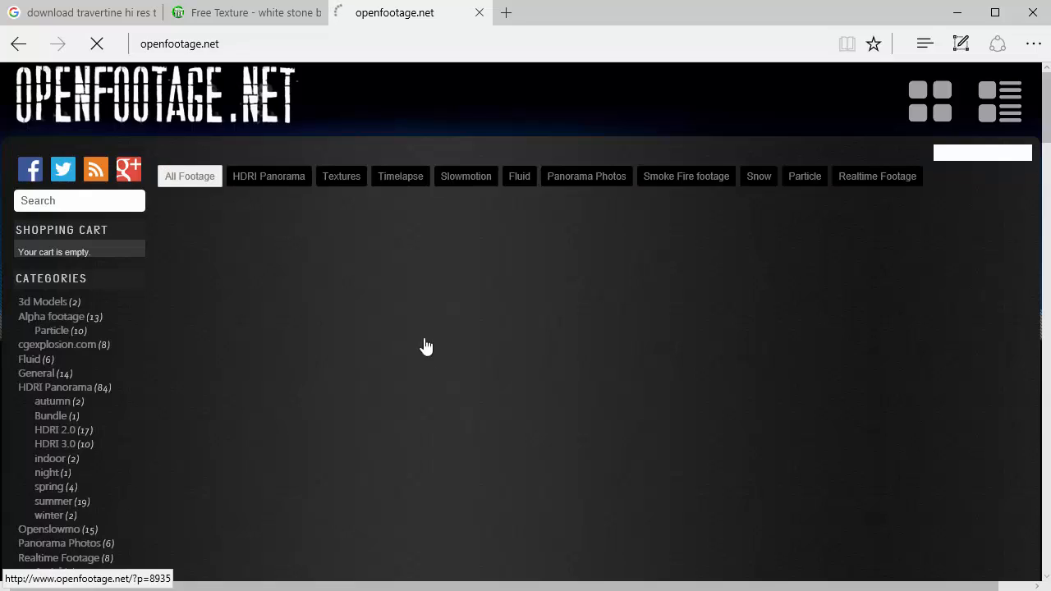
Browse the Openfootage gallery for HDRI 360° panoramas usable as sky images.
{"action": "scroll", "coordinate": [492, 341], "scroll_direction": "down", "scroll_amount": 1}
{"action": "scroll", "coordinate": [504, 345], "scroll_direction": "down", "scroll_amount": 1}
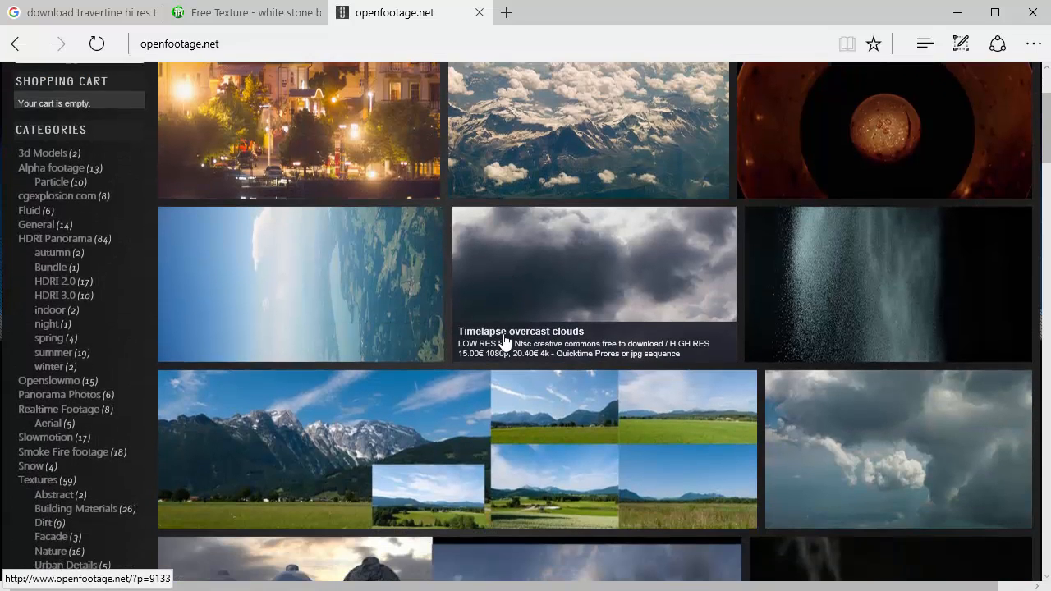
{"action": "scroll", "coordinate": [500, 348], "scroll_direction": "down", "scroll_amount": 1}
{"action": "scroll", "coordinate": [500, 348], "scroll_direction": "down", "scroll_amount": 2}
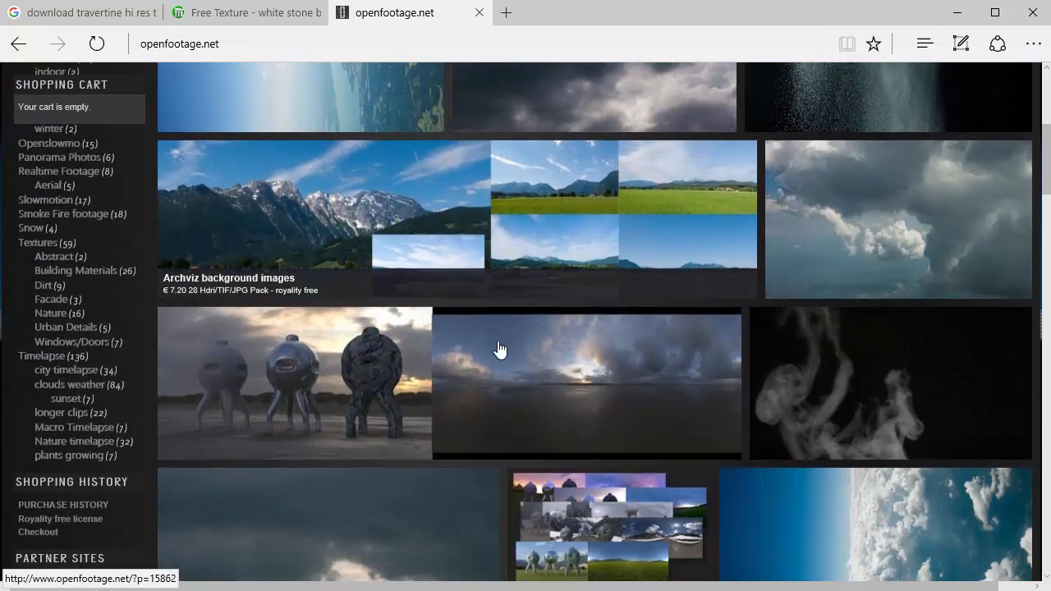
{"action": "scroll", "coordinate": [499, 349], "scroll_direction": "down", "scroll_amount": 5}
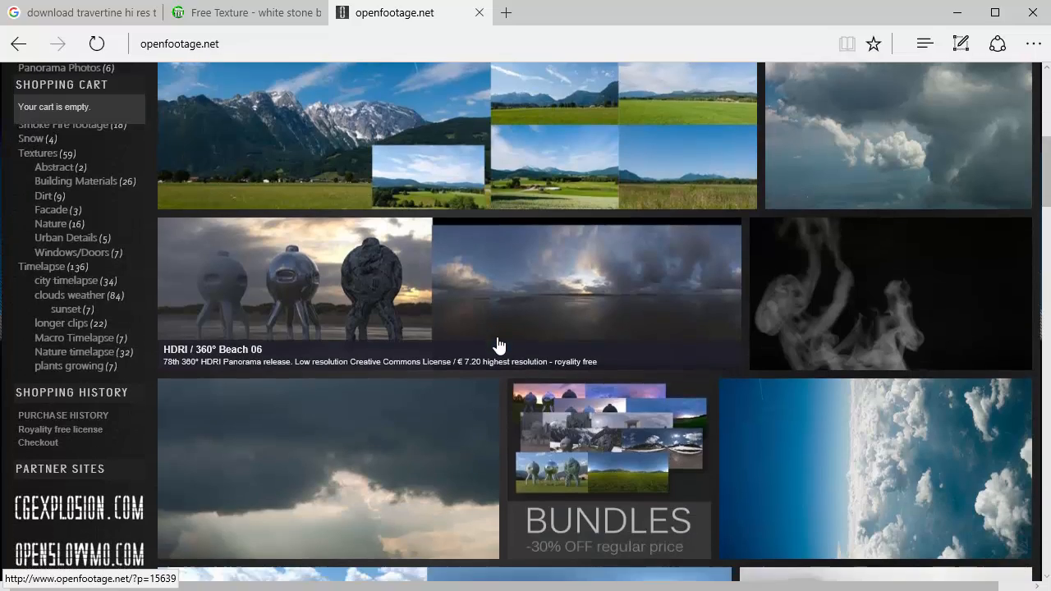
{"action": "scroll", "coordinate": [499, 335], "scroll_direction": "down", "scroll_amount": 5}
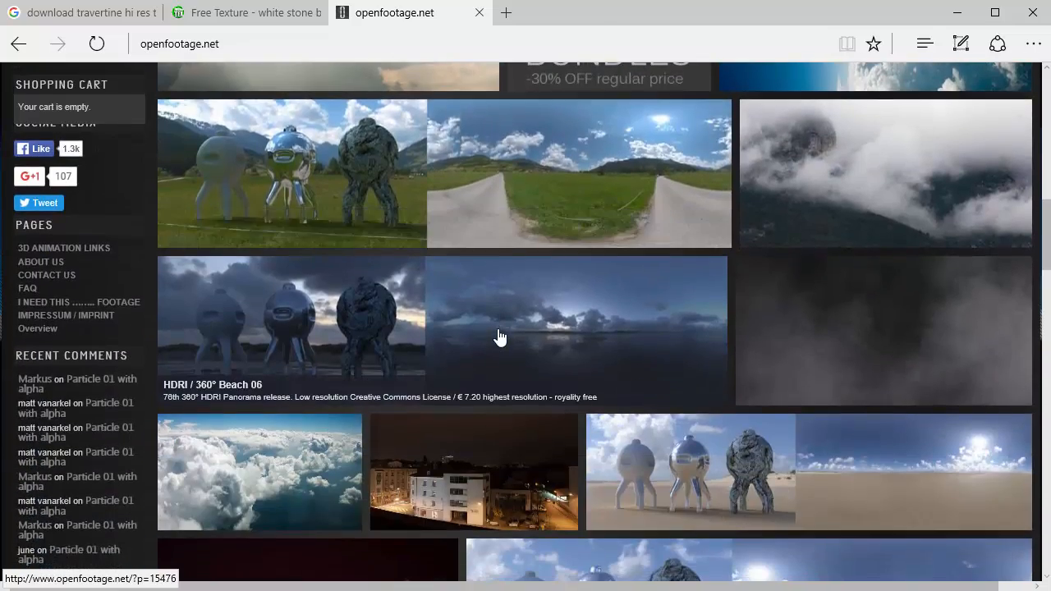
{"action": "scroll", "coordinate": [499, 333], "scroll_direction": "up", "scroll_amount": 8}
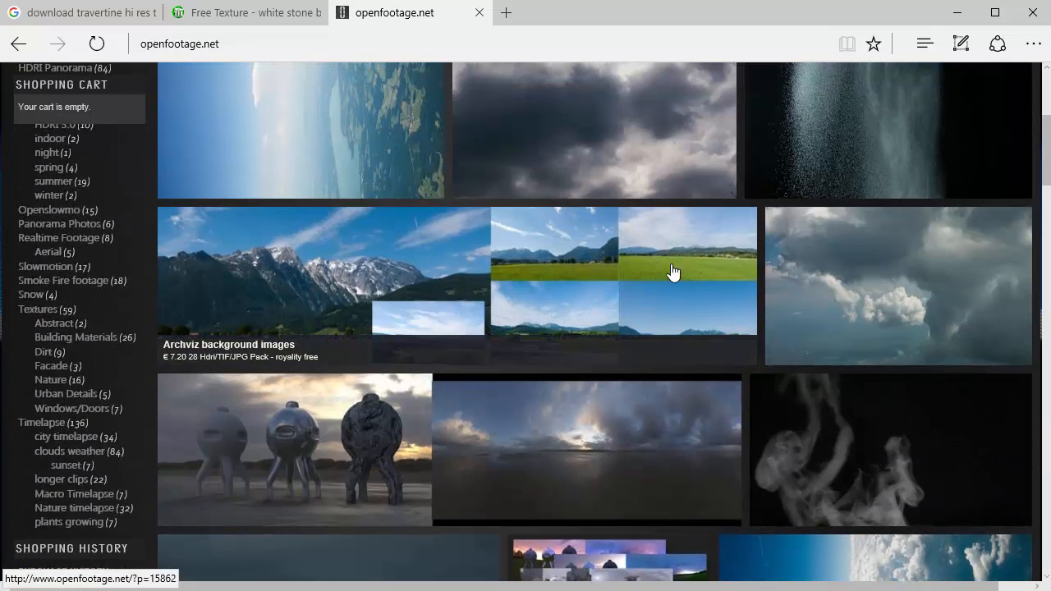
{"action": "scroll", "coordinate": [675, 261], "scroll_direction": "down", "scroll_amount": 5}
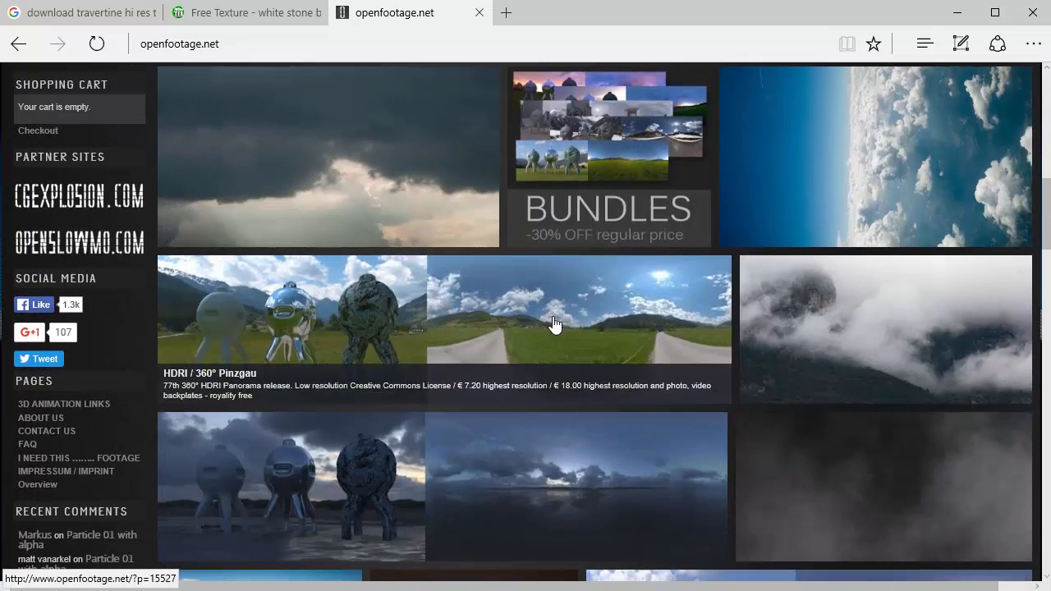
{"action": "scroll", "coordinate": [431, 433], "scroll_direction": "down", "scroll_amount": 2}
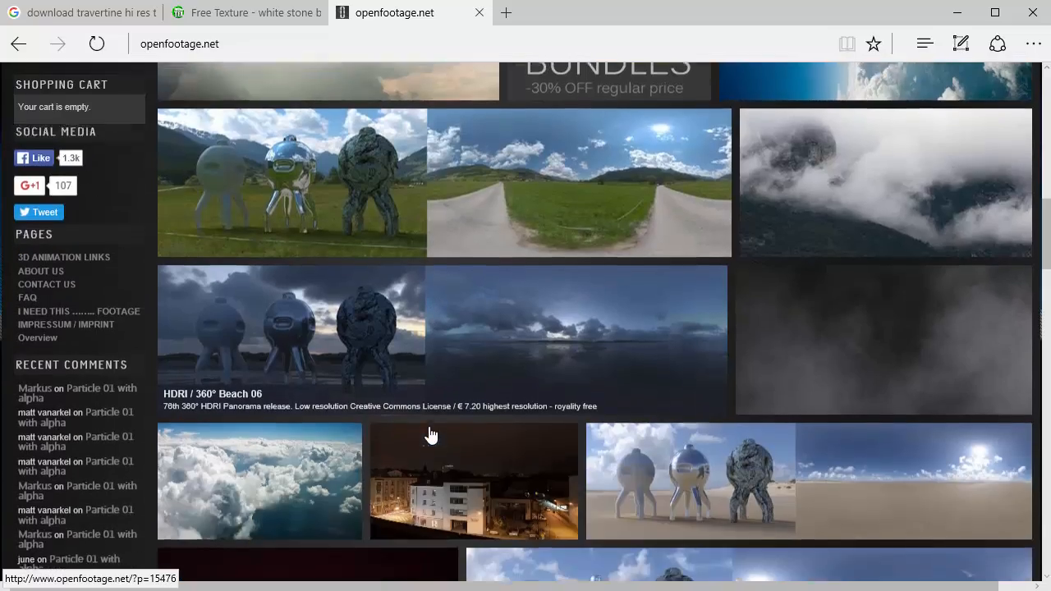
{"action": "scroll", "coordinate": [430, 435], "scroll_direction": "down", "scroll_amount": 8}
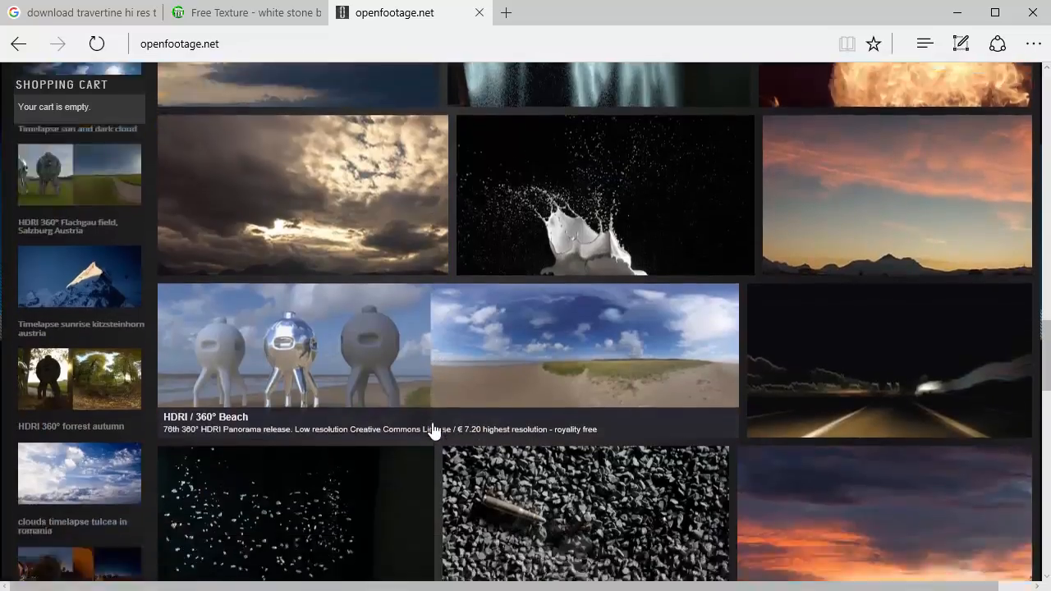
{"action": "scroll", "coordinate": [433, 432], "scroll_direction": "down", "scroll_amount": 8}
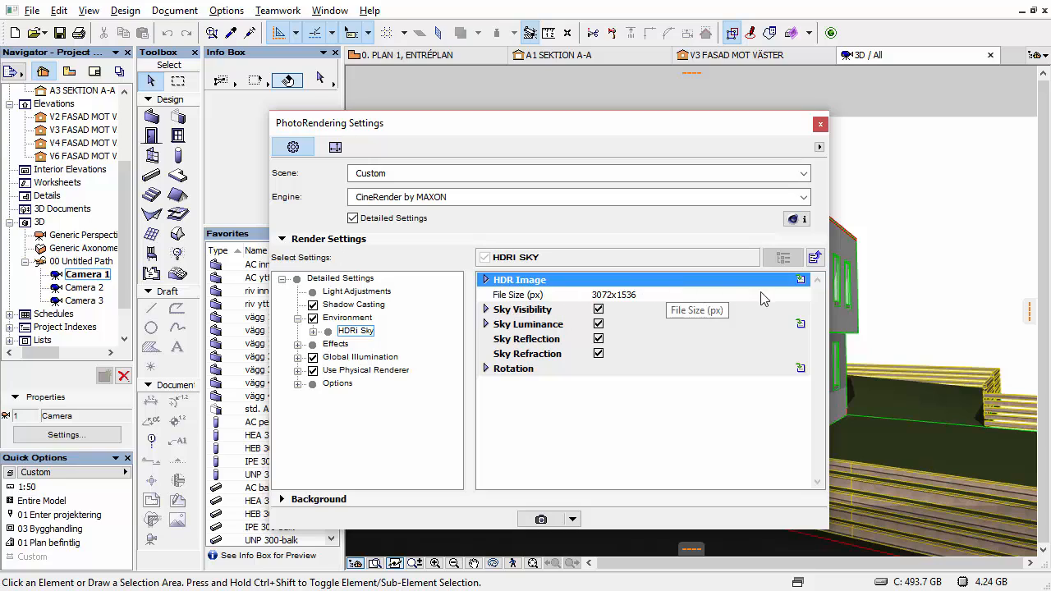
Show the HDR Image settings in ArchiCAD, and check the Lib folder in File Explorer before minimizing it.
{"action": "left_click", "coordinate": [801, 280]}
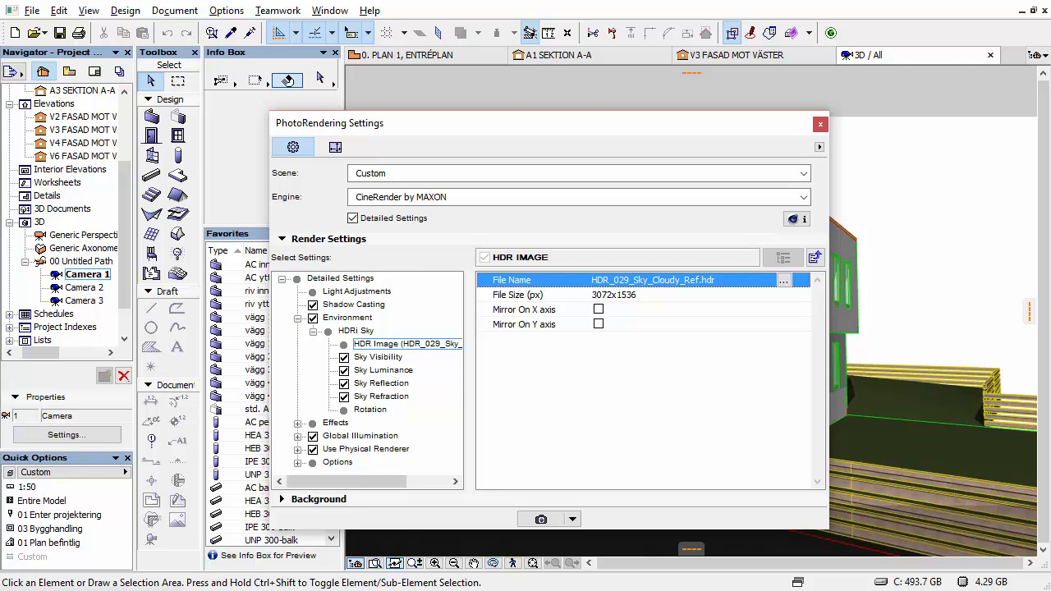
{"action": "key", "text": "alt+Tab"}
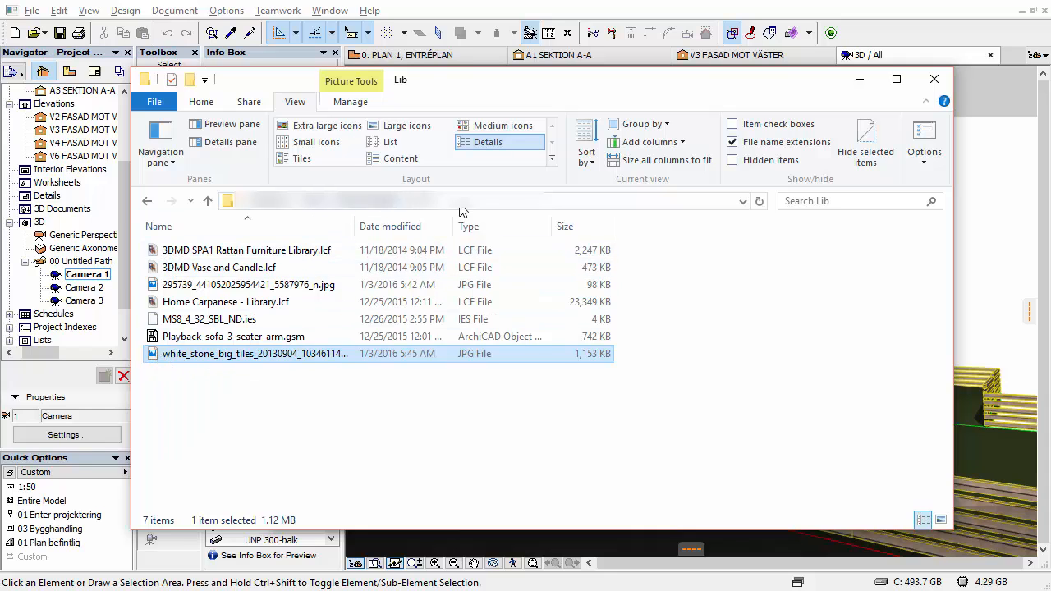
{"action": "left_click", "coordinate": [860, 83]}
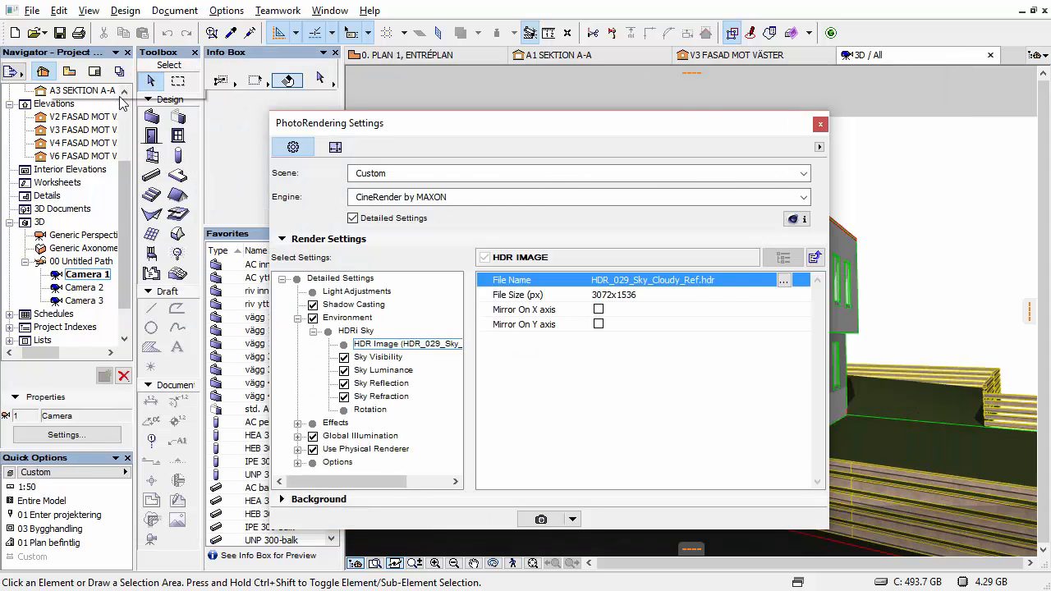
Check the path of the linked Lib library in the project's Library Manager and leave it without changes.
{"action": "scroll", "coordinate": [121, 102], "scroll_direction": "up", "scroll_amount": 3}
{"action": "right_click", "coordinate": [51, 92]}
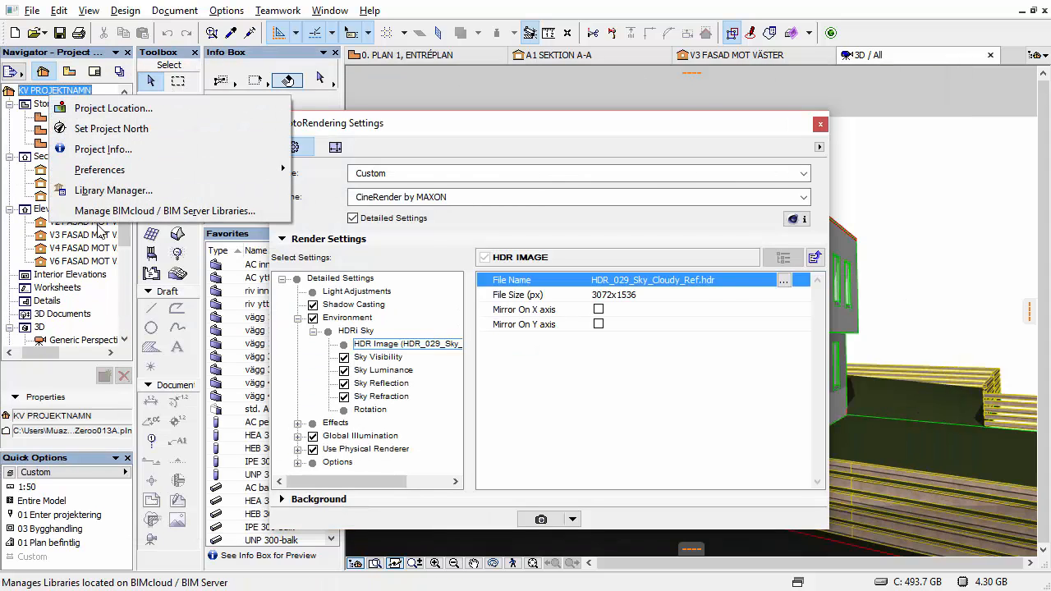
{"action": "left_click", "coordinate": [131, 190]}
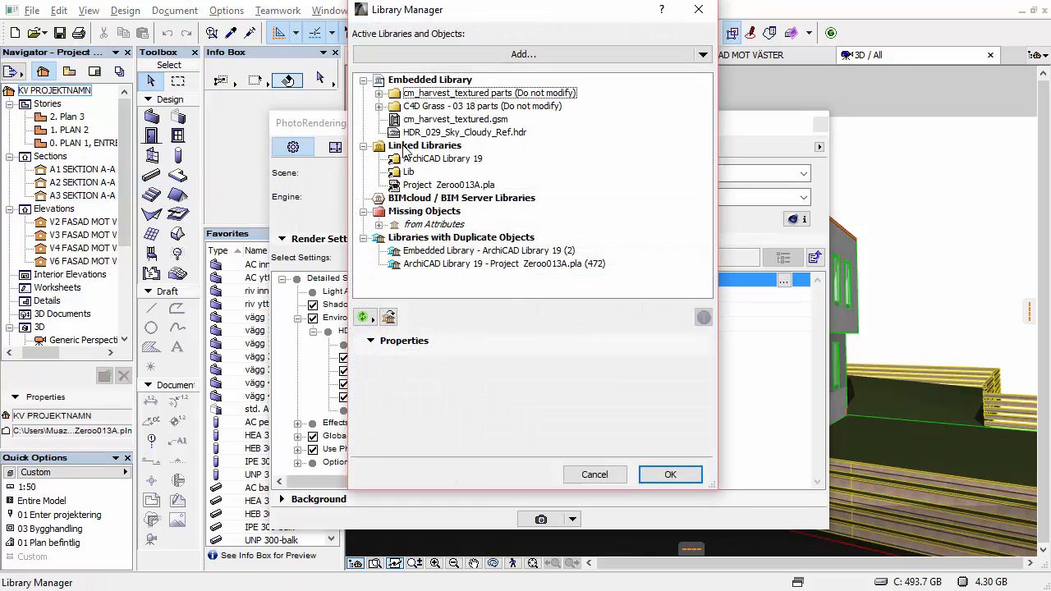
{"action": "left_click", "coordinate": [408, 173]}
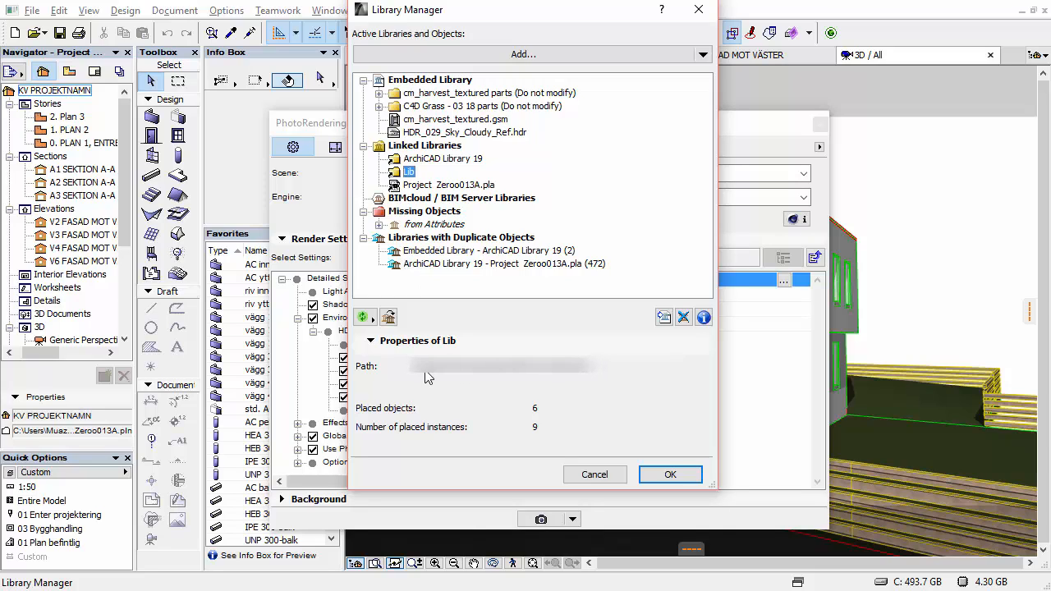
{"action": "left_click", "coordinate": [595, 475]}
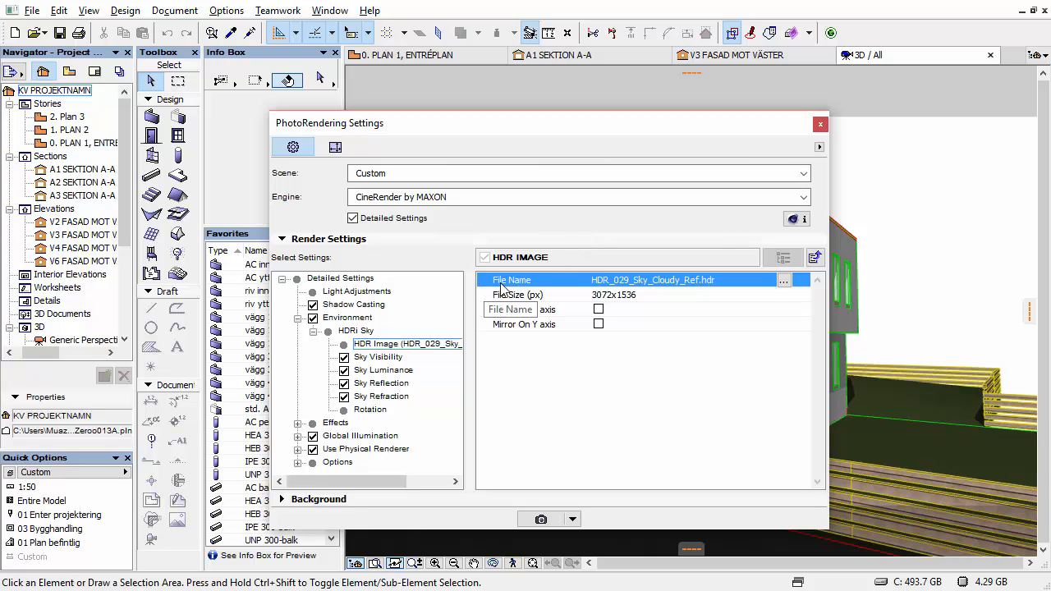
Examine the library folders and Load Other Picture options for the HDR image file, then cancel without loading one.
{"action": "left_click", "coordinate": [783, 281]}
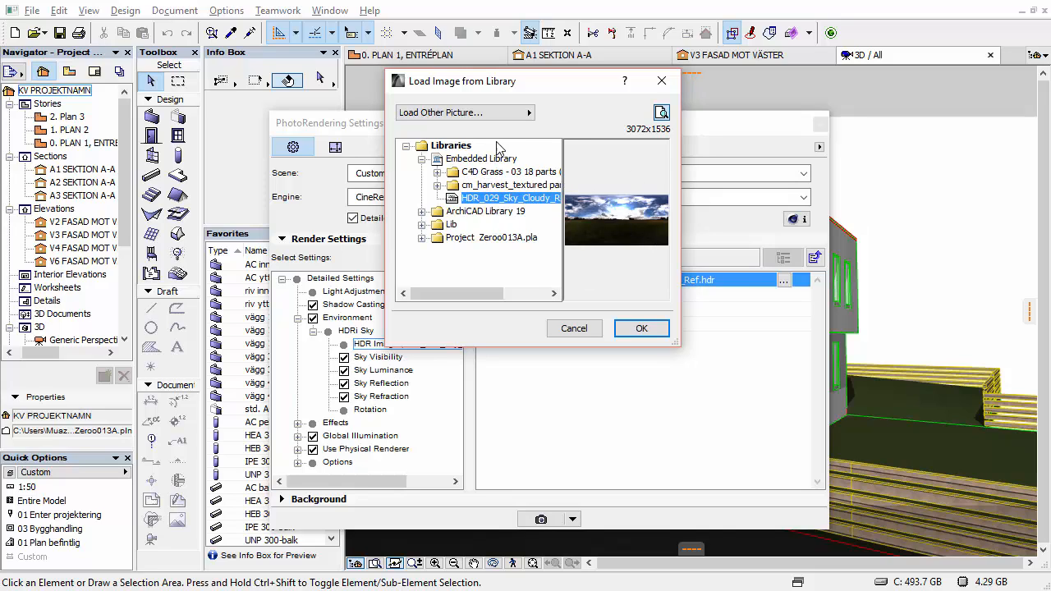
{"action": "left_click", "coordinate": [424, 117]}
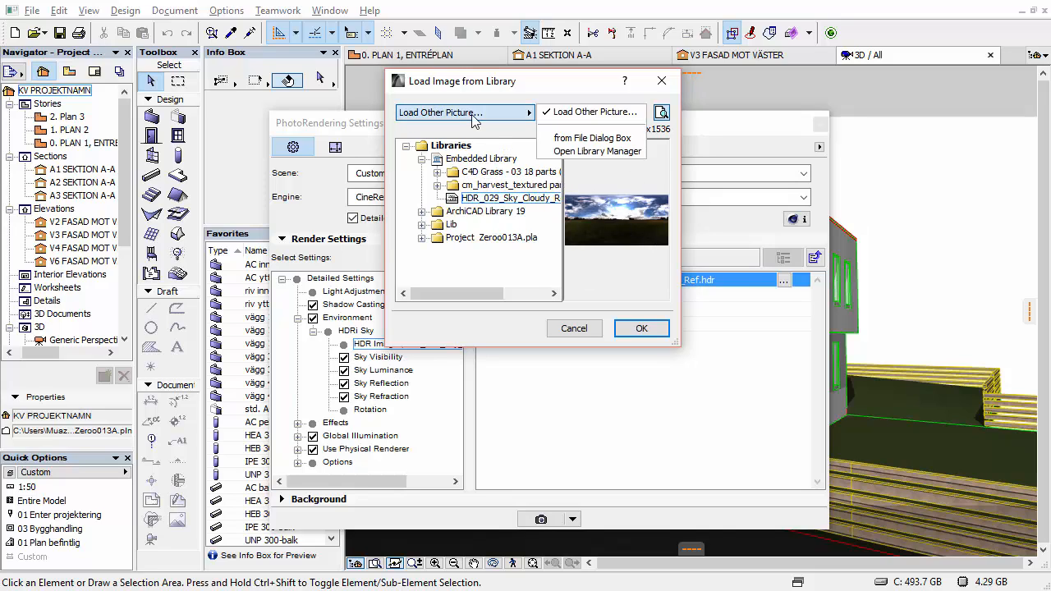
{"action": "left_click", "coordinate": [564, 104]}
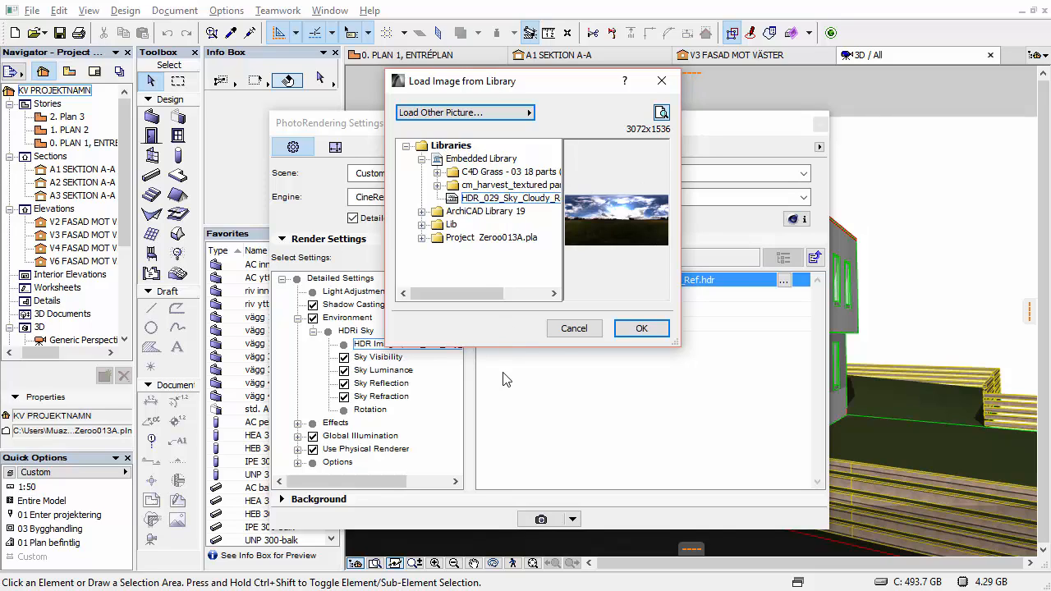
{"action": "left_click", "coordinate": [575, 331]}
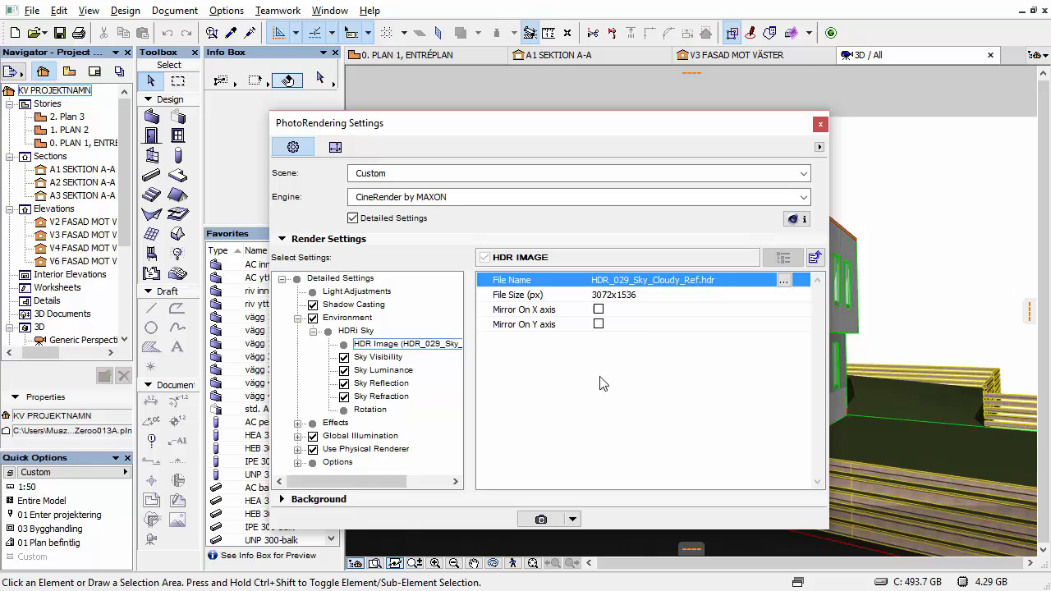
Return to the HDRi Sky settings and expand Sky Visibility to view its brightness and black and white point options.
{"action": "left_click", "coordinate": [813, 258]}
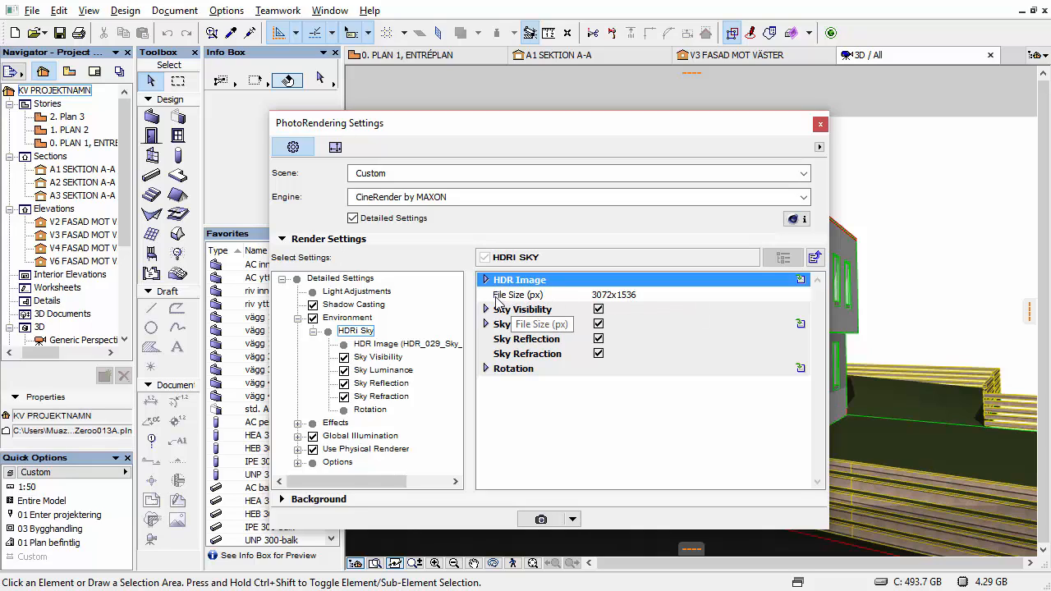
{"action": "left_click", "coordinate": [485, 311]}
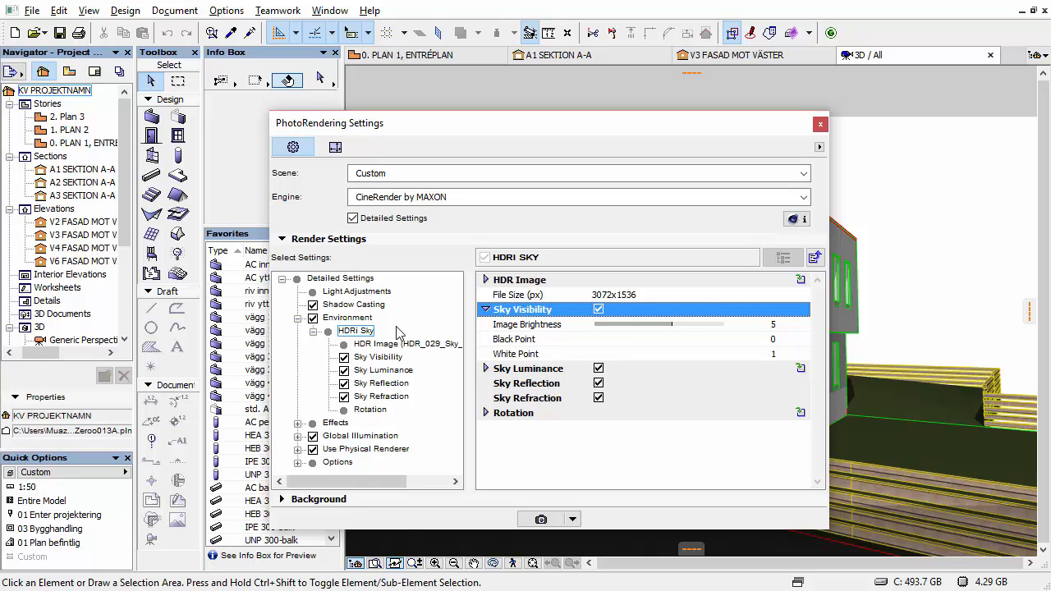
Compare the Light Adjustments values with the HDR Image and Sky Visibility settings of the HDRi Sky.
{"action": "left_click", "coordinate": [348, 296]}
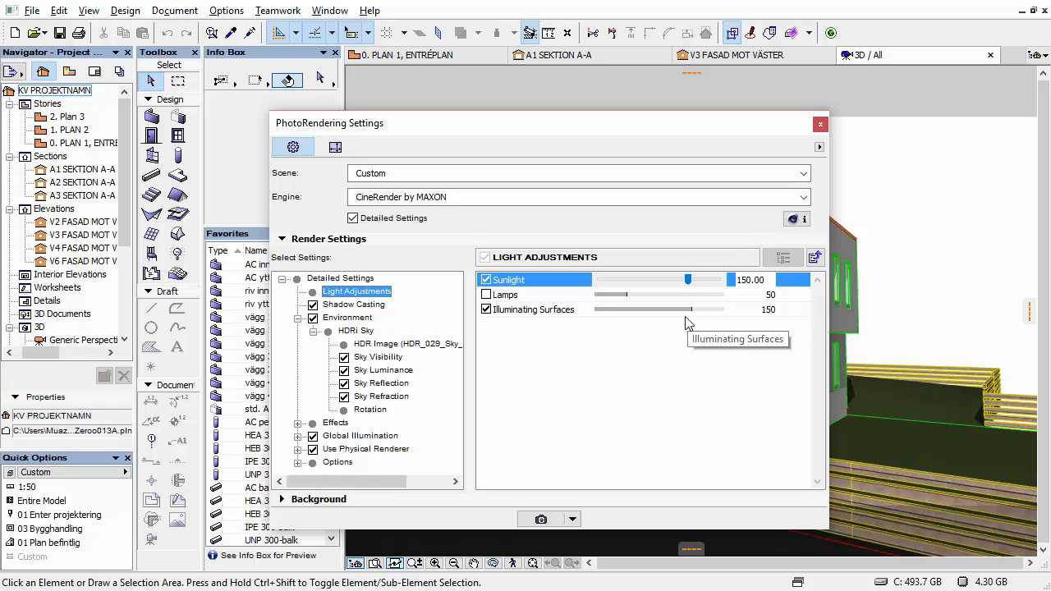
{"action": "left_click", "coordinate": [363, 345]}
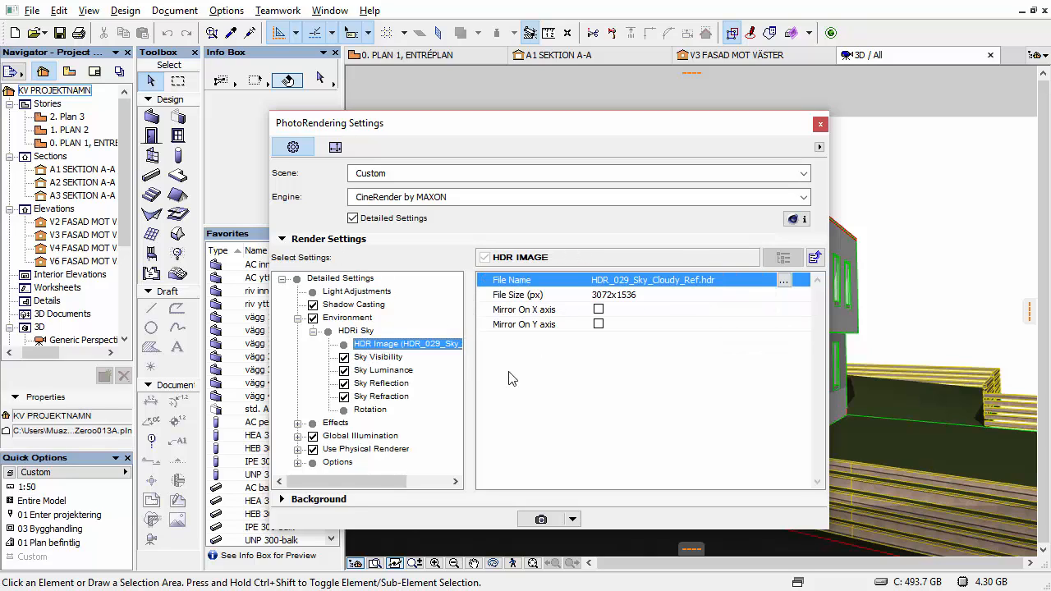
{"action": "left_click", "coordinate": [435, 359]}
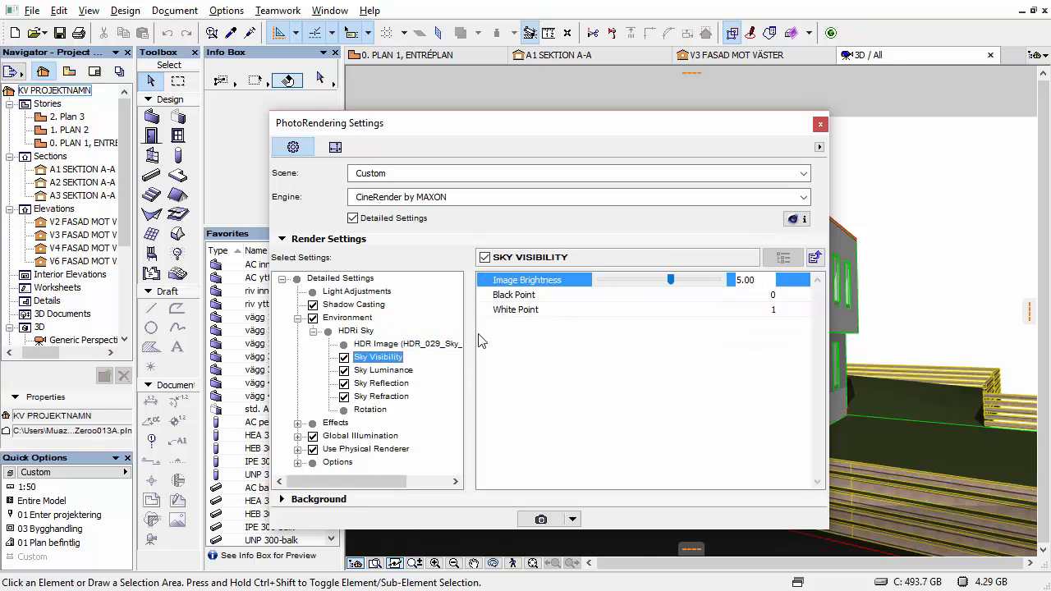
{"action": "left_click", "coordinate": [355, 293]}
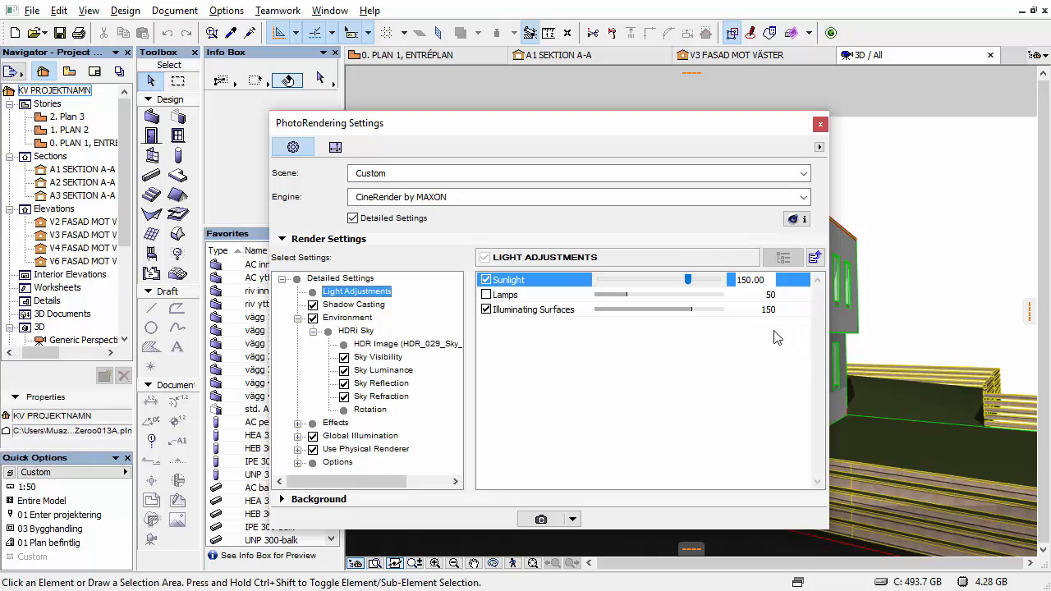
{"action": "left_click", "coordinate": [379, 358]}
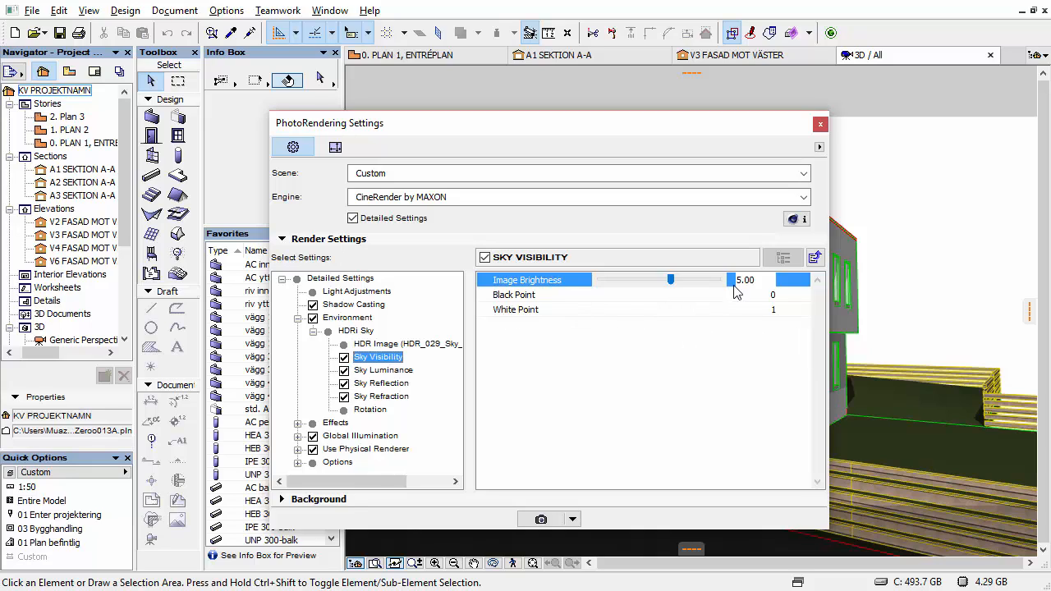
Review the Sky Luminance, Sky Reflection and Sky Refraction settings, and briefly uncover the house model behind the dialog.
{"action": "left_click", "coordinate": [382, 371]}
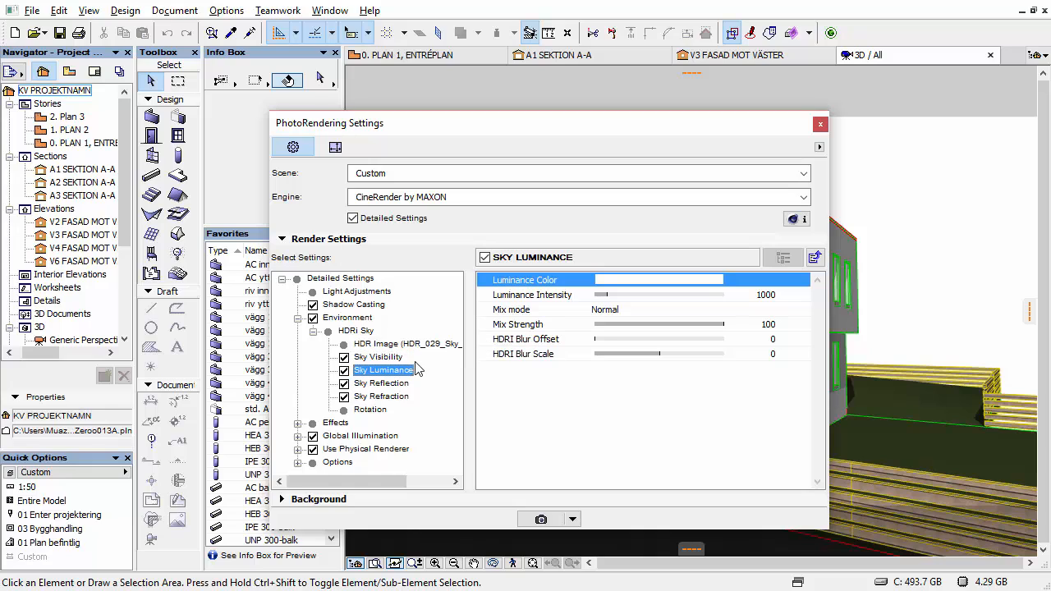
{"action": "left_click", "coordinate": [374, 384]}
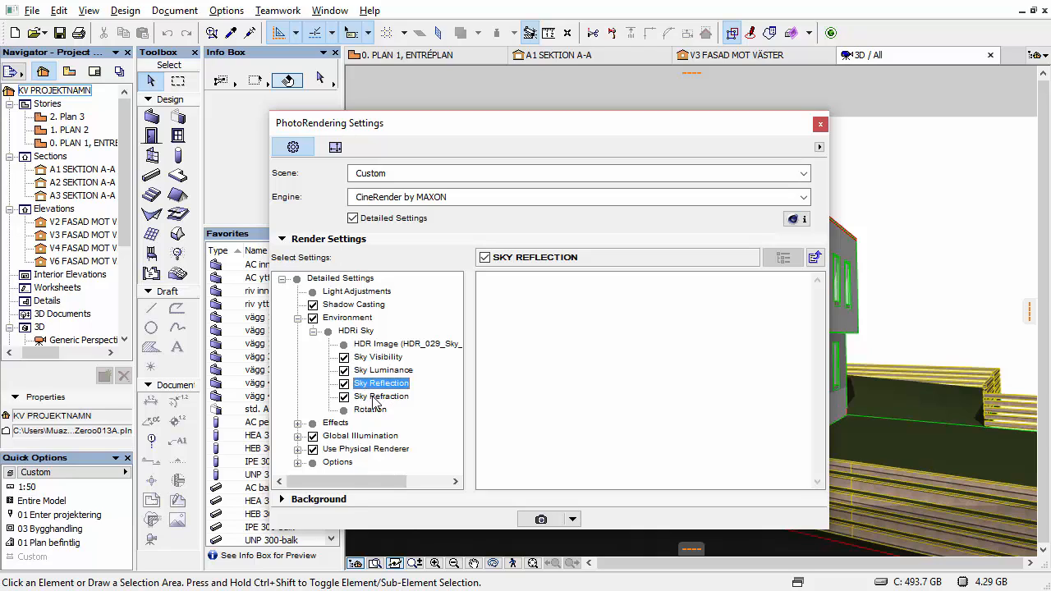
{"action": "left_click", "coordinate": [376, 398]}
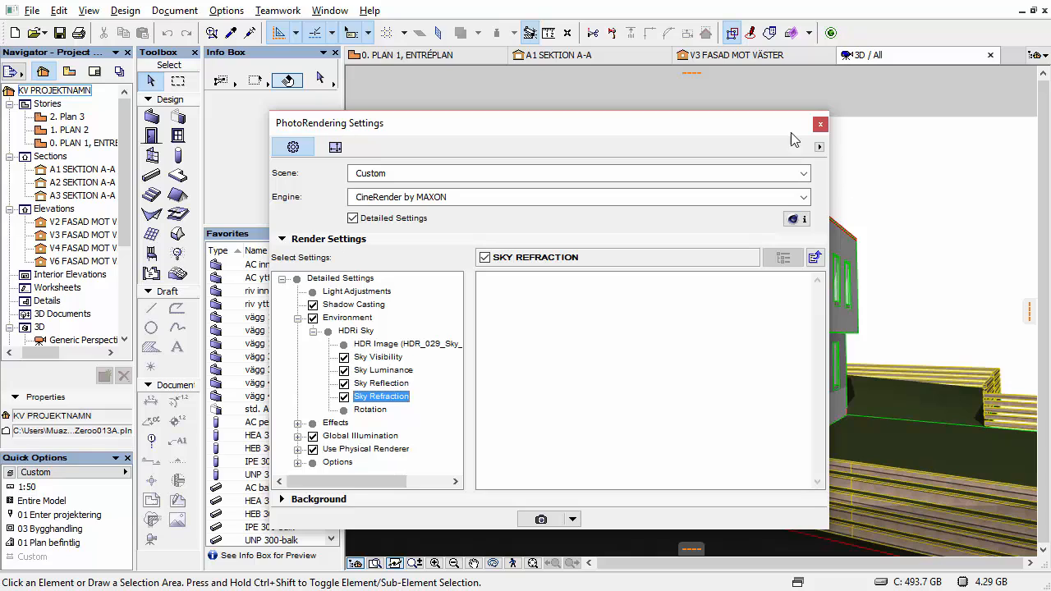
{"action": "left_click_drag", "start_coordinate": [793, 131], "coordinate": [431, 129]}
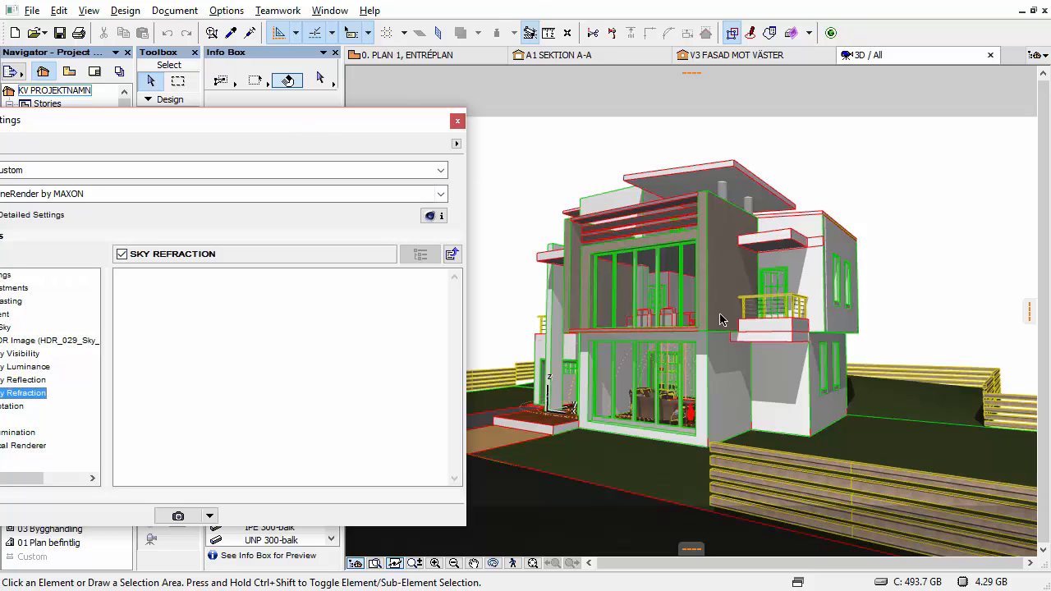
{"action": "left_click_drag", "start_coordinate": [231, 121], "coordinate": [639, 108]}
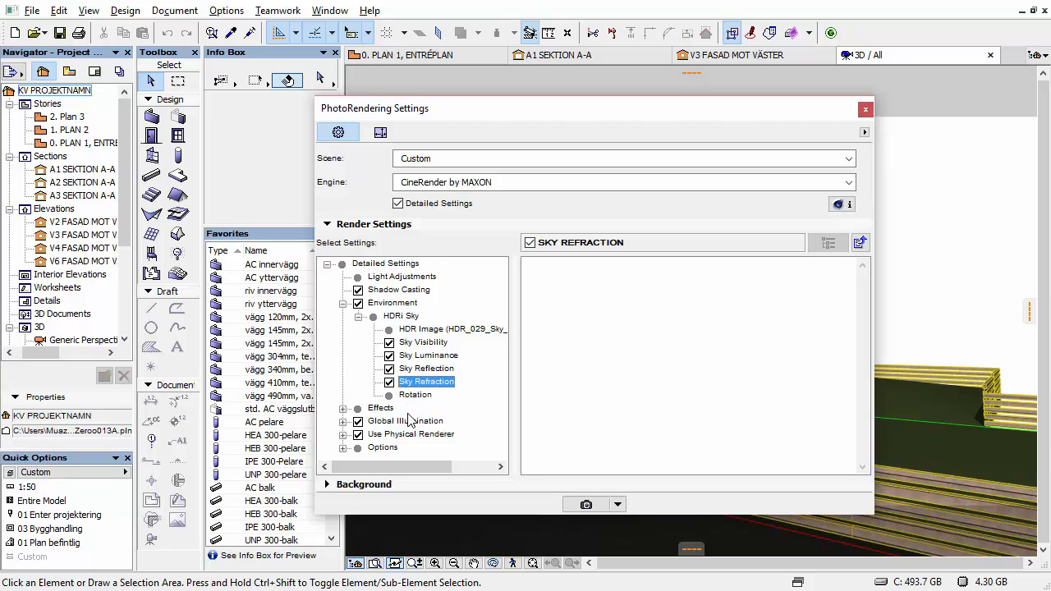
Check the HDRi Sky's rotation around the X and Z axes, and collapse the Sky Visibility and HDRi Sky groups.
{"action": "left_click", "coordinate": [356, 316]}
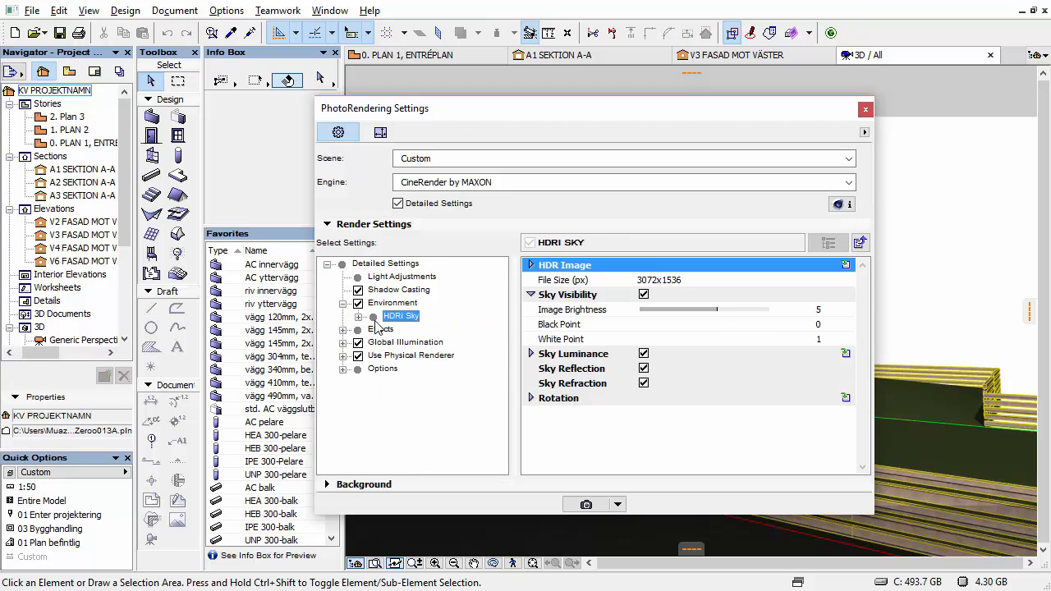
{"action": "left_click", "coordinate": [358, 317]}
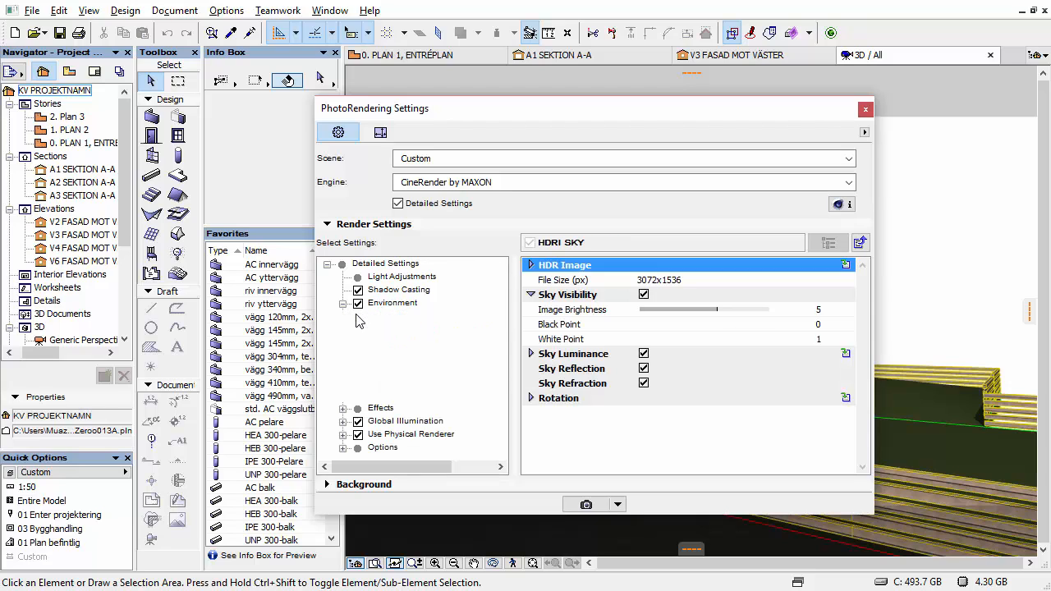
{"action": "left_click", "coordinate": [425, 397]}
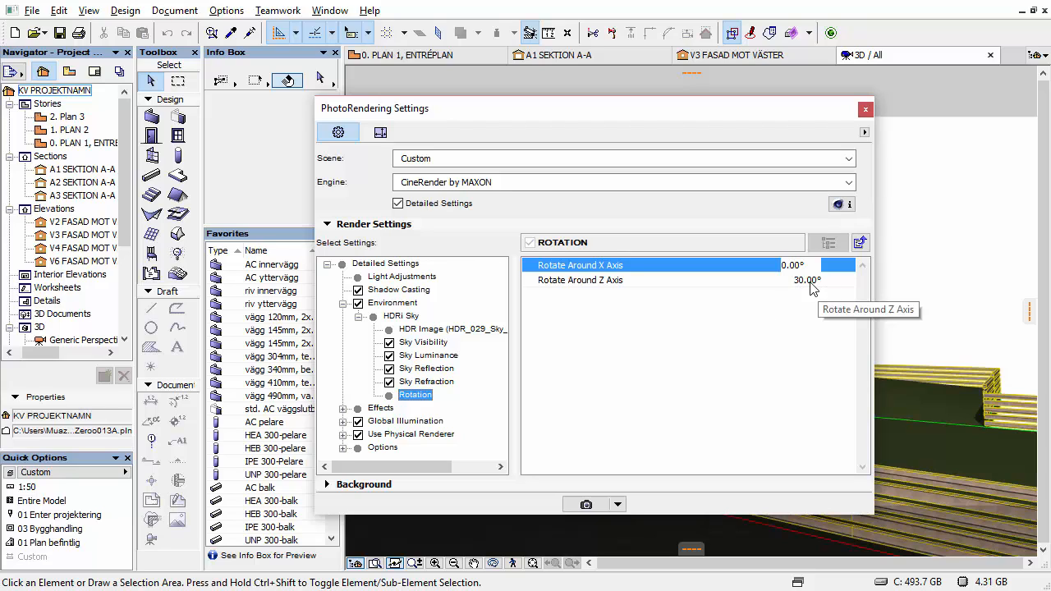
{"action": "left_click", "coordinate": [408, 317]}
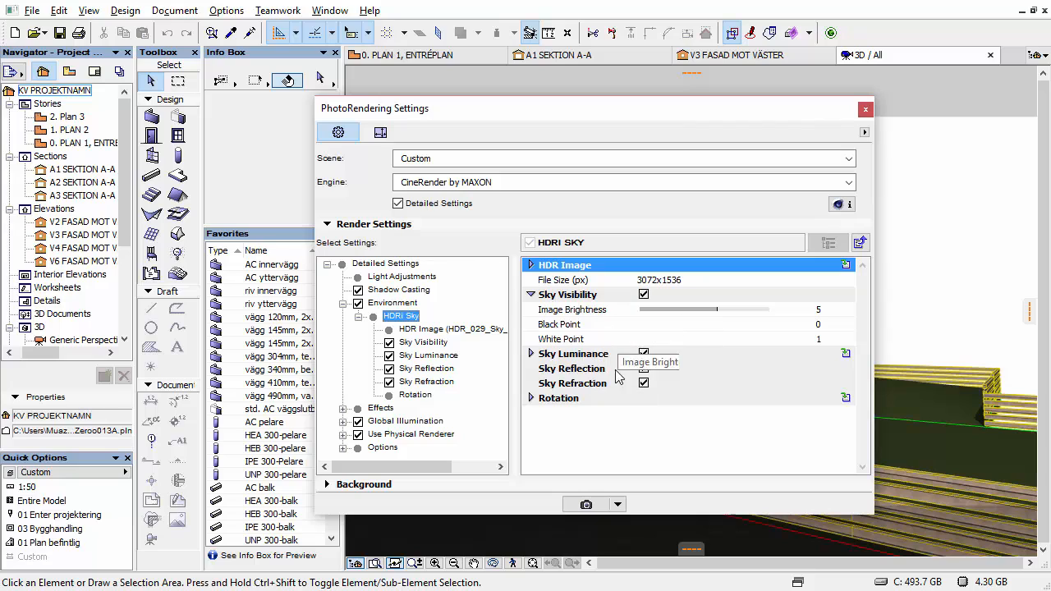
{"action": "left_click", "coordinate": [535, 294]}
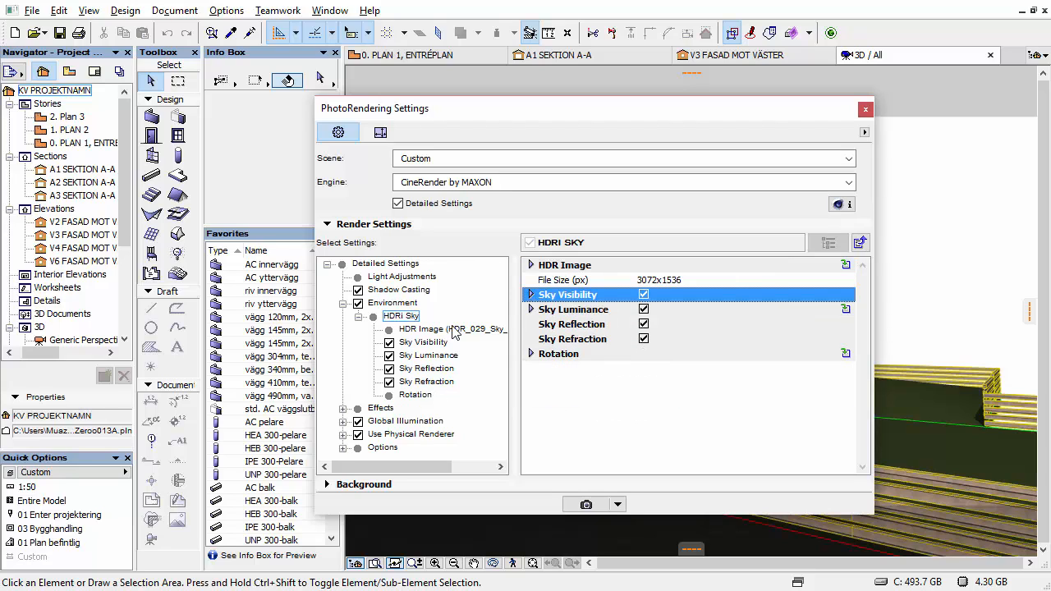
{"action": "left_click", "coordinate": [358, 317]}
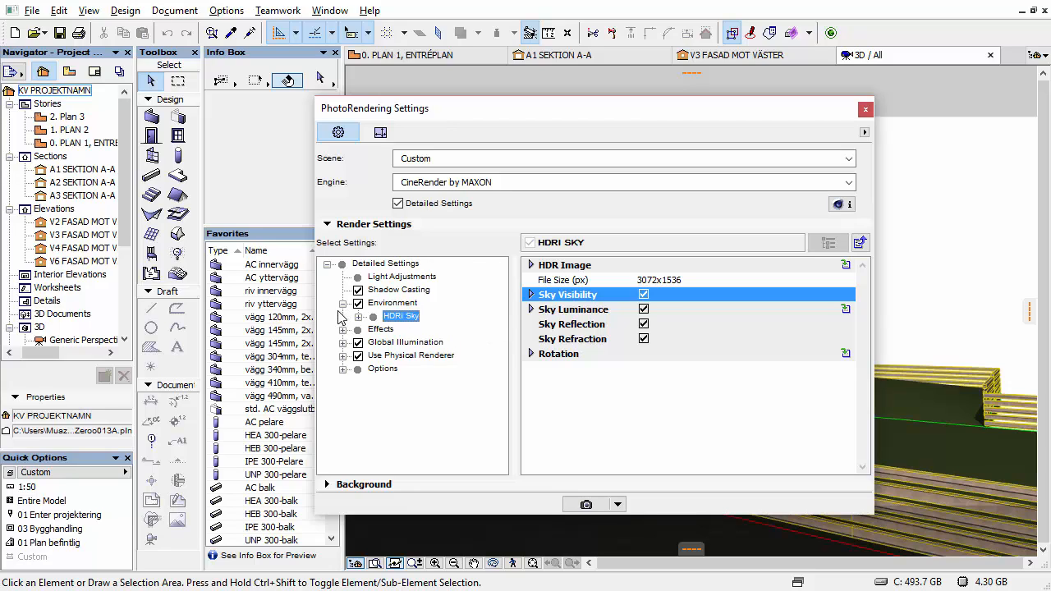
Set the environment's Sky Setup to Physical Sky and expand its list of options.
{"action": "left_click", "coordinate": [392, 303]}
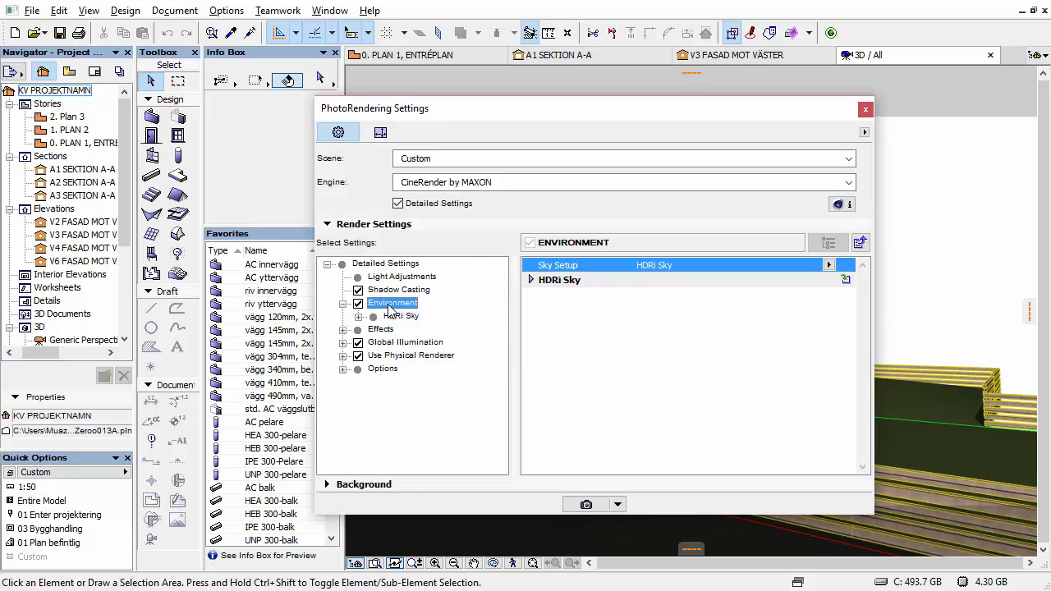
{"action": "left_click", "coordinate": [829, 264]}
{"action": "left_click", "coordinate": [868, 272]}
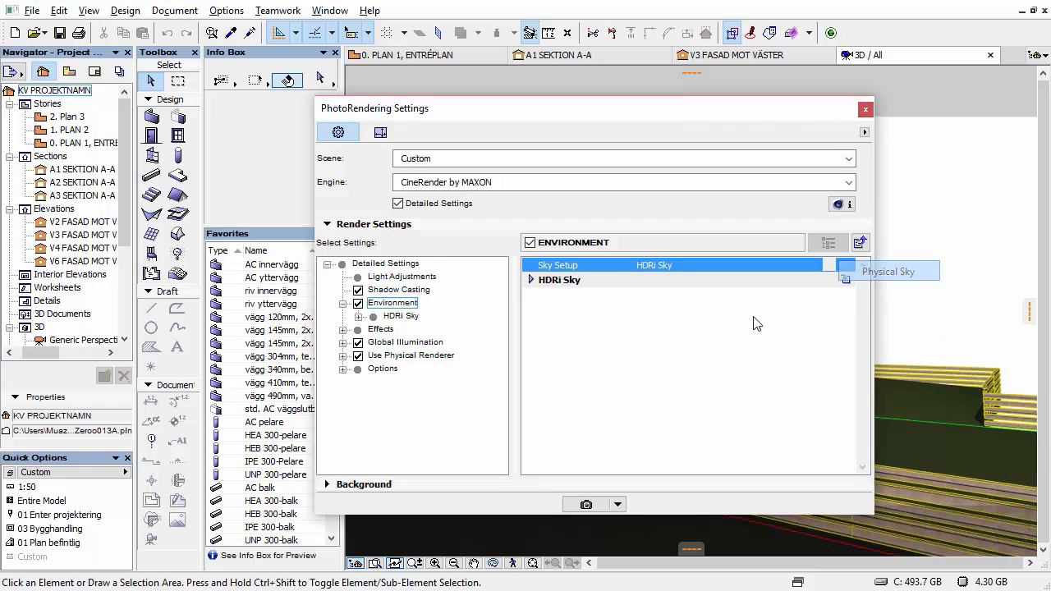
{"action": "left_click", "coordinate": [531, 280]}
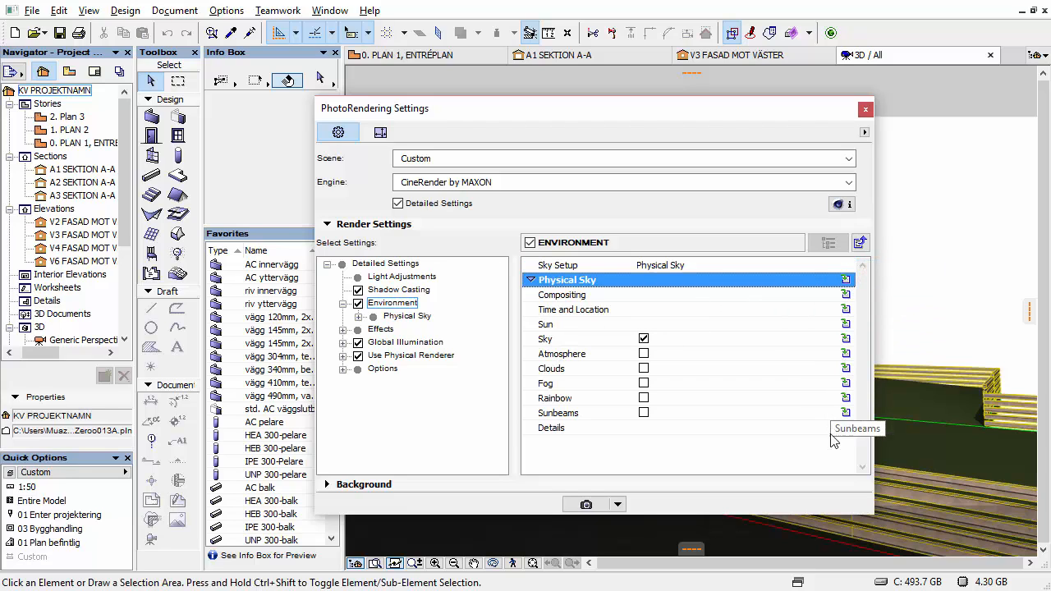
Turn the Physical Sky's Clouds option on and off again, and collapse the Environment group.
{"action": "left_click", "coordinate": [642, 371]}
{"action": "left_click", "coordinate": [644, 374]}
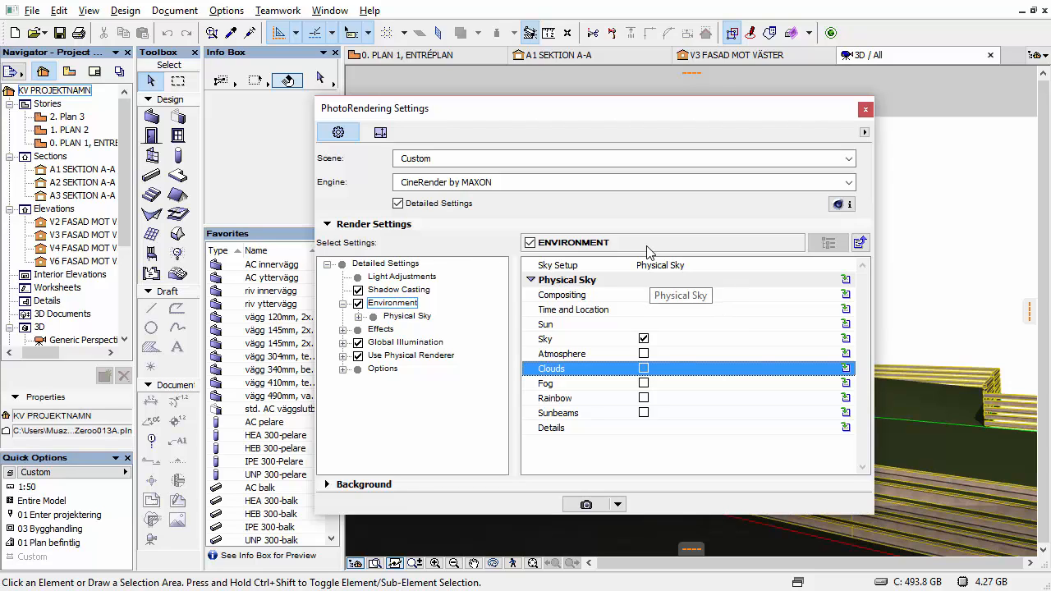
{"action": "key", "text": "Left"}
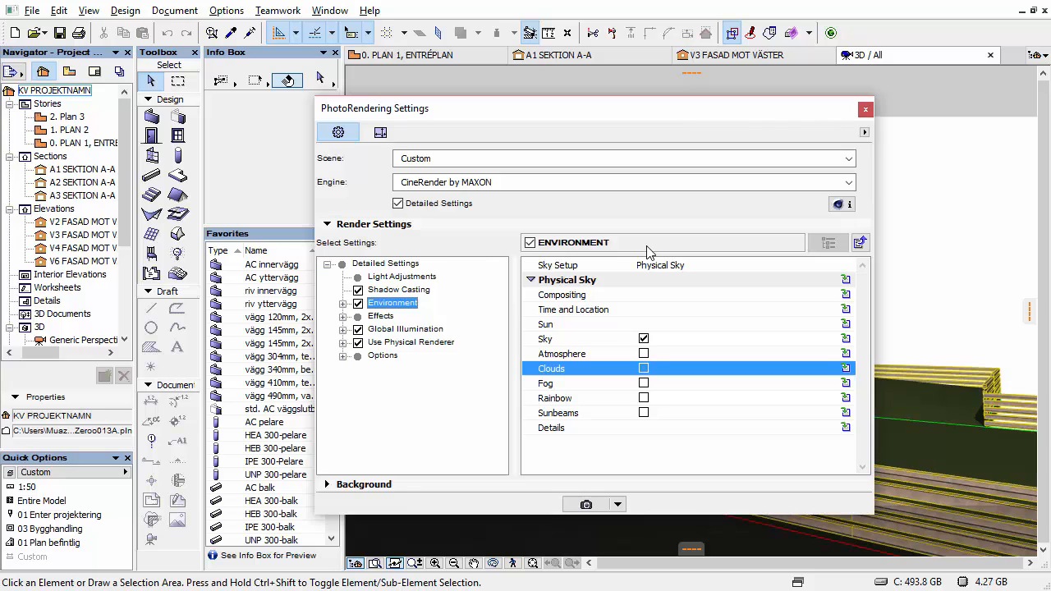
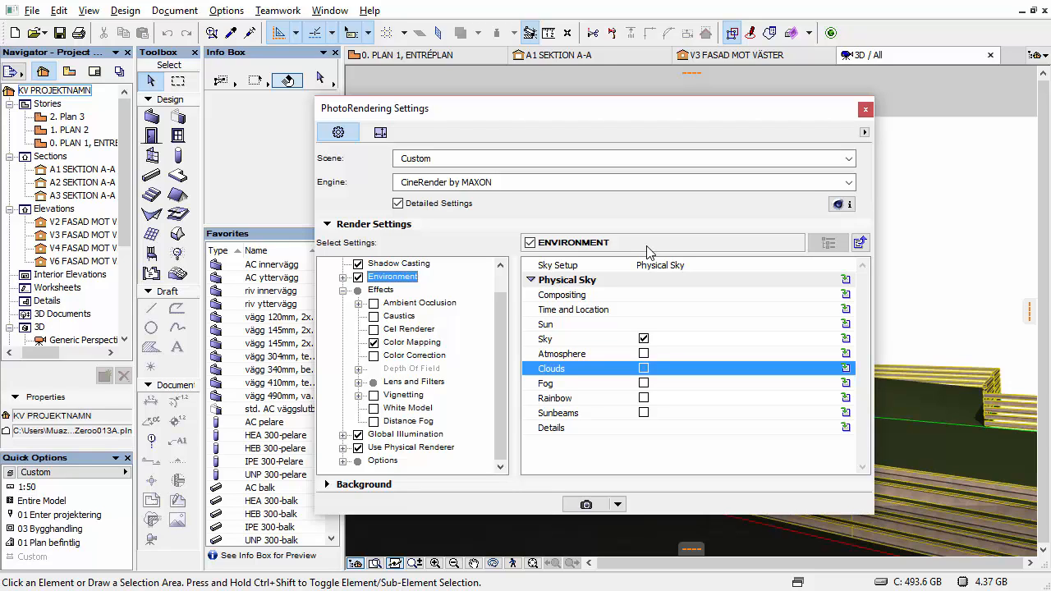
Look through the Effects and Global Illumination groups, collapse them, and move the settings dialog clear of the house model.
{"action": "mouse_move", "coordinate": [501, 353]}
{"action": "left_mouse_down"}
{"action": "mouse_move", "coordinate": [501, 332]}
{"action": "mouse_move", "coordinate": [500, 353]}
{"action": "left_mouse_up"}
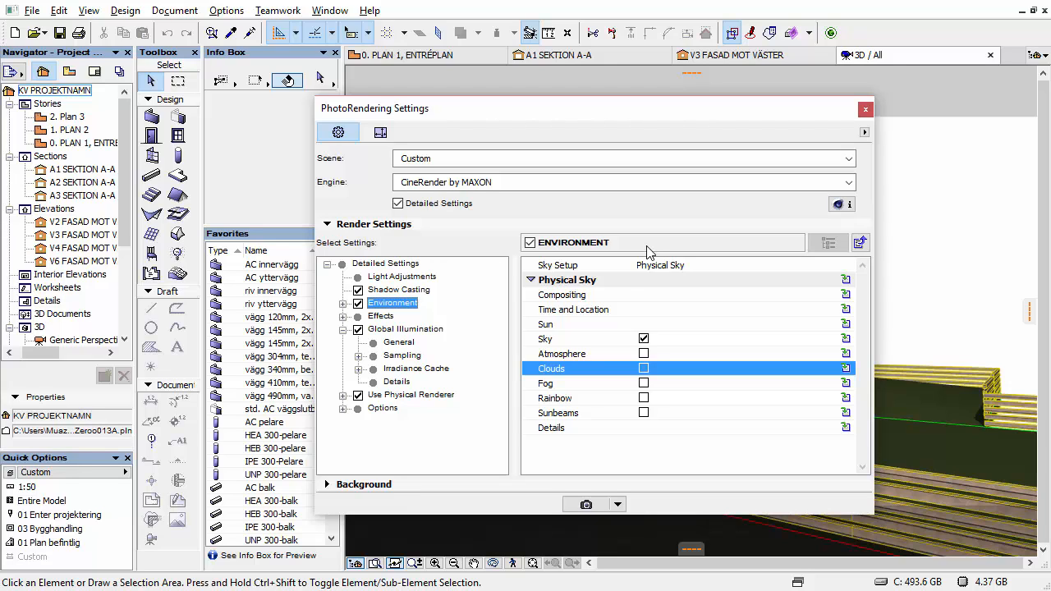
{"action": "mouse_move", "coordinate": [694, 109]}
{"action": "left_mouse_down"}
{"action": "mouse_move", "coordinate": [307, 99]}
{"action": "mouse_move", "coordinate": [683, 106]}
{"action": "left_mouse_up"}
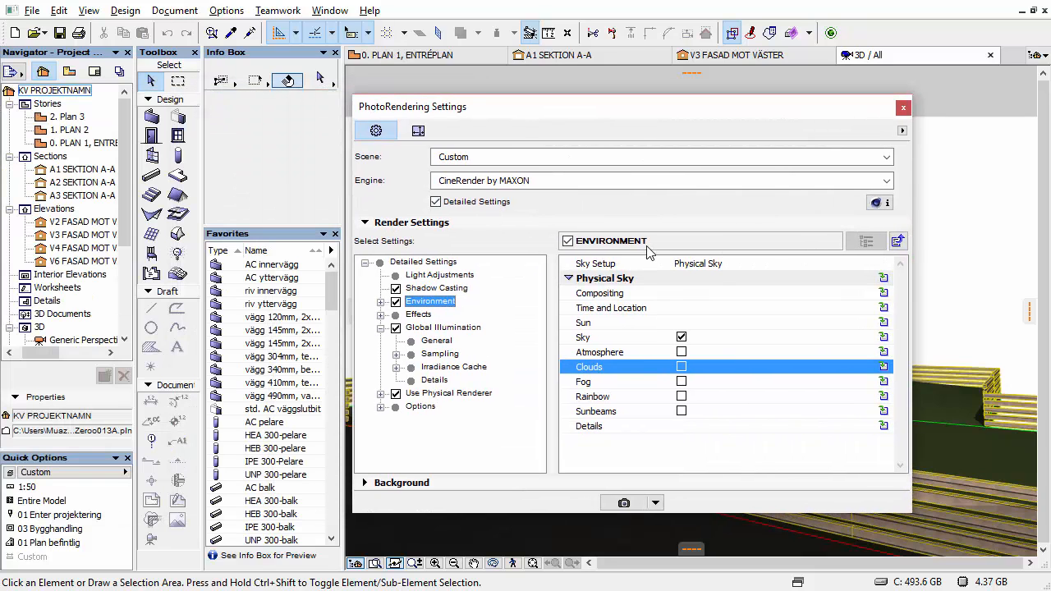
{"action": "left_click_drag", "start_coordinate": [657, 111], "coordinate": [609, 112]}
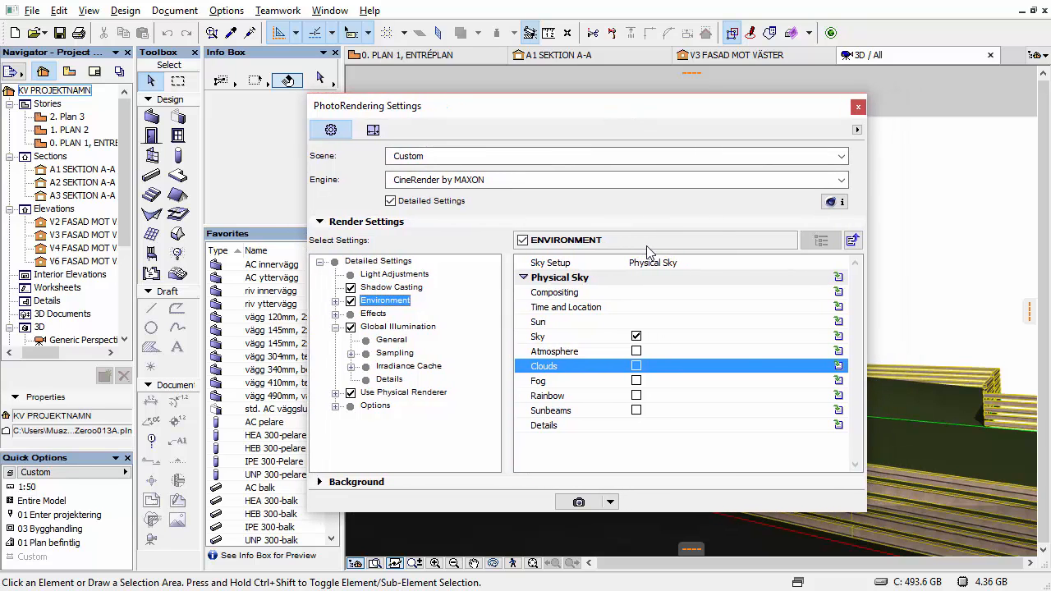
{"action": "left_click_drag", "start_coordinate": [678, 110], "coordinate": [289, 107]}
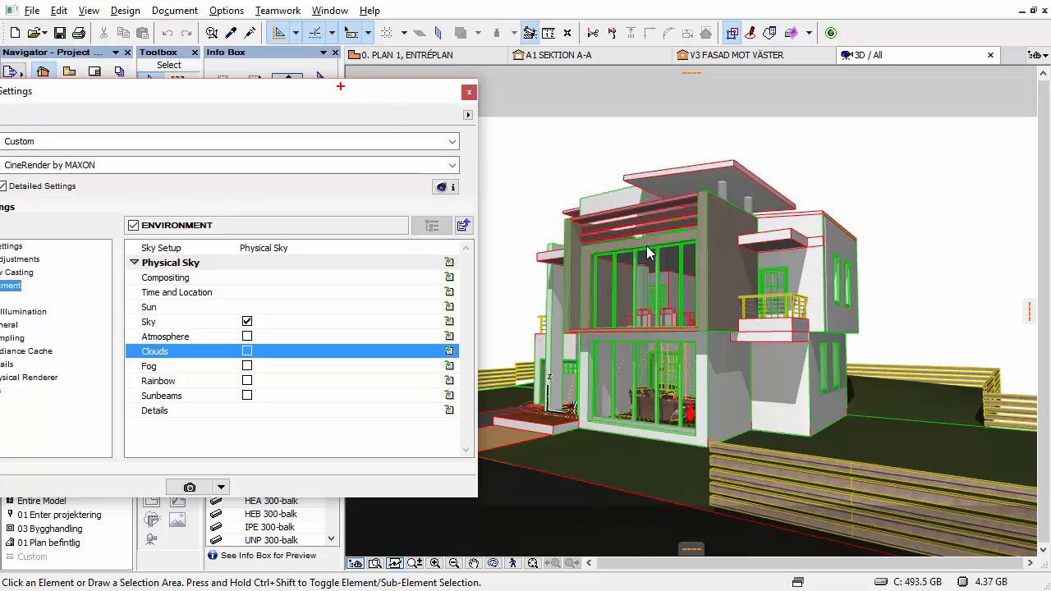
{"action": "left_click", "coordinate": [469, 118]}
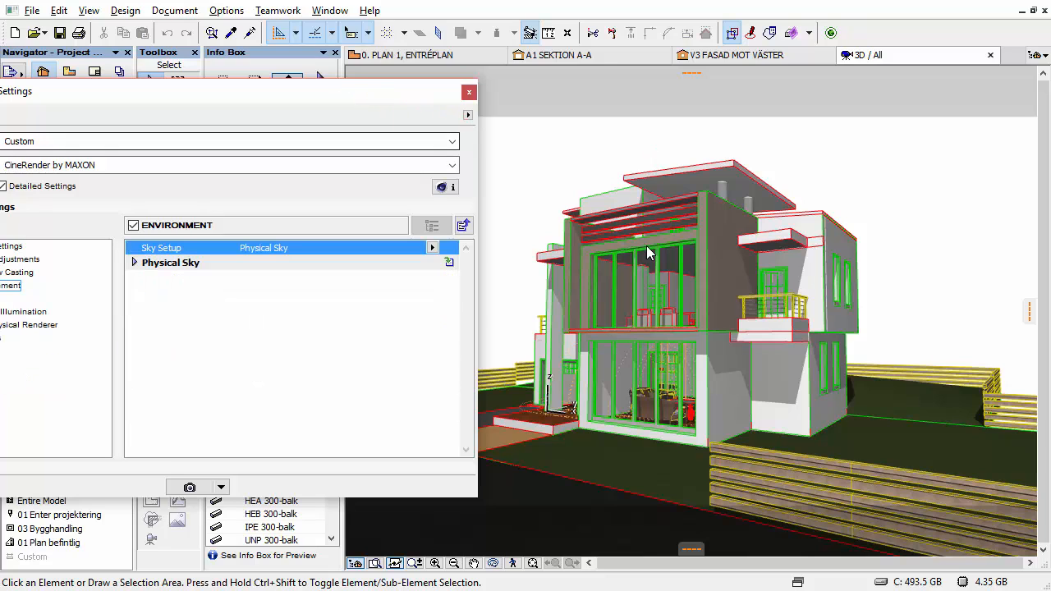
{"action": "left_click_drag", "start_coordinate": [393, 94], "coordinate": [164, 101]}
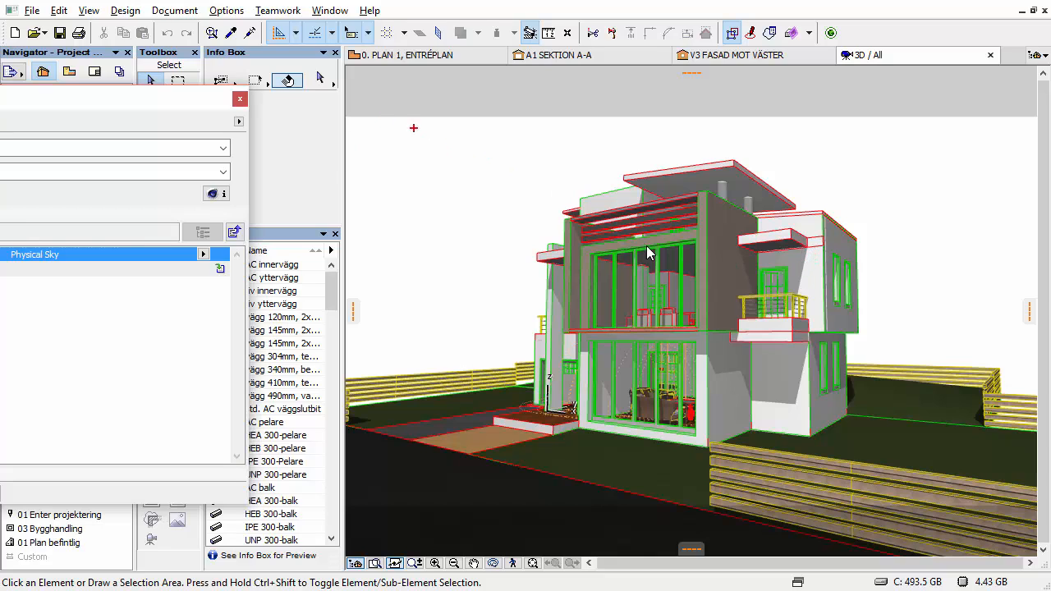
{"action": "mouse_move", "coordinate": [410, 121]}
{"action": "left_mouse_down"}
{"action": "mouse_move", "coordinate": [389, 153]}
{"action": "mouse_move", "coordinate": [348, 169]}
{"action": "mouse_move", "coordinate": [440, 158]}
{"action": "mouse_move", "coordinate": [378, 232]}
{"action": "left_mouse_up"}
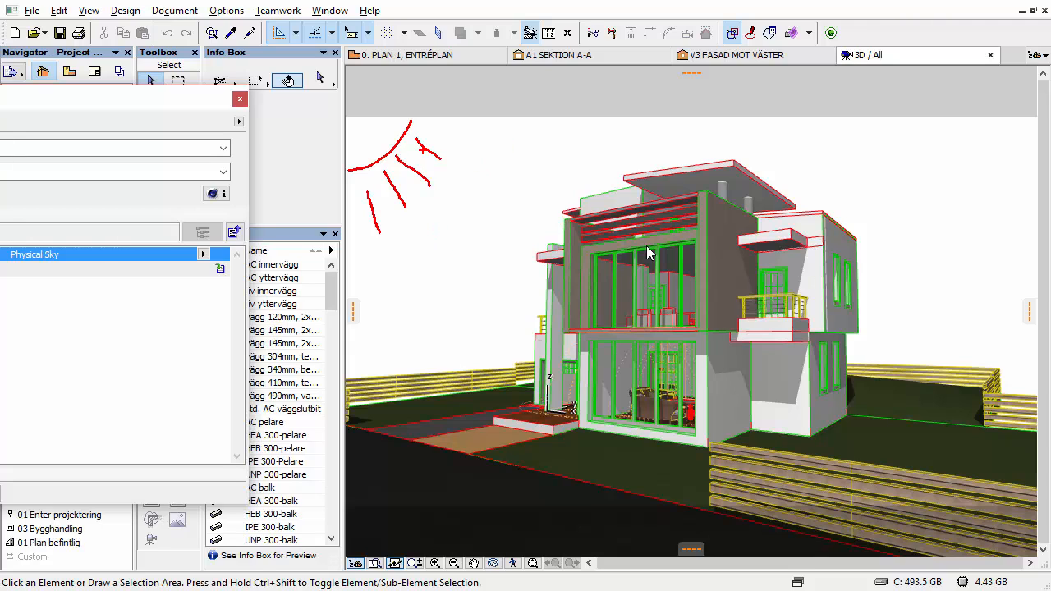
{"action": "mouse_move", "coordinate": [355, 119]}
{"action": "left_mouse_down"}
{"action": "mouse_move", "coordinate": [996, 135]}
{"action": "mouse_move", "coordinate": [1025, 334]}
{"action": "mouse_move", "coordinate": [1010, 503]}
{"action": "mouse_move", "coordinate": [330, 507]}
{"action": "mouse_move", "coordinate": [332, 116]}
{"action": "mouse_move", "coordinate": [378, 116]}
{"action": "left_mouse_up"}
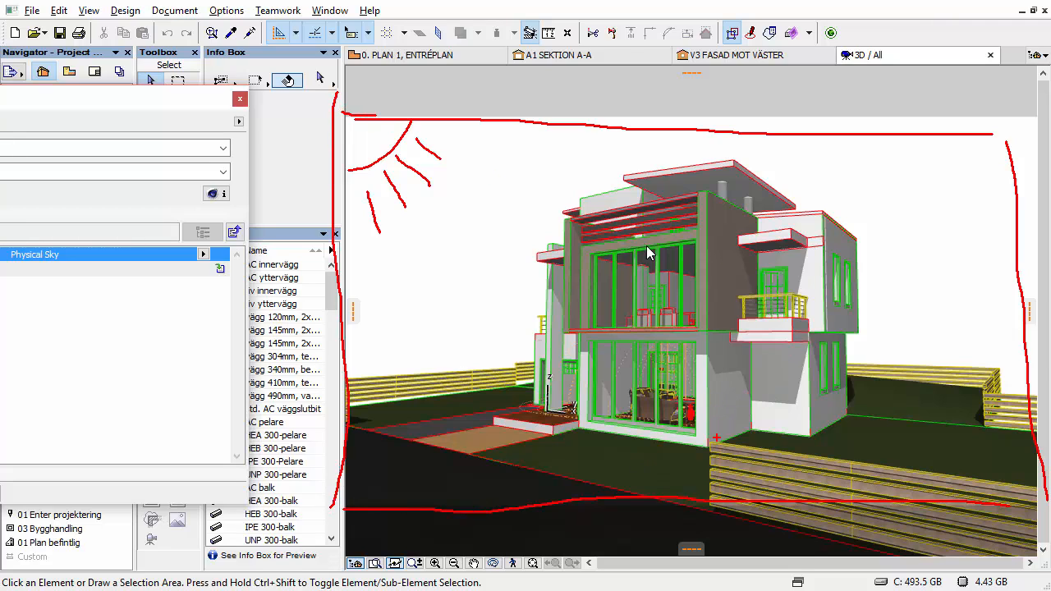
{"action": "mouse_move", "coordinate": [667, 477]}
{"action": "left_mouse_down"}
{"action": "mouse_move", "coordinate": [761, 354]}
{"action": "mouse_move", "coordinate": [763, 372]}
{"action": "left_mouse_up"}
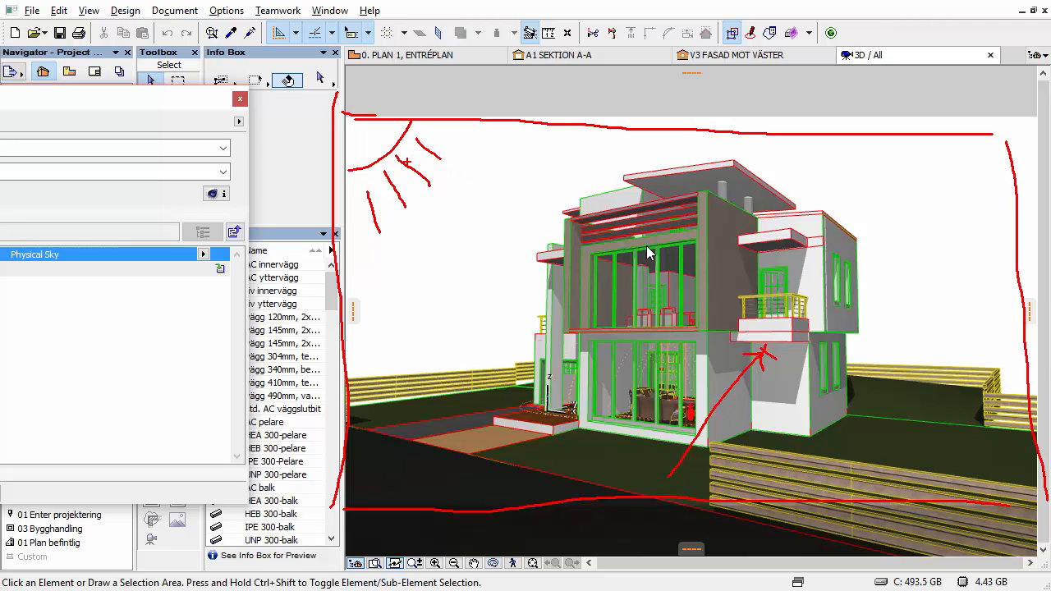
{"action": "mouse_move", "coordinate": [419, 155]}
{"action": "left_mouse_down"}
{"action": "mouse_move", "coordinate": [711, 302]}
{"action": "mouse_move", "coordinate": [696, 324]}
{"action": "left_mouse_up"}
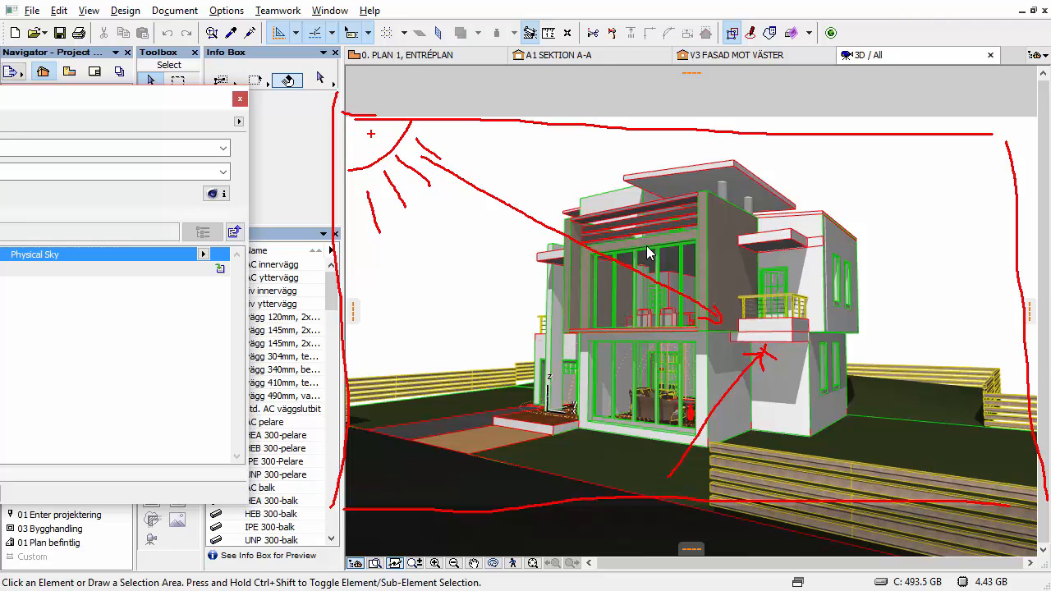
{"action": "left_click_drag", "start_coordinate": [368, 137], "coordinate": [386, 129]}
{"action": "left_click_drag", "start_coordinate": [637, 474], "coordinate": [768, 253]}
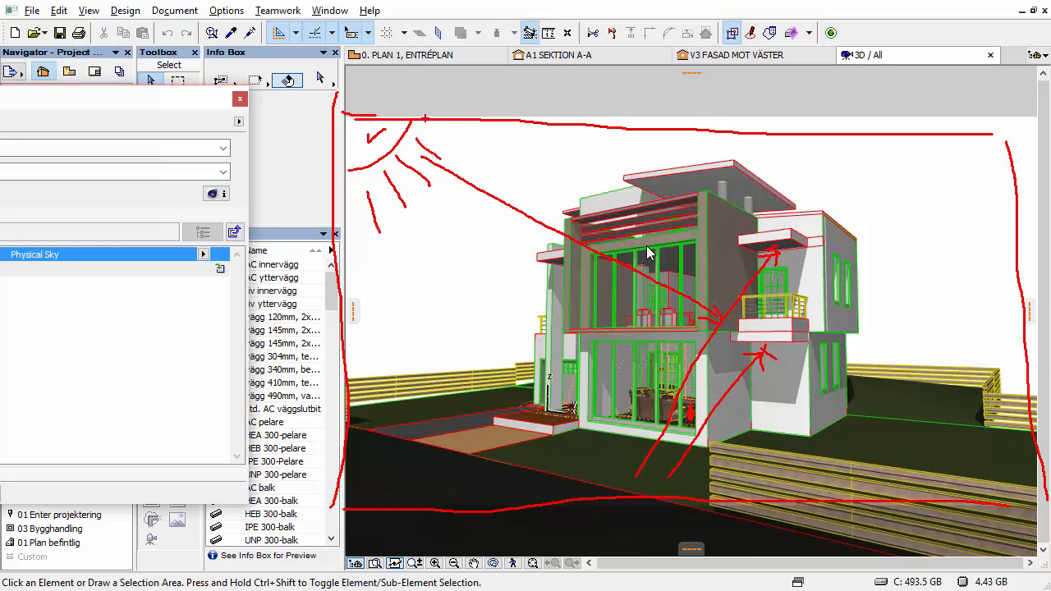
{"action": "left_click_drag", "start_coordinate": [430, 120], "coordinate": [713, 246]}
{"action": "left_click_drag", "start_coordinate": [713, 246], "coordinate": [693, 244]}
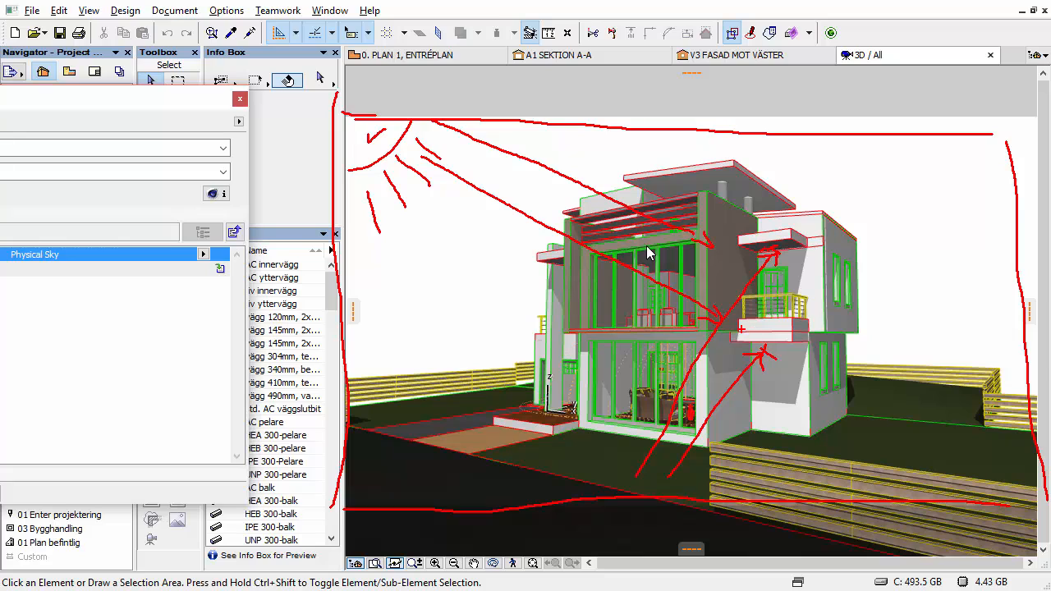
{"action": "mouse_move", "coordinate": [742, 331]}
{"action": "left_mouse_down"}
{"action": "mouse_move", "coordinate": [761, 279]}
{"action": "mouse_move", "coordinate": [773, 296]}
{"action": "left_mouse_up"}
{"action": "mouse_move", "coordinate": [365, 172]}
{"action": "left_mouse_down"}
{"action": "mouse_move", "coordinate": [586, 370]}
{"action": "mouse_move", "coordinate": [573, 364]}
{"action": "mouse_move", "coordinate": [586, 336]}
{"action": "mouse_move", "coordinate": [592, 350]}
{"action": "mouse_move", "coordinate": [564, 372]}
{"action": "mouse_move", "coordinate": [572, 345]}
{"action": "mouse_move", "coordinate": [590, 377]}
{"action": "mouse_move", "coordinate": [583, 389]}
{"action": "left_mouse_up"}
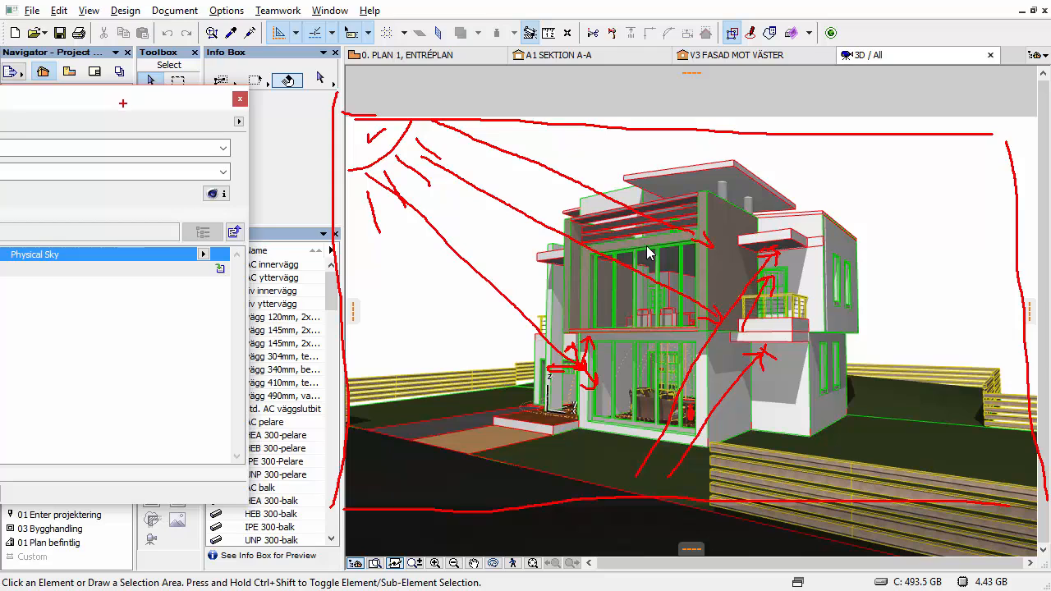
Examine the GI Mode options of Global Illumination: IR - QMC (Still Image), IR (Still Image) and QMC.
{"action": "key", "text": "Escape"}
{"action": "left_click", "coordinate": [463, 178]}
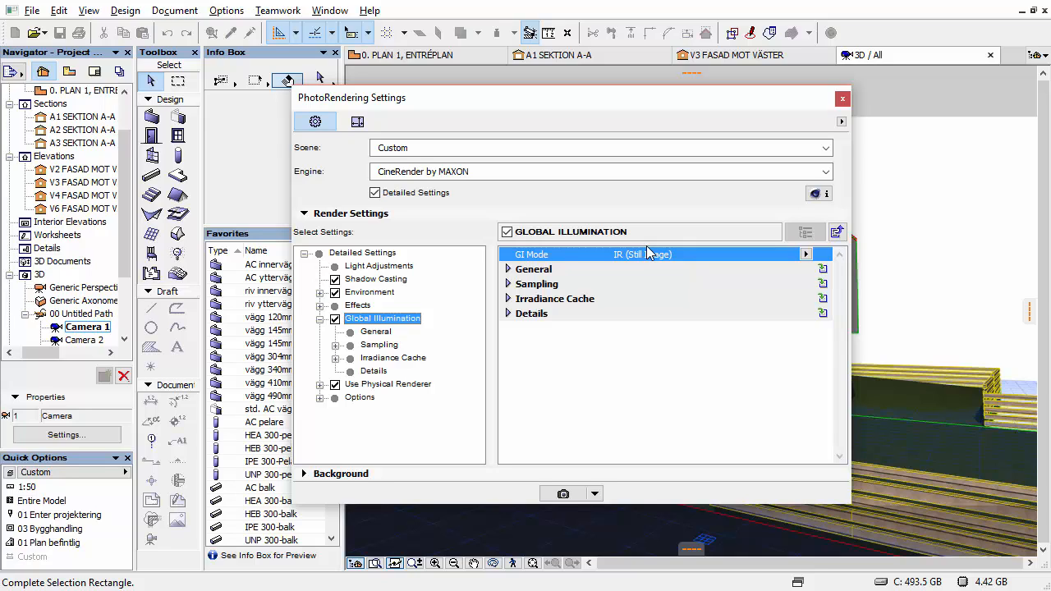
{"action": "key", "text": "Down"}
{"action": "key", "text": "Up"}
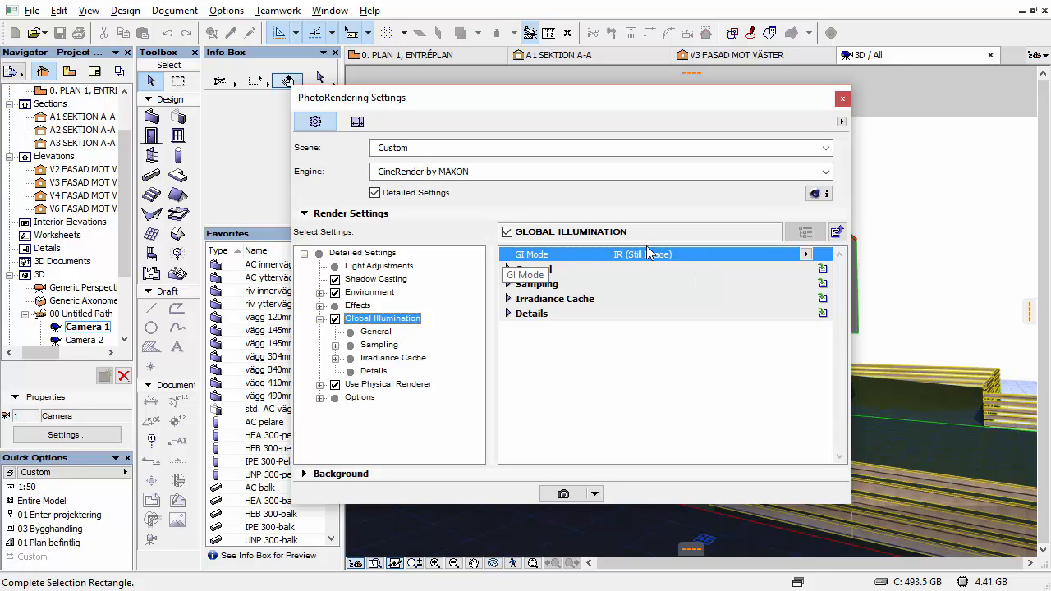
{"action": "left_click", "coordinate": [648, 255]}
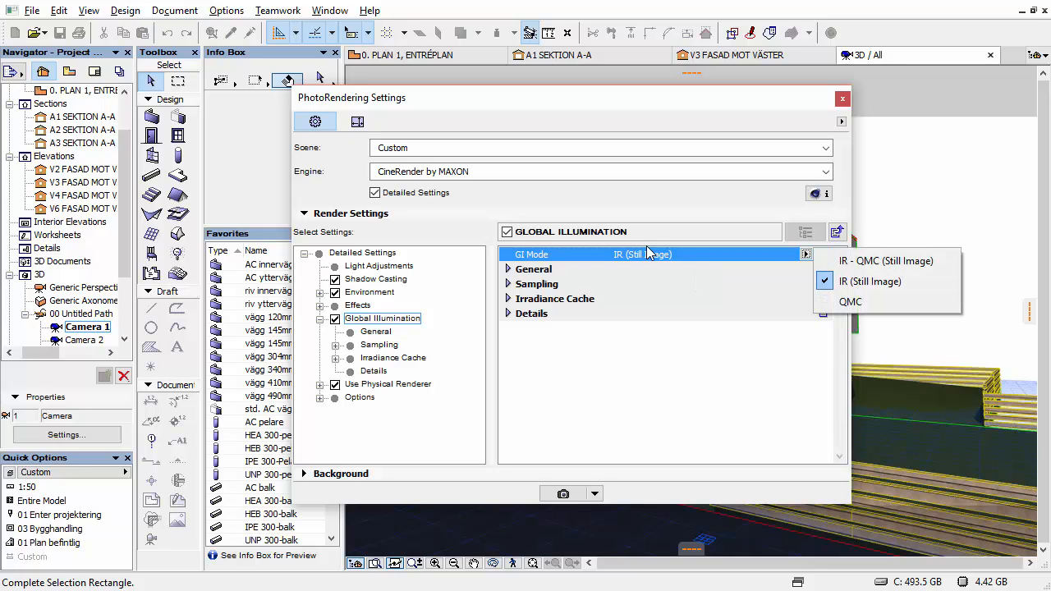
{"action": "key", "text": "Down"}
{"action": "key", "text": "Down"}
{"action": "key", "text": "Down"}
{"action": "key", "text": "Up"}
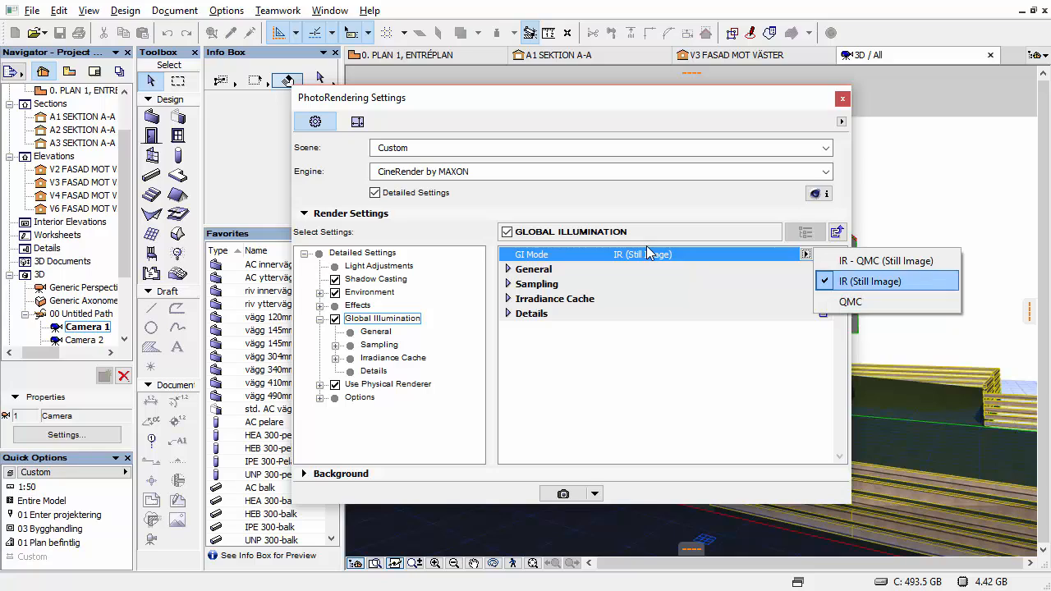
{"action": "key", "text": "Up"}
{"action": "key", "text": "Down"}
{"action": "key", "text": "Up"}
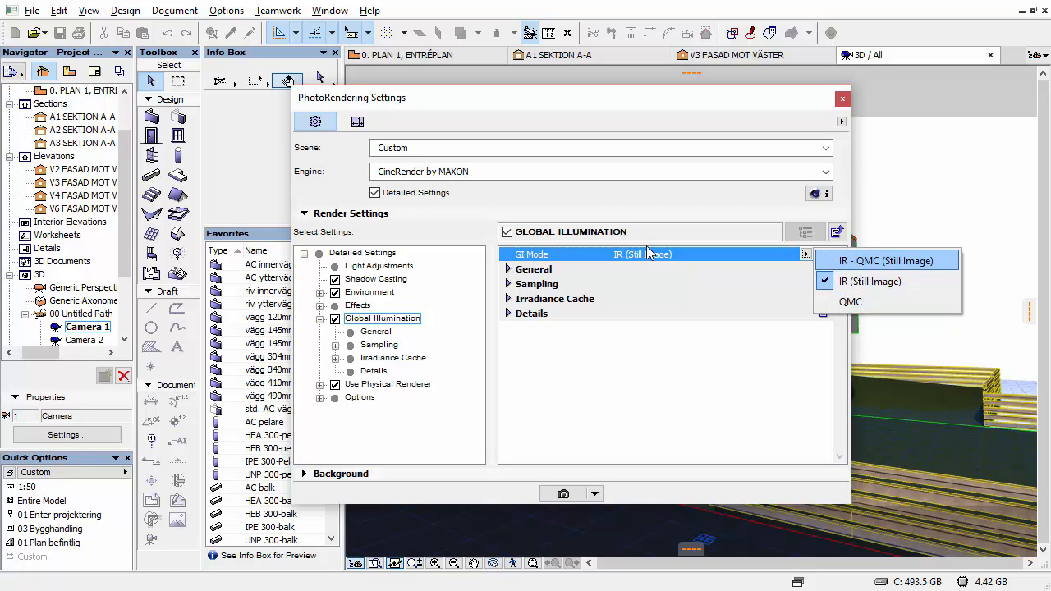
{"action": "key", "text": "Down"}
{"action": "key", "text": "Down"}
{"action": "key", "text": "Up"}
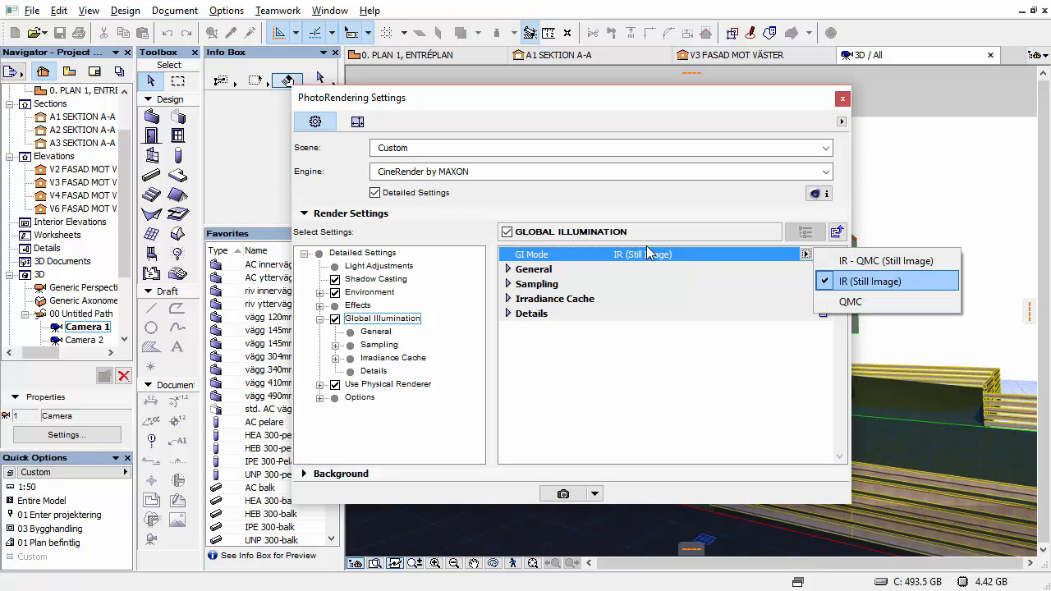
{"action": "key", "text": "Down"}
{"action": "key", "text": "Up"}
{"action": "key", "text": "Down"}
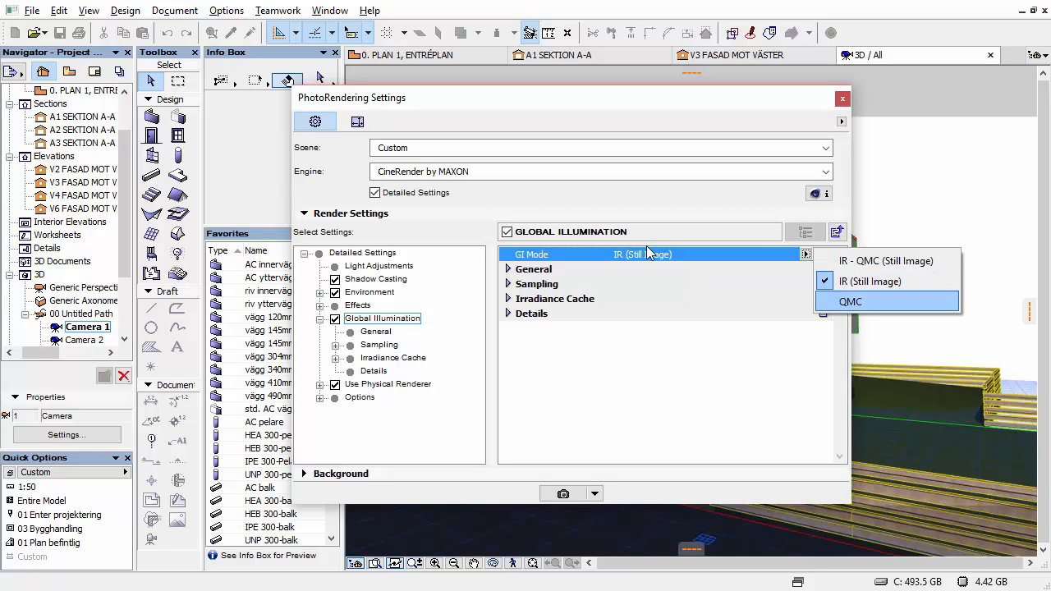
{"action": "key", "text": "Up"}
{"action": "key", "text": "Down"}
{"action": "key", "text": "Up"}
{"action": "key", "text": "Down"}
{"action": "key", "text": "Up"}
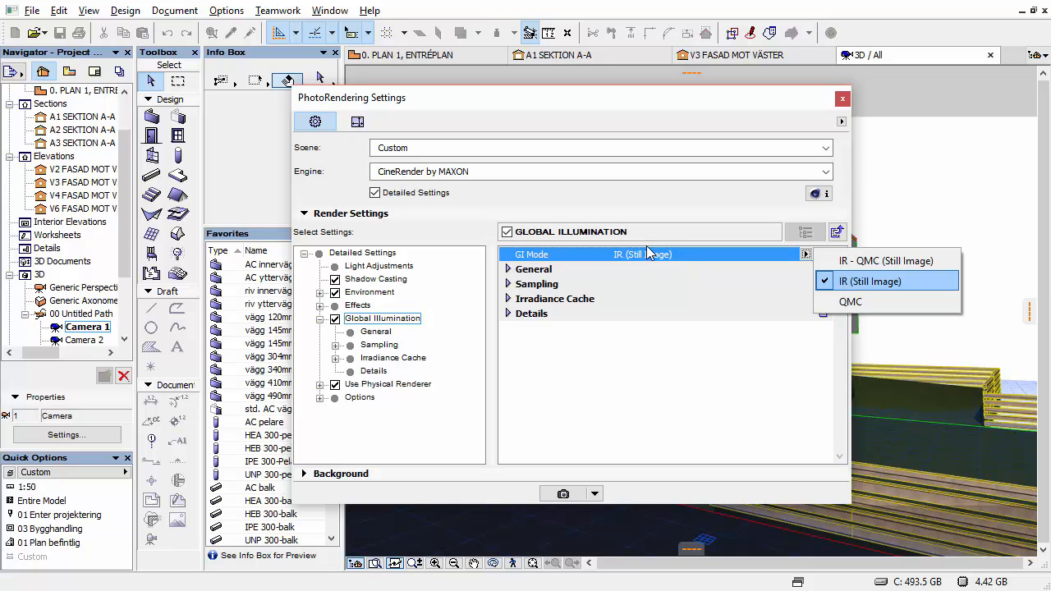
{"action": "key", "text": "Down"}
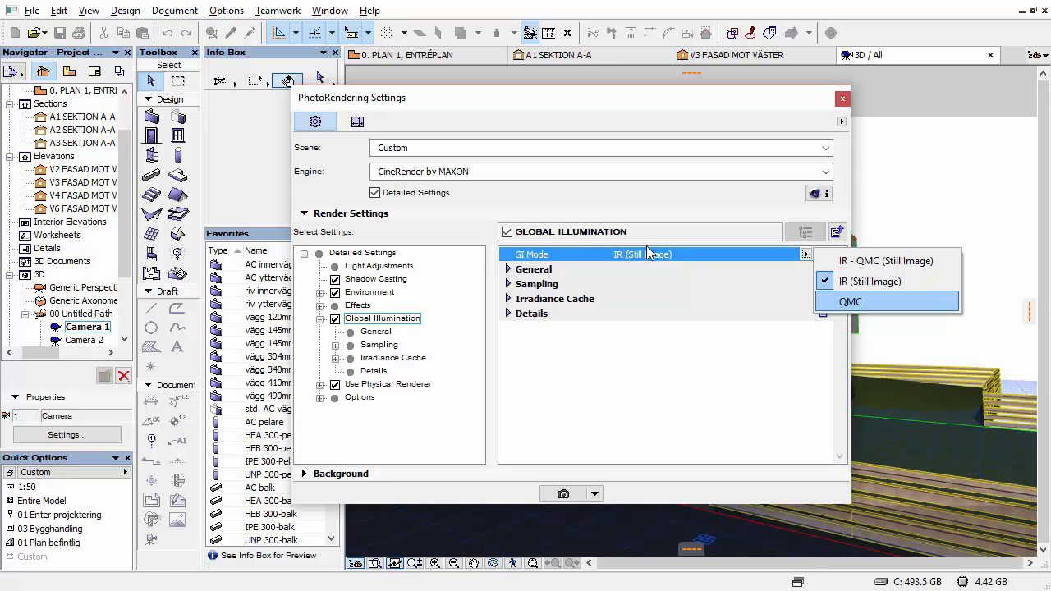
{"action": "key", "text": "Up"}
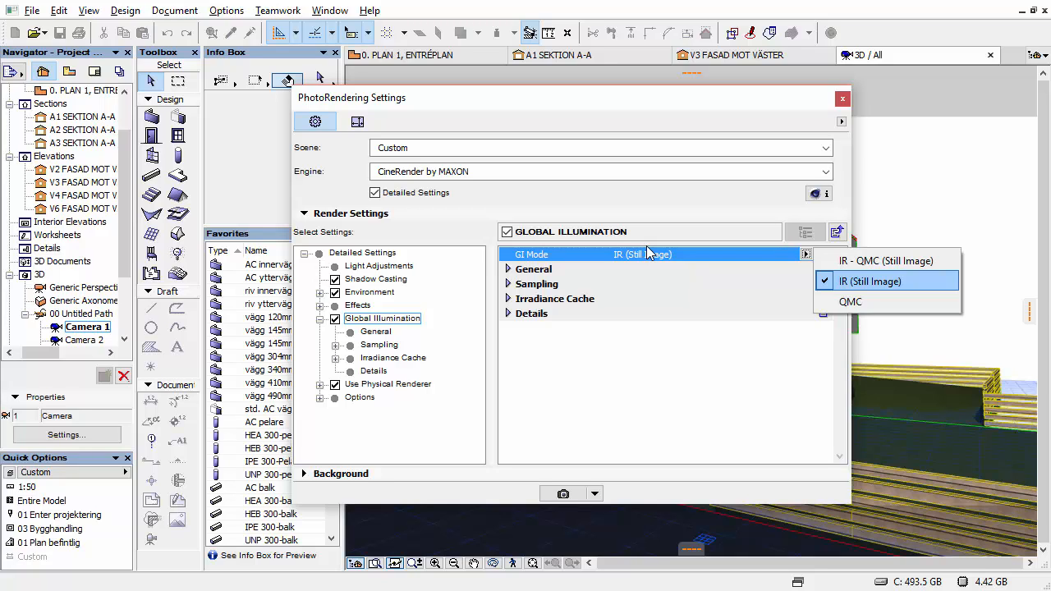
{"action": "key", "text": "Down"}
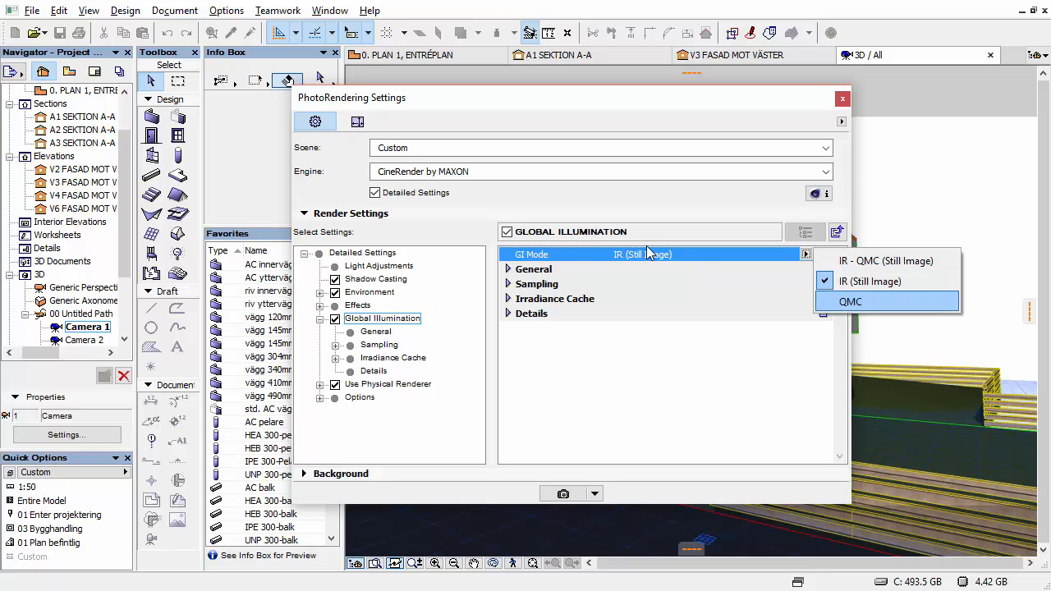
{"action": "key", "text": "Up"}
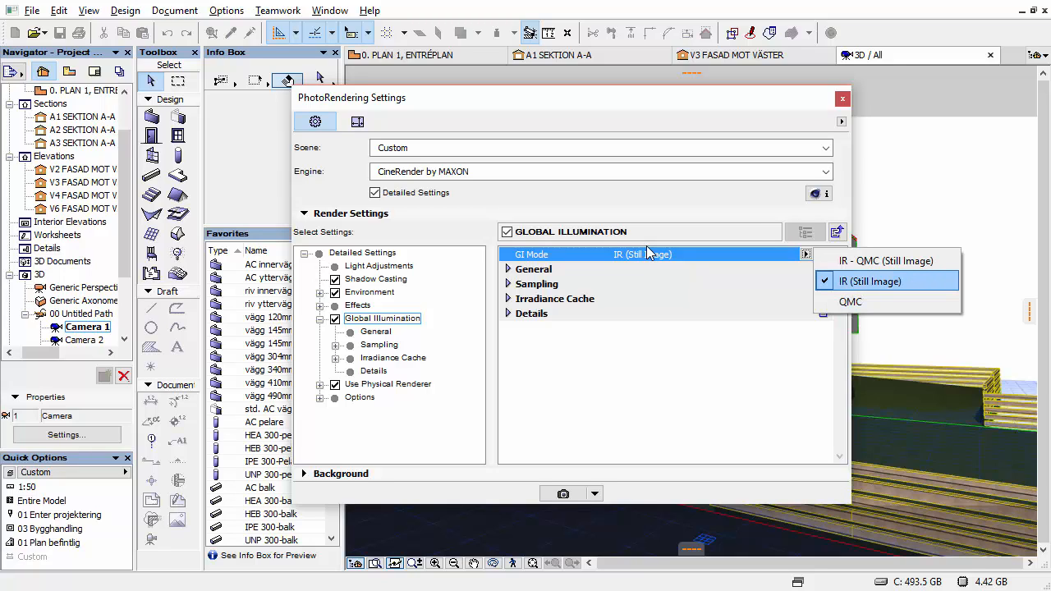
{"action": "key", "text": "Down"}
{"action": "key", "text": "Up"}
{"action": "key", "text": "Down"}
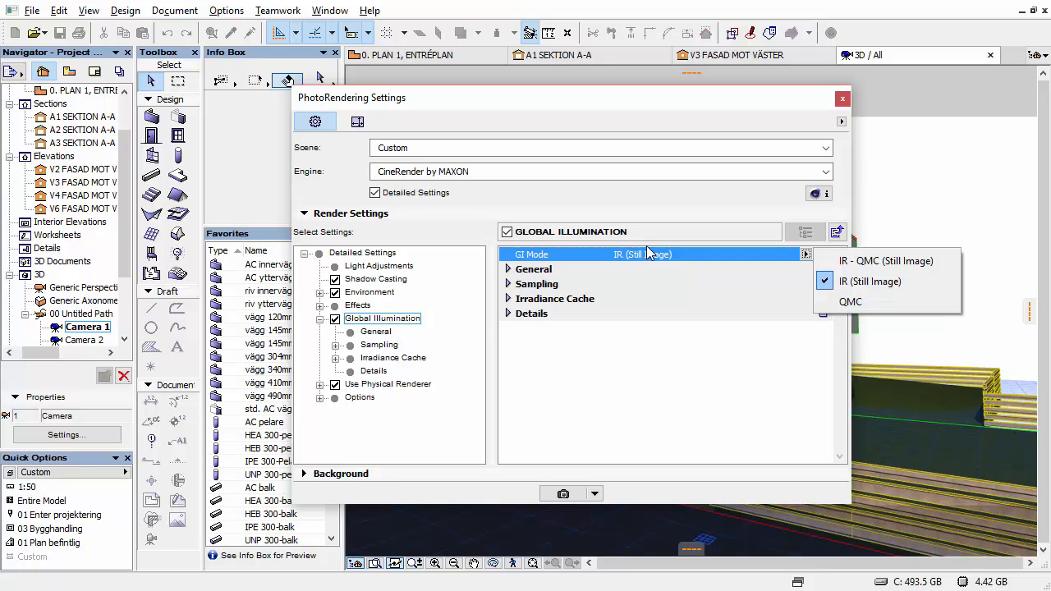
{"action": "key", "text": "Up"}
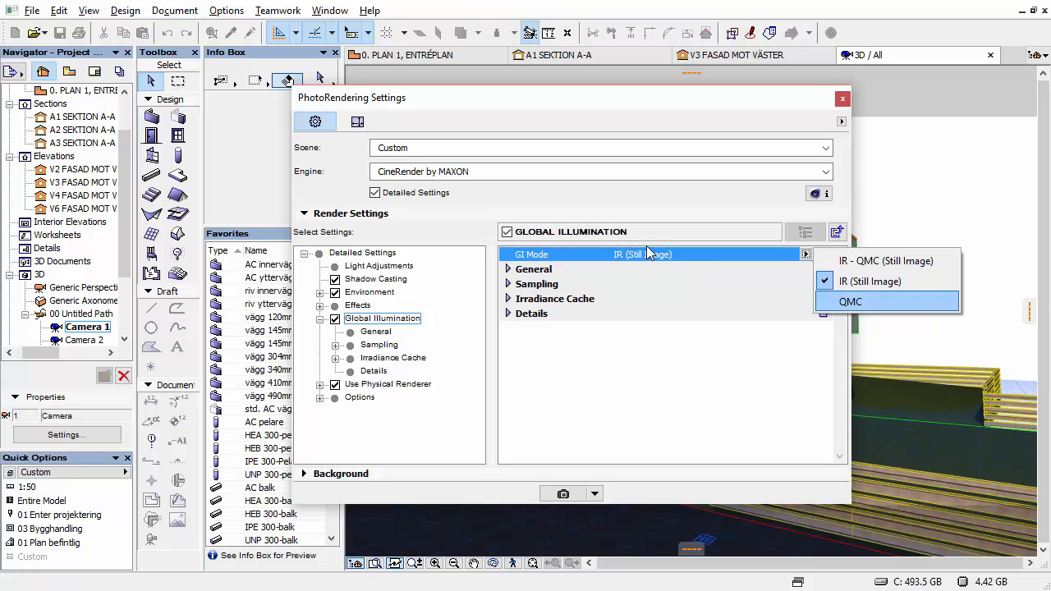
{"action": "key", "text": "Up"}
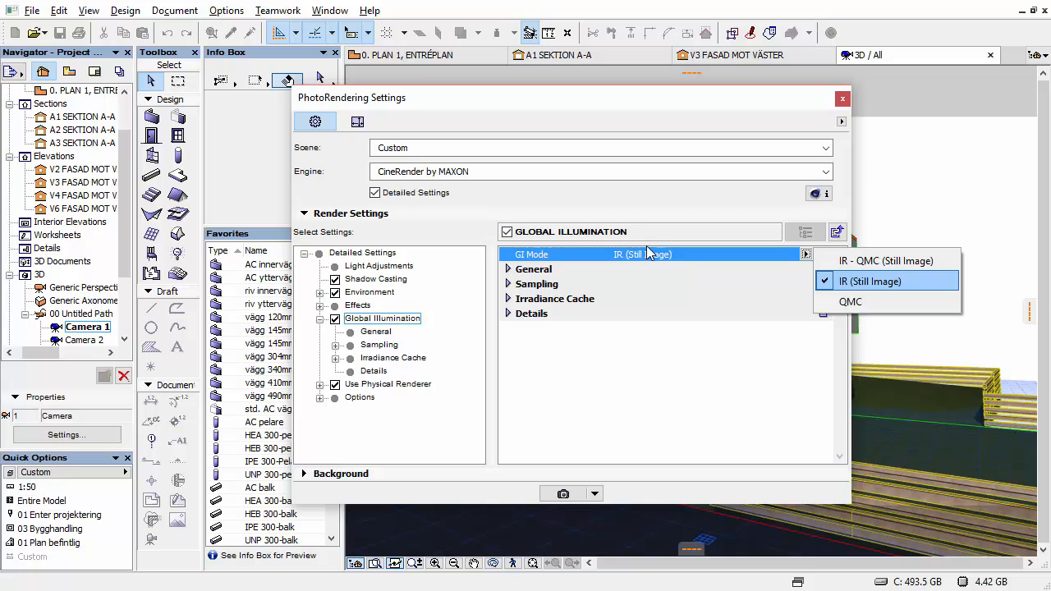
{"action": "key", "text": "Down"}
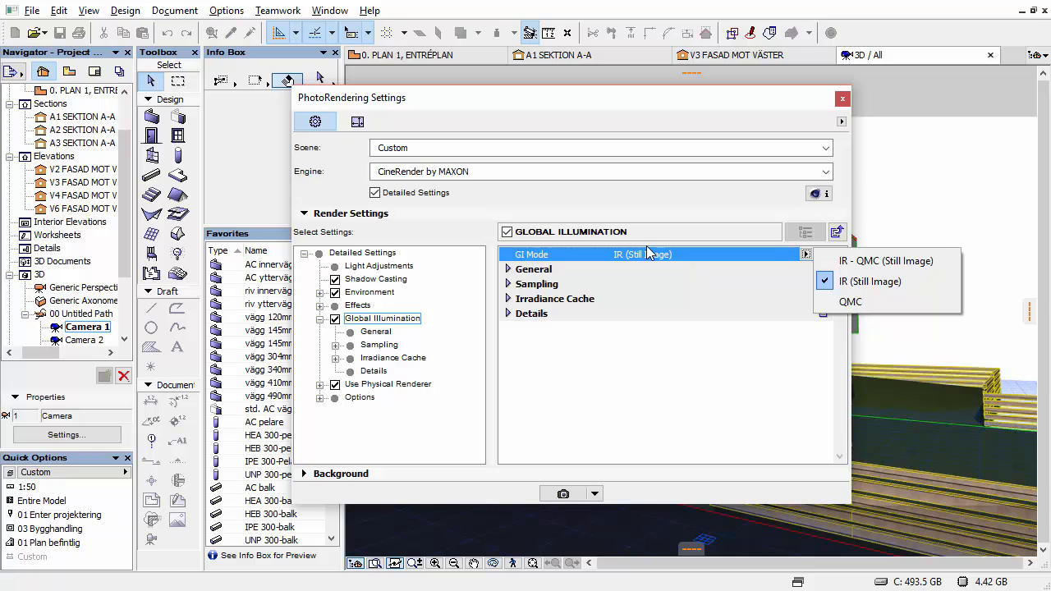
{"action": "left_click", "coordinate": [647, 253]}
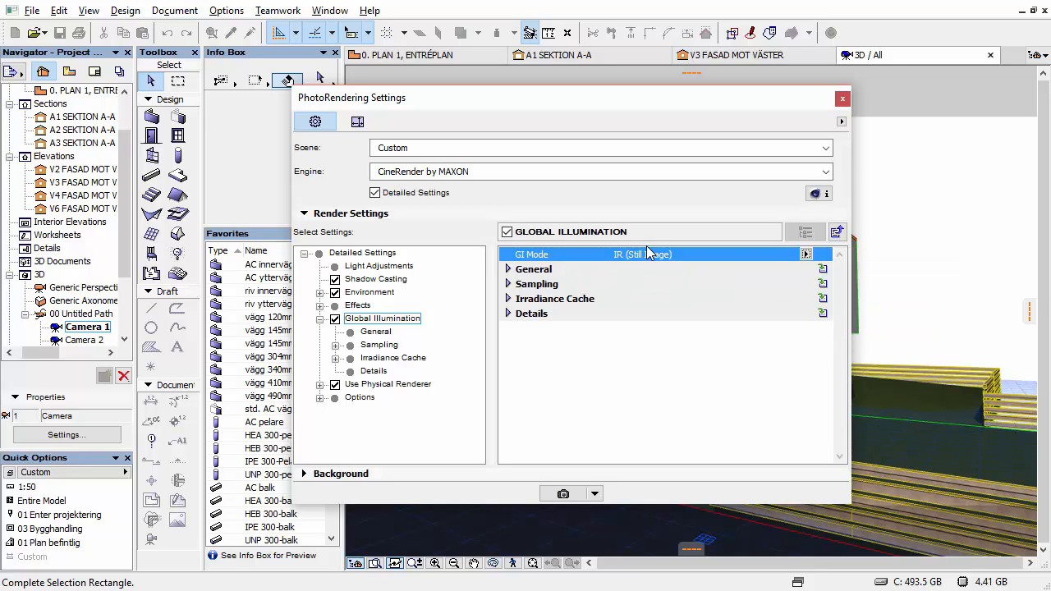
Look through Global Illumination's General settings, including Diffuse Depth, Primary Intensity and Secondary Intensity, and clear any element selection in the 3D view.
{"action": "key", "text": "Down"}
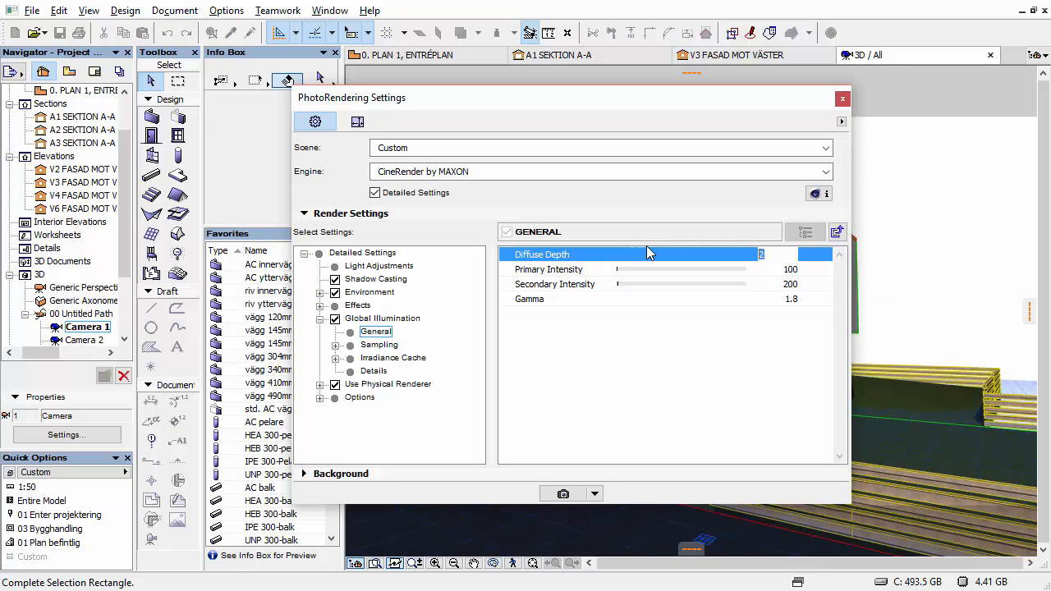
{"action": "key", "text": "ctrl+a"}
{"action": "left_click", "coordinate": [962, 181]}
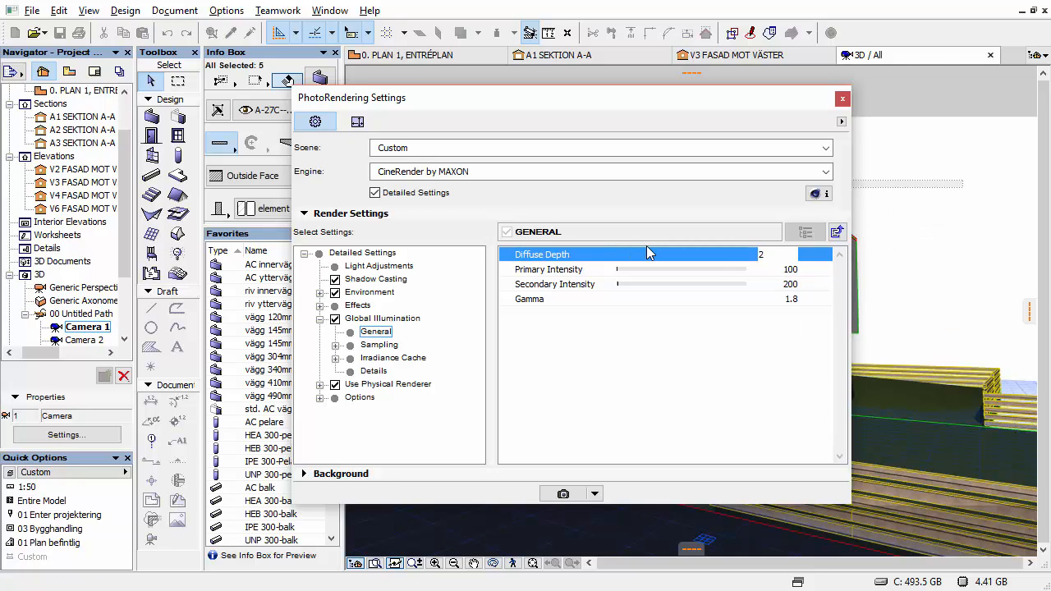
{"action": "key", "text": "Escape"}
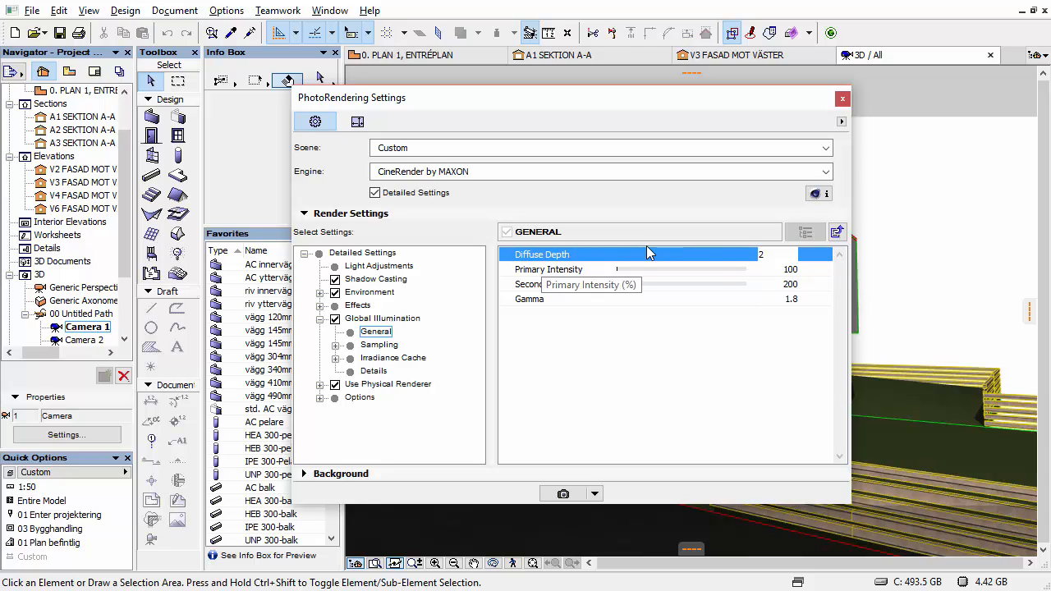
{"action": "key", "text": "Tab"}
{"action": "key", "text": "Tab"}
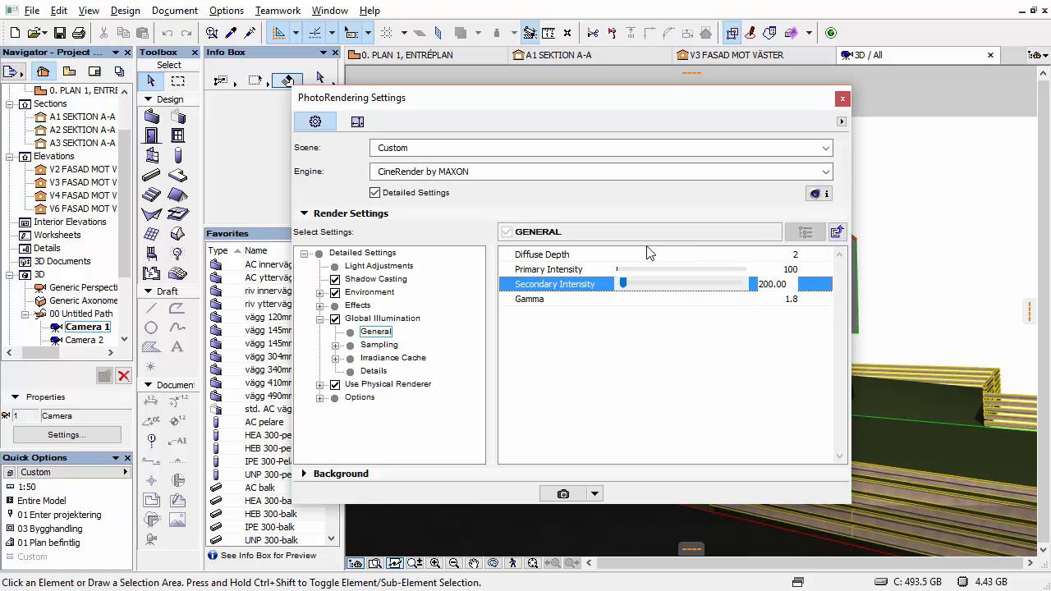
{"action": "key", "text": "shift+Tab"}
{"action": "key", "text": "shift+Tab"}
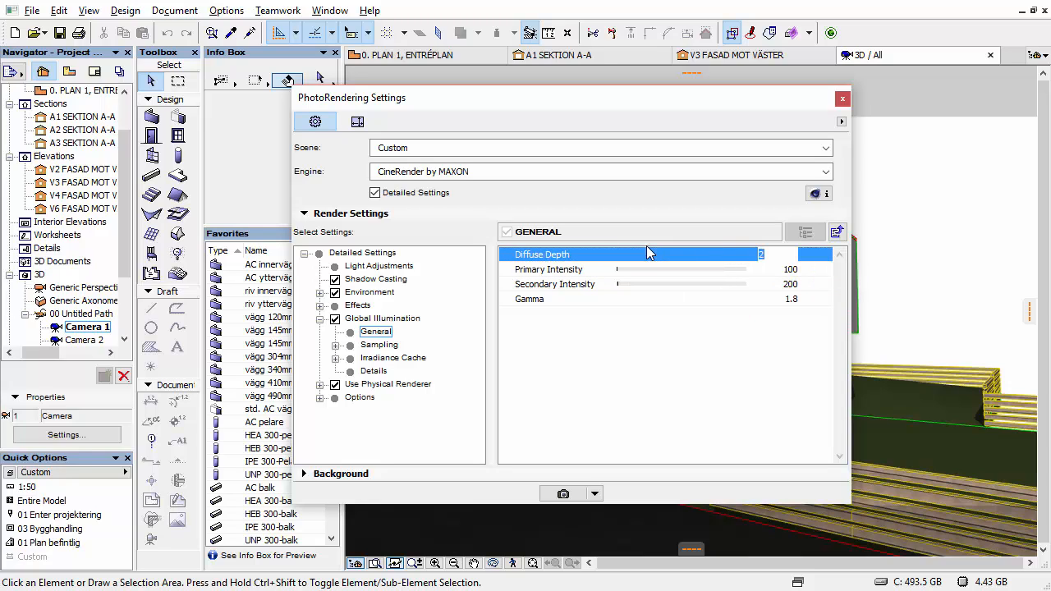
Set Global Illumination's Diffuse Depth to 1, and change it back to 2.
{"action": "type", "text": "1"}
{"action": "key", "text": "Tab"}
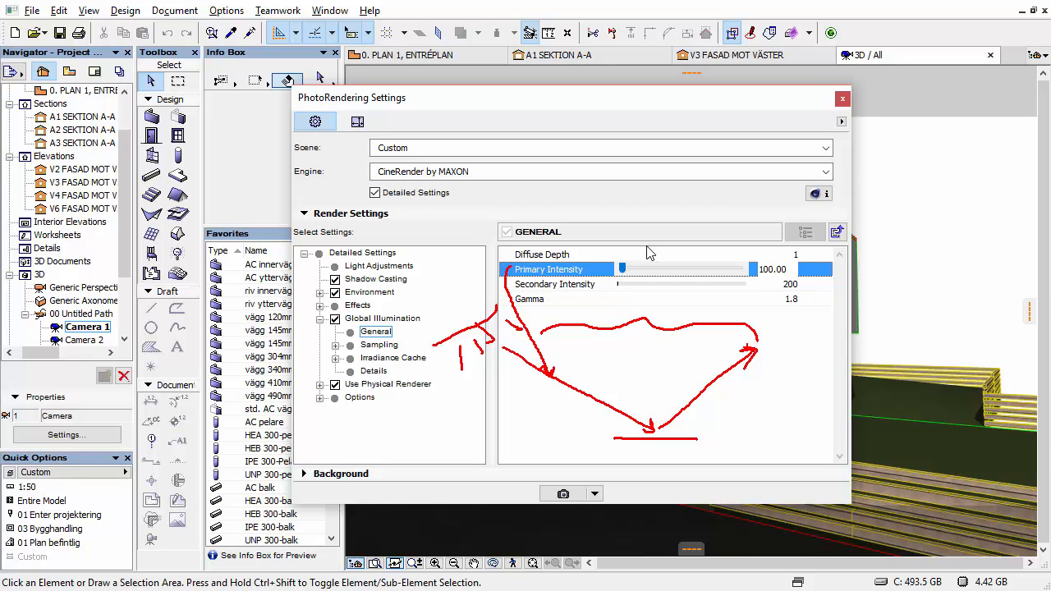
{"action": "left_click_drag", "start_coordinate": [565, 287], "coordinate": [680, 419]}
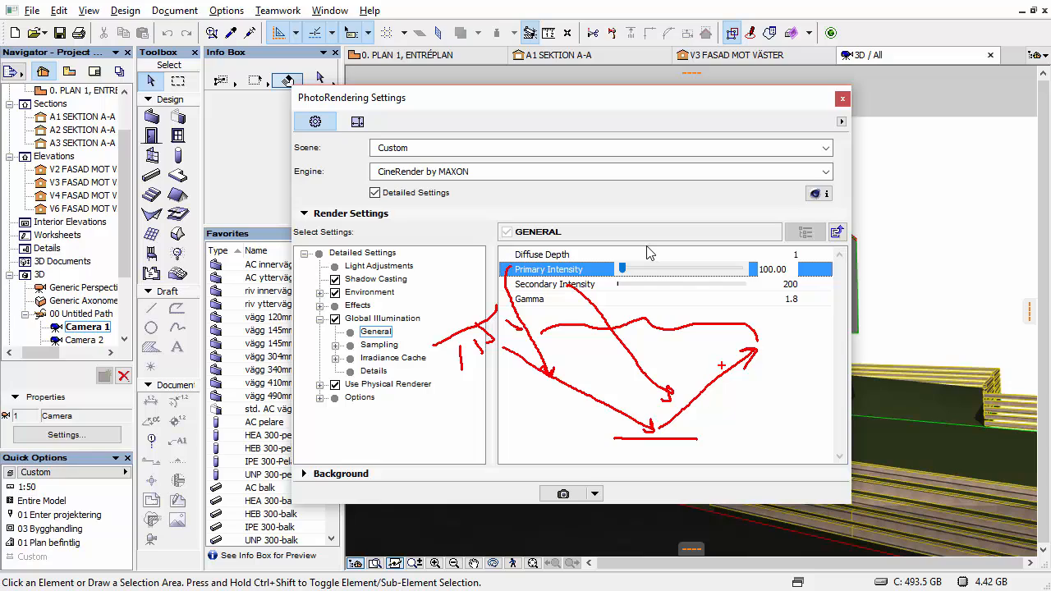
{"action": "key", "text": "Escape"}
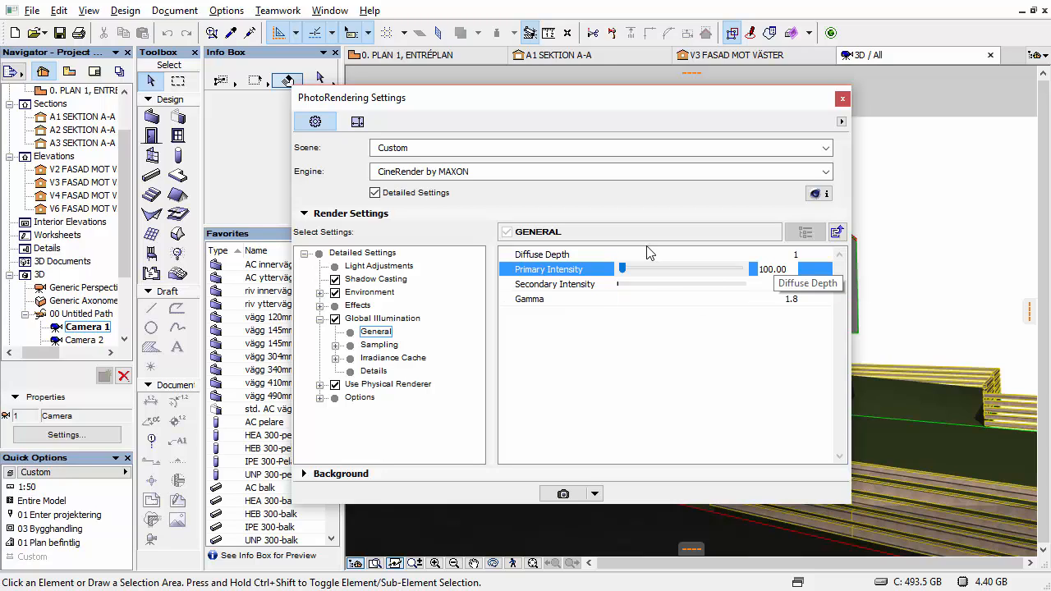
{"action": "left_click", "coordinate": [647, 252]}
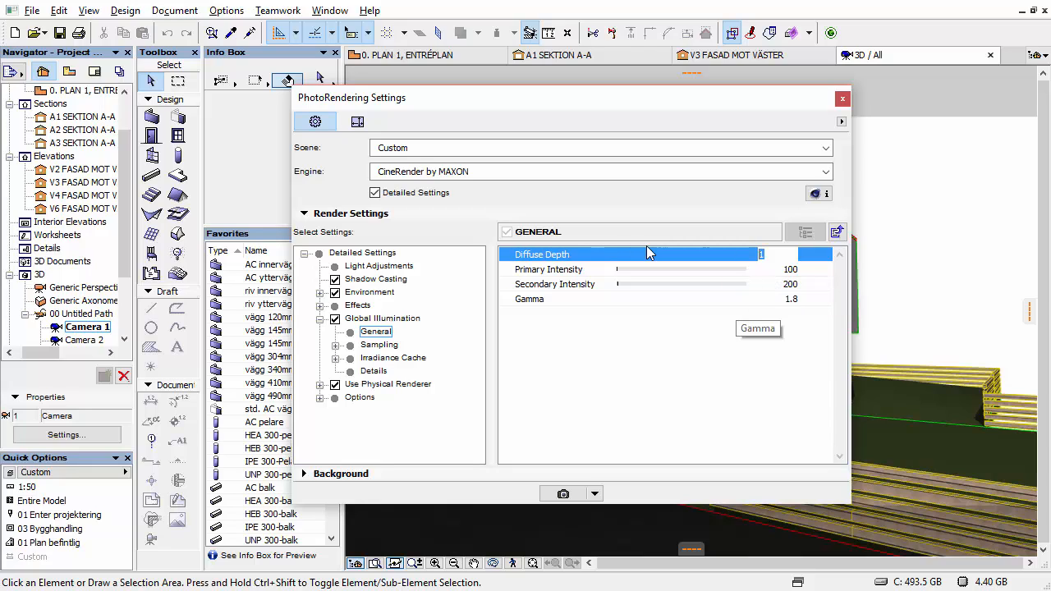
{"action": "type", "text": "2"}
{"action": "key", "text": "Tab"}
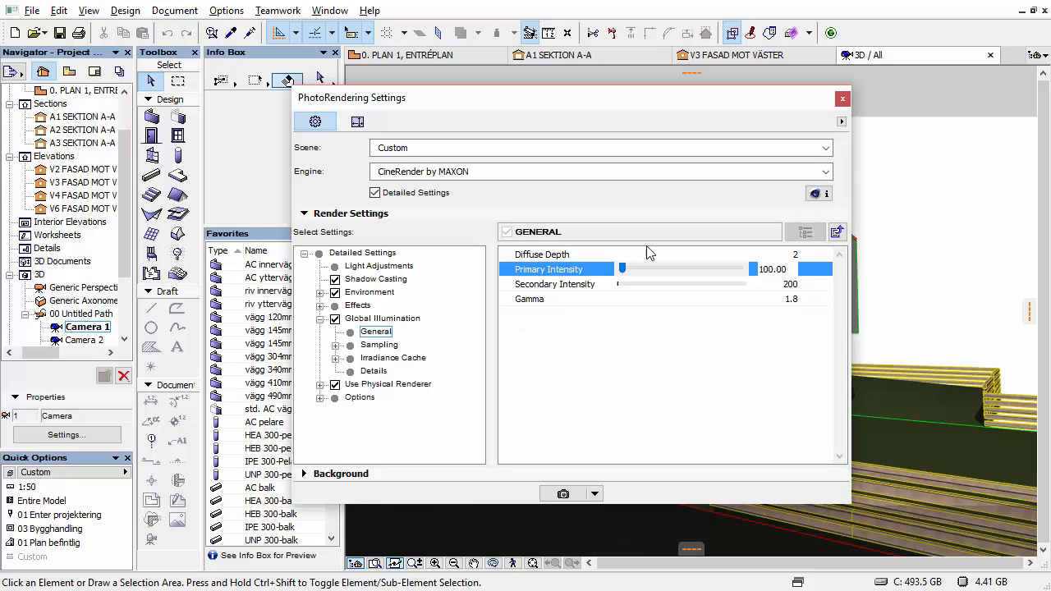
Expand the Irradiance Cache group of the Global Illumination settings to show its subgroups.
{"action": "key", "text": "Down"}
{"action": "key", "text": "Down"}
{"action": "key", "text": "Right"}
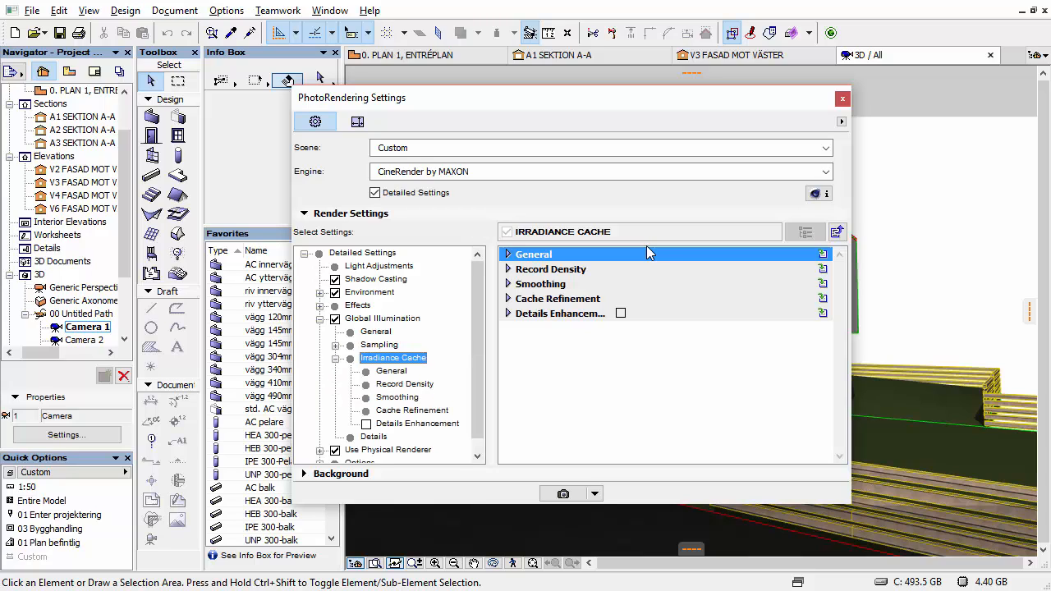
Switch the Global Illumination GI Mode to QMC and back to IR (Still Image).
{"action": "left_click", "coordinate": [382, 318]}
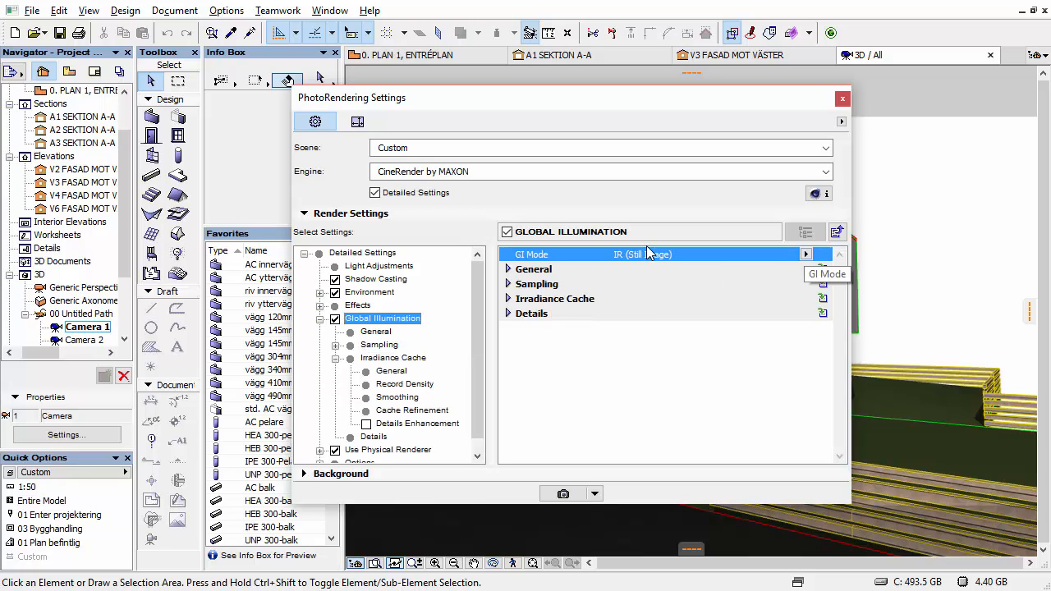
{"action": "left_click", "coordinate": [805, 254]}
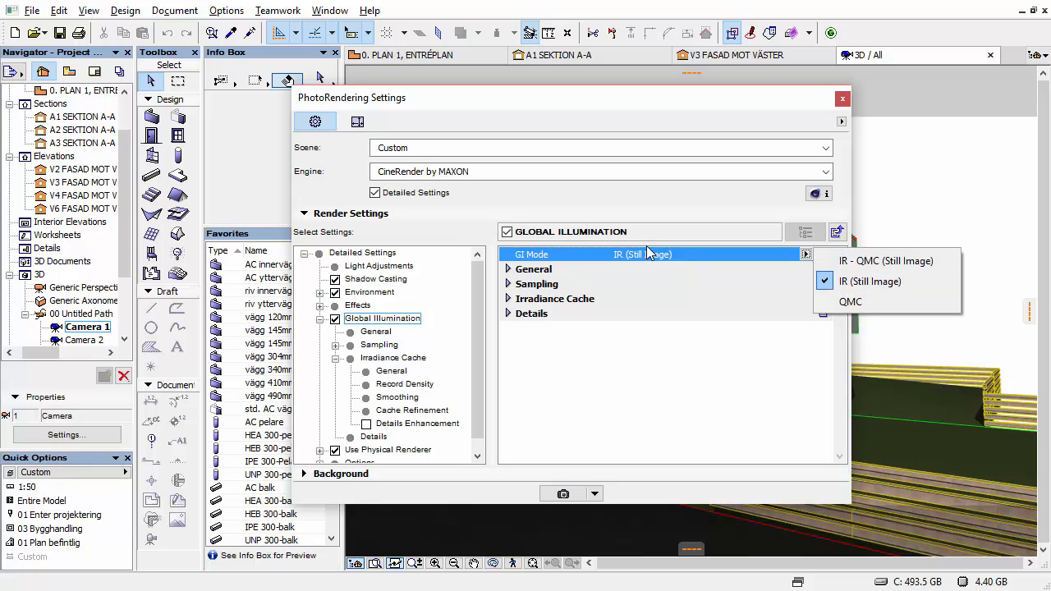
{"action": "left_click", "coordinate": [849, 301]}
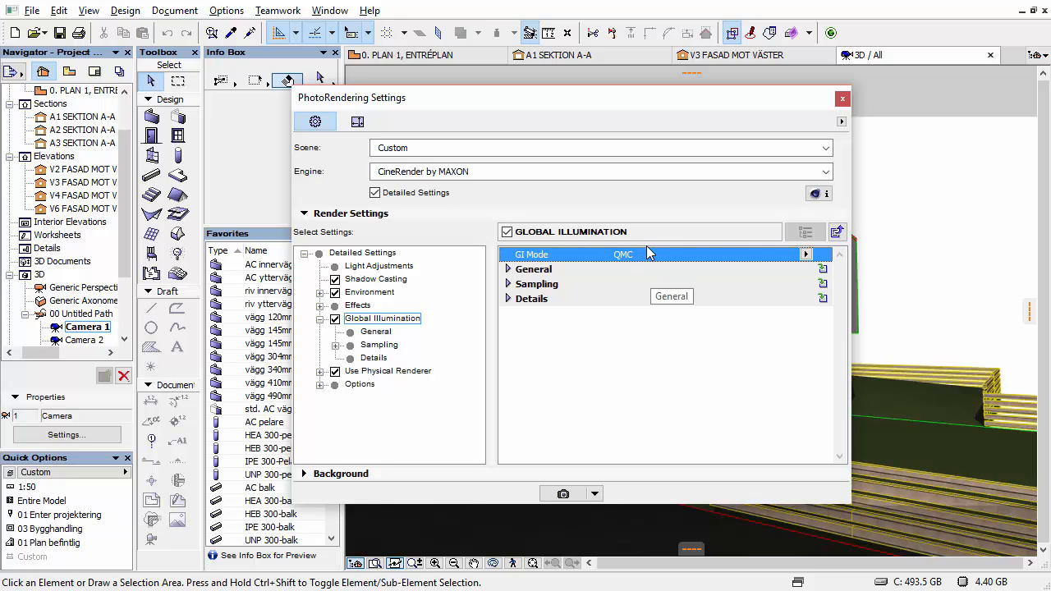
{"action": "left_click", "coordinate": [649, 253]}
{"action": "key", "text": "Return"}
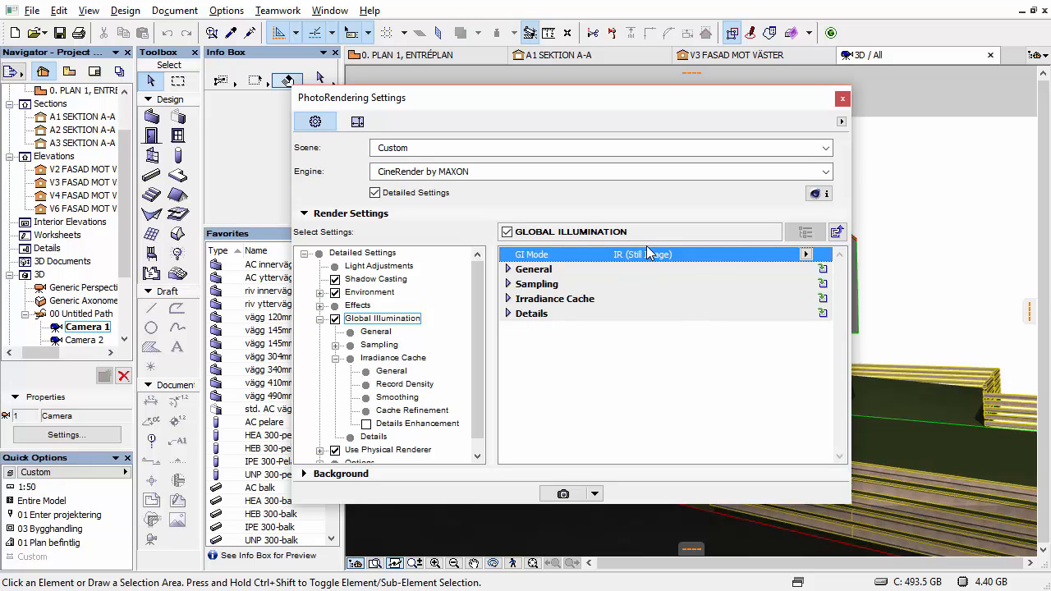
Check Global Illumination's General settings and look through the Interpolation Method options in the Irradiance Cache's General settings.
{"action": "left_click", "coordinate": [375, 332]}
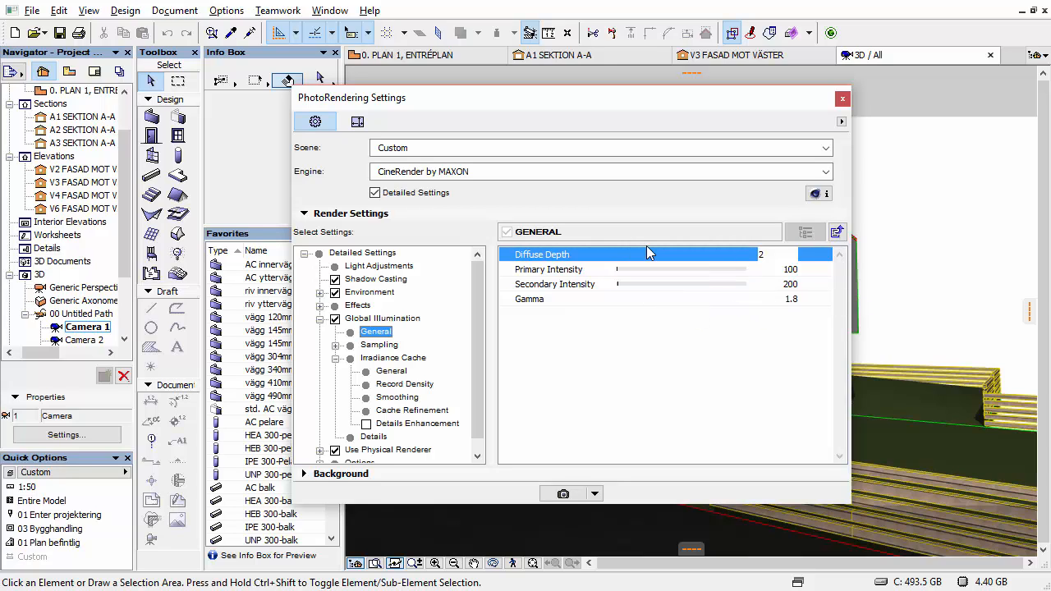
{"action": "left_click", "coordinate": [392, 371]}
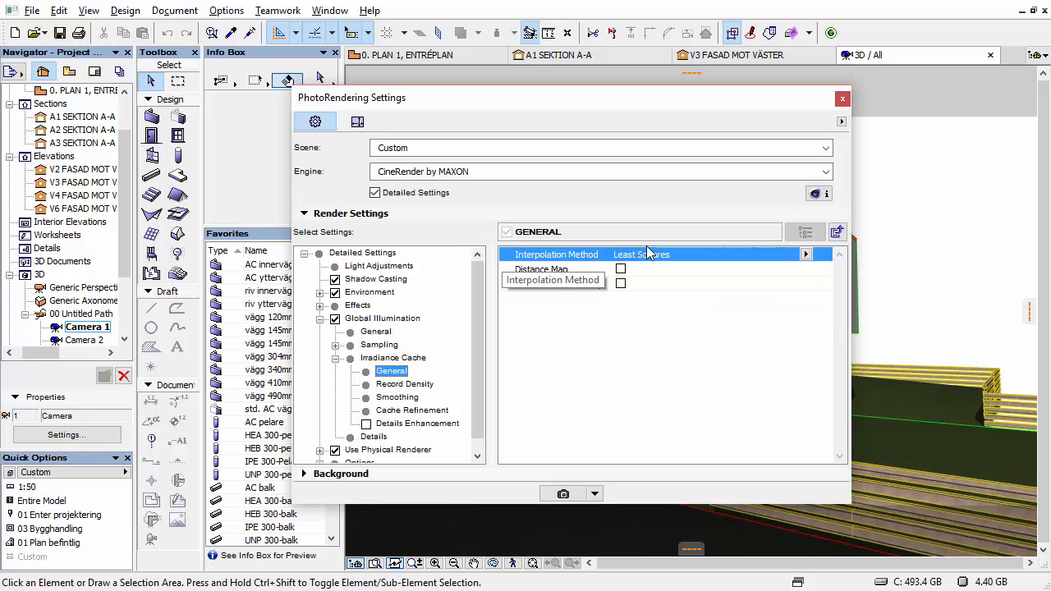
{"action": "left_click", "coordinate": [648, 253]}
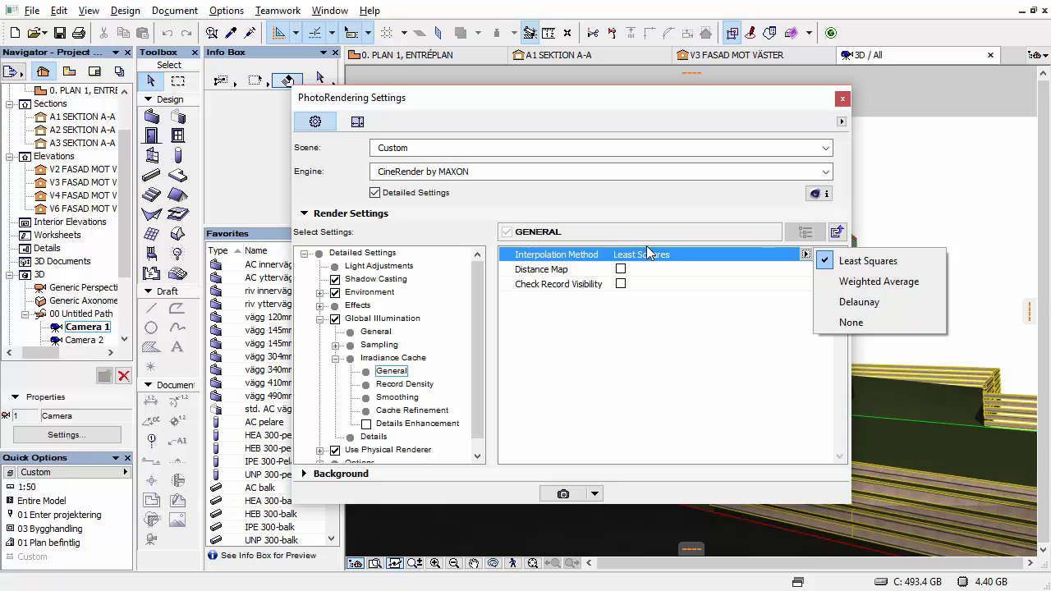
{"action": "left_click", "coordinate": [647, 248]}
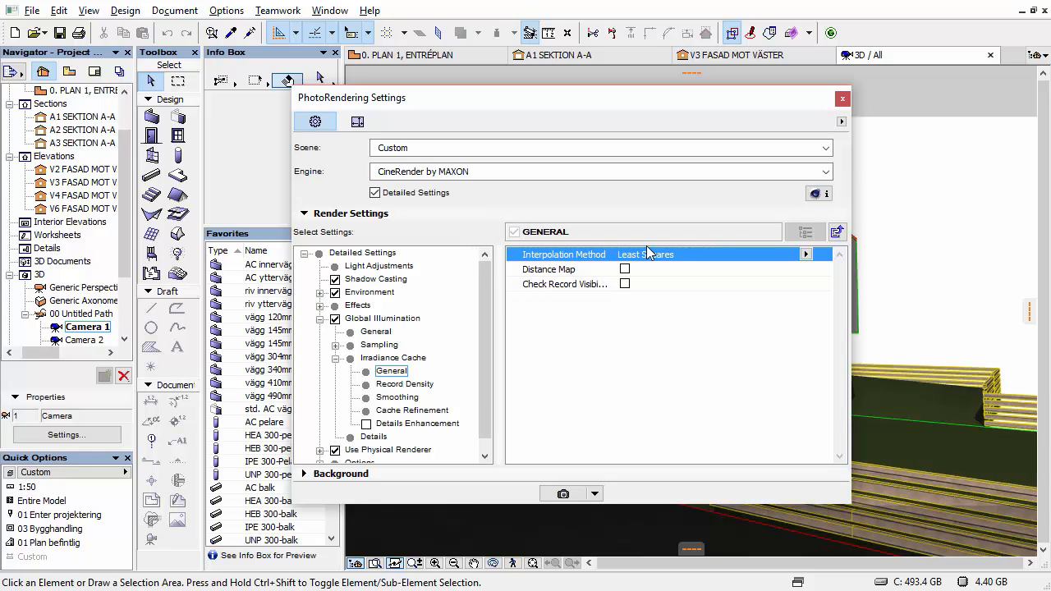
Set the Irradiance Cache's Record Density method to Preview.
{"action": "key", "text": "Down"}
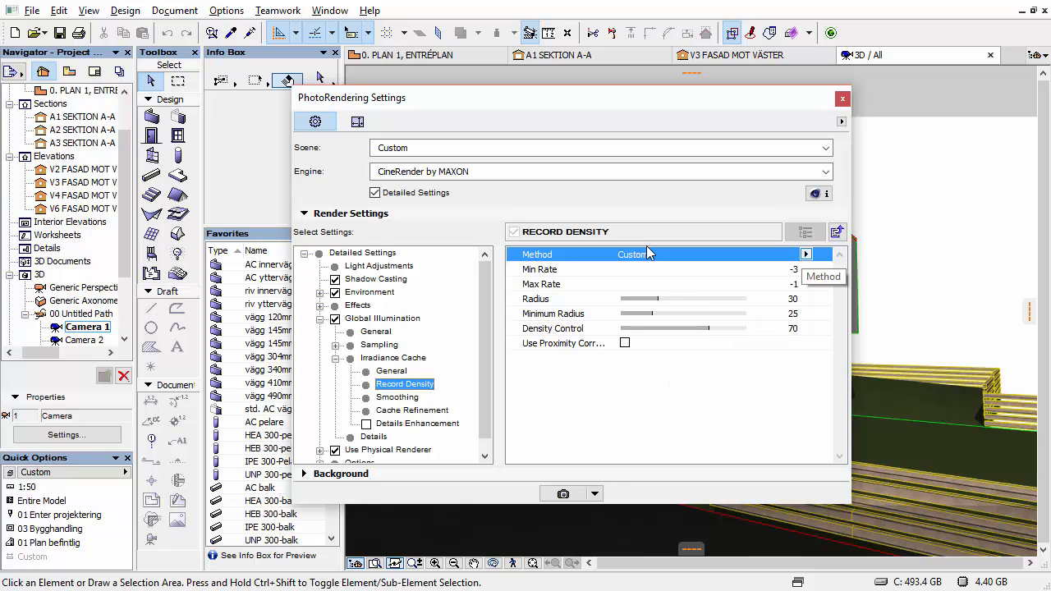
{"action": "left_click", "coordinate": [647, 254]}
{"action": "key", "text": "Down"}
{"action": "key", "text": "Down"}
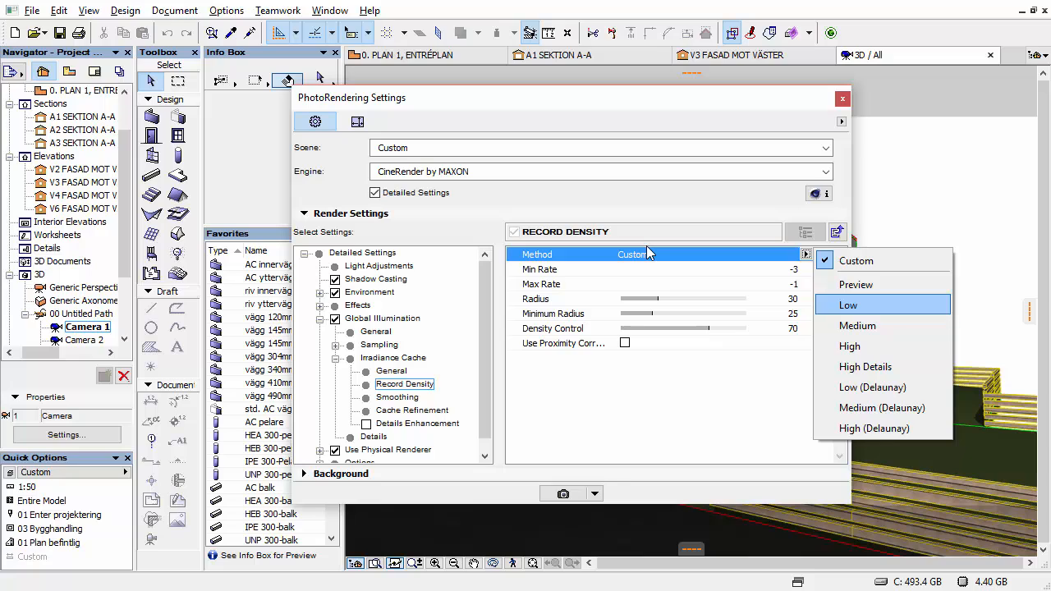
{"action": "key", "text": "Up"}
{"action": "key", "text": "Down"}
{"action": "key", "text": "Down"}
{"action": "key", "text": "Down"}
{"action": "key", "text": "Up"}
{"action": "key", "text": "Up"}
{"action": "key", "text": "Up"}
{"action": "key", "text": "Return"}
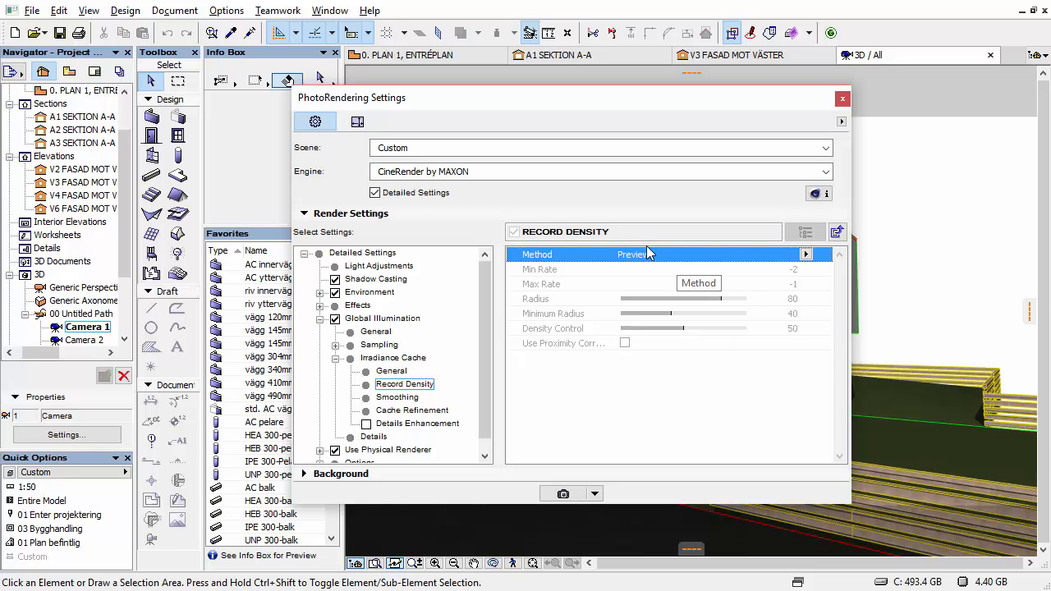
Look through the Irradiance Cache's Smoothing method options and compare them with the Record Density settings.
{"action": "key", "text": "Down"}
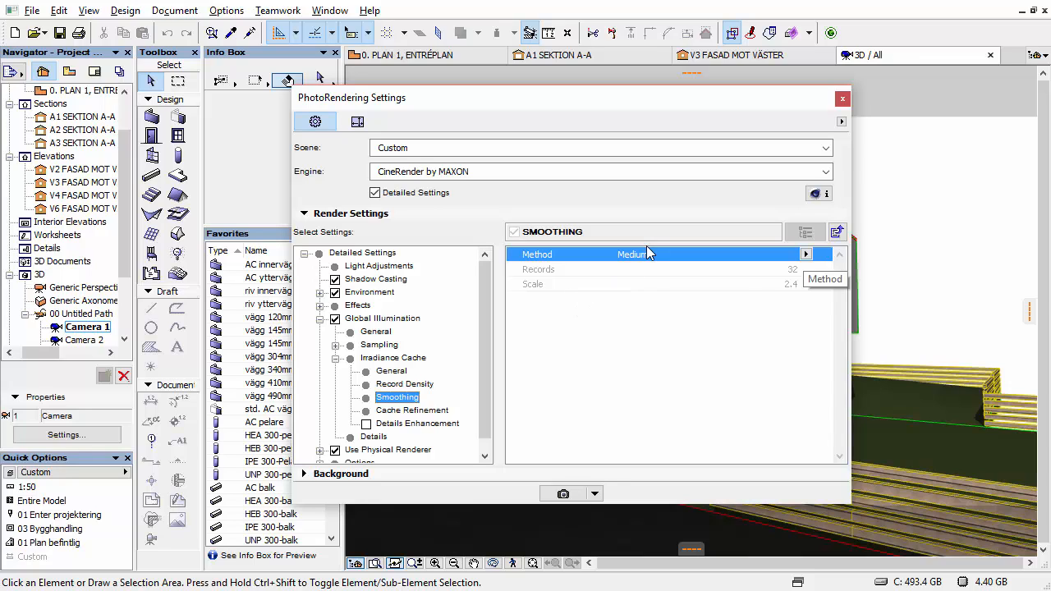
{"action": "left_click", "coordinate": [647, 254]}
{"action": "key", "text": "Down"}
{"action": "key", "text": "Up"}
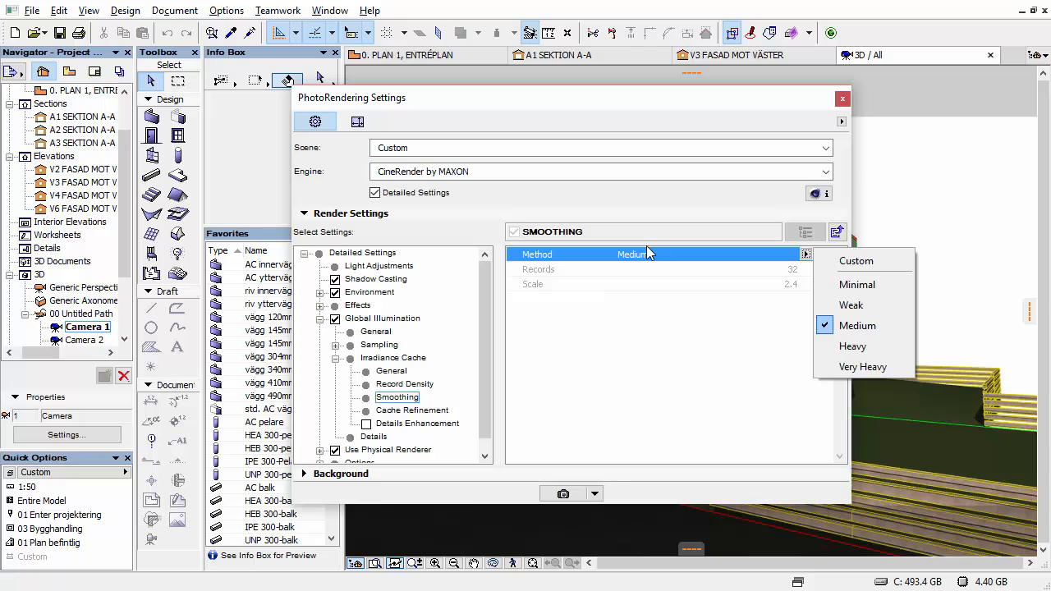
{"action": "left_click", "coordinate": [646, 247]}
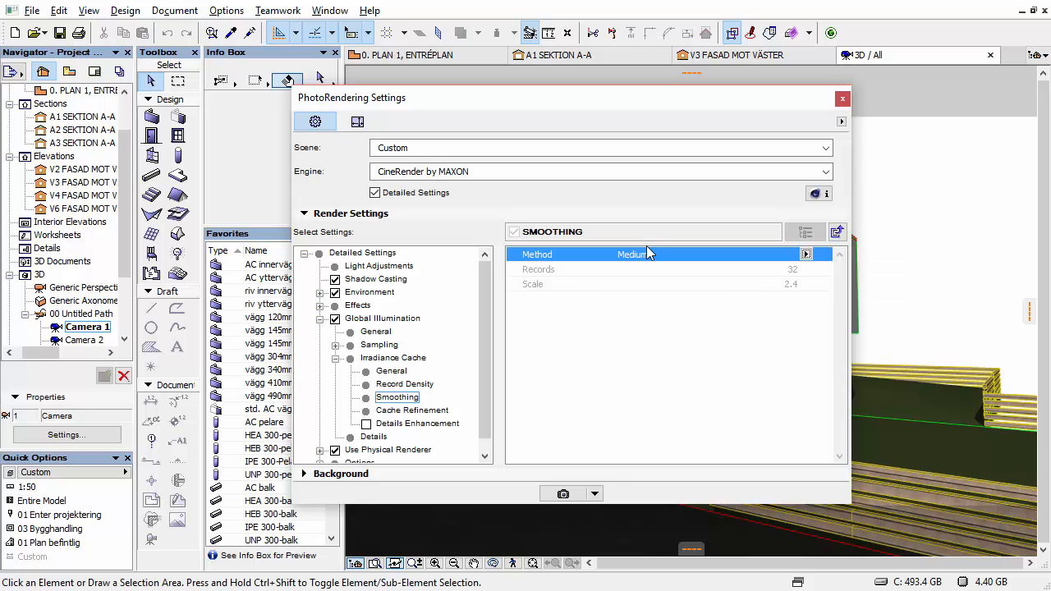
{"action": "key", "text": "Up"}
{"action": "key", "text": "Down"}
{"action": "key", "text": "Up"}
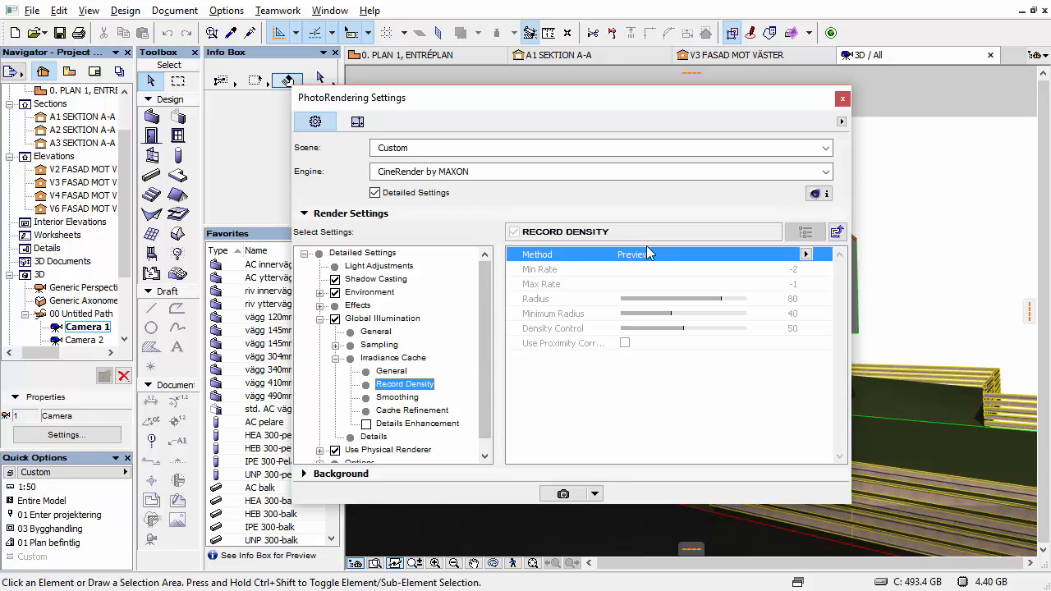
{"action": "key", "text": "Down"}
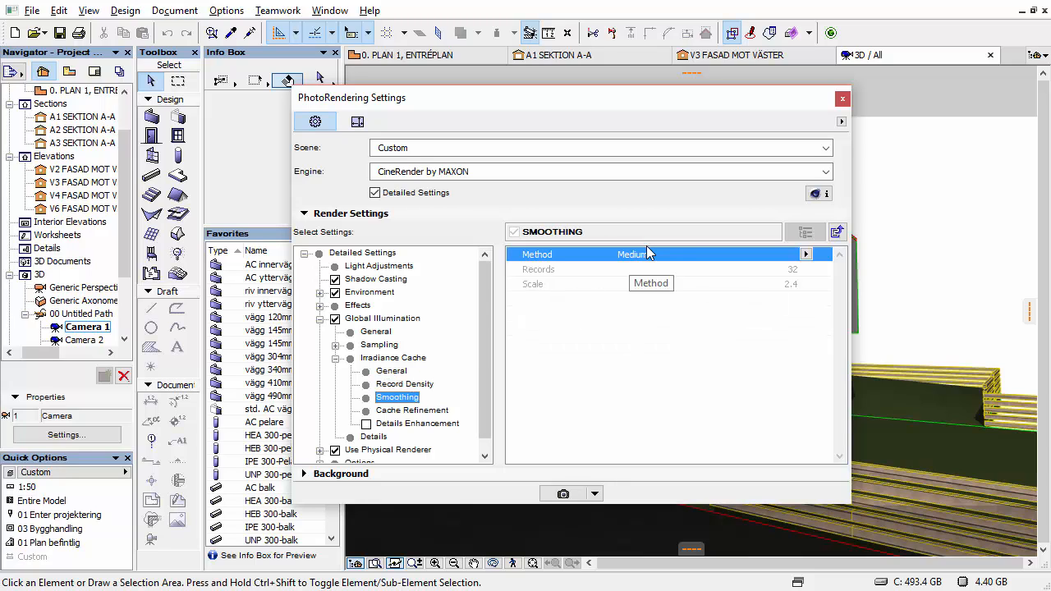
Look through the Irradiance Cache's Cache Refinement method options and its Details Enhancement settings.
{"action": "key", "text": "Down"}
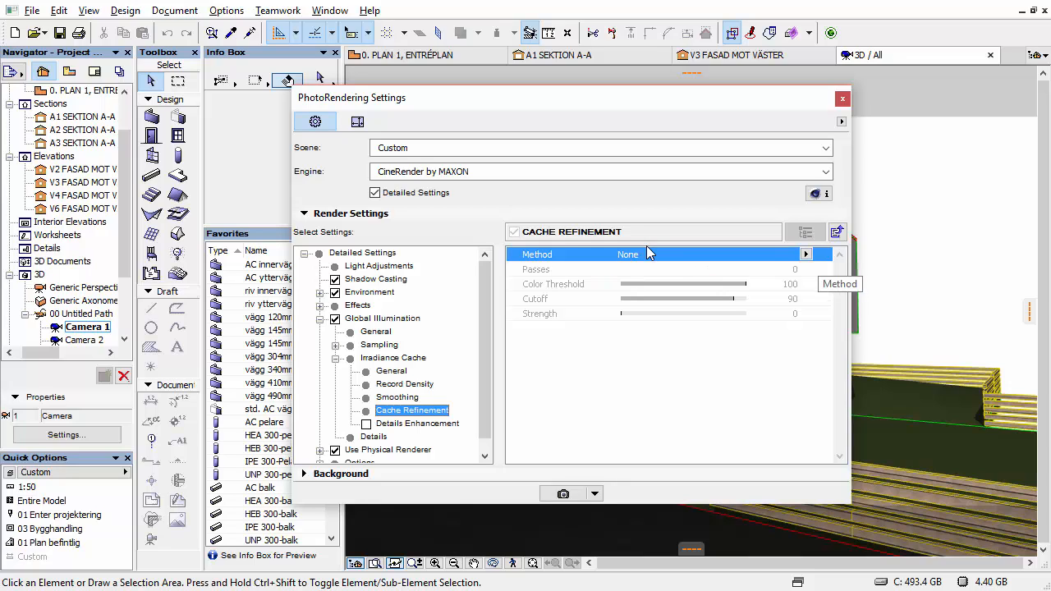
{"action": "left_click", "coordinate": [646, 254]}
{"action": "left_click", "coordinate": [646, 248]}
{"action": "left_click", "coordinate": [646, 248]}
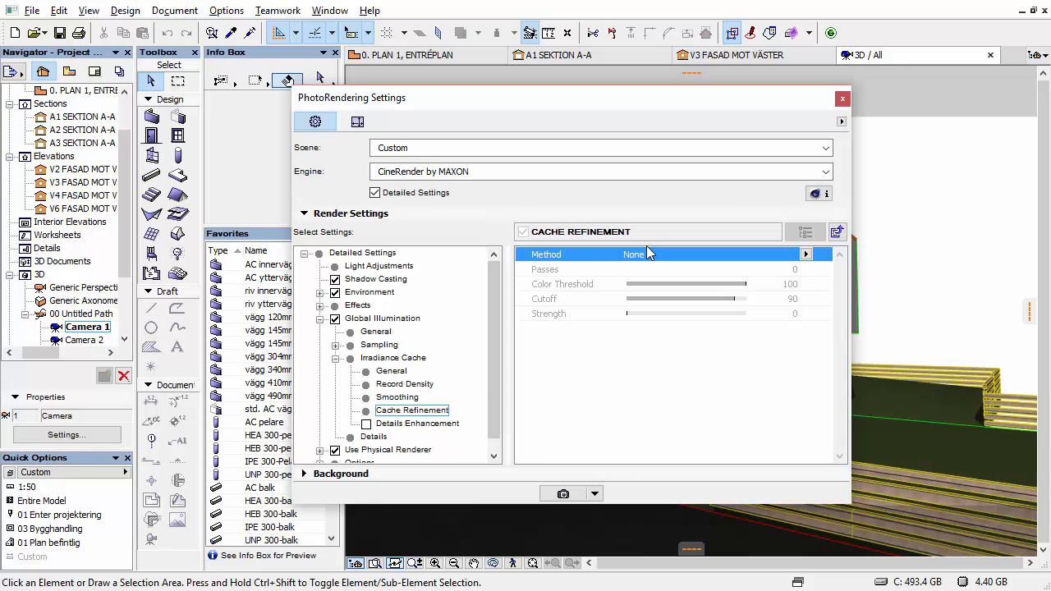
{"action": "key", "text": "Down"}
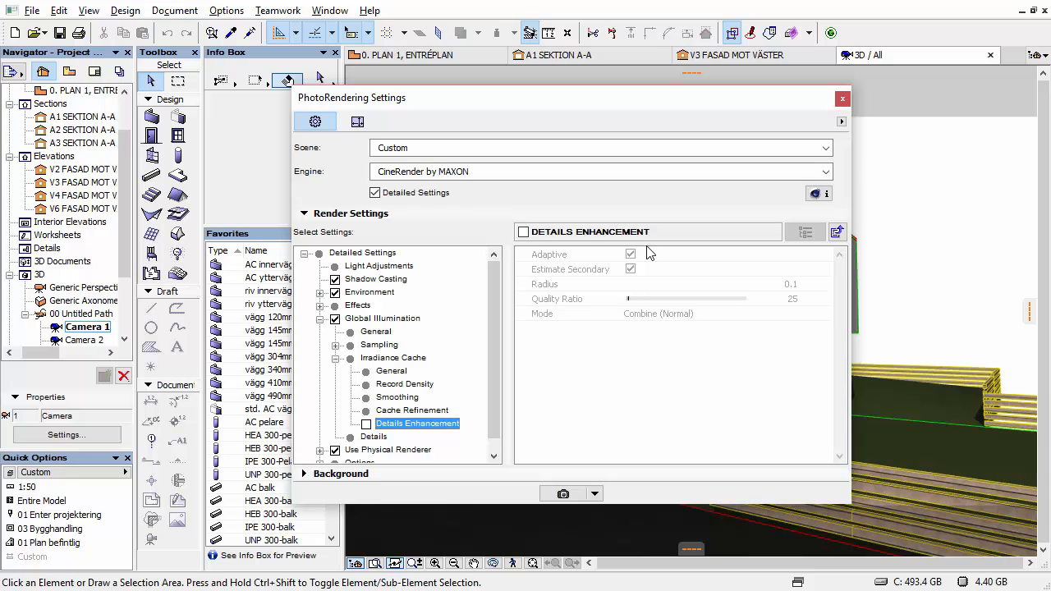
Collapse the Irradiance Cache group and show the Stochastic Samples settings under Global Illumination's Sampling.
{"action": "key", "text": "Left"}
{"action": "key", "text": "Left"}
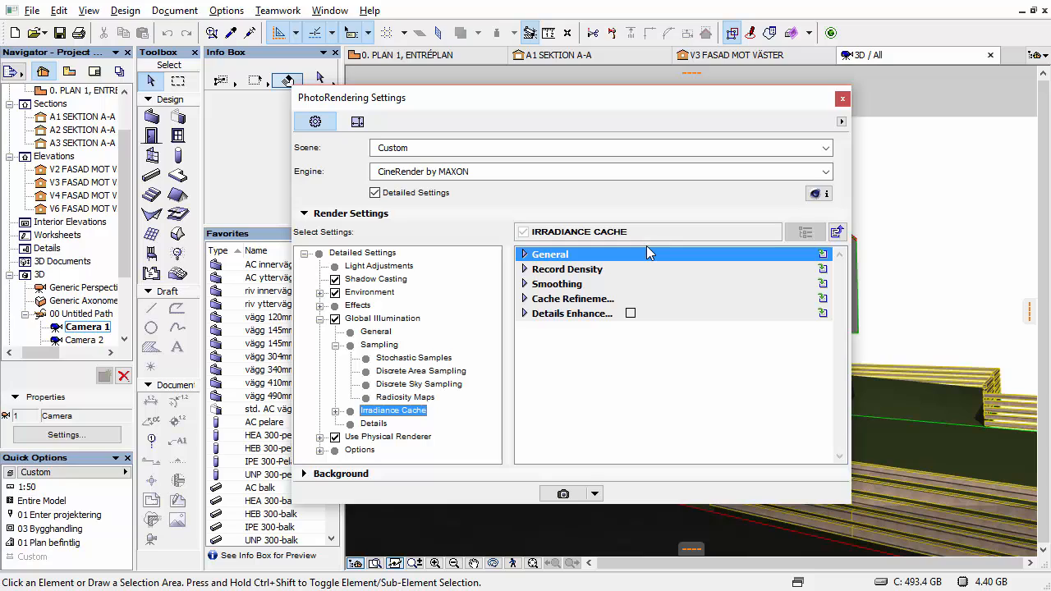
{"action": "key", "text": "Up"}
{"action": "key", "text": "Up"}
{"action": "key", "text": "Up"}
{"action": "key", "text": "Up"}
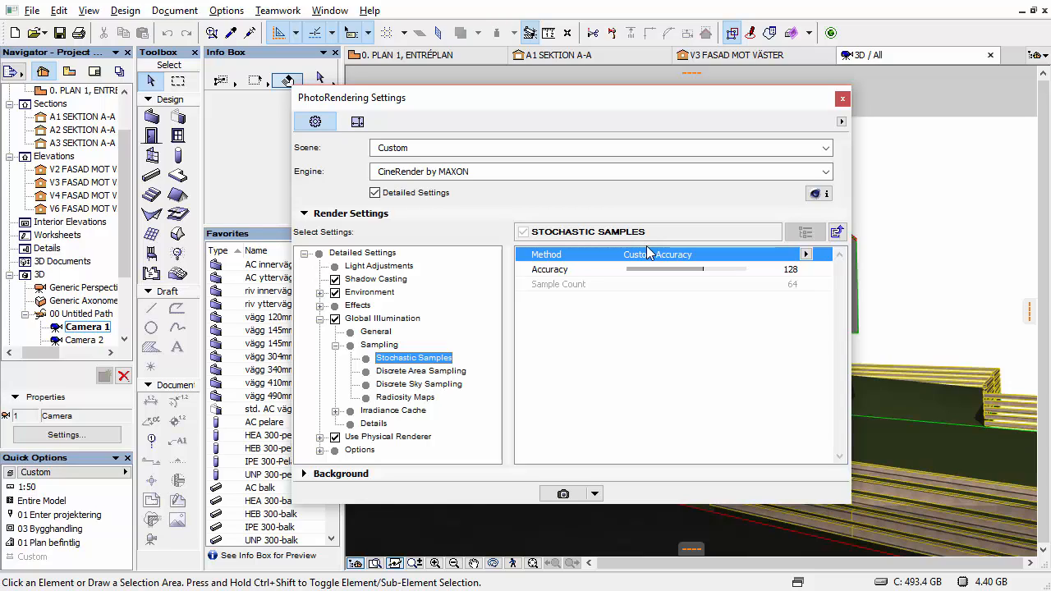
{"action": "key", "text": "ctrl+2"}
{"action": "mouse_move", "coordinate": [546, 297]}
{"action": "left_mouse_down"}
{"action": "mouse_move", "coordinate": [521, 334]}
{"action": "mouse_move", "coordinate": [559, 317]}
{"action": "mouse_move", "coordinate": [552, 332]}
{"action": "left_mouse_up"}
{"action": "mouse_move", "coordinate": [532, 330]}
{"action": "left_mouse_down"}
{"action": "mouse_move", "coordinate": [542, 349]}
{"action": "mouse_move", "coordinate": [653, 395]}
{"action": "left_mouse_up"}
{"action": "left_click_drag", "start_coordinate": [639, 387], "coordinate": [654, 399]}
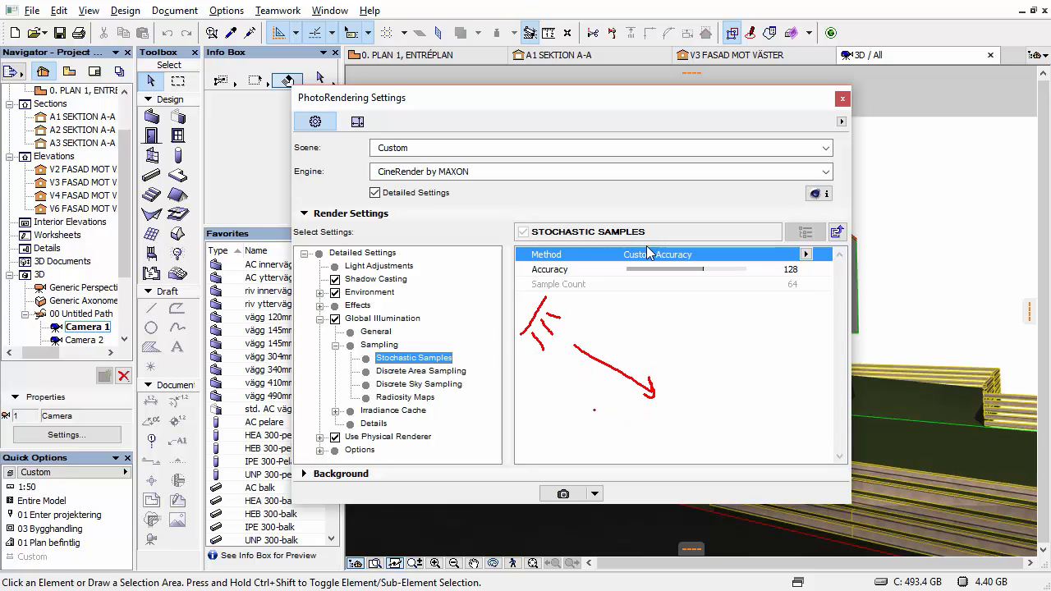
{"action": "left_click_drag", "start_coordinate": [591, 409], "coordinate": [737, 407]}
{"action": "left_click_drag", "start_coordinate": [653, 406], "coordinate": [713, 358]}
{"action": "mouse_move", "coordinate": [695, 359]}
{"action": "left_mouse_down"}
{"action": "mouse_move", "coordinate": [712, 356]}
{"action": "mouse_move", "coordinate": [711, 372]}
{"action": "left_mouse_up"}
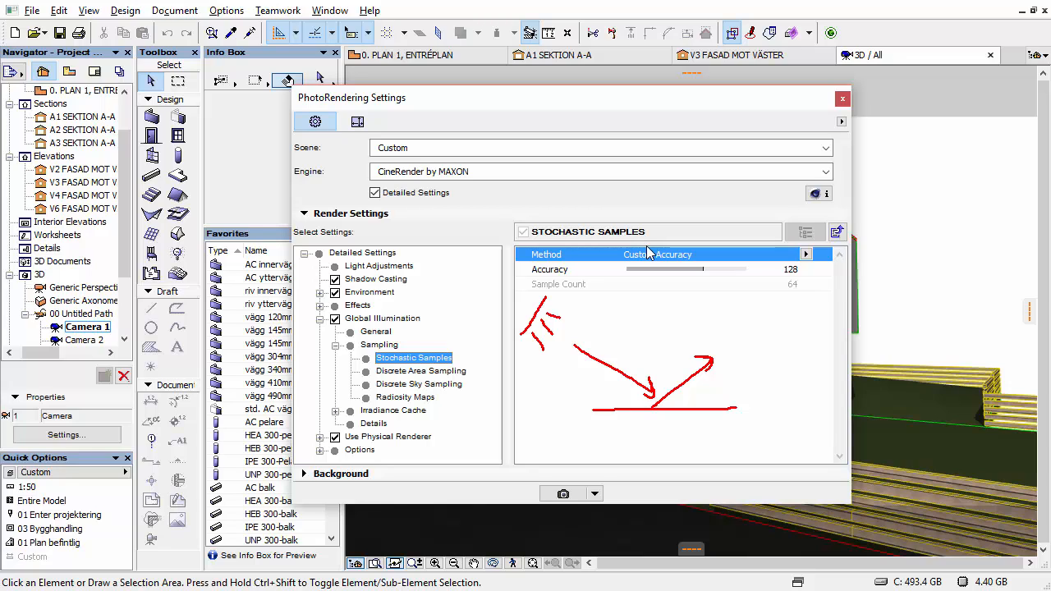
{"action": "left_click_drag", "start_coordinate": [654, 403], "coordinate": [683, 353]}
{"action": "left_click_drag", "start_coordinate": [675, 362], "coordinate": [682, 353]}
{"action": "mouse_move", "coordinate": [658, 405]}
{"action": "left_mouse_down"}
{"action": "mouse_move", "coordinate": [721, 399]}
{"action": "mouse_move", "coordinate": [662, 343]}
{"action": "mouse_move", "coordinate": [674, 345]}
{"action": "left_mouse_up"}
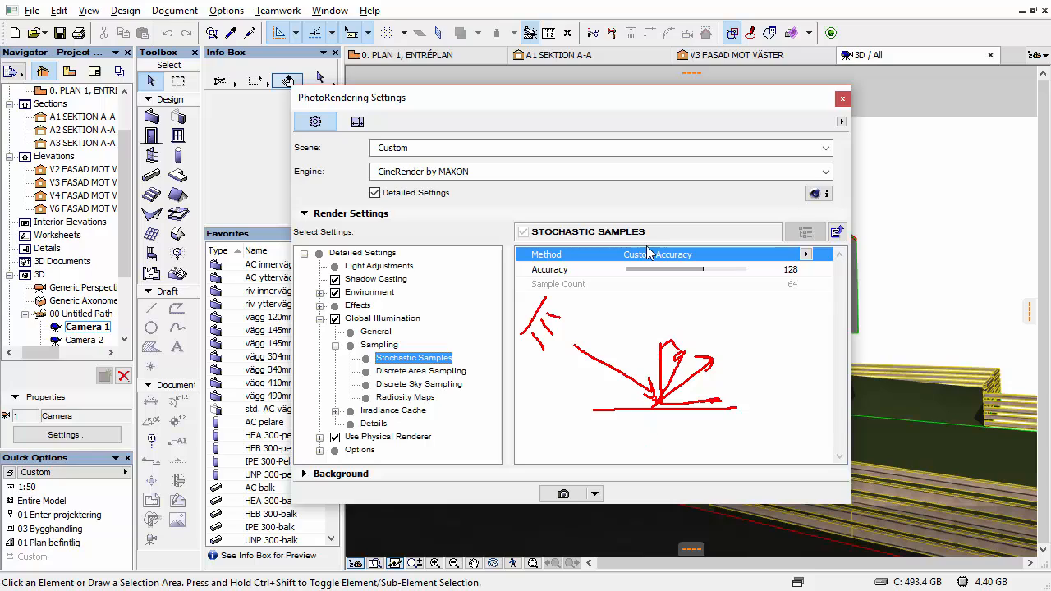
{"action": "mouse_move", "coordinate": [657, 402]}
{"action": "left_mouse_down"}
{"action": "mouse_move", "coordinate": [633, 341]}
{"action": "mouse_move", "coordinate": [657, 344]}
{"action": "left_mouse_up"}
{"action": "left_click_drag", "start_coordinate": [679, 358], "coordinate": [686, 367]}
{"action": "mouse_move", "coordinate": [746, 386]}
{"action": "left_mouse_down"}
{"action": "mouse_move", "coordinate": [644, 303]}
{"action": "mouse_move", "coordinate": [620, 305]}
{"action": "left_mouse_up"}
{"action": "mouse_move", "coordinate": [724, 299]}
{"action": "left_mouse_down"}
{"action": "mouse_move", "coordinate": [714, 321]}
{"action": "mouse_move", "coordinate": [713, 276]}
{"action": "left_mouse_up"}
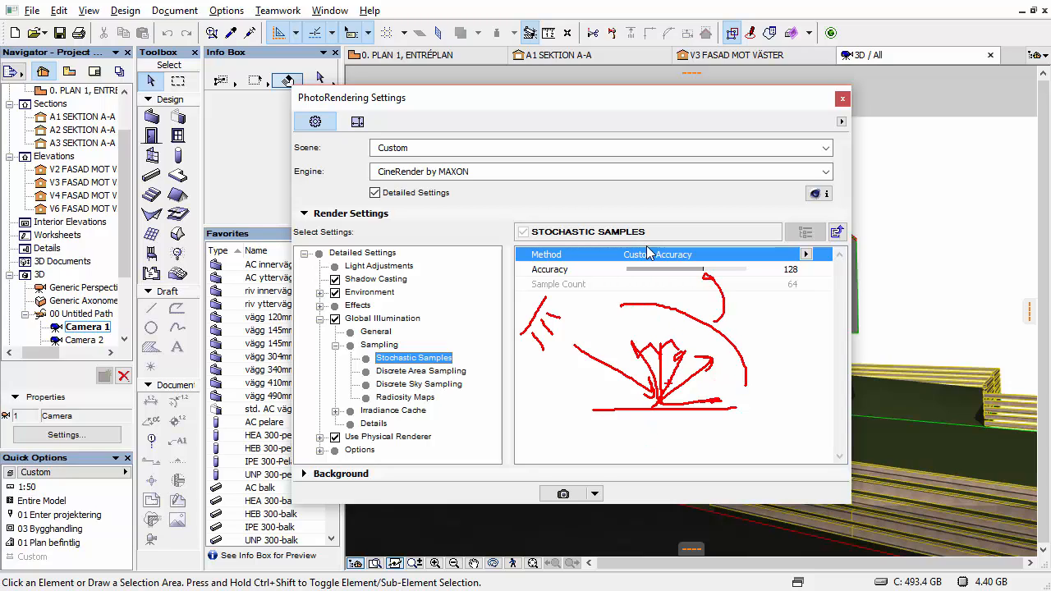
{"action": "key", "text": "Escape"}
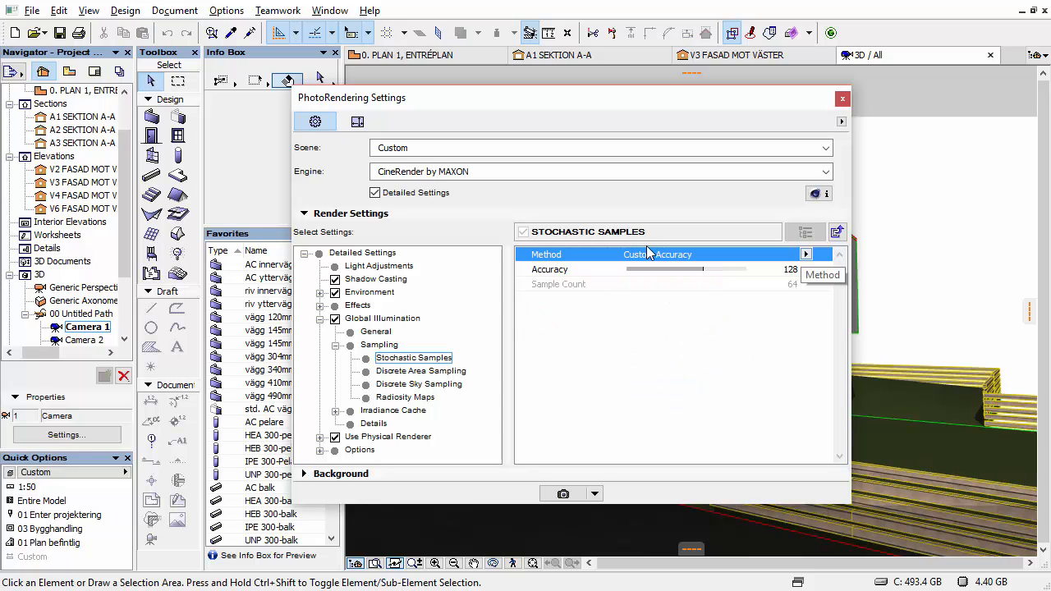
Examine the Stochastic Samples Method and Accuracy, and go through the other Sampling subgroups to Radiosity Maps.
{"action": "left_click", "coordinate": [806, 255]}
{"action": "left_click", "coordinate": [647, 253]}
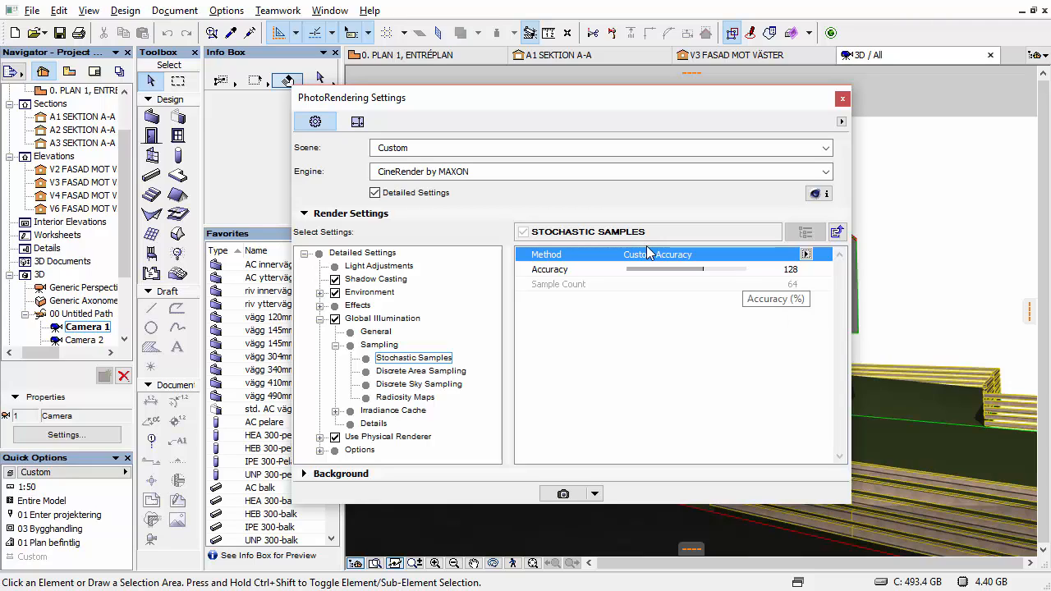
{"action": "key", "text": "Down"}
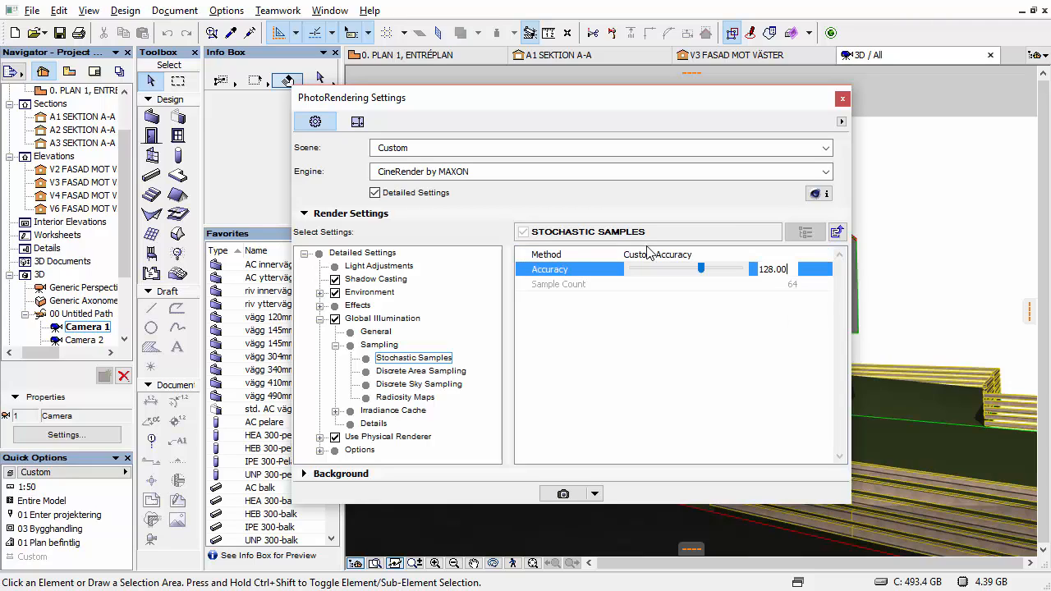
{"action": "key", "text": "Down"}
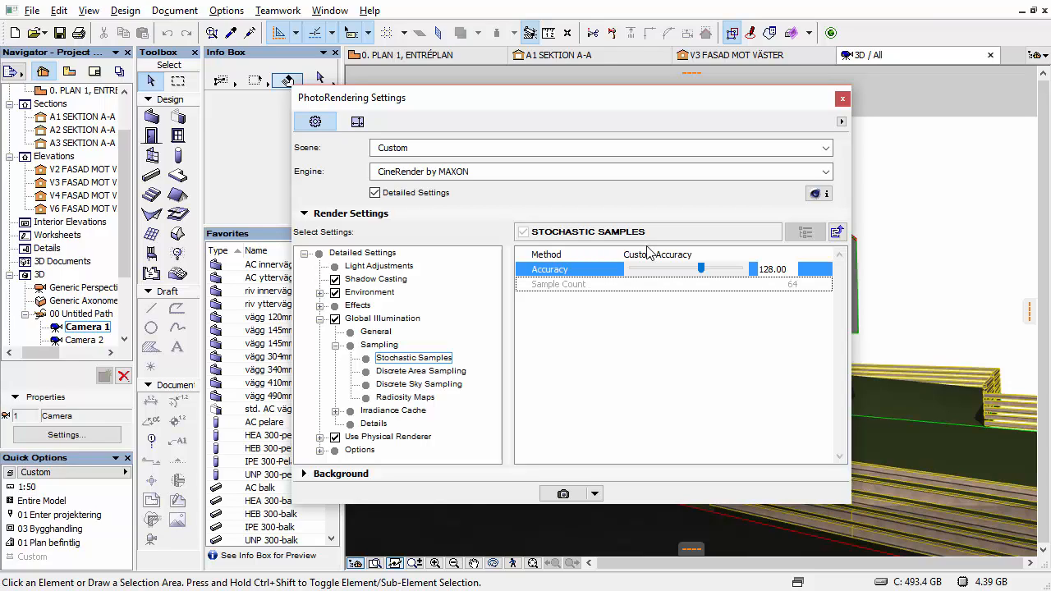
{"action": "key", "text": "Down"}
{"action": "key", "text": "Down"}
{"action": "key", "text": "Down"}
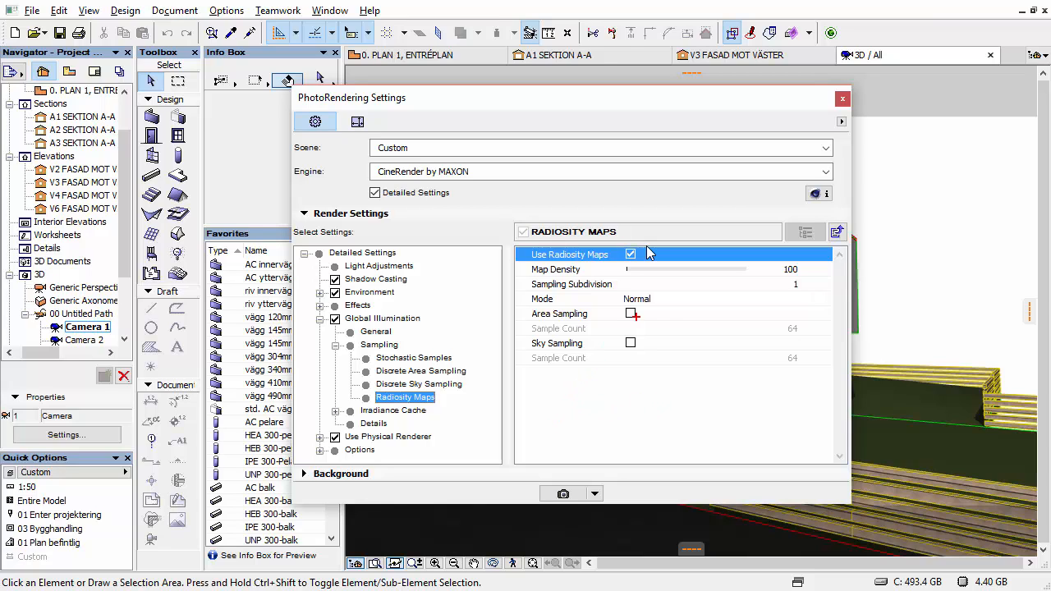
{"action": "mouse_move", "coordinate": [539, 409]}
{"action": "left_mouse_down"}
{"action": "mouse_move", "coordinate": [743, 410]}
{"action": "mouse_move", "coordinate": [735, 423]}
{"action": "left_mouse_up"}
{"action": "left_click_drag", "start_coordinate": [640, 409], "coordinate": [640, 422]}
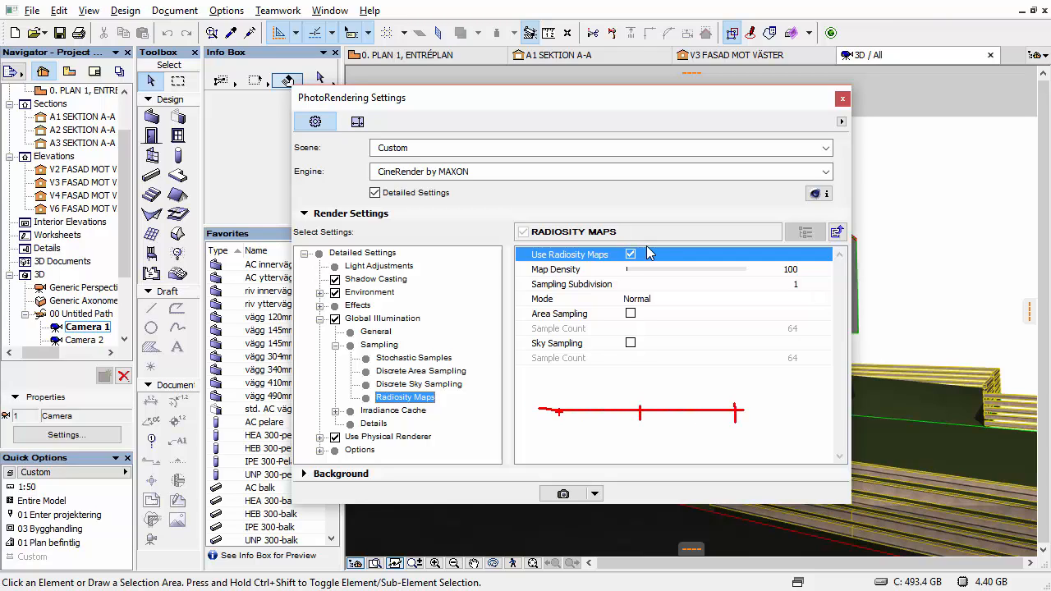
{"action": "left_click_drag", "start_coordinate": [546, 407], "coordinate": [545, 424]}
{"action": "mouse_move", "coordinate": [578, 384]}
{"action": "left_mouse_down"}
{"action": "mouse_move", "coordinate": [584, 396]}
{"action": "mouse_move", "coordinate": [557, 434]}
{"action": "mouse_move", "coordinate": [593, 439]}
{"action": "mouse_move", "coordinate": [604, 452]}
{"action": "left_mouse_up"}
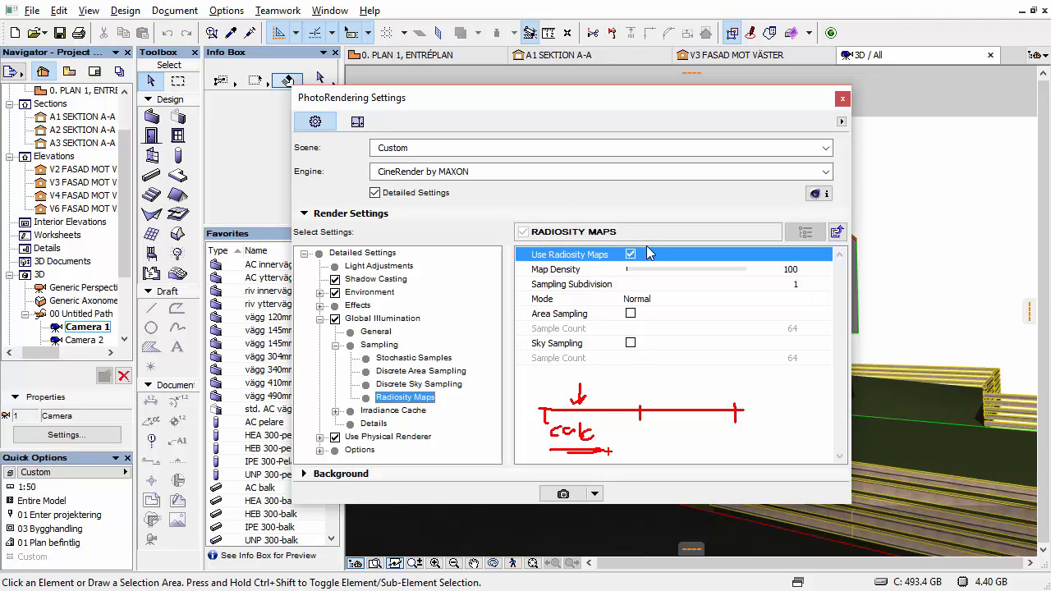
{"action": "mouse_move", "coordinate": [456, 313]}
{"action": "left_mouse_down"}
{"action": "mouse_move", "coordinate": [434, 314]}
{"action": "mouse_move", "coordinate": [441, 320]}
{"action": "left_mouse_up"}
{"action": "mouse_move", "coordinate": [692, 389]}
{"action": "left_mouse_down"}
{"action": "mouse_move", "coordinate": [692, 405]}
{"action": "mouse_move", "coordinate": [699, 397]}
{"action": "left_mouse_up"}
{"action": "mouse_move", "coordinate": [674, 432]}
{"action": "left_mouse_down"}
{"action": "mouse_move", "coordinate": [674, 442]}
{"action": "mouse_move", "coordinate": [728, 441]}
{"action": "mouse_move", "coordinate": [734, 460]}
{"action": "left_mouse_up"}
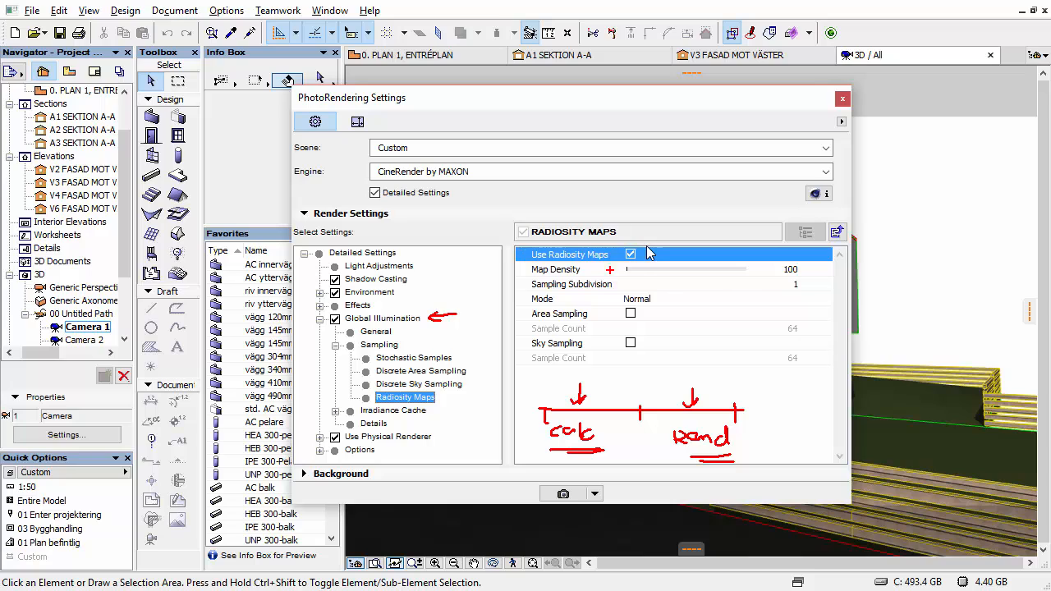
{"action": "mouse_move", "coordinate": [643, 247]}
{"action": "left_mouse_down"}
{"action": "mouse_move", "coordinate": [611, 240]}
{"action": "mouse_move", "coordinate": [641, 267]}
{"action": "left_mouse_up"}
{"action": "mouse_move", "coordinate": [634, 420]}
{"action": "left_mouse_down"}
{"action": "mouse_move", "coordinate": [542, 416]}
{"action": "mouse_move", "coordinate": [566, 454]}
{"action": "mouse_move", "coordinate": [628, 428]}
{"action": "mouse_move", "coordinate": [620, 410]}
{"action": "mouse_move", "coordinate": [635, 308]}
{"action": "mouse_move", "coordinate": [624, 262]}
{"action": "left_mouse_up"}
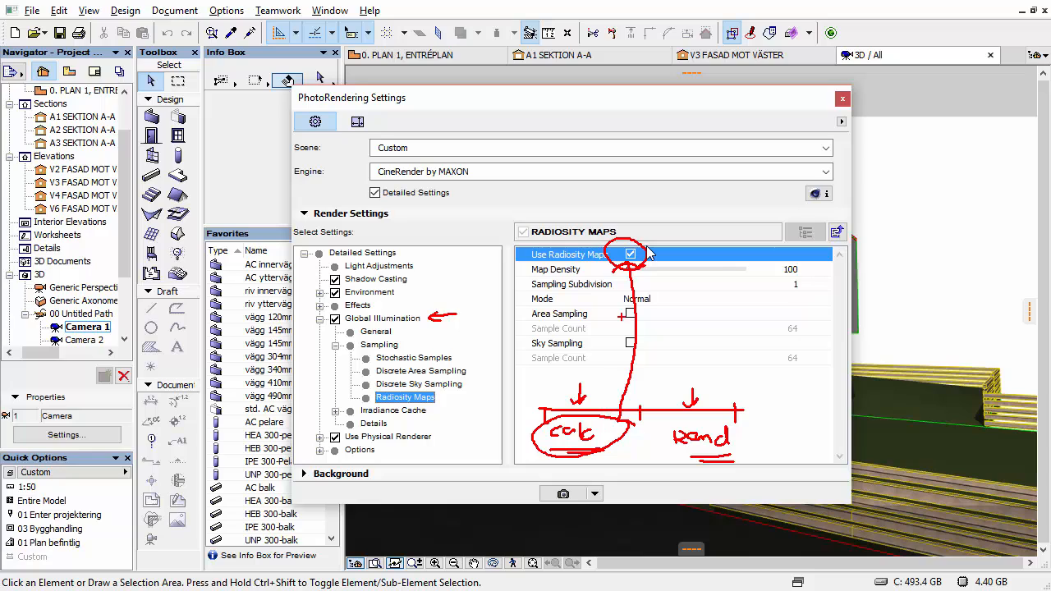
{"action": "left_click_drag", "start_coordinate": [790, 366], "coordinate": [717, 476]}
{"action": "mouse_move", "coordinate": [797, 388]}
{"action": "left_mouse_down"}
{"action": "mouse_move", "coordinate": [813, 402]}
{"action": "mouse_move", "coordinate": [875, 400]}
{"action": "left_mouse_up"}
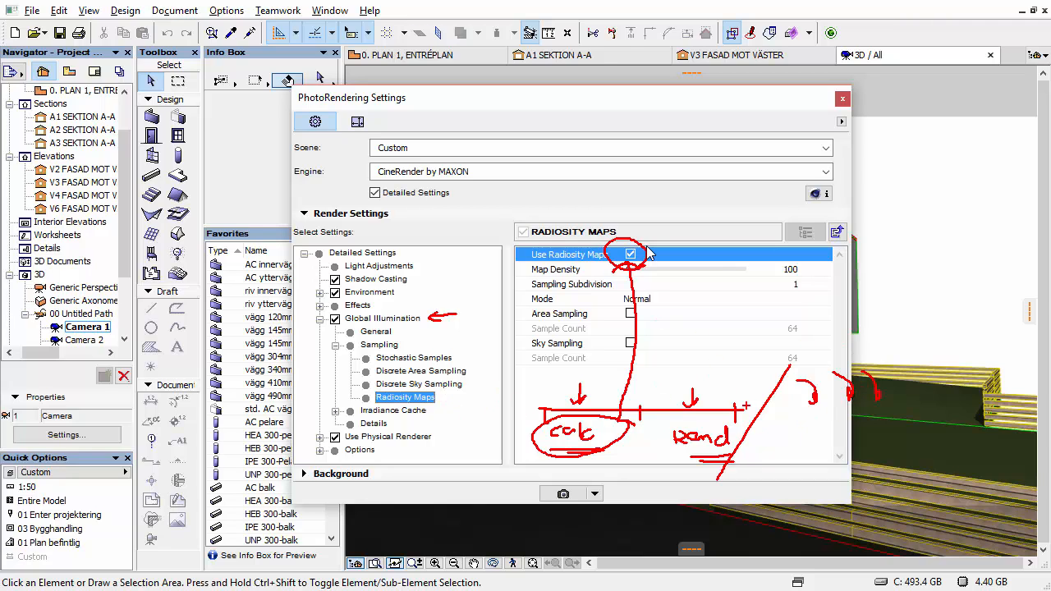
{"action": "key", "text": "Escape"}
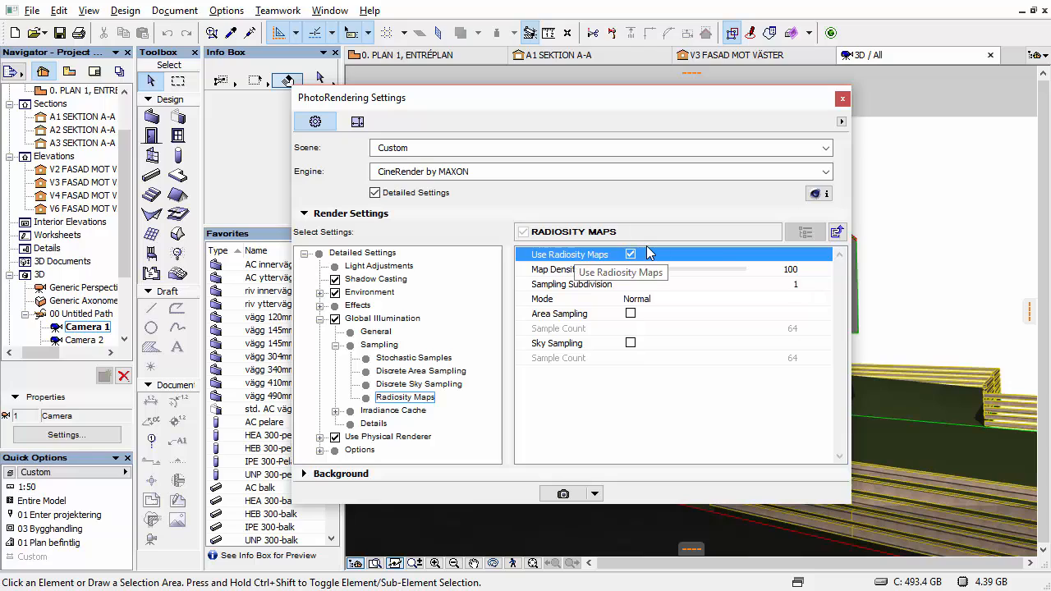
Collapse the Sampling group, show Global Illumination's Details settings and widen the PhotoRendering Settings dialog so the option names fit.
{"action": "key", "text": "Left"}
{"action": "key", "text": "Left"}
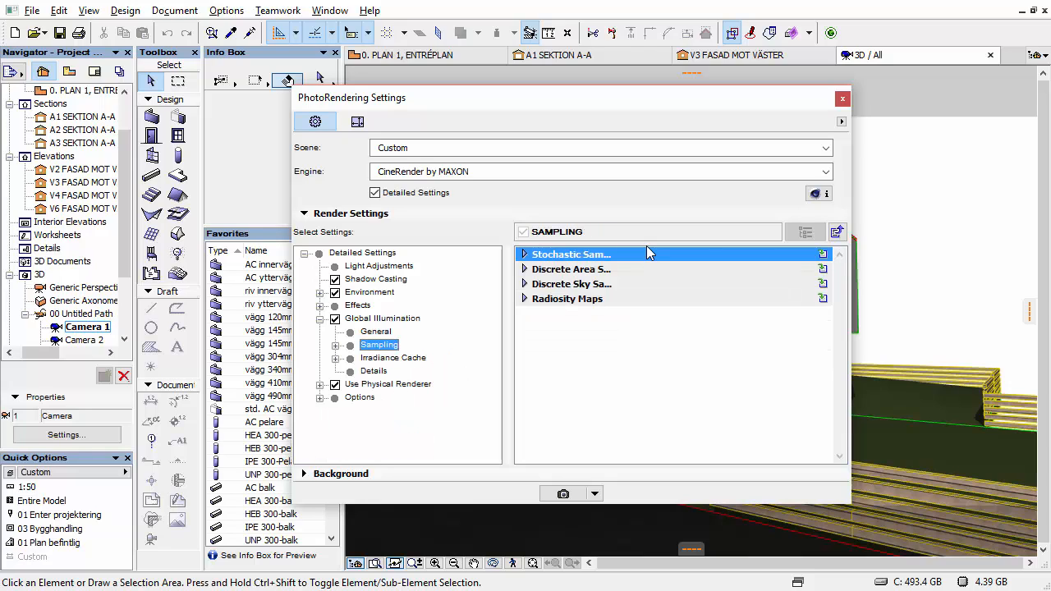
{"action": "key", "text": "Down"}
{"action": "key", "text": "Down"}
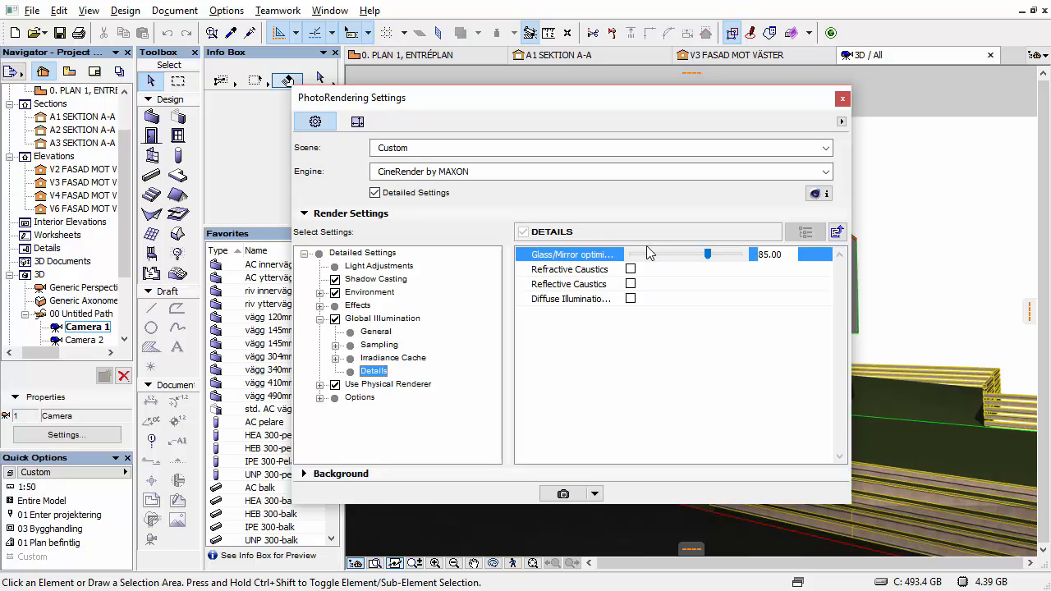
{"action": "left_click_drag", "start_coordinate": [852, 336], "coordinate": [906, 336]}
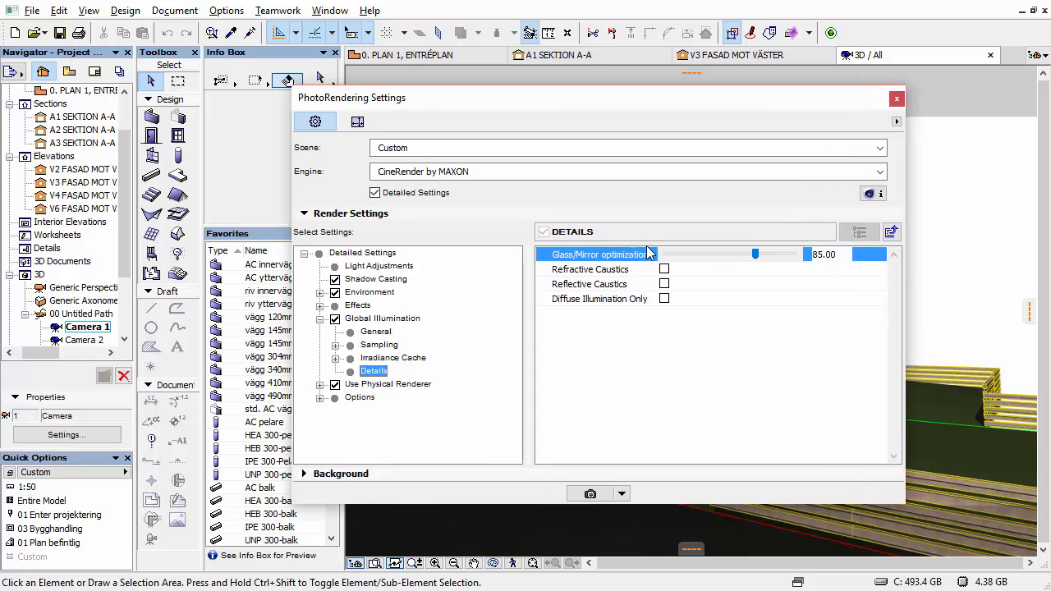
Widen the parameter area and examine Ray Threshold and Reflection Depth in General Options, comparing them with the house's glazed facade in 3D.
{"action": "left_click_drag", "start_coordinate": [529, 353], "coordinate": [503, 353]}
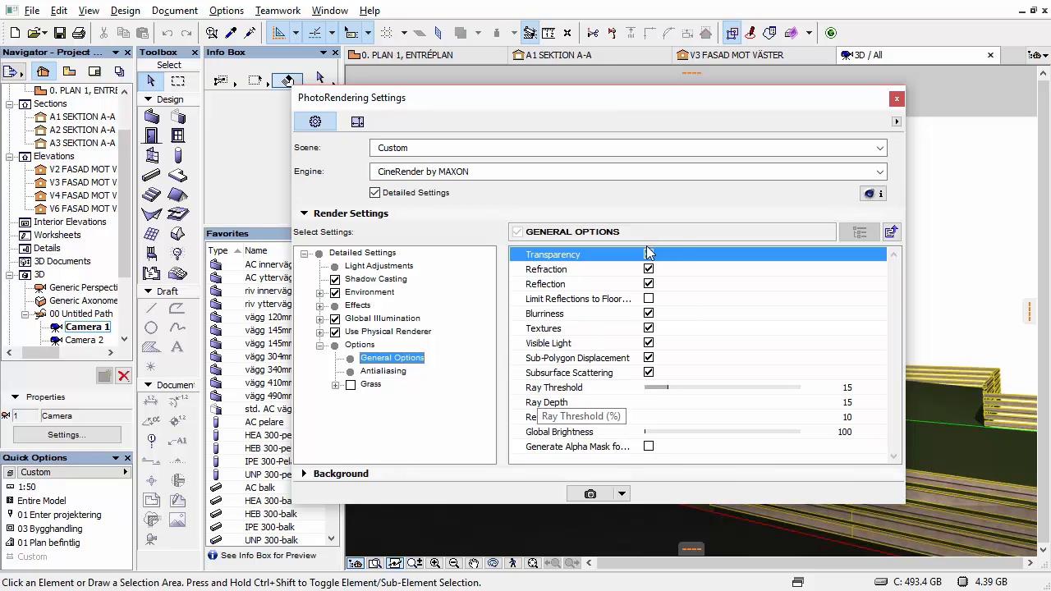
{"action": "left_click", "coordinate": [539, 390]}
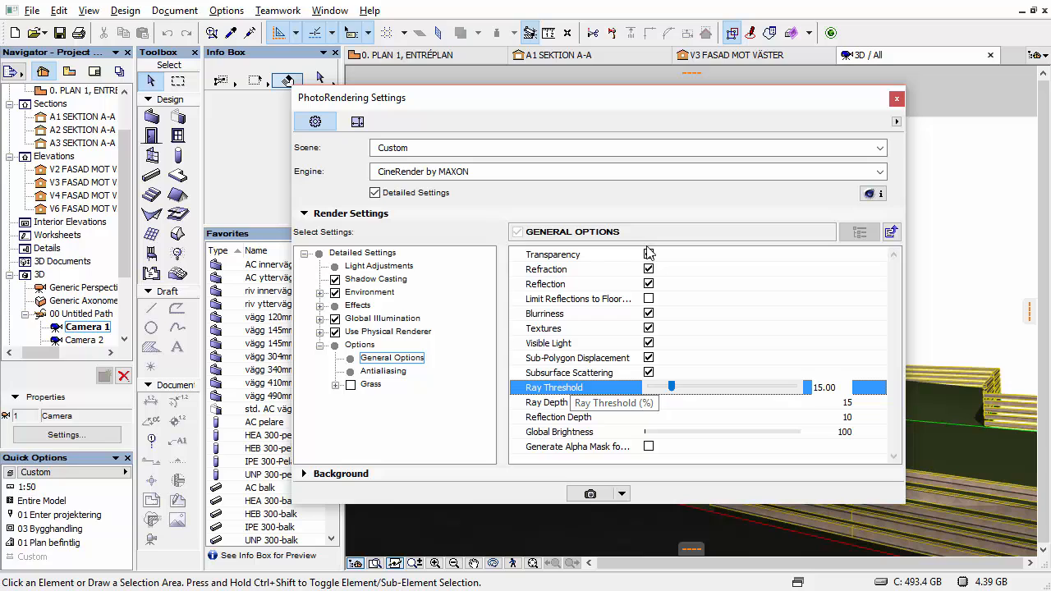
{"action": "left_click_drag", "start_coordinate": [769, 103], "coordinate": [270, 113]}
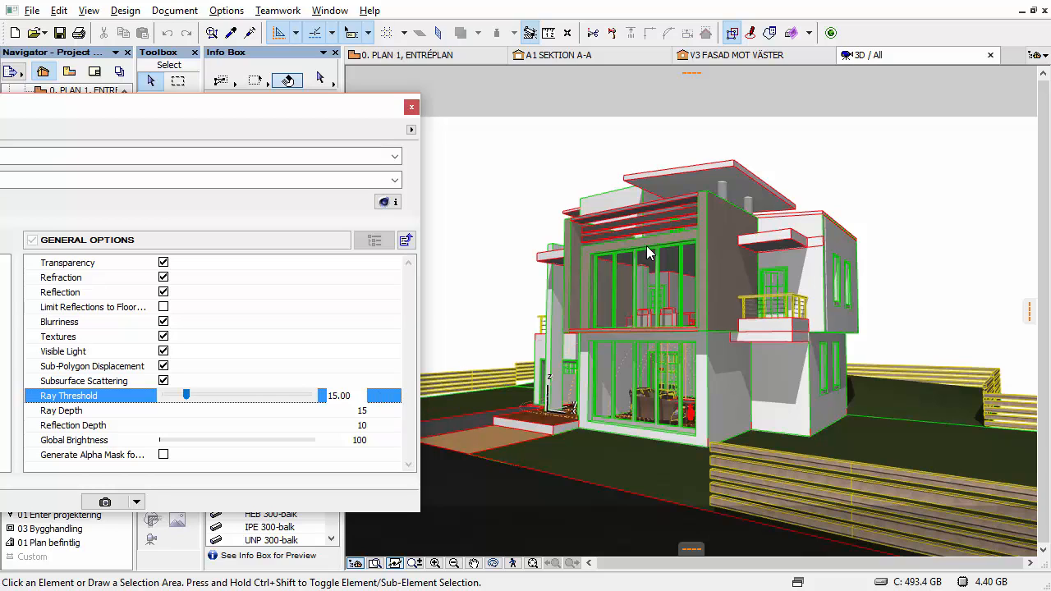
{"action": "left_click_drag", "start_coordinate": [327, 107], "coordinate": [784, 98]}
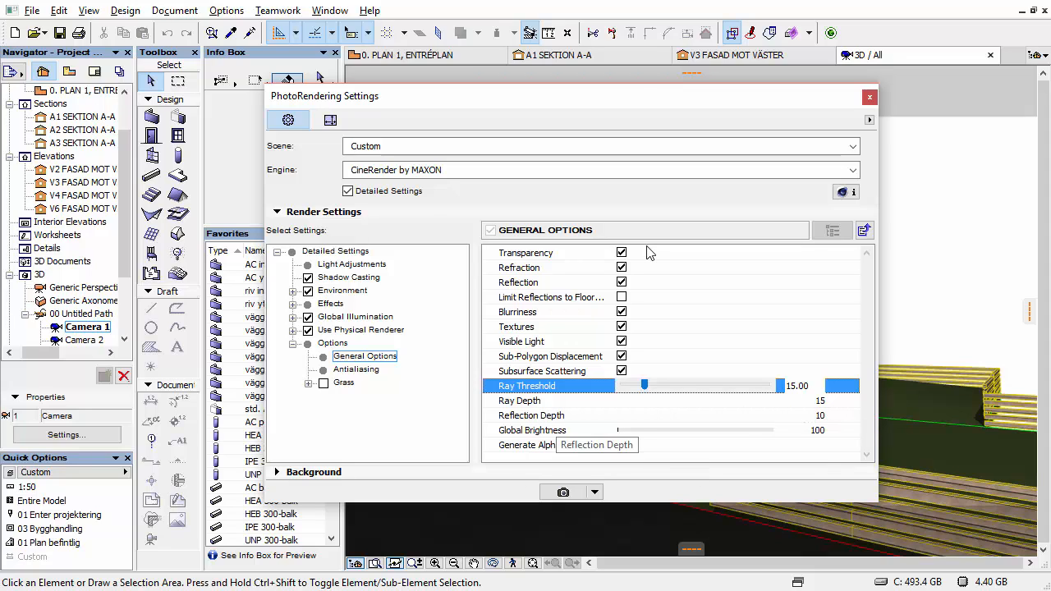
{"action": "left_click", "coordinate": [558, 416]}
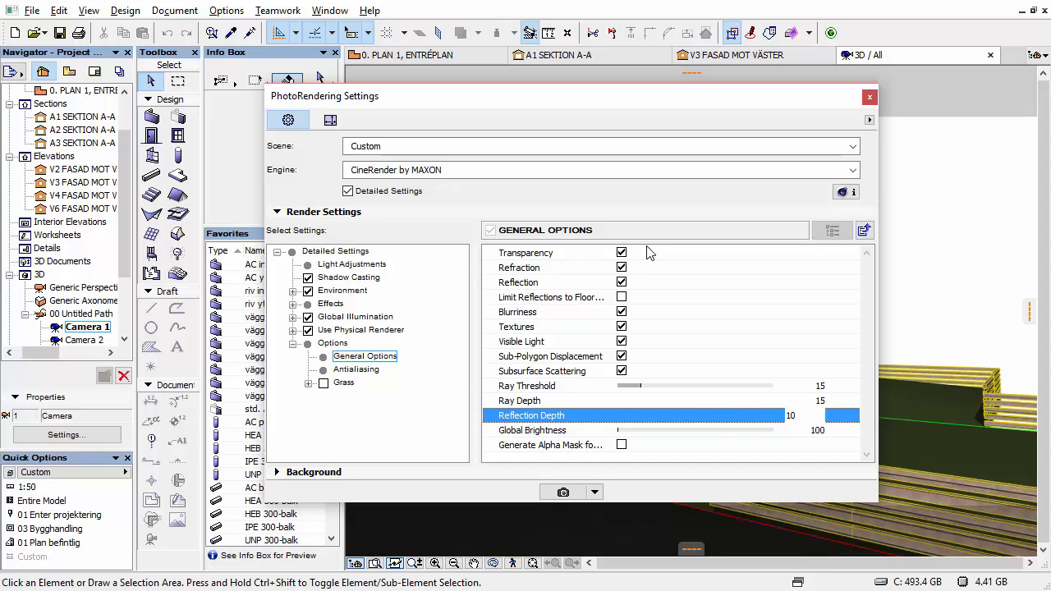
Review the available Filter types in the Antialiasing settings and leave the list without changing the filter.
{"action": "key", "text": "Down"}
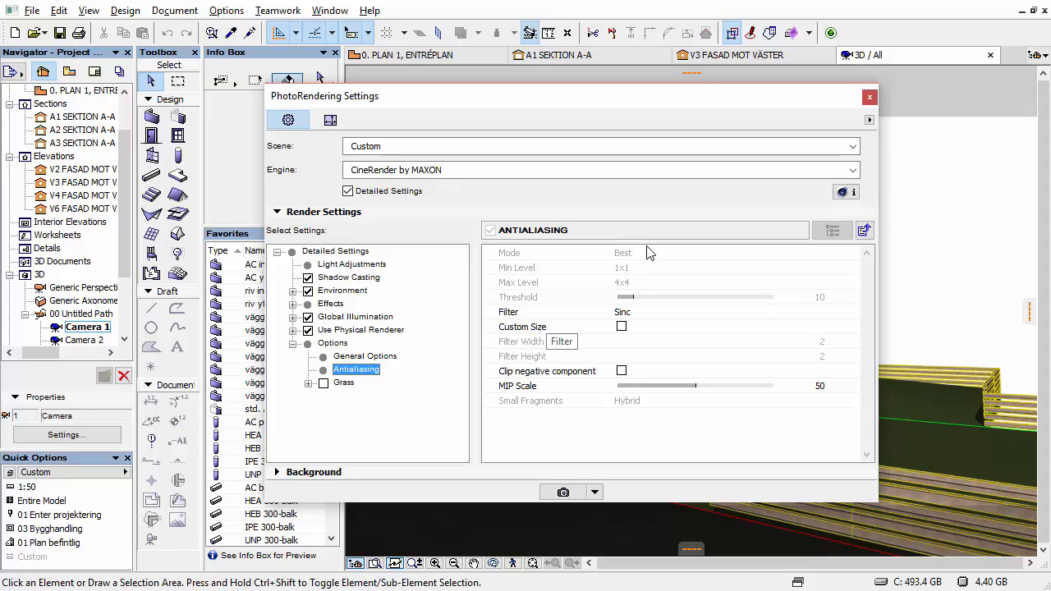
{"action": "left_click", "coordinate": [833, 312]}
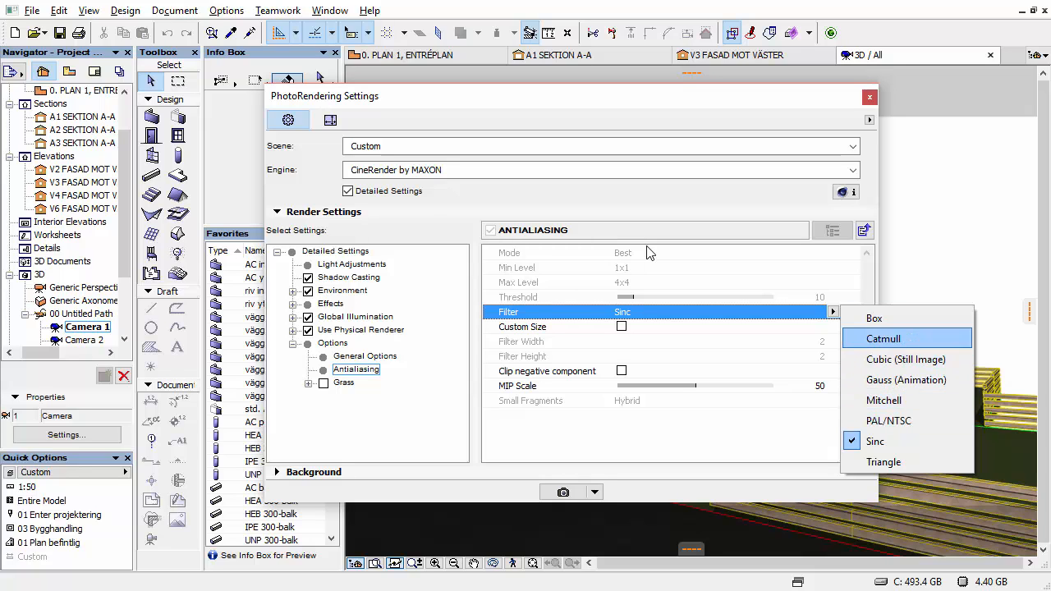
{"action": "left_click", "coordinate": [812, 99]}
{"action": "left_click_drag", "start_coordinate": [812, 99], "coordinate": [476, 80]}
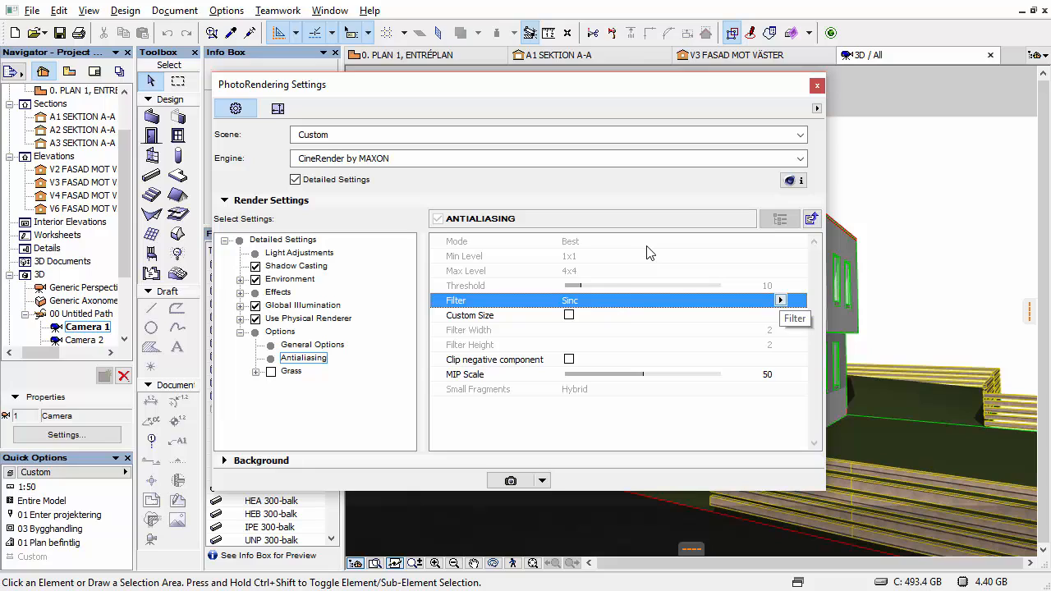
{"action": "left_click", "coordinate": [780, 300]}
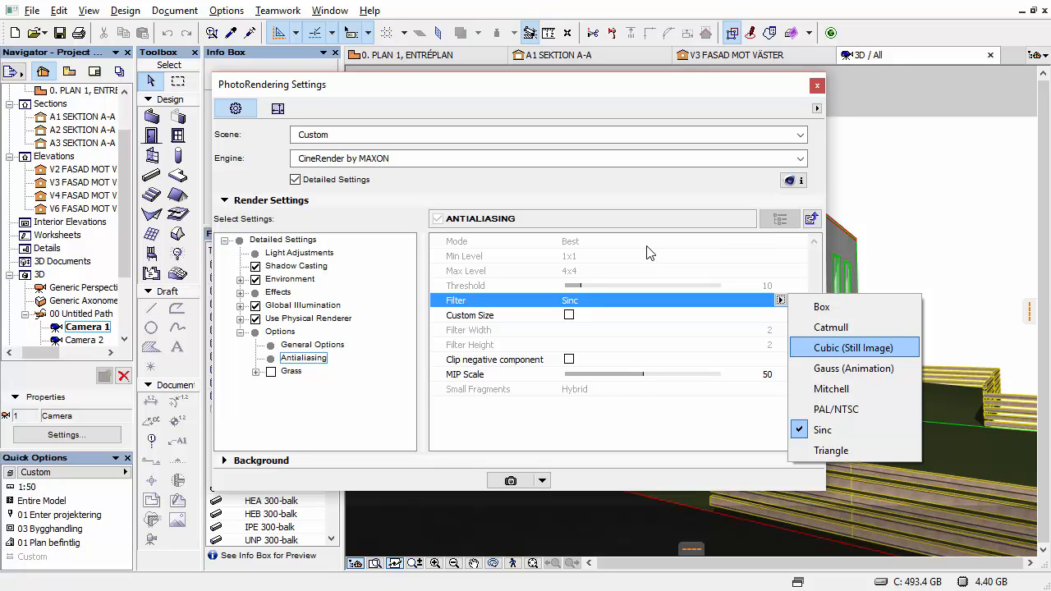
{"action": "key", "text": "Down"}
{"action": "key", "text": "Down"}
{"action": "key", "text": "Down"}
{"action": "key", "text": "Down"}
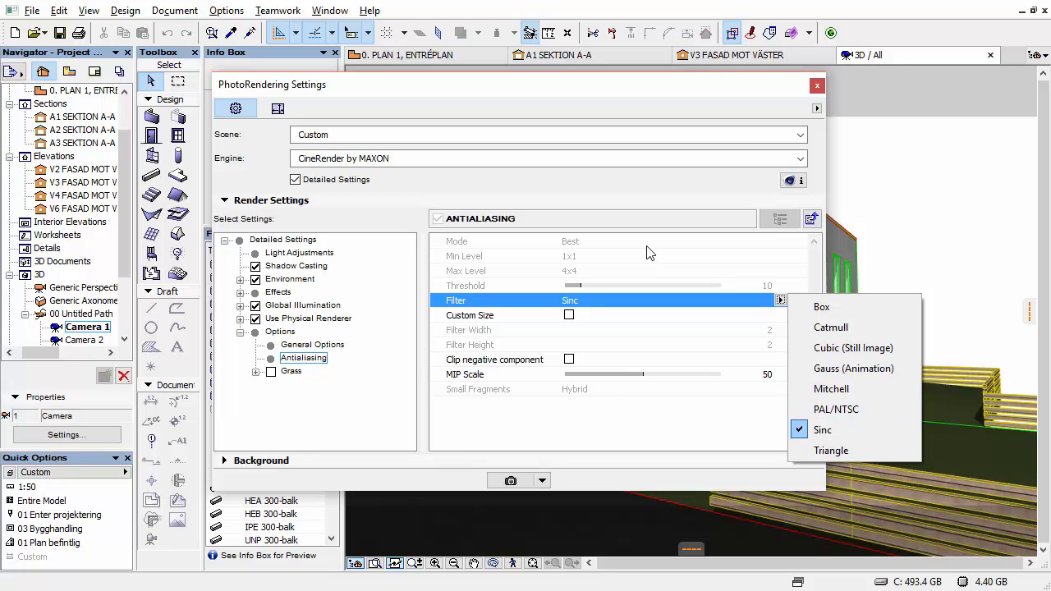
{"action": "left_click", "coordinate": [647, 247]}
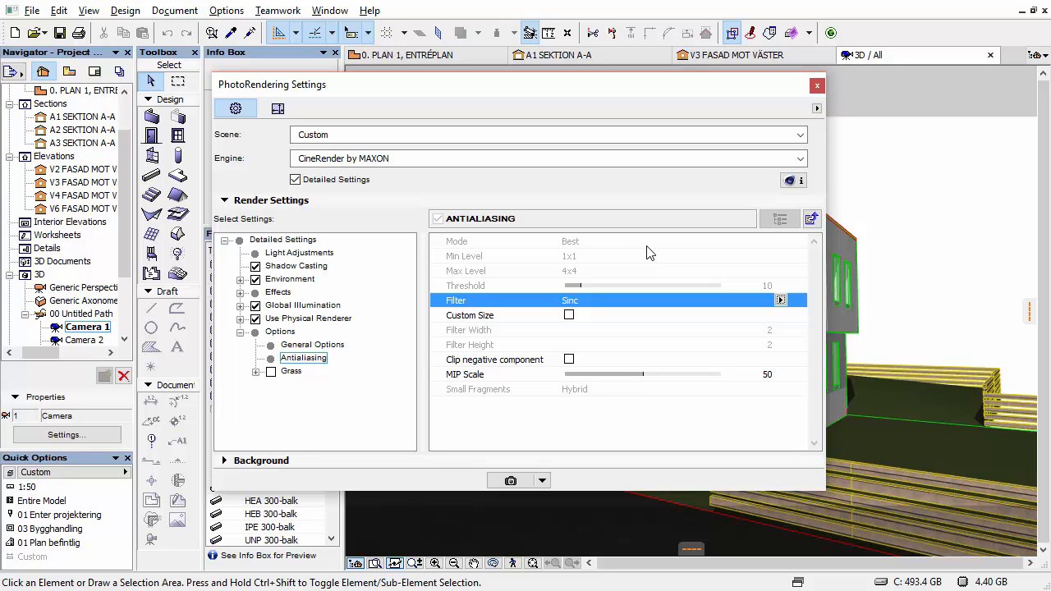
Go to Physical Renderer Options and review the Sampler choices Adaptive, Progressive and Fixed, keeping Adaptive.
{"action": "key", "text": "Left"}
{"action": "key", "text": "Left"}
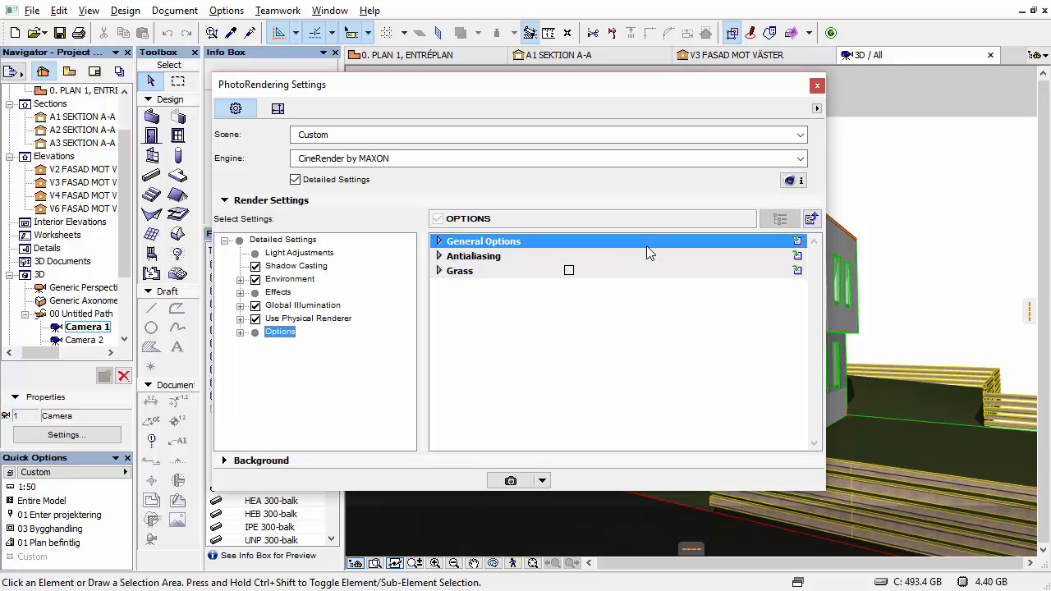
{"action": "key", "text": "Up"}
{"action": "key", "text": "Right"}
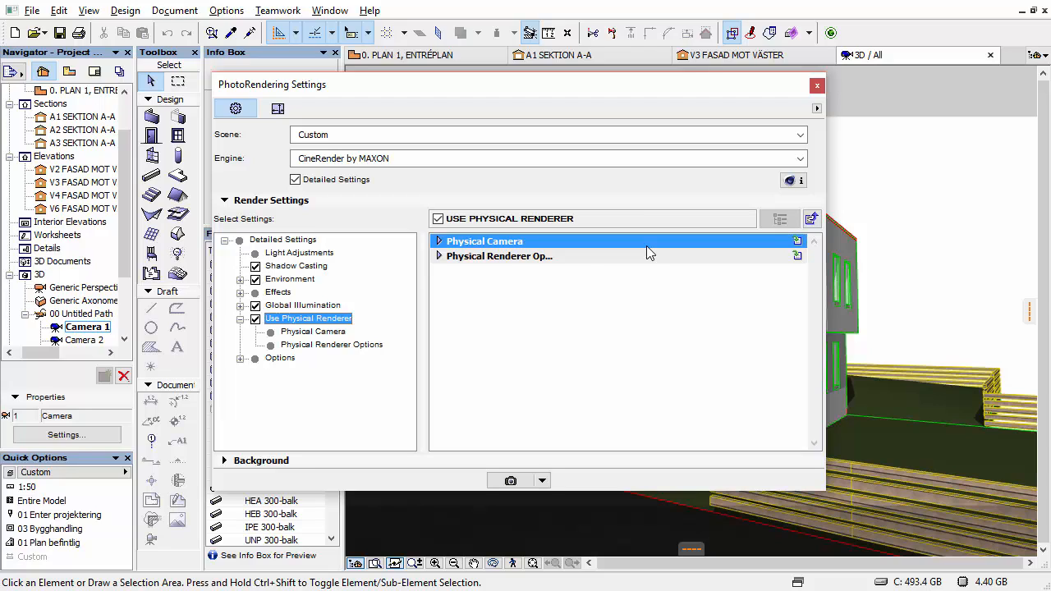
{"action": "key", "text": "Down"}
{"action": "key", "text": "Down"}
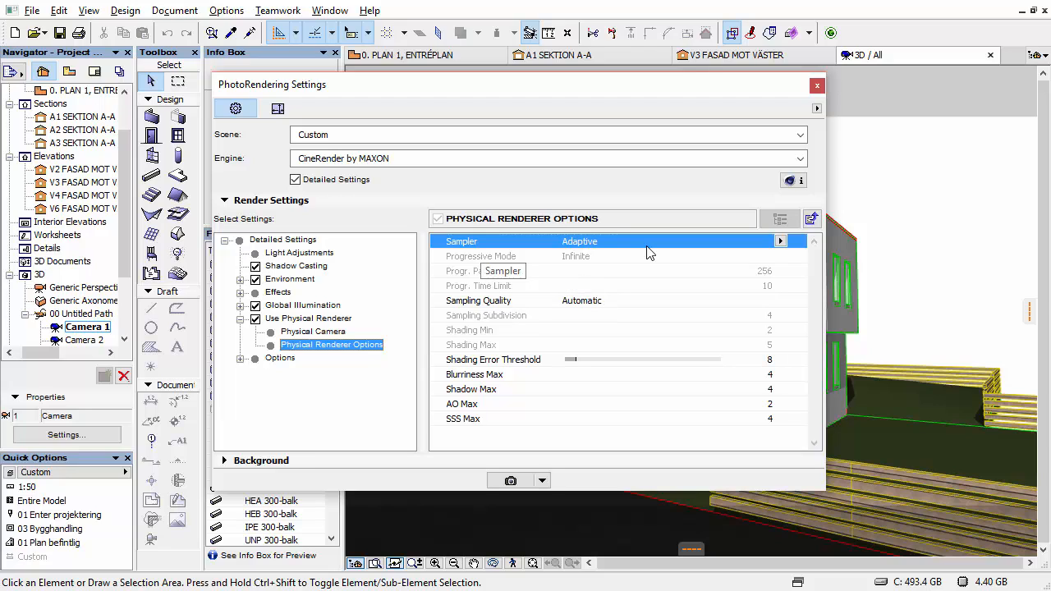
{"action": "left_click", "coordinate": [780, 240]}
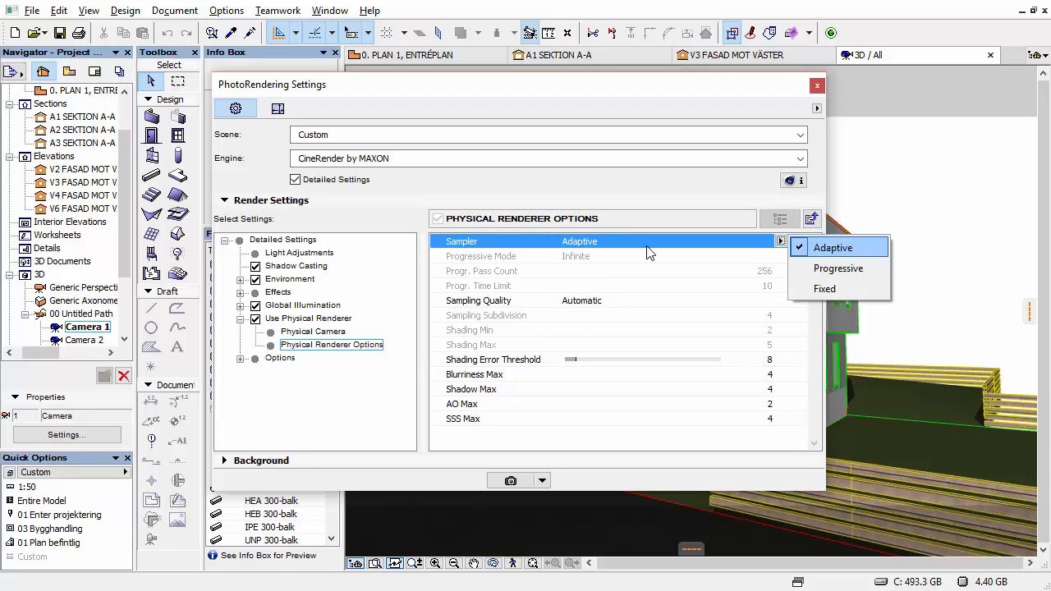
{"action": "key", "text": "Up"}
{"action": "key", "text": "Down"}
{"action": "key", "text": "Down"}
{"action": "key", "text": "Up"}
{"action": "key", "text": "Down"}
{"action": "key", "text": "Down"}
{"action": "key", "text": "Up"}
{"action": "key", "text": "Up"}
{"action": "key", "text": "Return"}
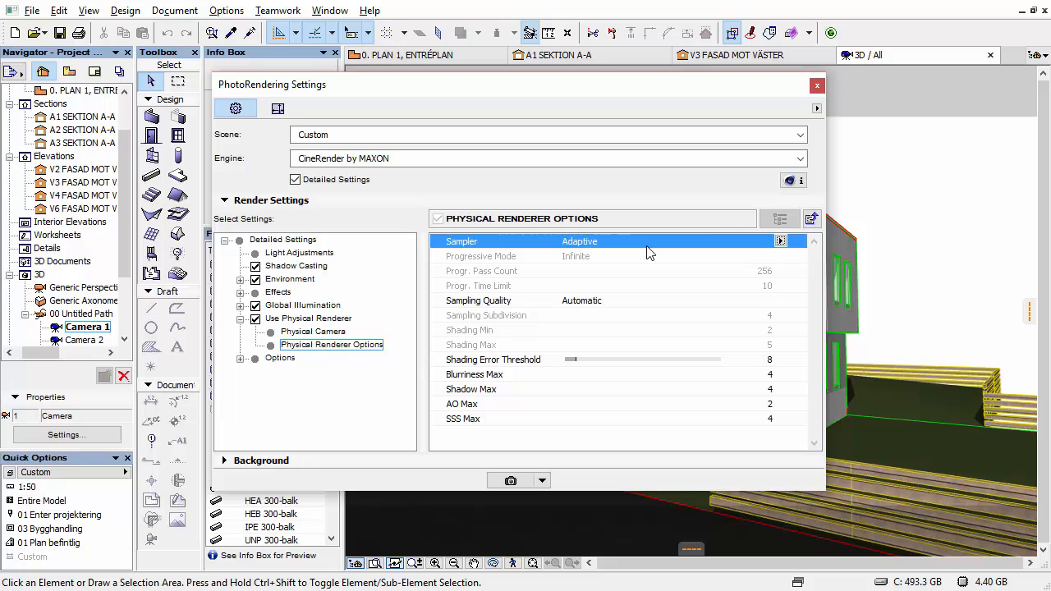
Revisit the Antialiasing settings, then collapse the Options group and return to Physical Renderer Options.
{"action": "key", "text": "Down"}
{"action": "key", "text": "Down"}
{"action": "key", "text": "Down"}
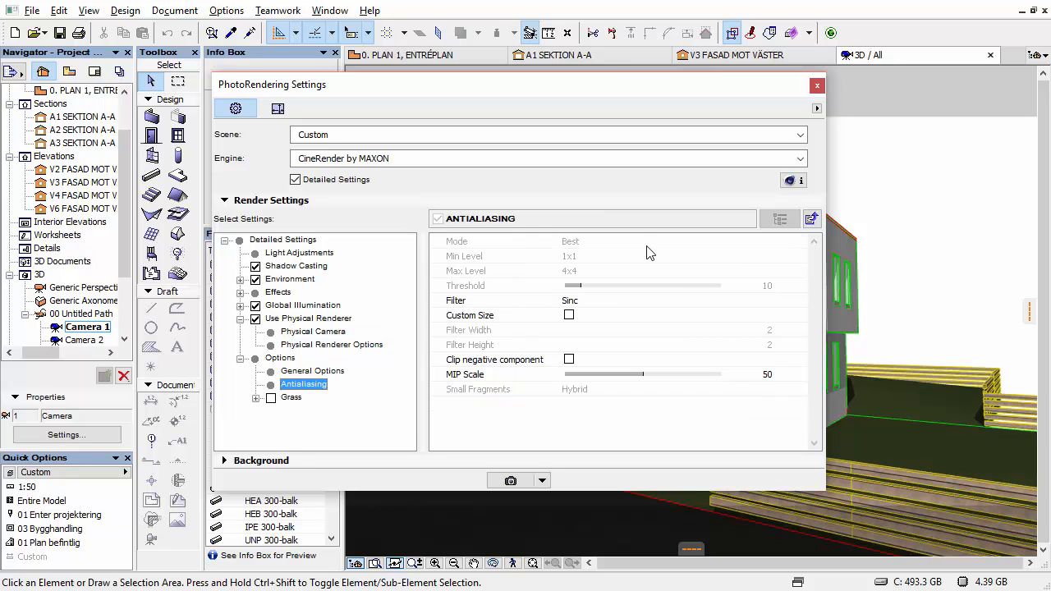
{"action": "key", "text": "Left"}
{"action": "key", "text": "Left"}
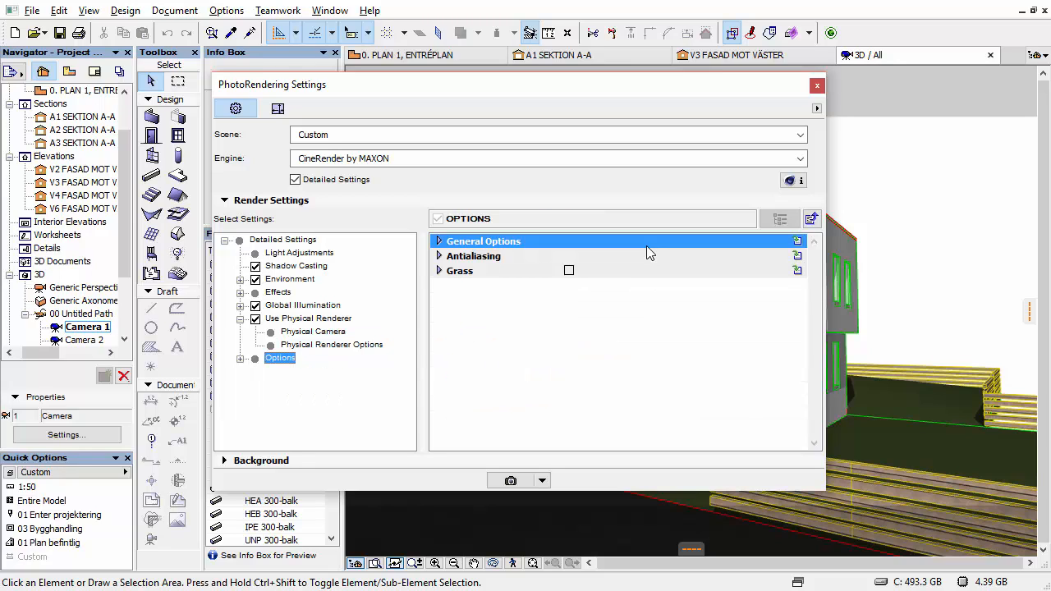
{"action": "key", "text": "Up"}
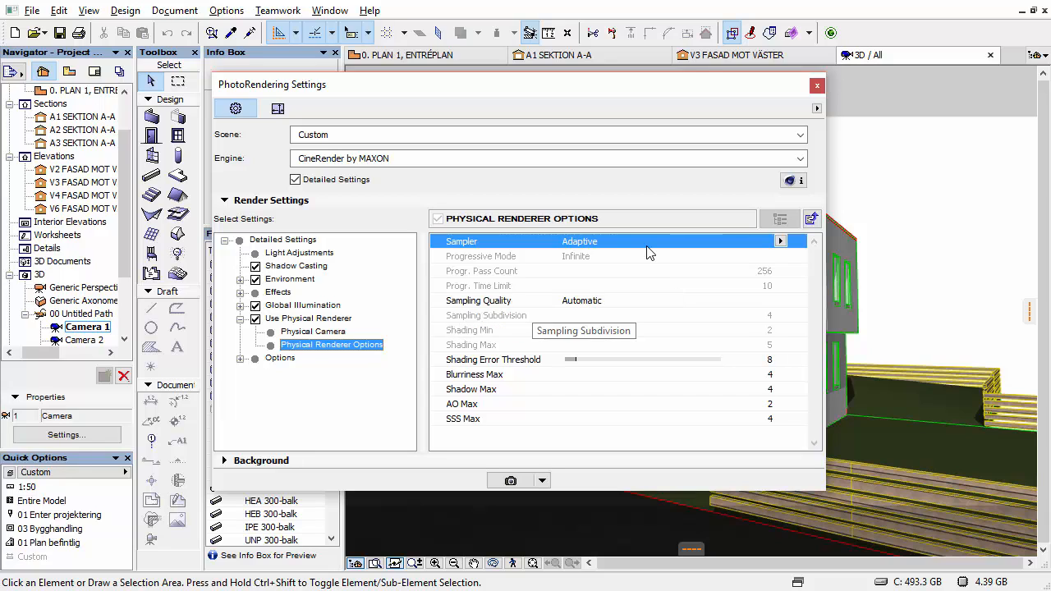
Try the Low, Medium and Custom sampling qualities for the physical renderer and return Sampling Quality to Automatic.
{"action": "key", "text": "Down"}
{"action": "left_click", "coordinate": [780, 301]}
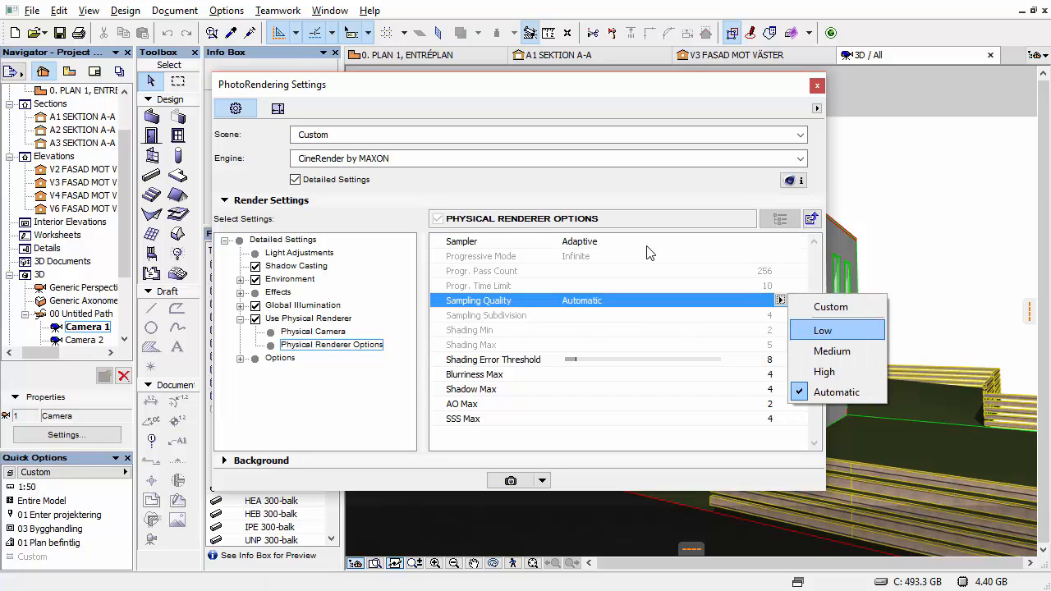
{"action": "left_click", "coordinate": [823, 330]}
{"action": "left_click", "coordinate": [781, 301]}
{"action": "left_click", "coordinate": [829, 353]}
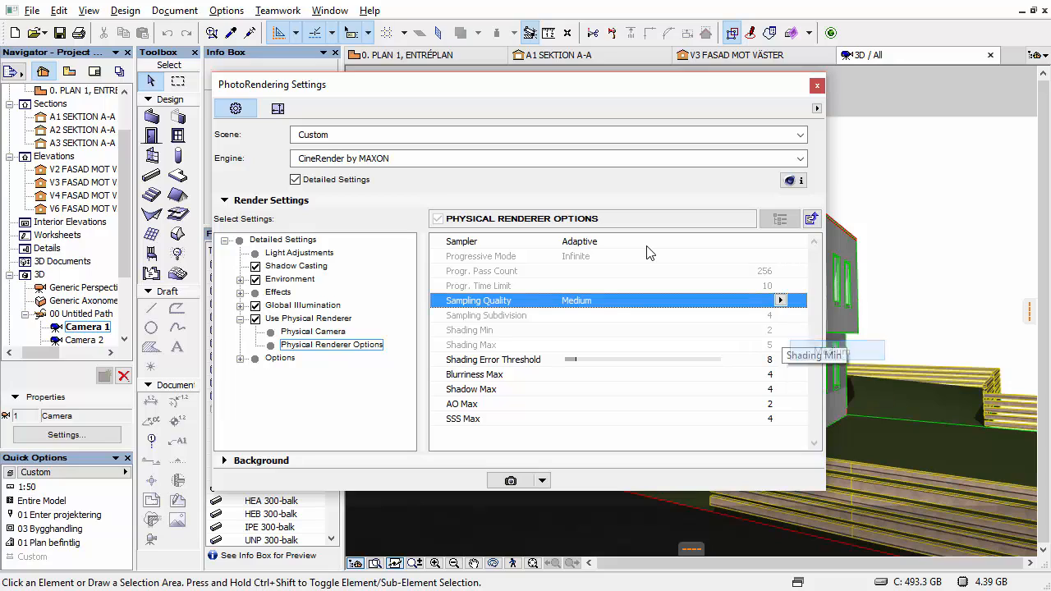
{"action": "left_click", "coordinate": [780, 300]}
{"action": "left_click", "coordinate": [829, 307]}
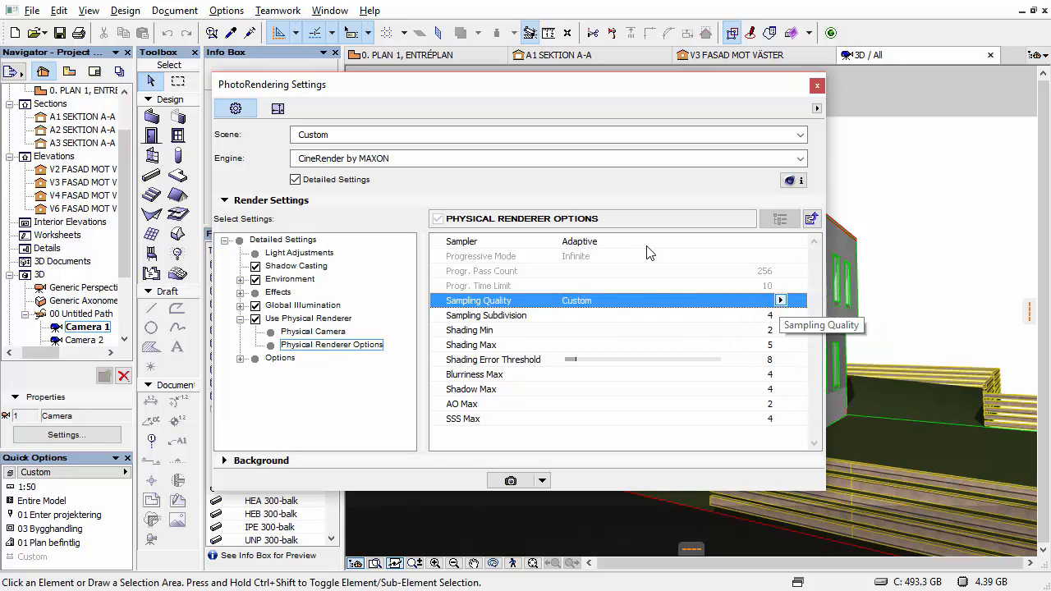
{"action": "left_click", "coordinate": [781, 301]}
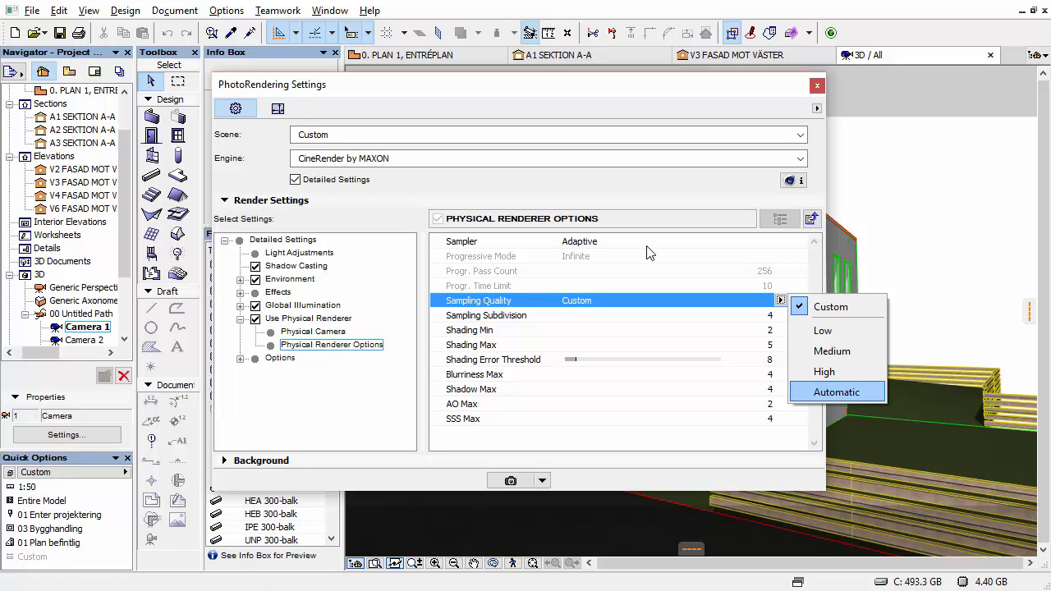
{"action": "left_click", "coordinate": [836, 392]}
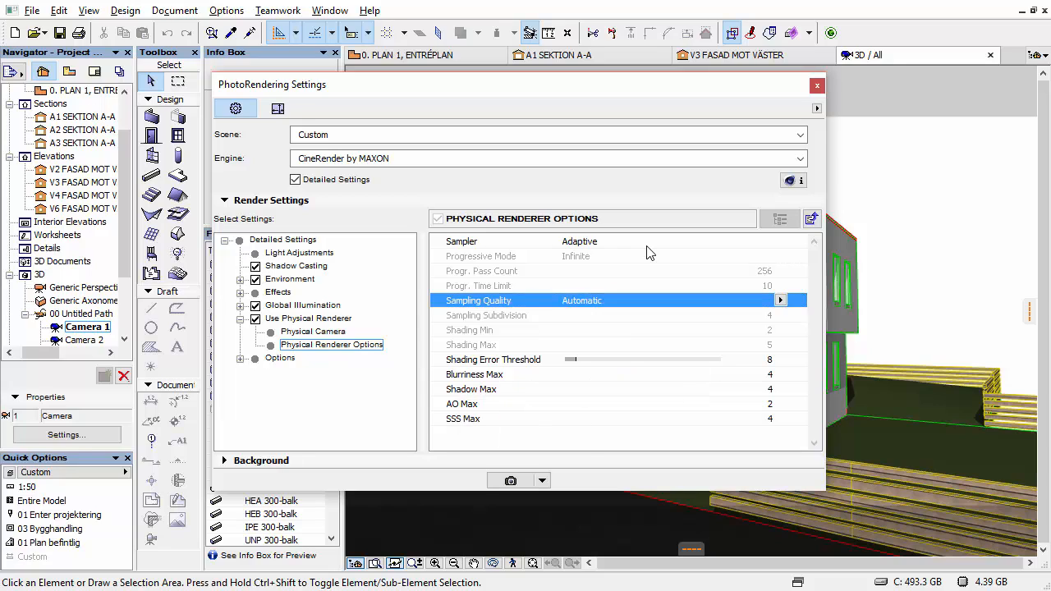
Set the physical renderer's Shading Error Threshold to 10%.
{"action": "left_click", "coordinate": [529, 360]}
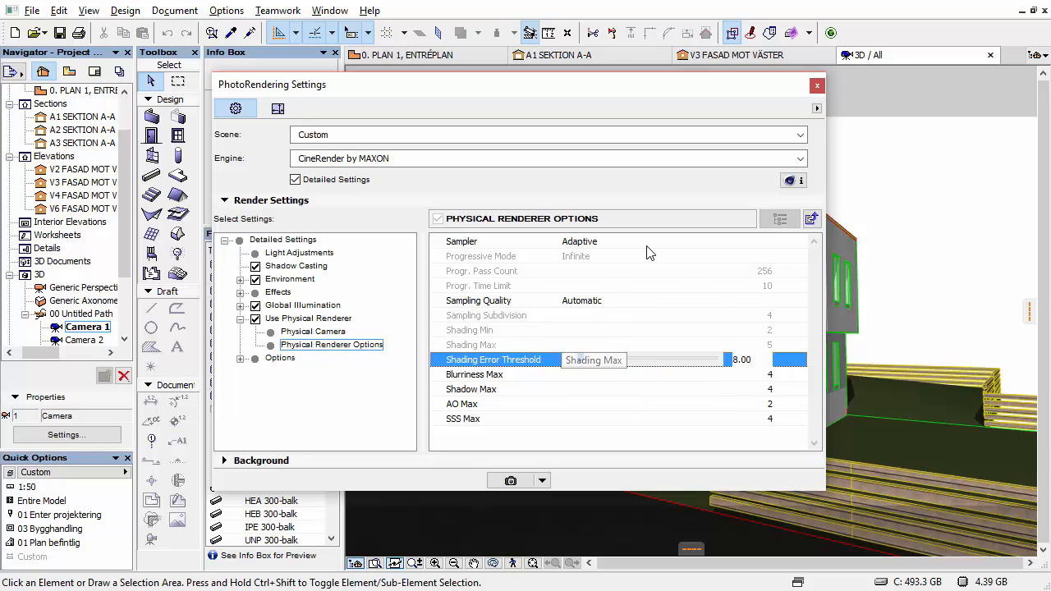
{"action": "mouse_move", "coordinate": [580, 359]}
{"action": "left_mouse_down"}
{"action": "mouse_move", "coordinate": [695, 359]}
{"action": "mouse_move", "coordinate": [579, 359]}
{"action": "mouse_move", "coordinate": [597, 359]}
{"action": "left_mouse_up"}
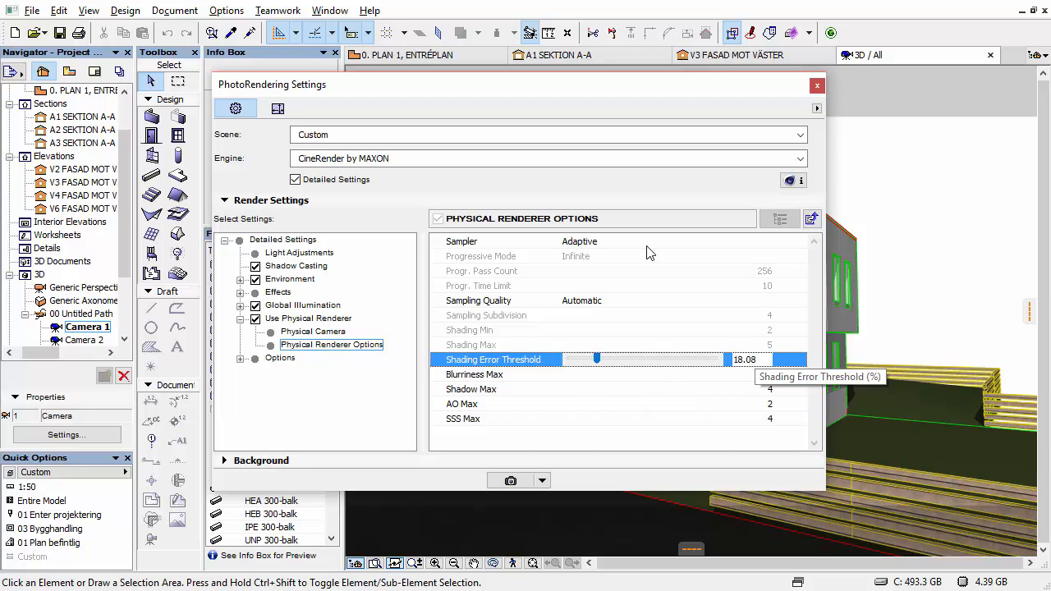
{"action": "double_click", "coordinate": [750, 359]}
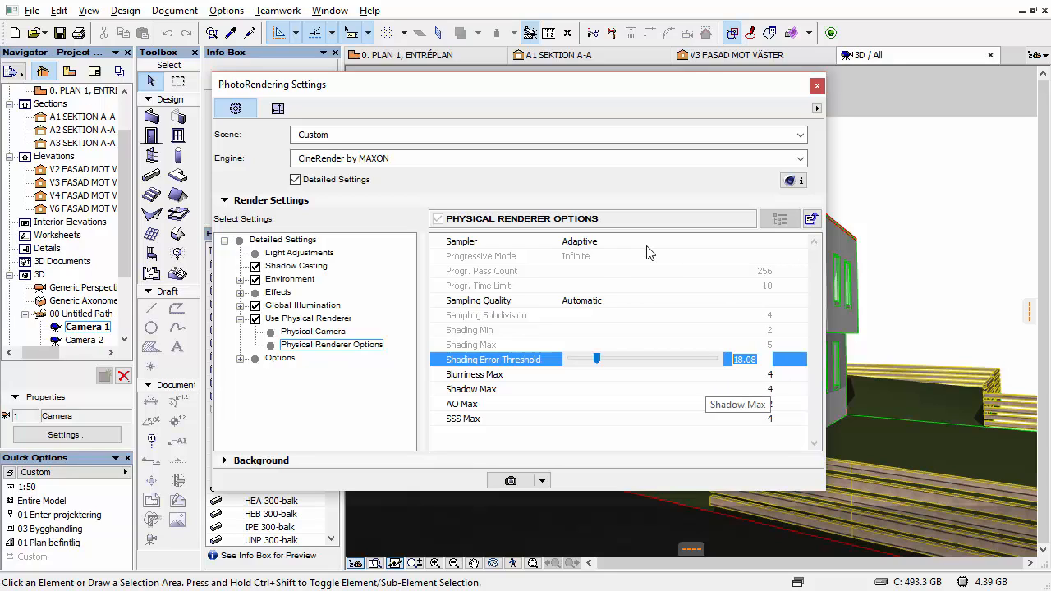
{"action": "type", "text": "10"}
{"action": "key", "text": "Return"}
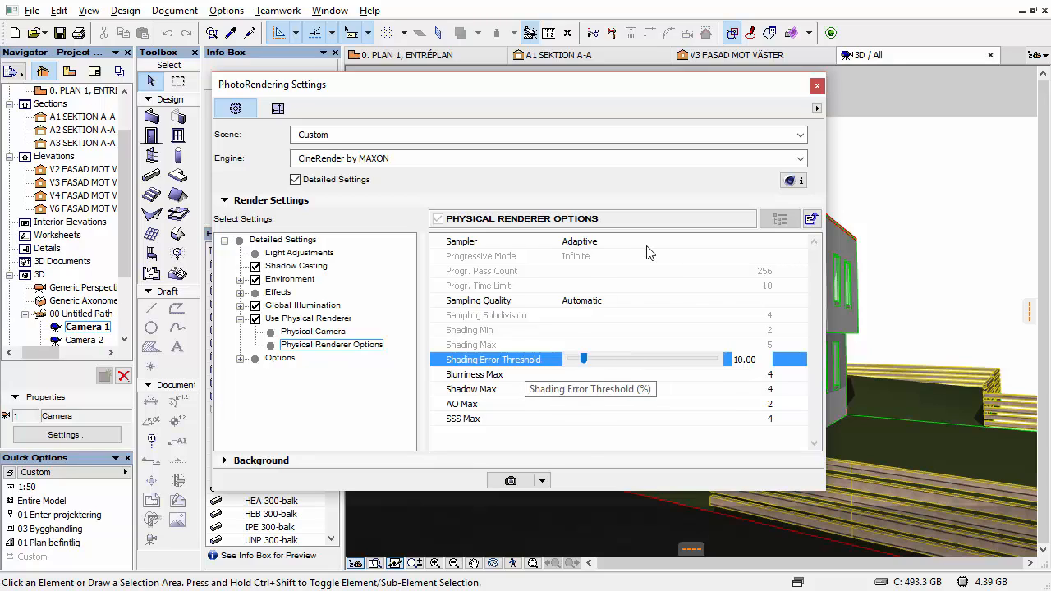
Try a Shading Error Threshold of 19%, restore it to 10%, and collapse the Use Physical Renderer group.
{"action": "left_click_drag", "start_coordinate": [584, 359], "coordinate": [585, 359]}
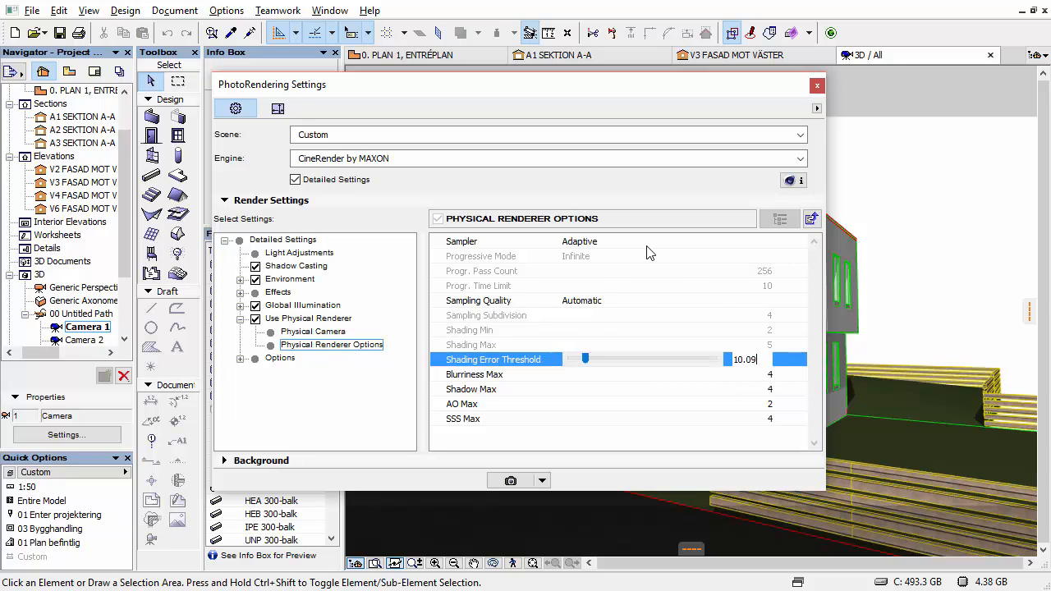
{"action": "left_click_drag", "start_coordinate": [758, 360], "coordinate": [720, 367]}
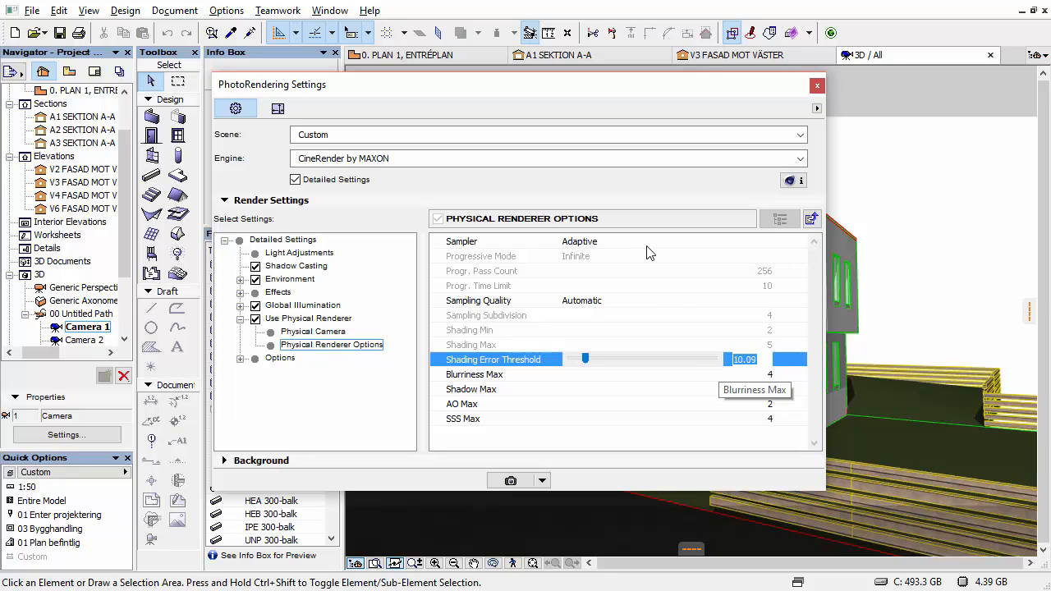
{"action": "type", "text": "19"}
{"action": "key", "text": "Return"}
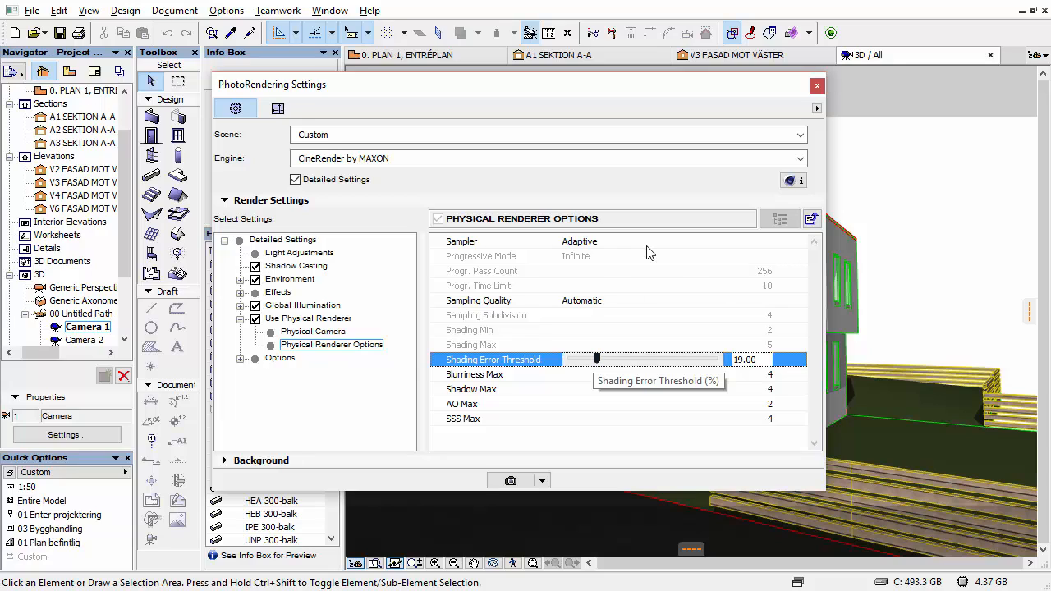
{"action": "left_click_drag", "start_coordinate": [596, 360], "coordinate": [585, 360]}
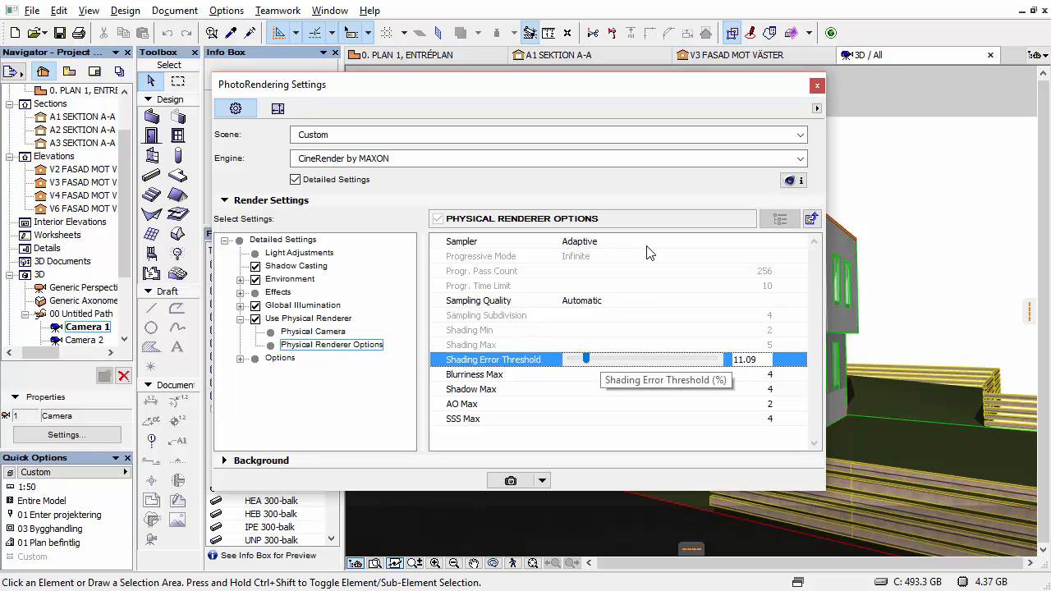
{"action": "left_click_drag", "start_coordinate": [758, 360], "coordinate": [725, 367]}
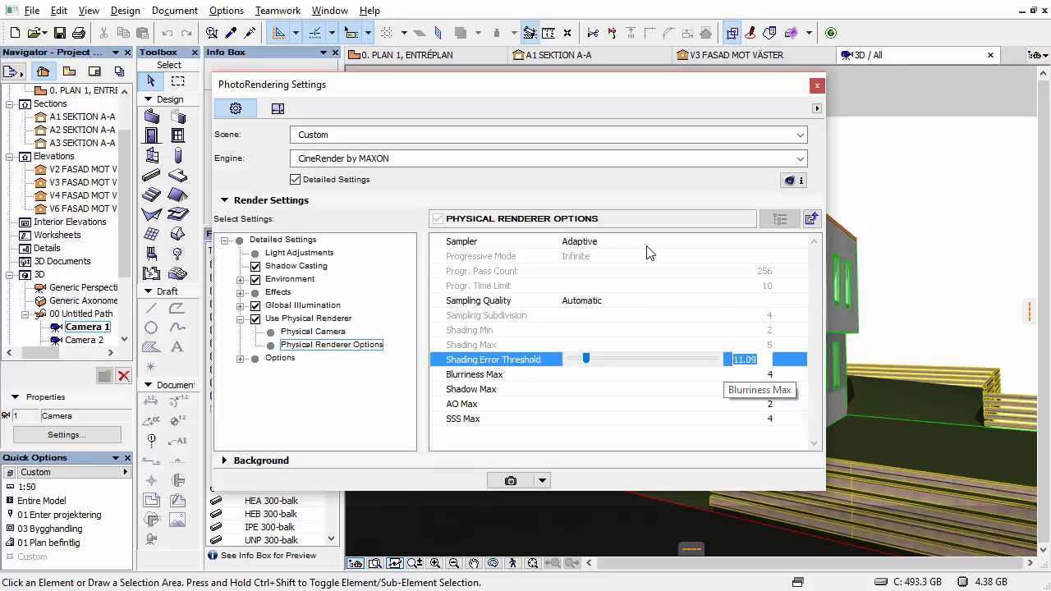
{"action": "type", "text": "10"}
{"action": "key", "text": "Return"}
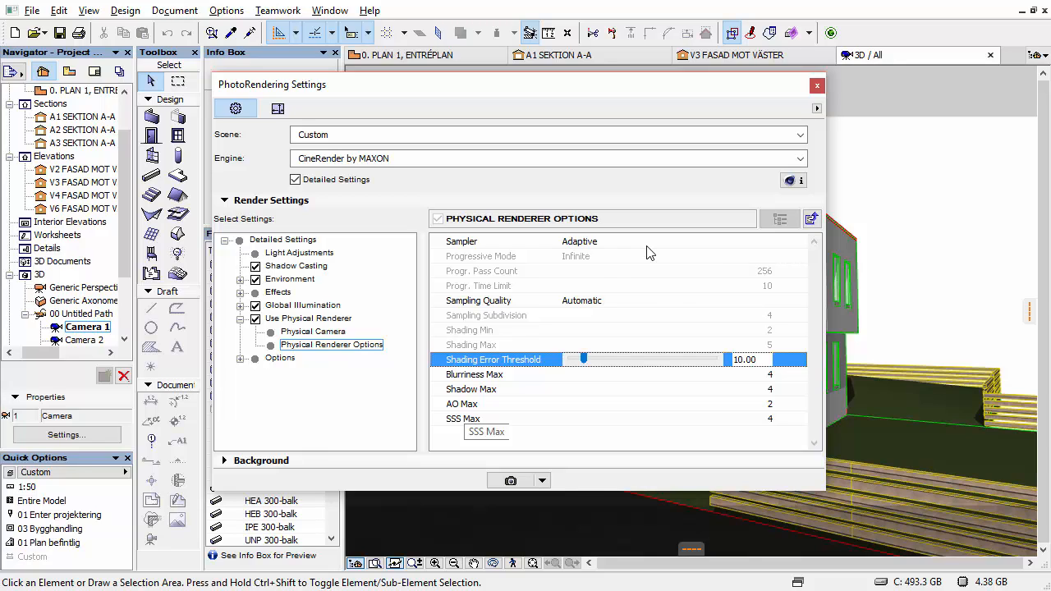
{"action": "left_click", "coordinate": [239, 318]}
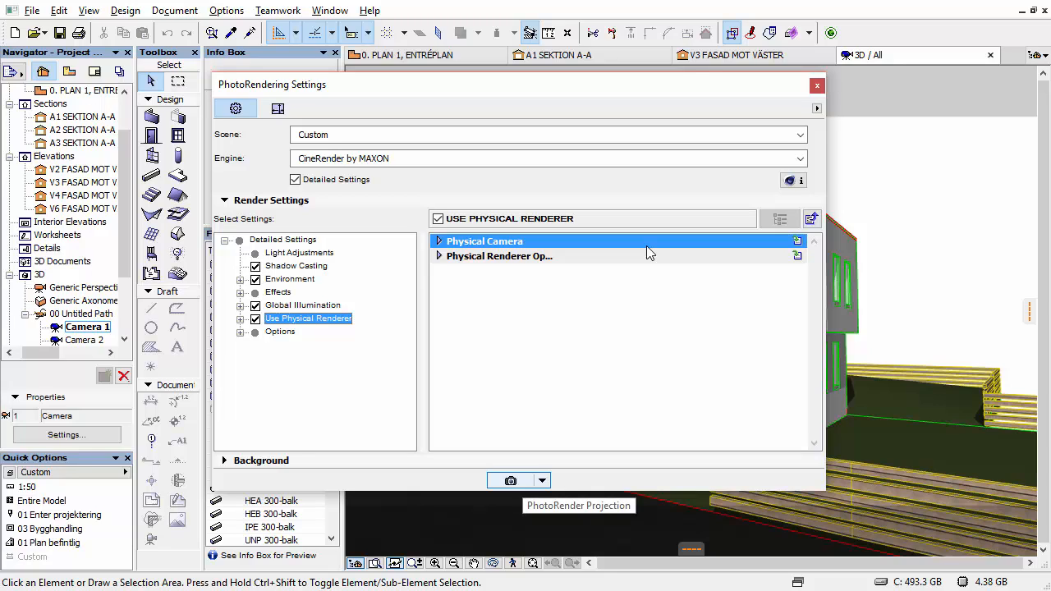
Render the Camera 1 view with the custom scene settings, and examine the sky in the finished picture with the render settings closed.
{"action": "left_click", "coordinate": [519, 481]}
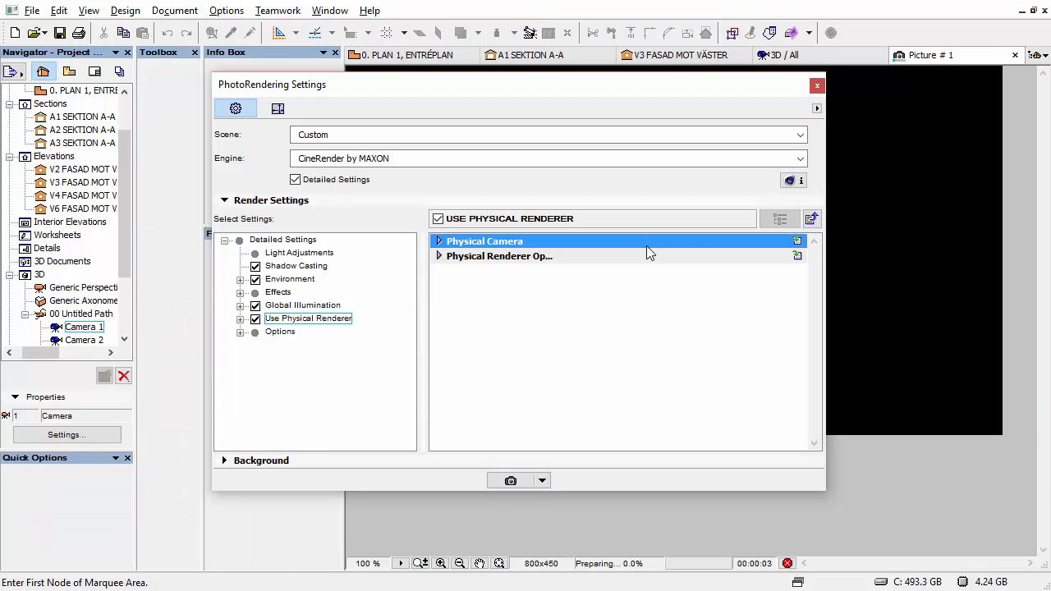
{"action": "left_click_drag", "start_coordinate": [735, 94], "coordinate": [853, 121]}
{"action": "left_click", "coordinate": [935, 112]}
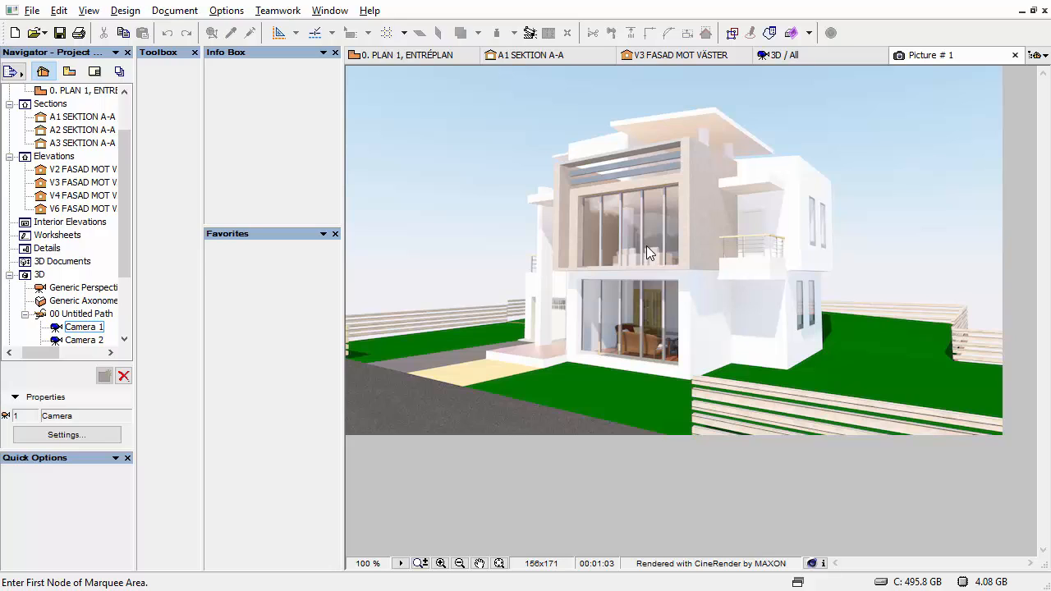
{"action": "mouse_move", "coordinate": [394, 118]}
{"action": "left_mouse_down"}
{"action": "mouse_move", "coordinate": [879, 102]}
{"action": "mouse_move", "coordinate": [976, 130]}
{"action": "mouse_move", "coordinate": [734, 64]}
{"action": "mouse_move", "coordinate": [435, 97]}
{"action": "mouse_move", "coordinate": [373, 251]}
{"action": "mouse_move", "coordinate": [560, 93]}
{"action": "left_mouse_up"}
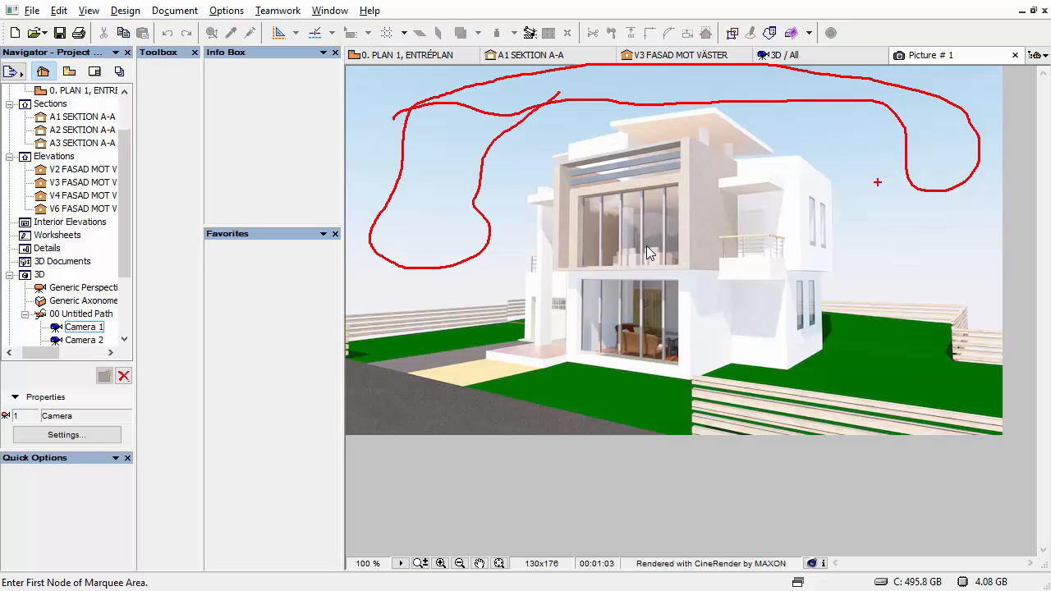
{"action": "key", "text": "Escape"}
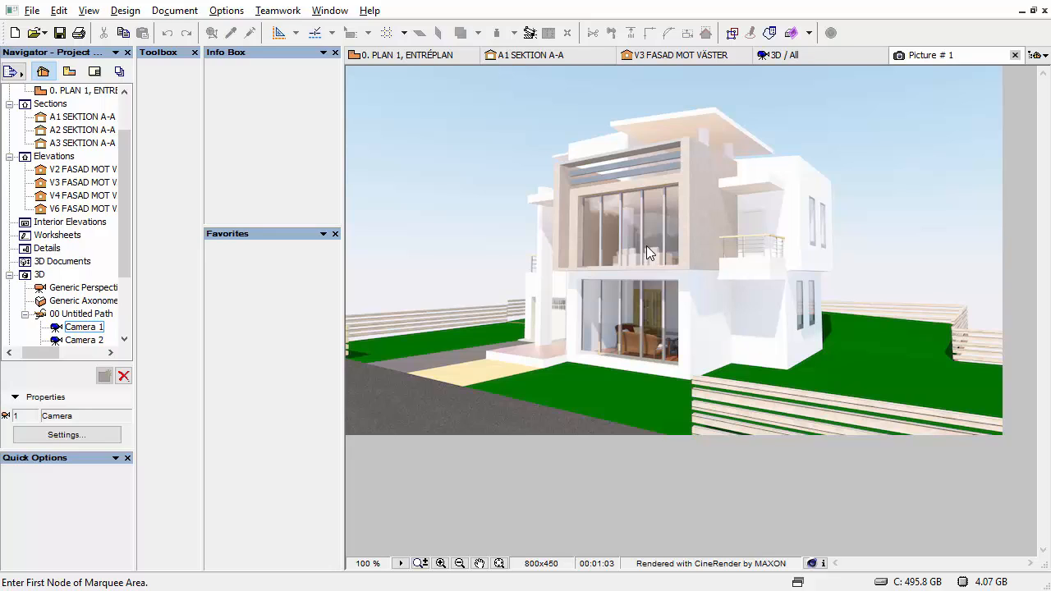
Close the rendered picture without saving it.
{"action": "left_click", "coordinate": [1015, 55]}
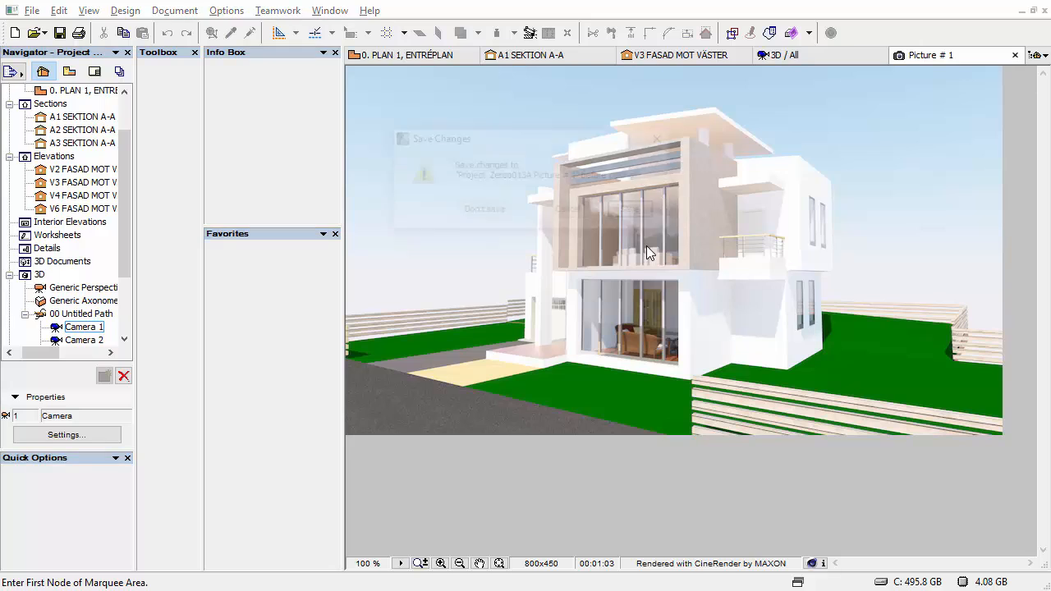
{"action": "left_click", "coordinate": [570, 211]}
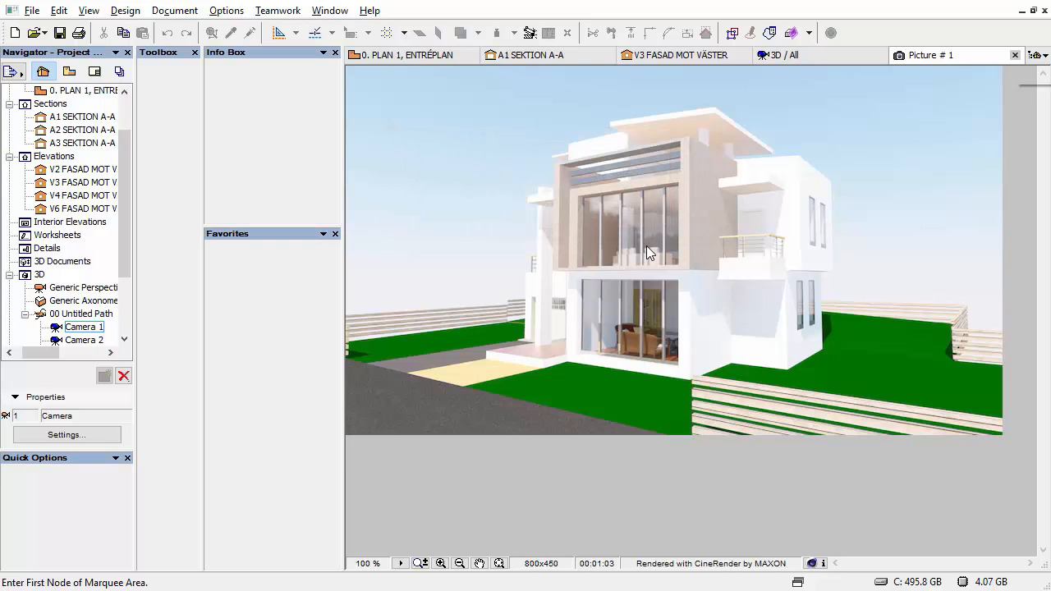
{"action": "left_click", "coordinate": [1015, 55]}
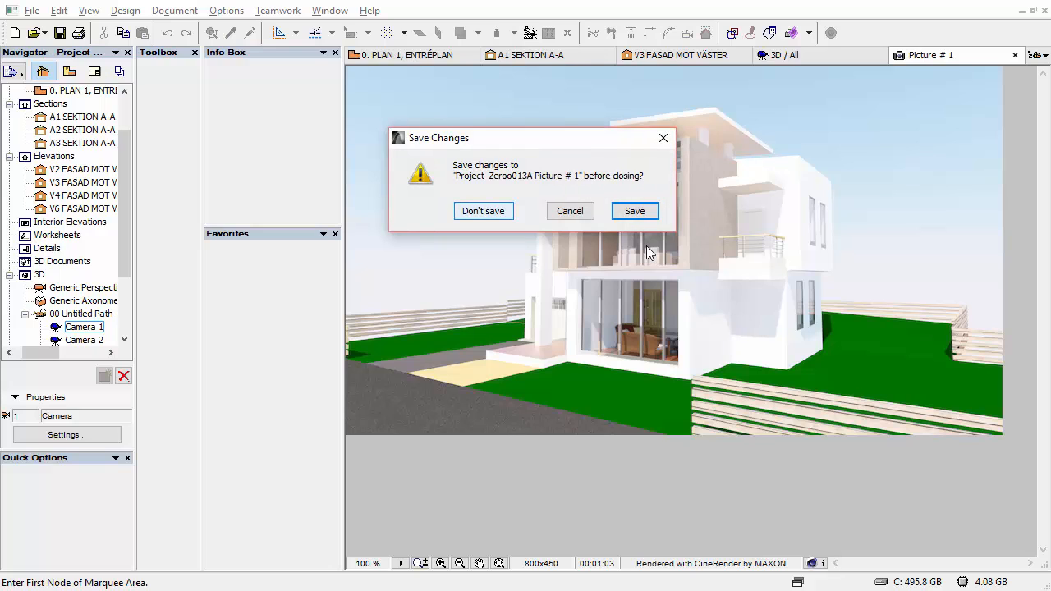
{"action": "key", "text": "Return"}
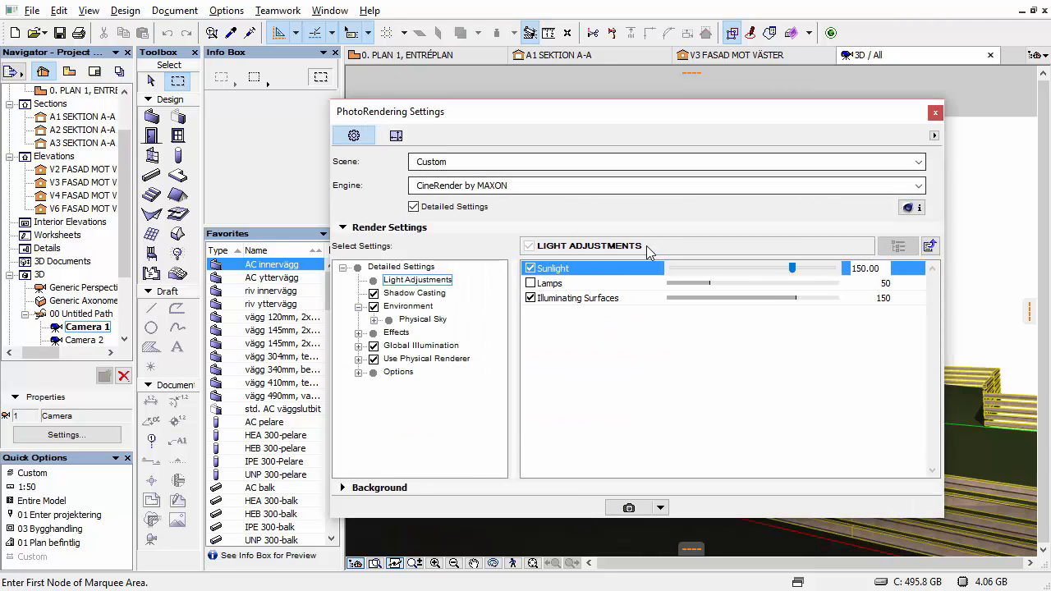
Open the scene manager and look through the external and interior scenes in the MN_Rendering Settings folder.
{"action": "left_click", "coordinate": [657, 162]}
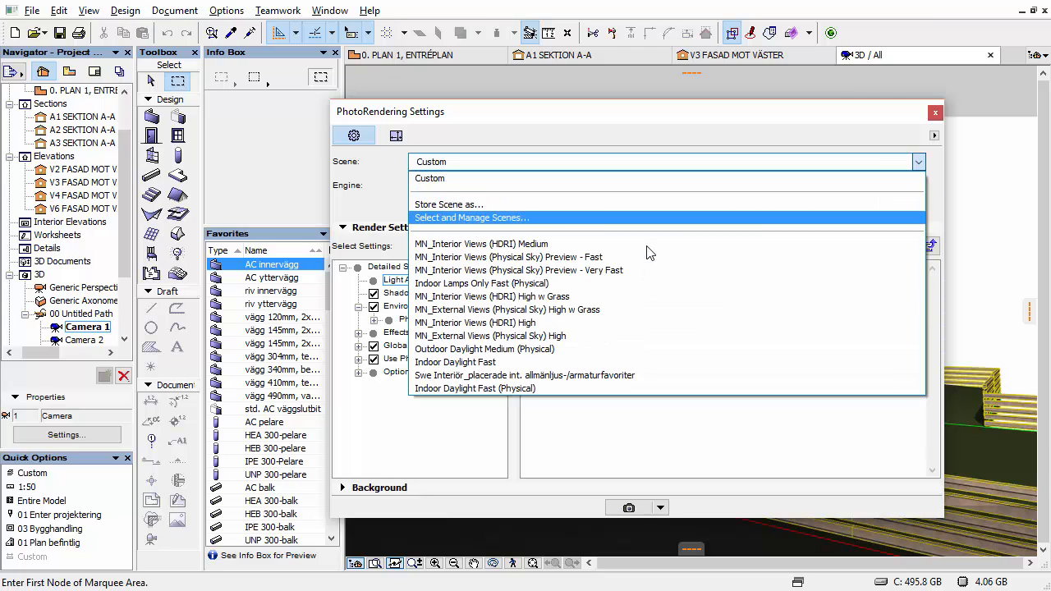
{"action": "key", "text": "Return"}
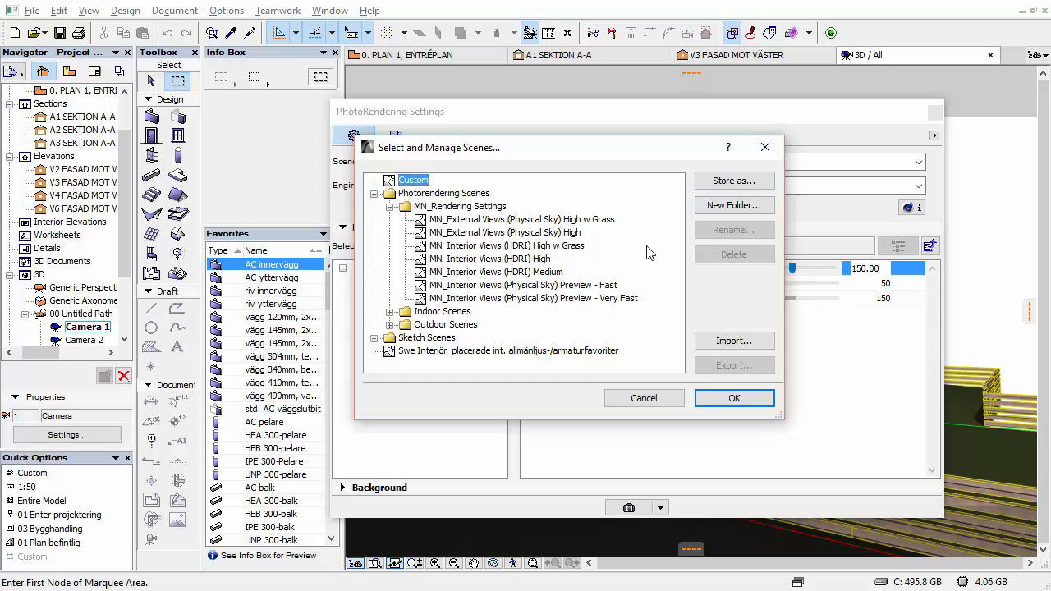
{"action": "left_click_drag", "start_coordinate": [674, 149], "coordinate": [230, 135]}
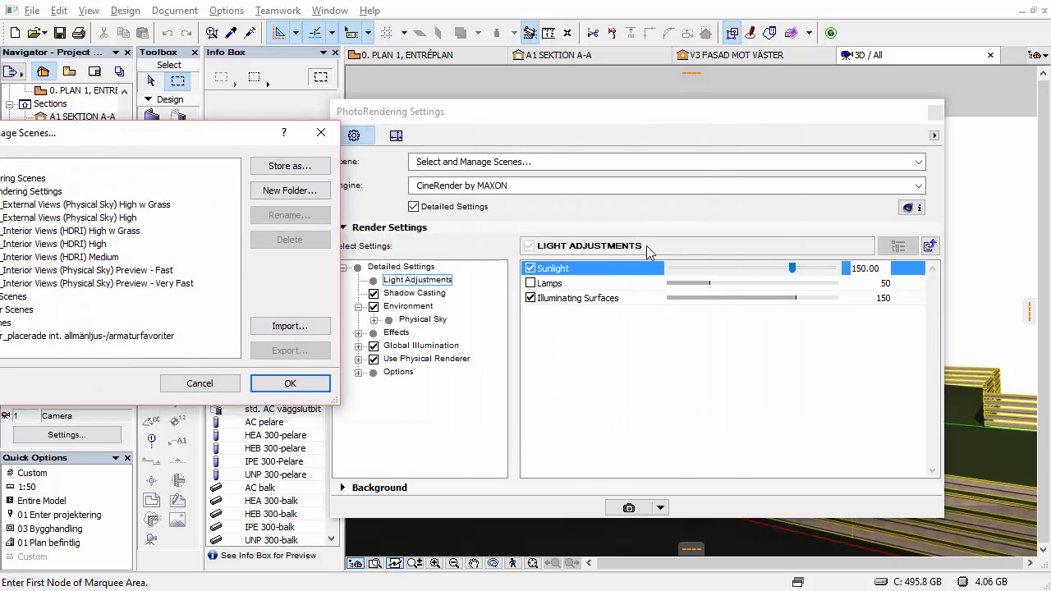
{"action": "left_click_drag", "start_coordinate": [203, 139], "coordinate": [645, 129]}
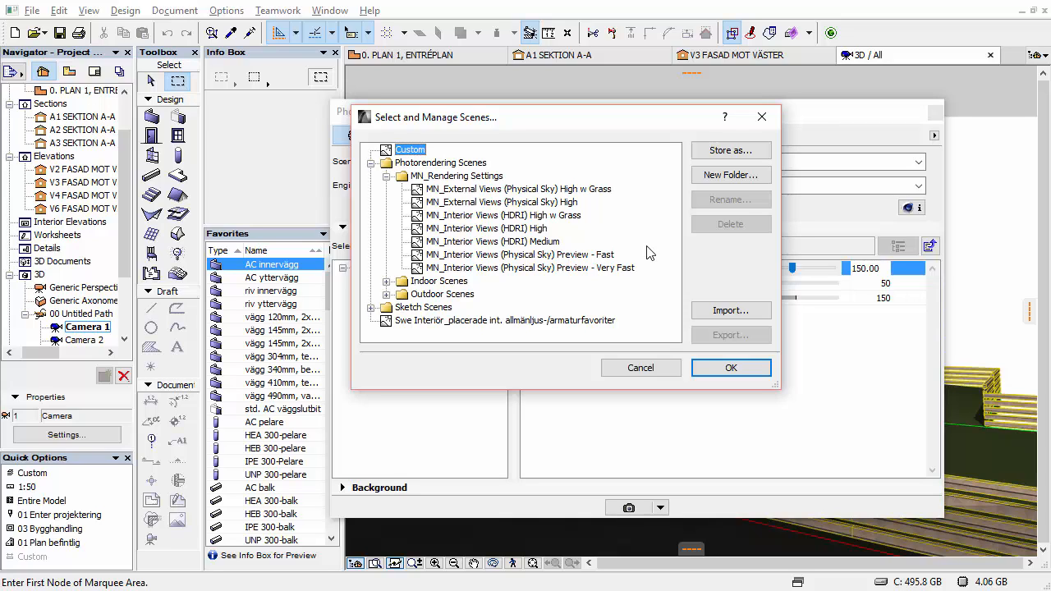
{"action": "key", "text": "Down"}
{"action": "key", "text": "Down"}
{"action": "key", "text": "Down"}
{"action": "key", "text": "Down"}
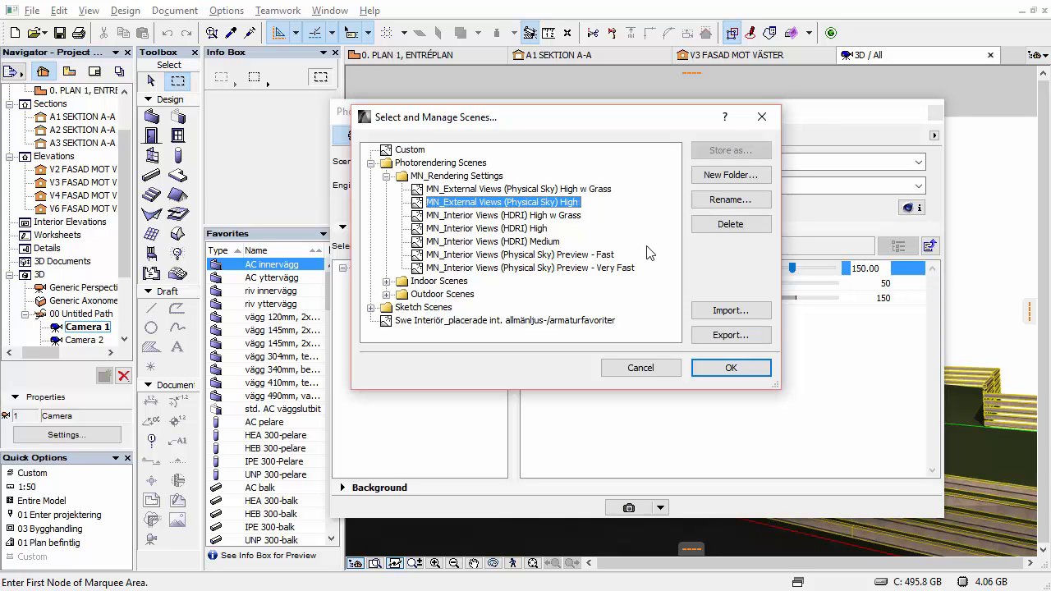
{"action": "key", "text": "Down"}
{"action": "key", "text": "Down"}
{"action": "key", "text": "Down"}
{"action": "key", "text": "Down"}
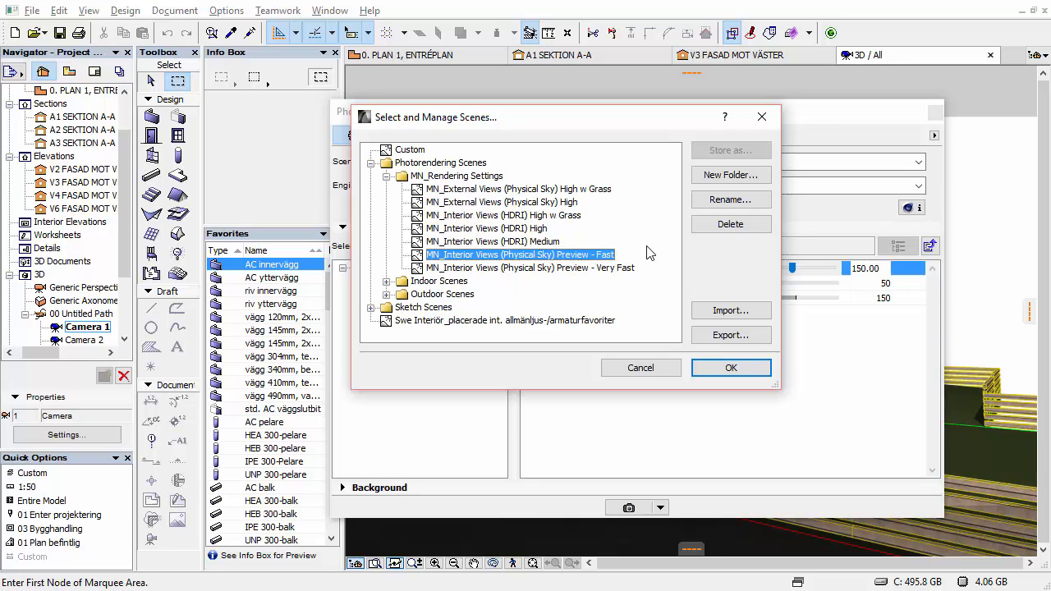
Apply the MN_External Views (Physical Sky) High scene from the MN_Rendering Settings folder.
{"action": "key", "text": "Up"}
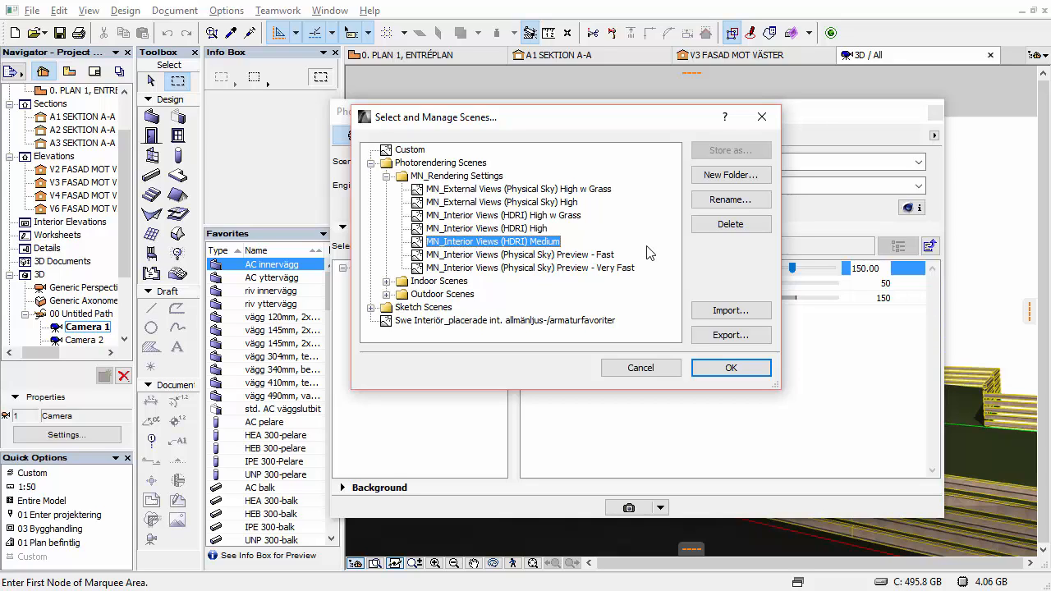
{"action": "key", "text": "Up"}
{"action": "key", "text": "Up"}
{"action": "key", "text": "Up"}
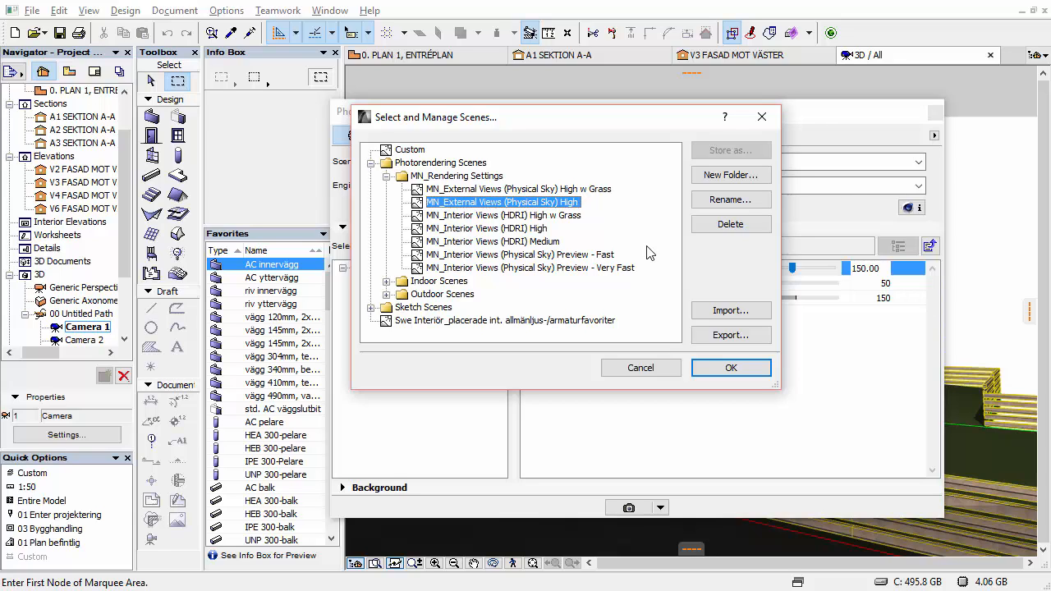
{"action": "key", "text": "Up"}
{"action": "key", "text": "Down"}
{"action": "key", "text": "Up"}
{"action": "key", "text": "Down"}
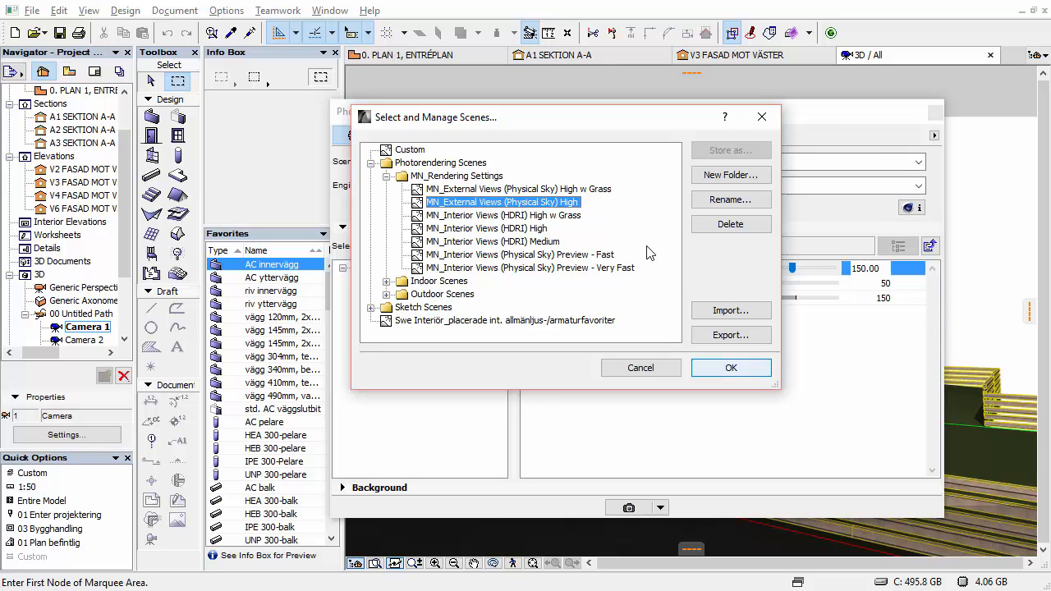
{"action": "key", "text": "Return"}
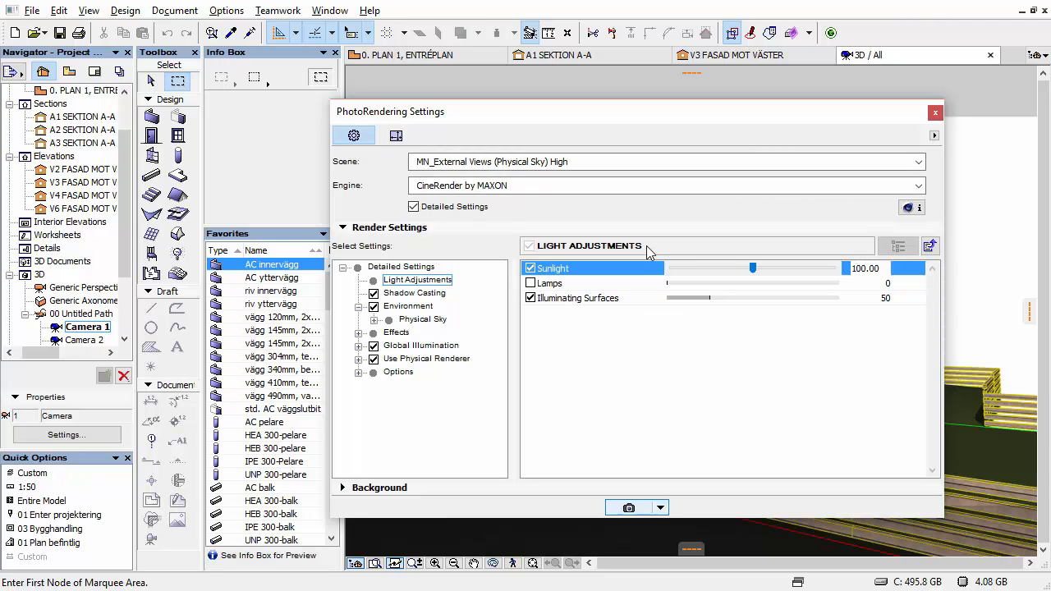
Render the house with the MN_External Views (Physical Sky) High scene and inspect its shaded side wall and upper glazing.
{"action": "left_click", "coordinate": [629, 507]}
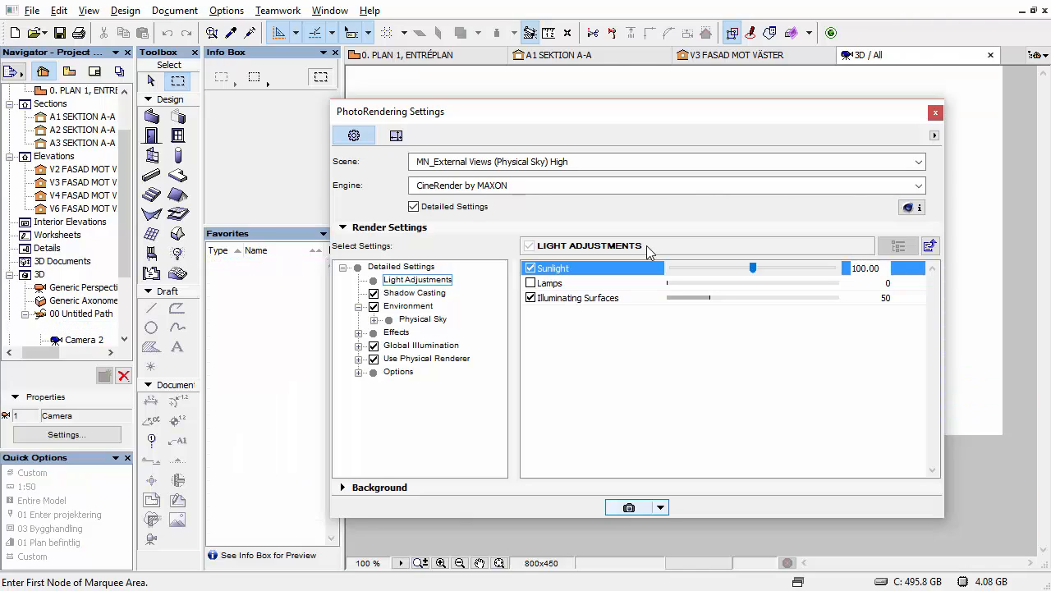
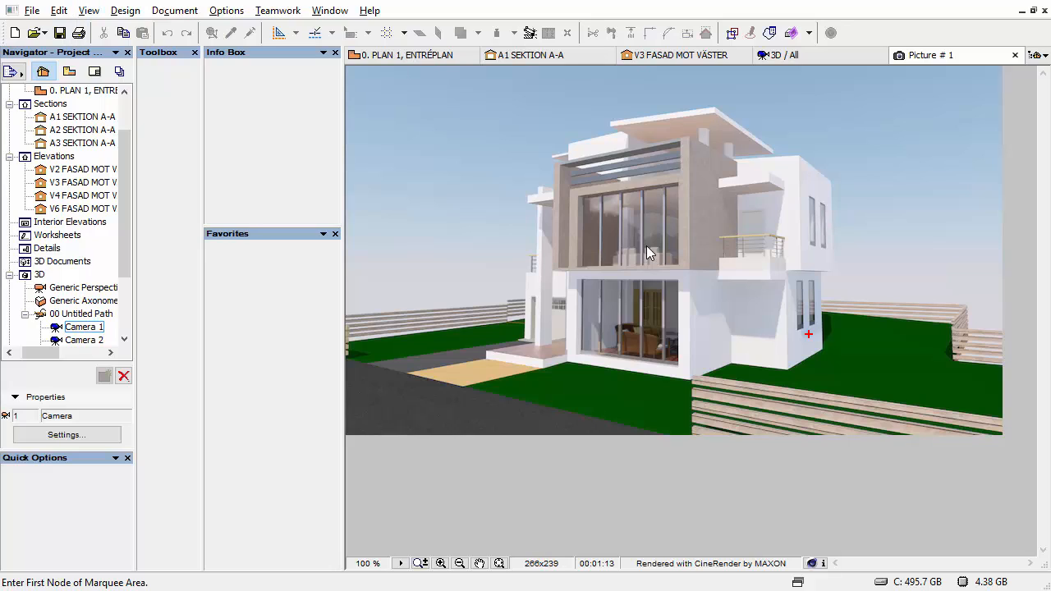
{"action": "mouse_move", "coordinate": [748, 300]}
{"action": "left_mouse_down"}
{"action": "mouse_move", "coordinate": [759, 311]}
{"action": "mouse_move", "coordinate": [769, 302]}
{"action": "left_mouse_up"}
{"action": "mouse_move", "coordinate": [590, 209]}
{"action": "left_mouse_down"}
{"action": "mouse_move", "coordinate": [618, 215]}
{"action": "mouse_move", "coordinate": [640, 237]}
{"action": "mouse_move", "coordinate": [675, 238]}
{"action": "mouse_move", "coordinate": [622, 251]}
{"action": "left_mouse_up"}
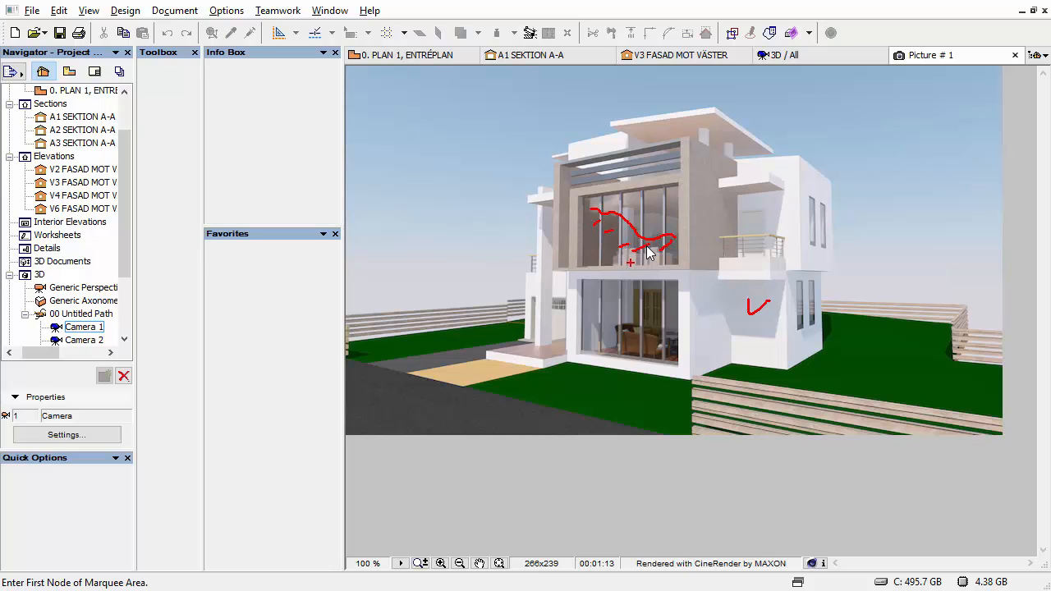
{"action": "key", "text": "Escape"}
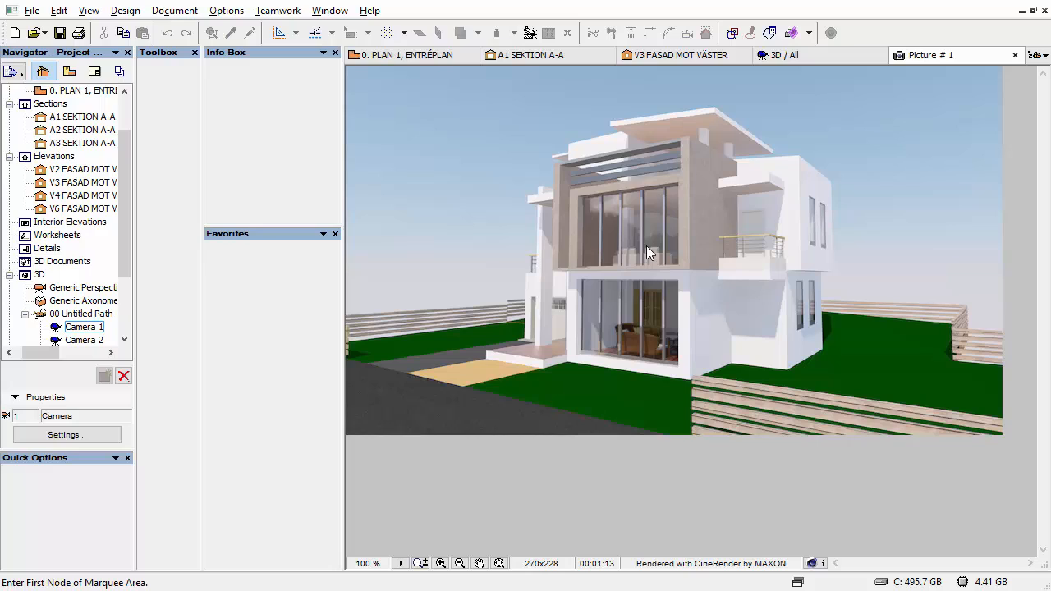
{"action": "key", "text": "ctrl+2"}
{"action": "left_click_drag", "start_coordinate": [748, 331], "coordinate": [775, 315]}
{"action": "key", "text": "Escape"}
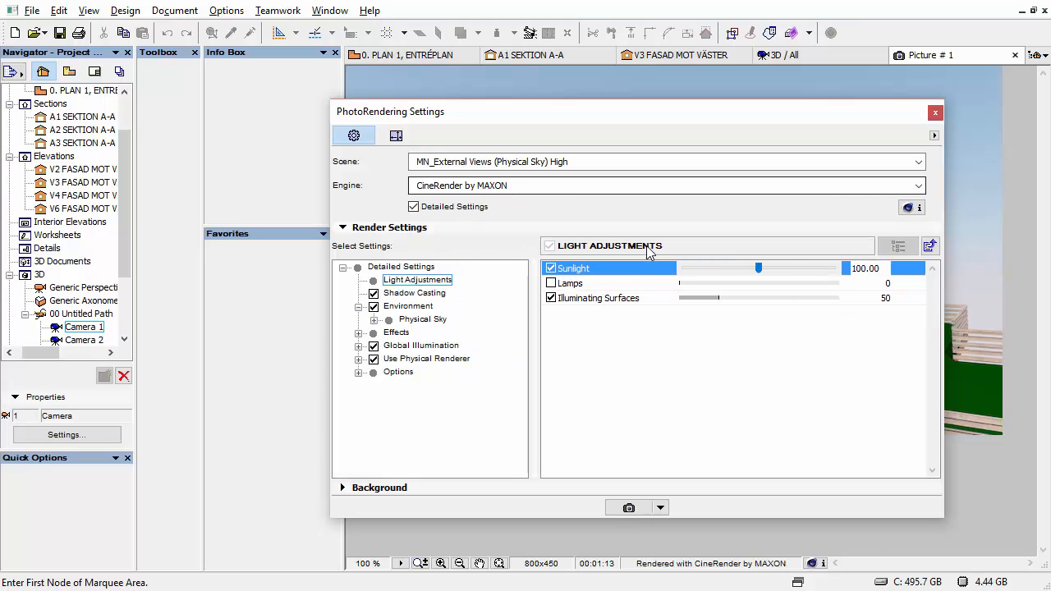
Switch the render scene to MN_External Views (Physical Sky) High w Grass through the scene manager.
{"action": "key", "text": "alt+Down"}
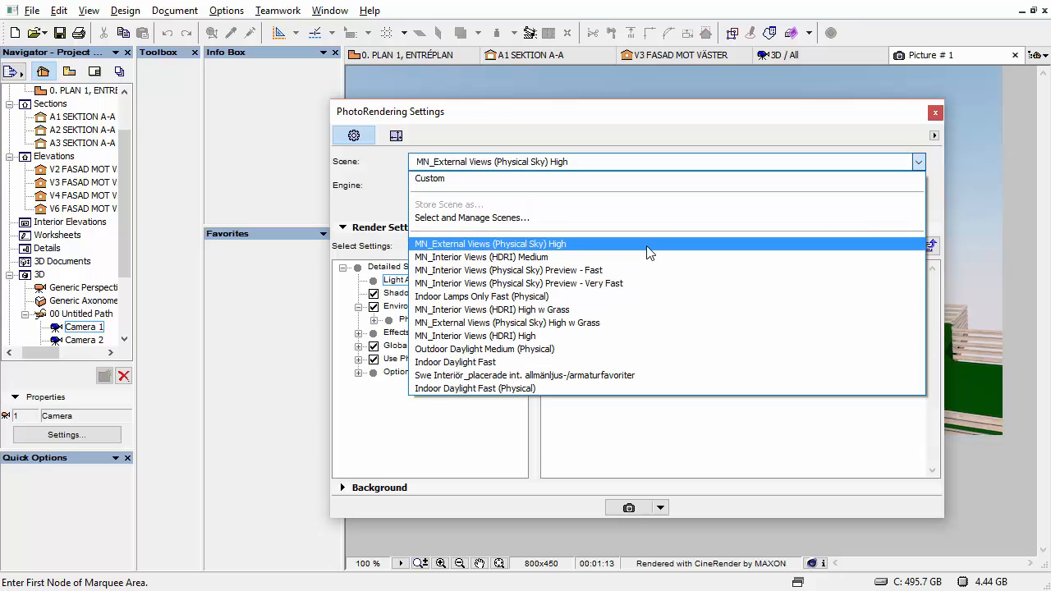
{"action": "key", "text": "Up"}
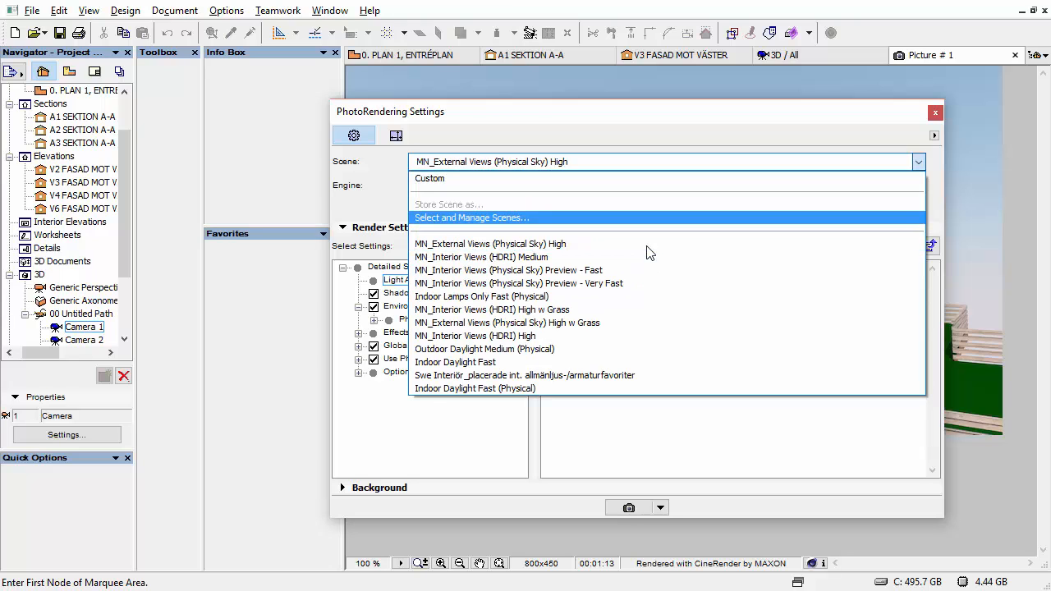
{"action": "key", "text": "Return"}
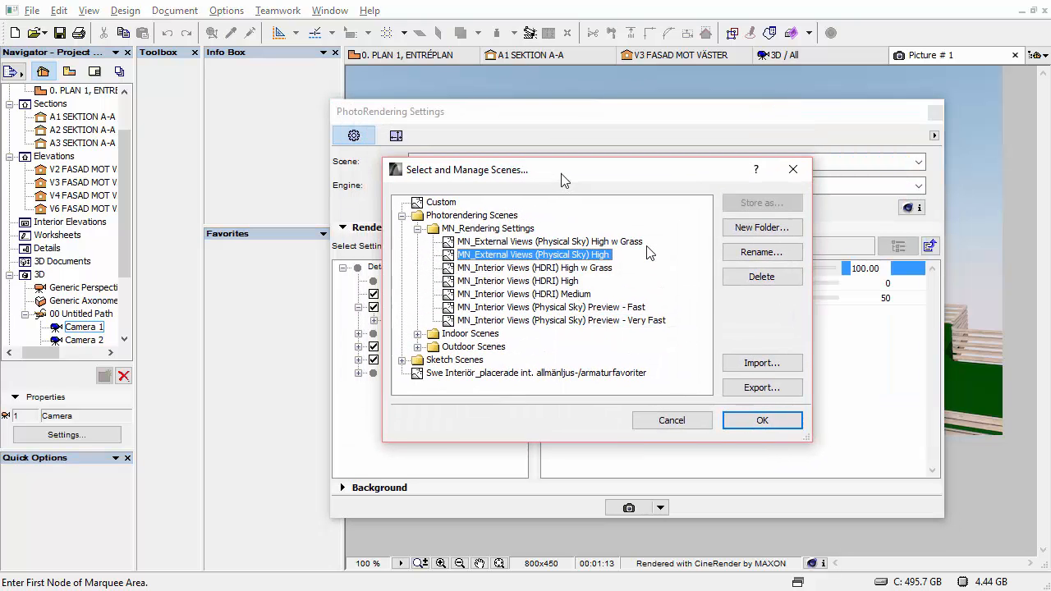
{"action": "key", "text": "Up"}
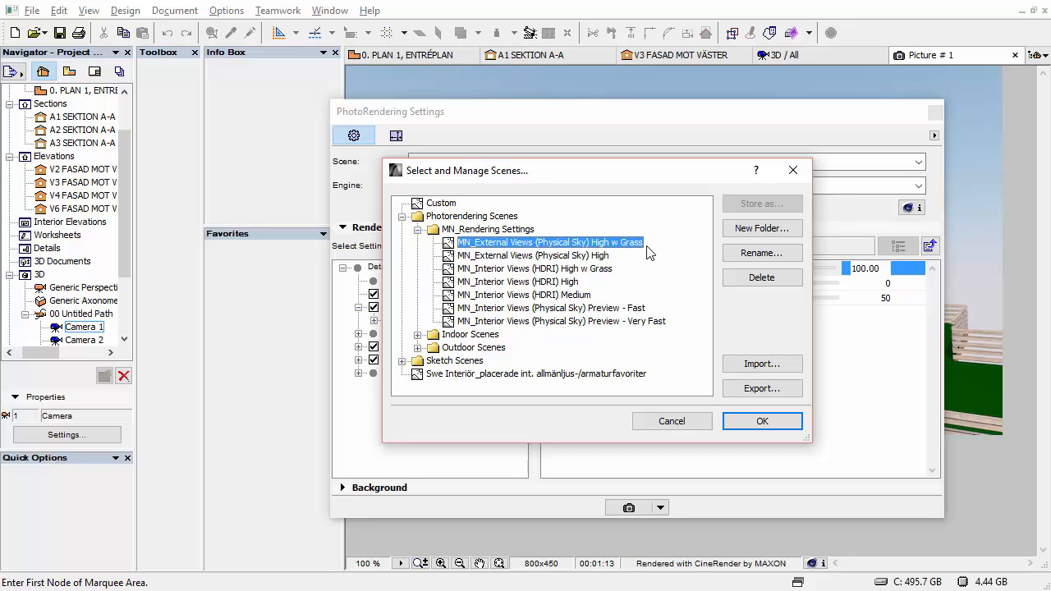
{"action": "key", "text": "Down"}
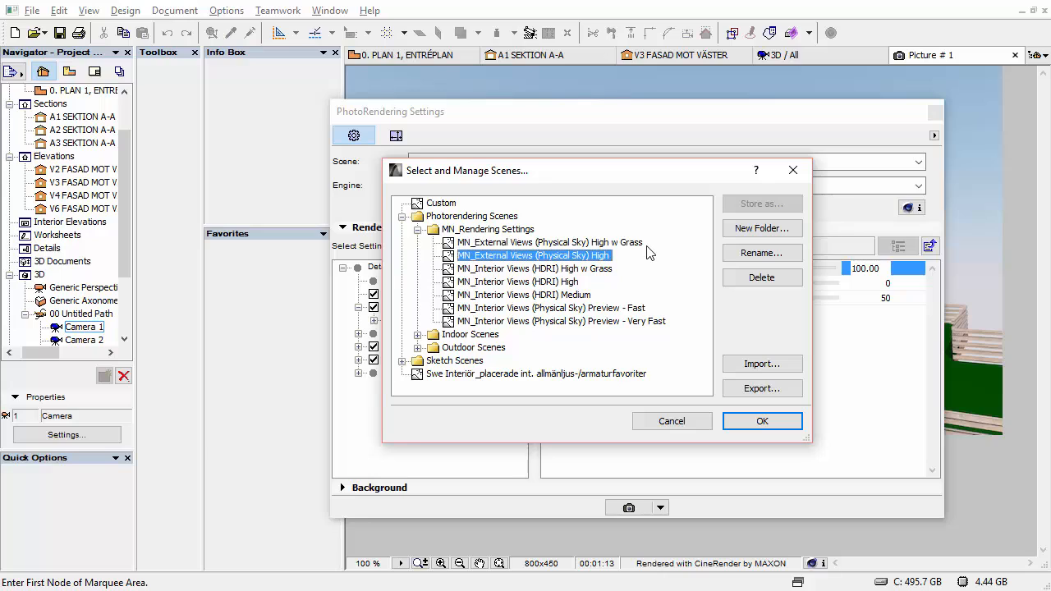
{"action": "key", "text": "Up"}
{"action": "key", "text": "Down"}
{"action": "key", "text": "Down"}
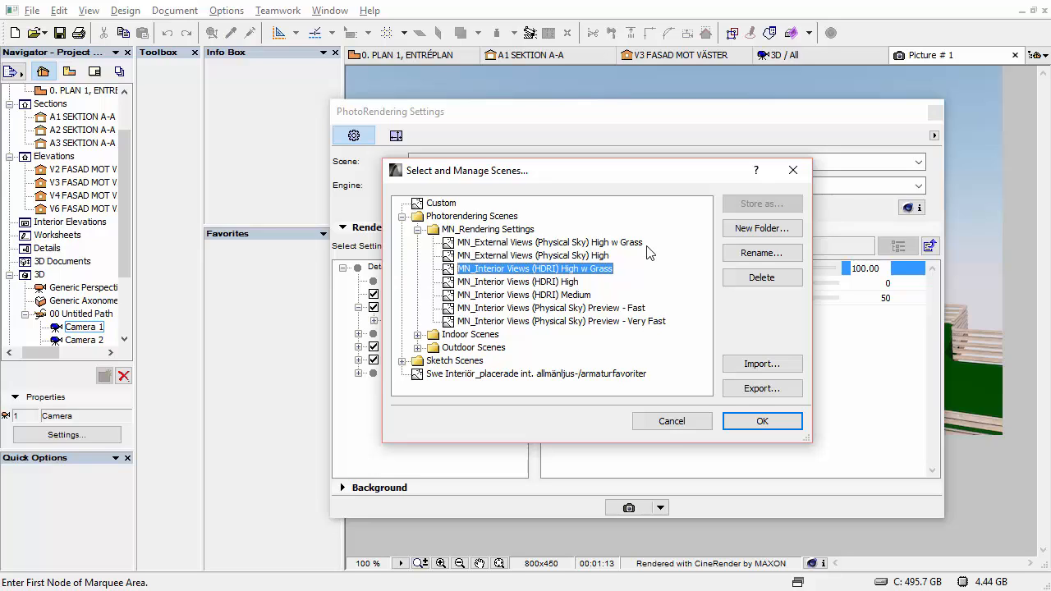
{"action": "key", "text": "Up"}
{"action": "key", "text": "Up"}
{"action": "key", "text": "Down"}
{"action": "key", "text": "Up"}
{"action": "key", "text": "Down"}
{"action": "key", "text": "Up"}
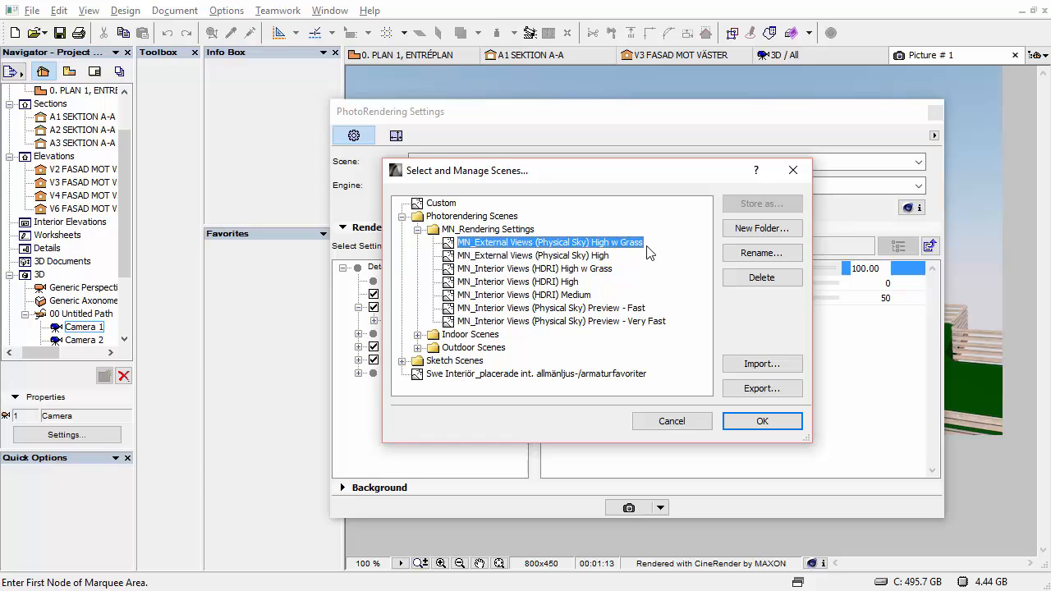
{"action": "key", "text": "Down"}
{"action": "key", "text": "Up"}
{"action": "key", "text": "Return"}
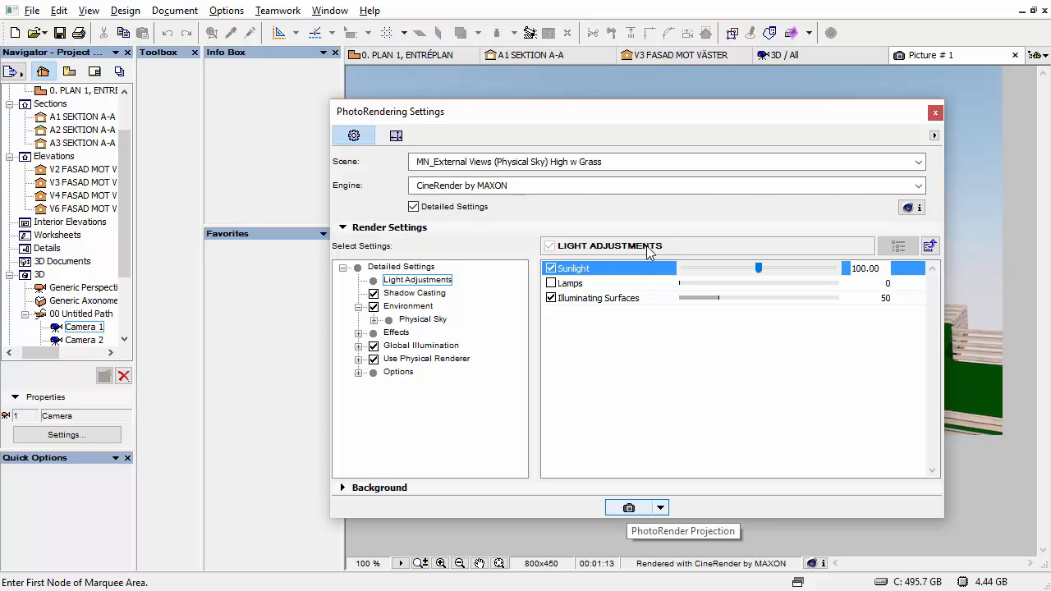
Render the house with the High w Grass scene and inspect the lawn, upper glazing and facade in the new picture.
{"action": "key", "text": "Return"}
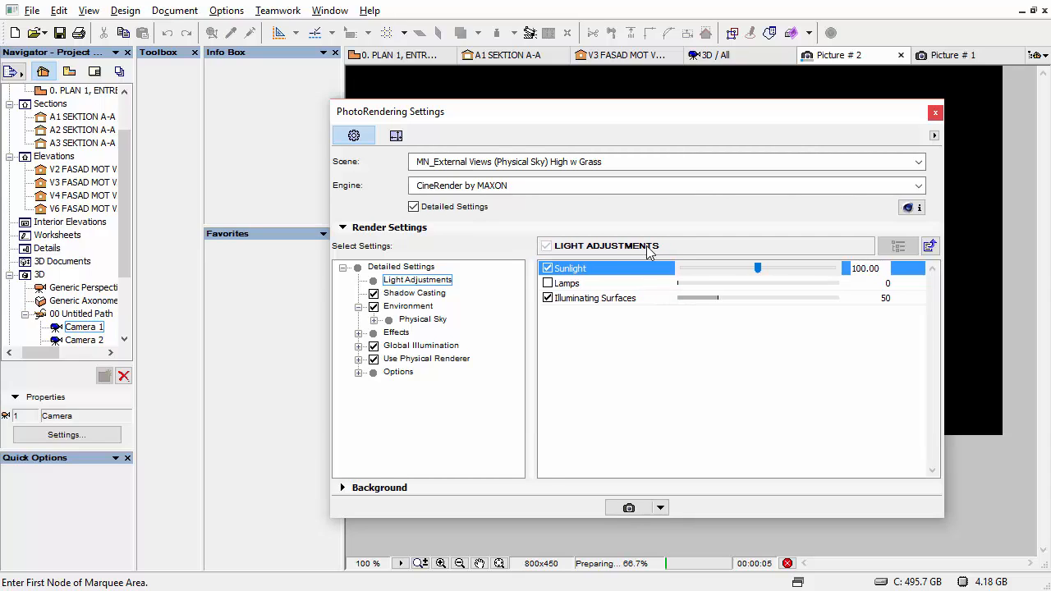
{"action": "left_click", "coordinate": [936, 112]}
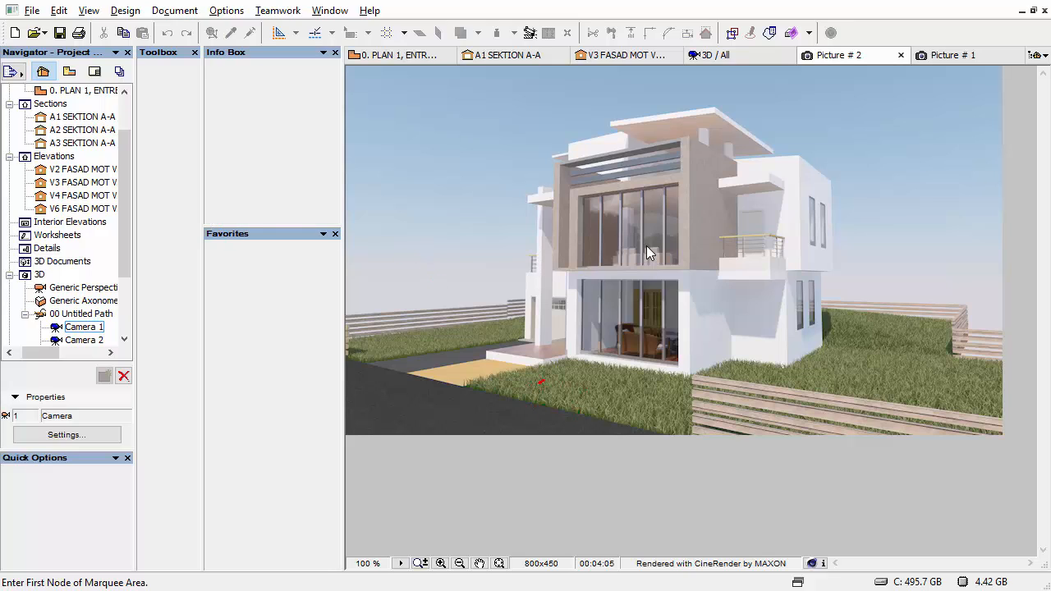
{"action": "mouse_move", "coordinate": [542, 383]}
{"action": "left_mouse_down"}
{"action": "mouse_move", "coordinate": [570, 384]}
{"action": "mouse_move", "coordinate": [548, 388]}
{"action": "left_mouse_up"}
{"action": "mouse_move", "coordinate": [873, 343]}
{"action": "left_mouse_down"}
{"action": "mouse_move", "coordinate": [925, 366]}
{"action": "mouse_move", "coordinate": [826, 309]}
{"action": "mouse_move", "coordinate": [831, 322]}
{"action": "left_mouse_up"}
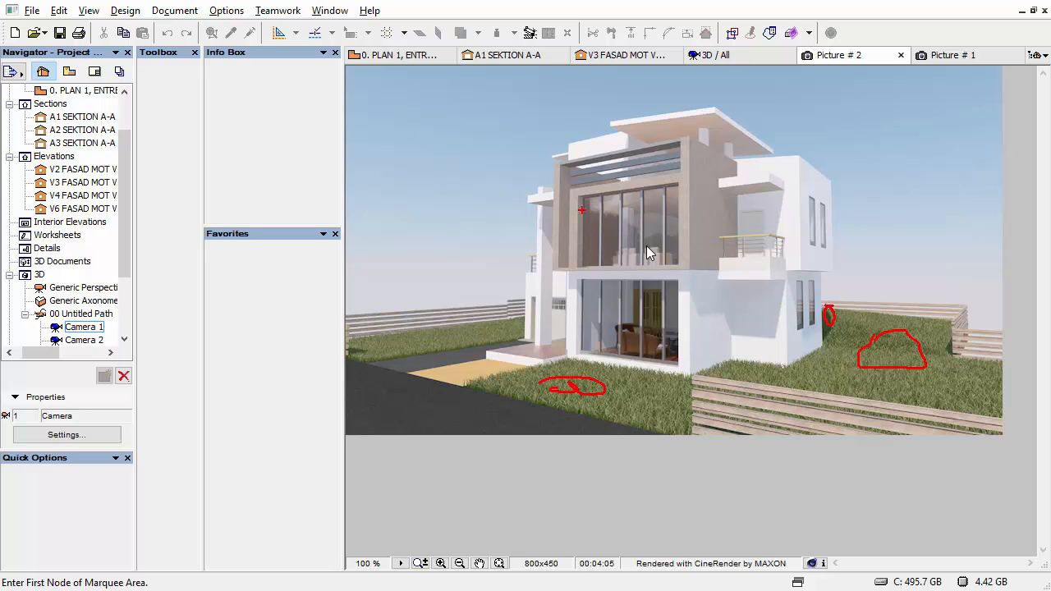
{"action": "mouse_move", "coordinate": [582, 210]}
{"action": "left_mouse_down"}
{"action": "mouse_move", "coordinate": [617, 214]}
{"action": "mouse_move", "coordinate": [650, 236]}
{"action": "left_mouse_up"}
{"action": "left_click_drag", "start_coordinate": [808, 173], "coordinate": [829, 173]}
{"action": "key", "text": "Escape"}
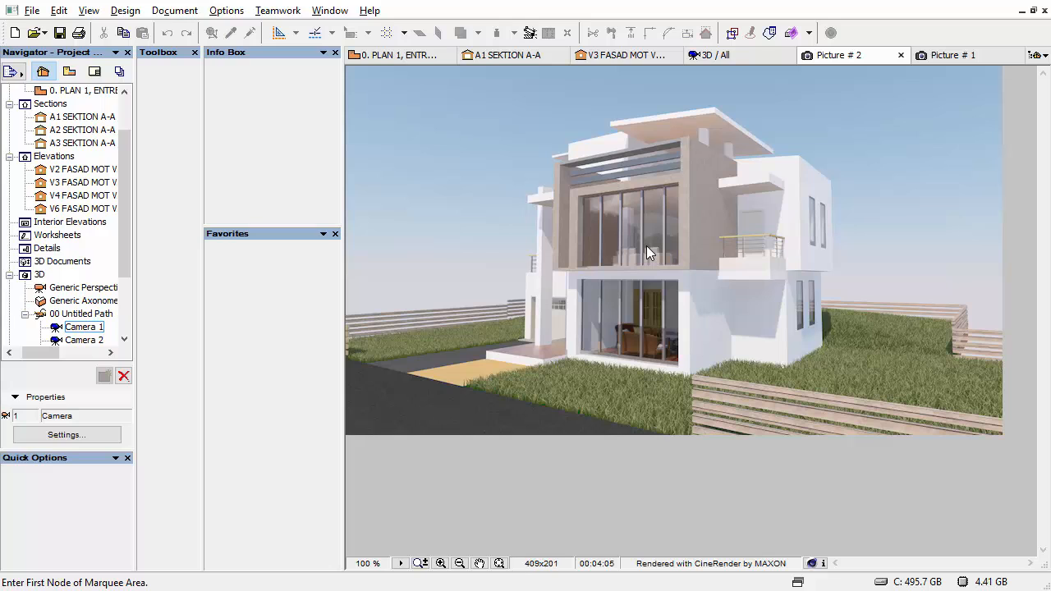
Close both rendered pictures, saving the changes to each.
{"action": "left_click", "coordinate": [900, 55]}
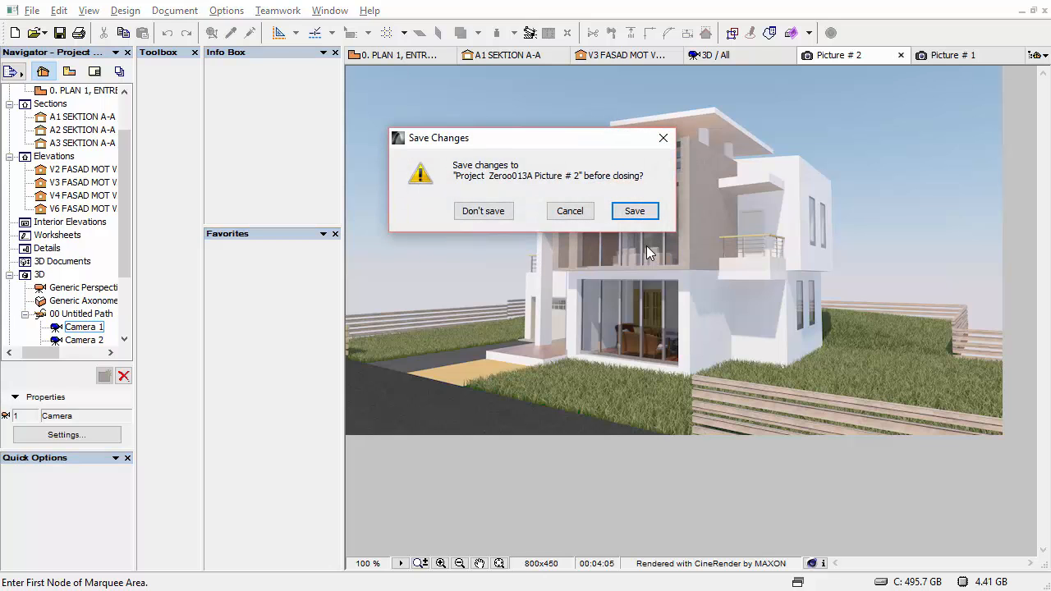
{"action": "left_click", "coordinate": [634, 211]}
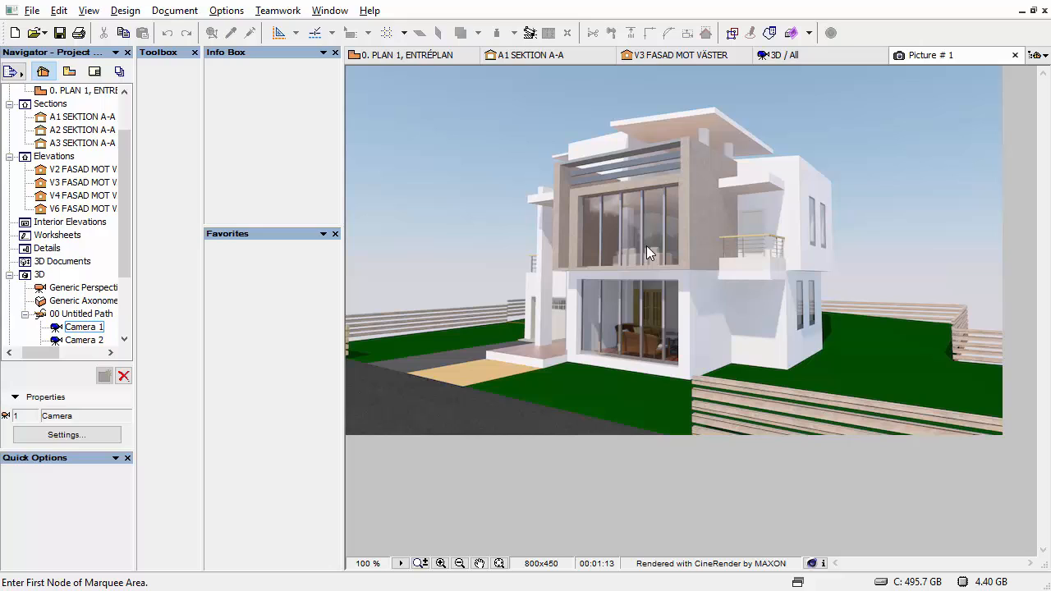
{"action": "left_click", "coordinate": [1015, 55]}
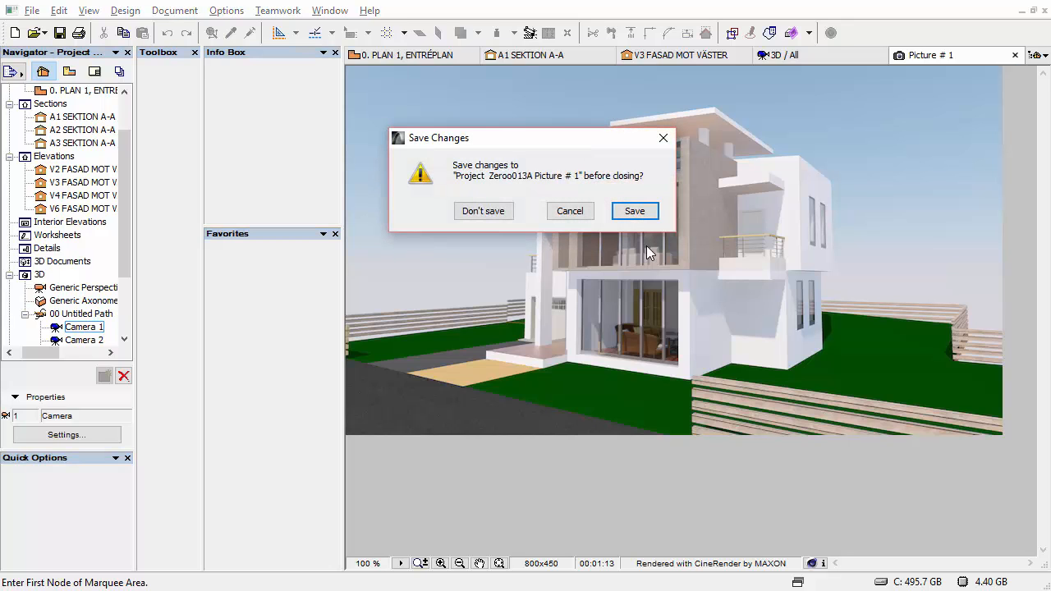
{"action": "key", "text": "Return"}
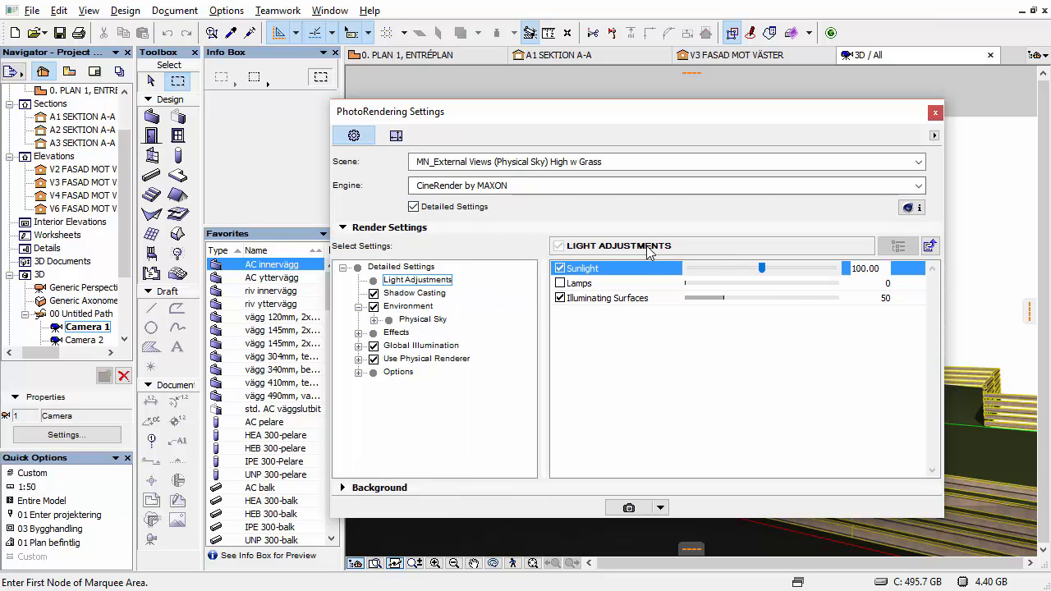
Apply the MN_Interior Views (HDRI) High scene through the scene manager and render the house with it.
{"action": "left_click", "coordinate": [666, 162]}
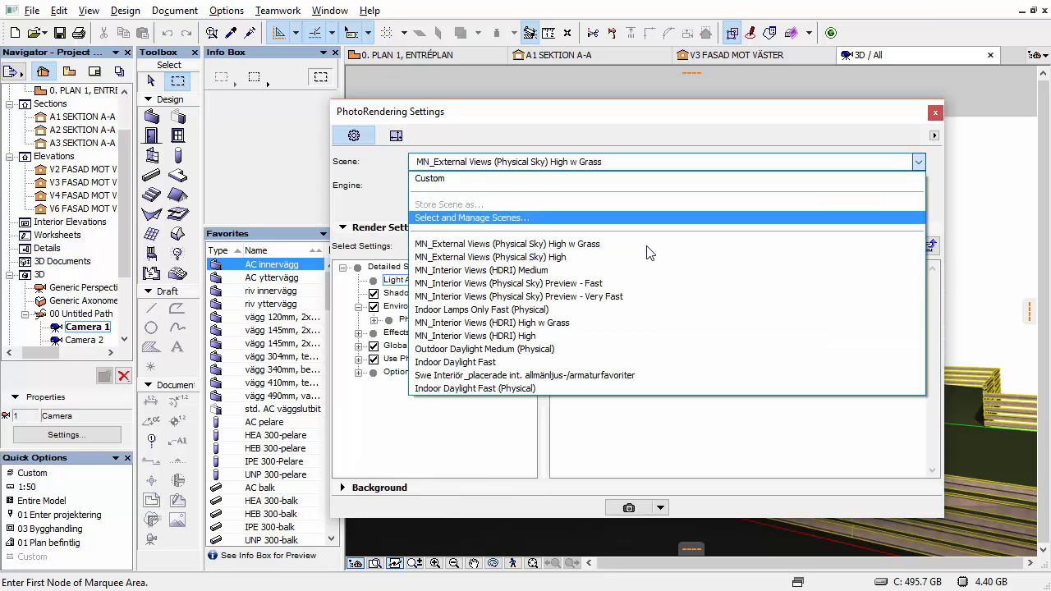
{"action": "key", "text": "Return"}
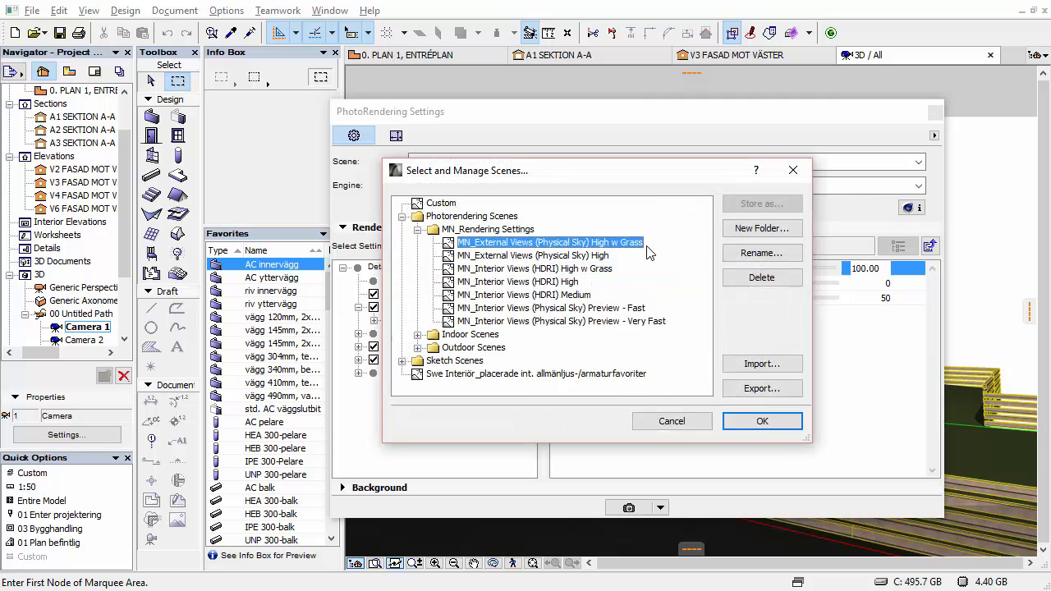
{"action": "key", "text": "Down"}
{"action": "key", "text": "Down"}
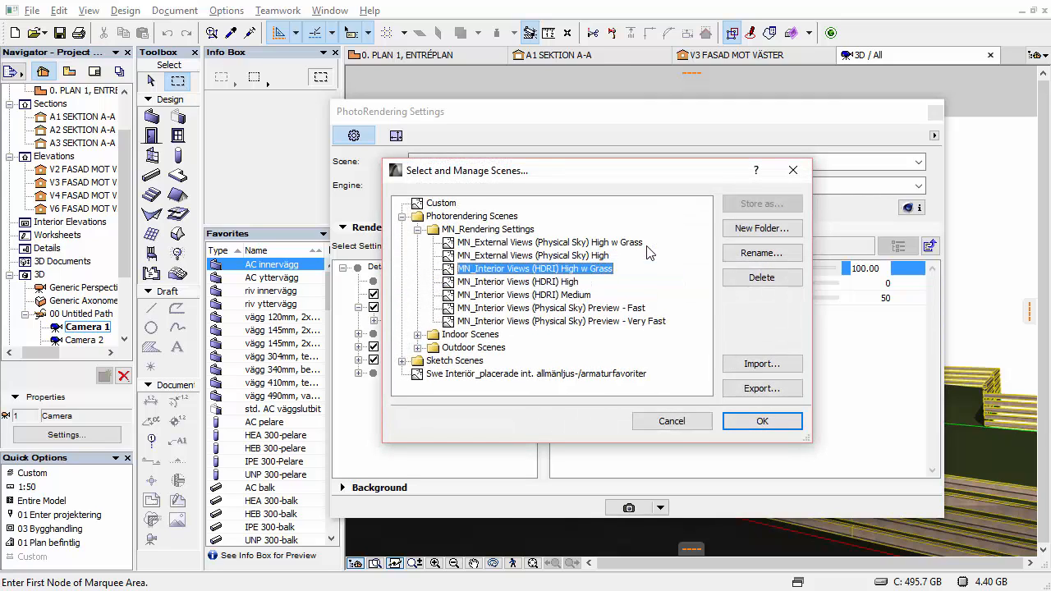
{"action": "key", "text": "Down"}
{"action": "key", "text": "Up"}
{"action": "key", "text": "Down"}
{"action": "key", "text": "Up"}
{"action": "key", "text": "Down"}
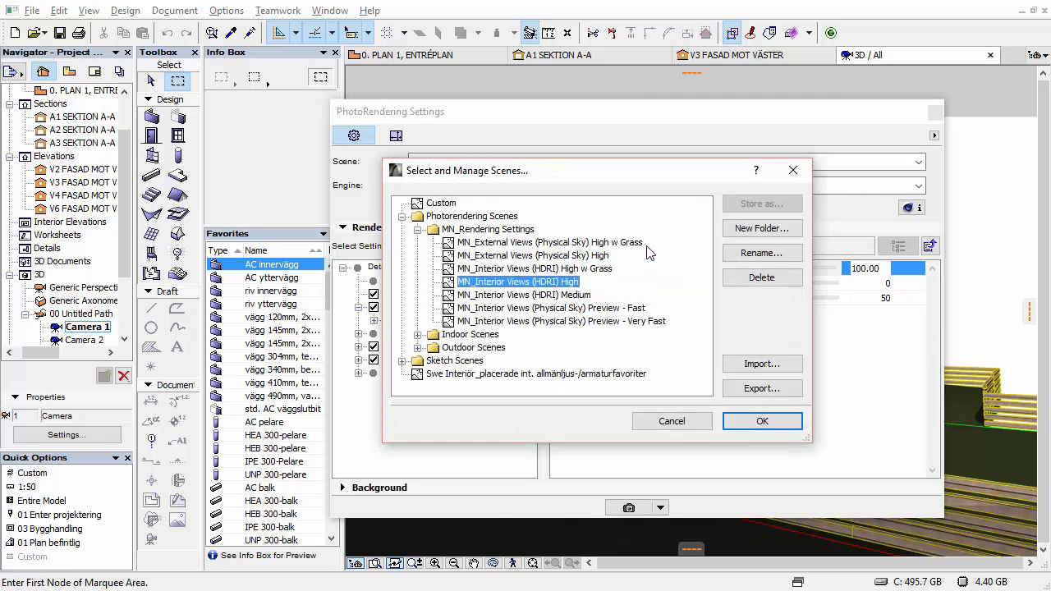
{"action": "key", "text": "Up"}
{"action": "key", "text": "Down"}
{"action": "key", "text": "Return"}
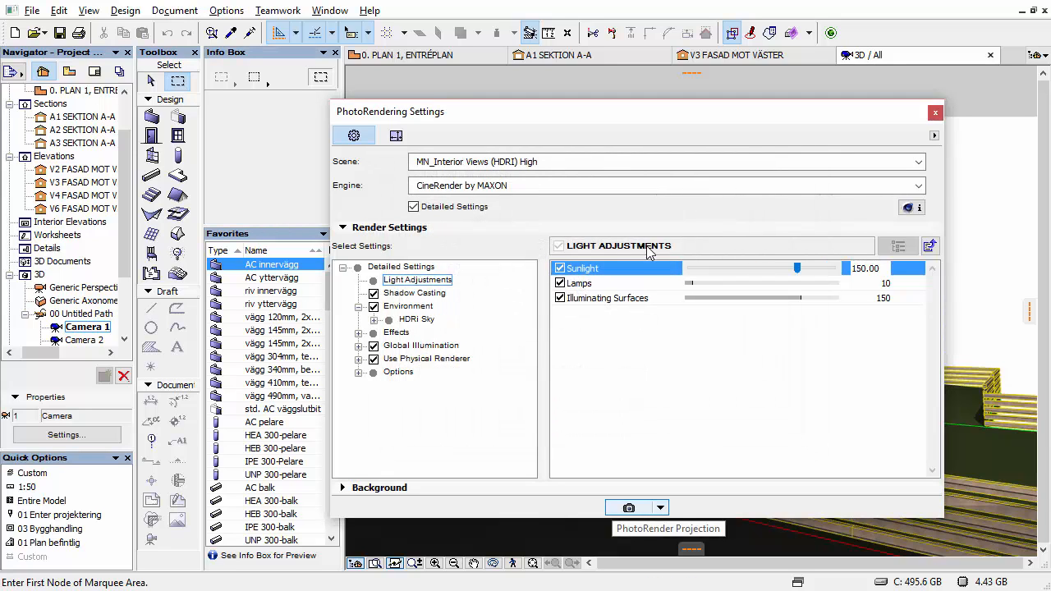
{"action": "left_click", "coordinate": [629, 507]}
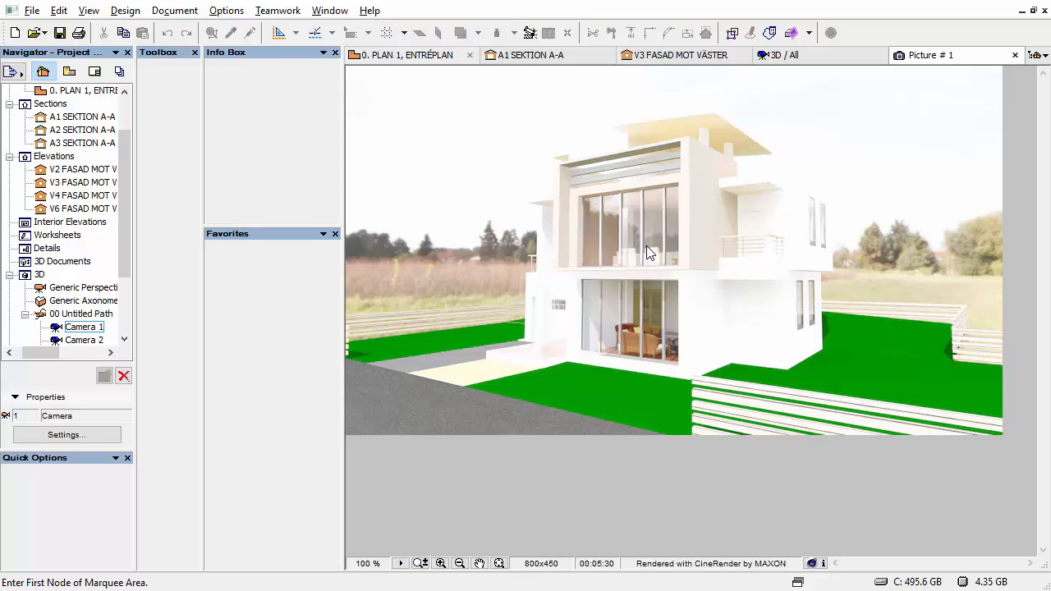
Show the 0. PLAN 1, ENTRÉPLAN floor plan, clear the camera selection and select the sun object below the street.
{"action": "left_click", "coordinate": [407, 55]}
{"action": "scroll", "coordinate": [612, 104], "scroll_direction": "down", "scroll_amount": 2}
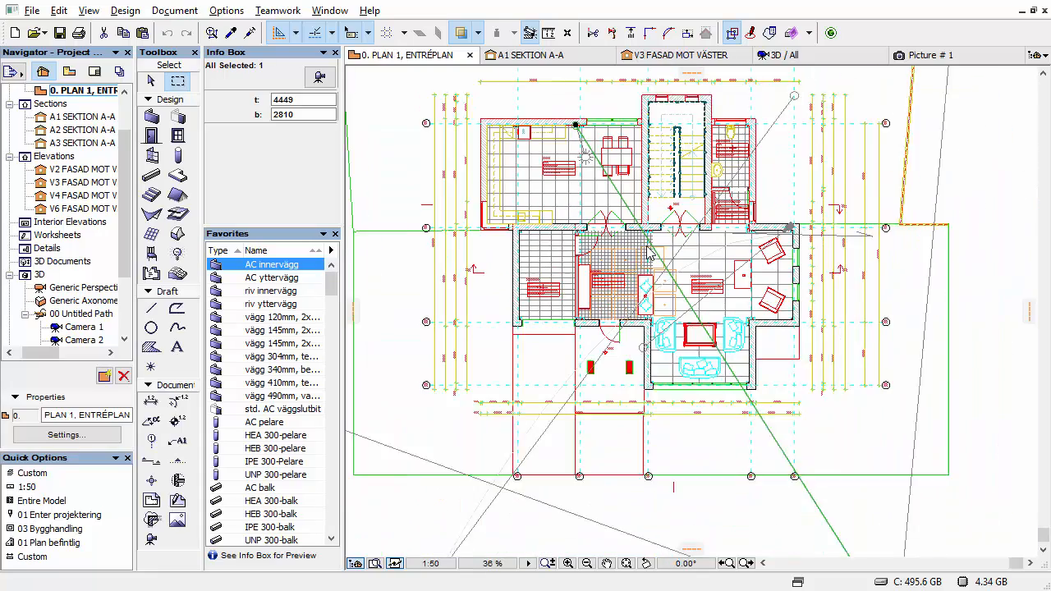
{"action": "middle_click", "coordinate": [649, 253]}
{"action": "middle_click", "coordinate": [649, 253]}
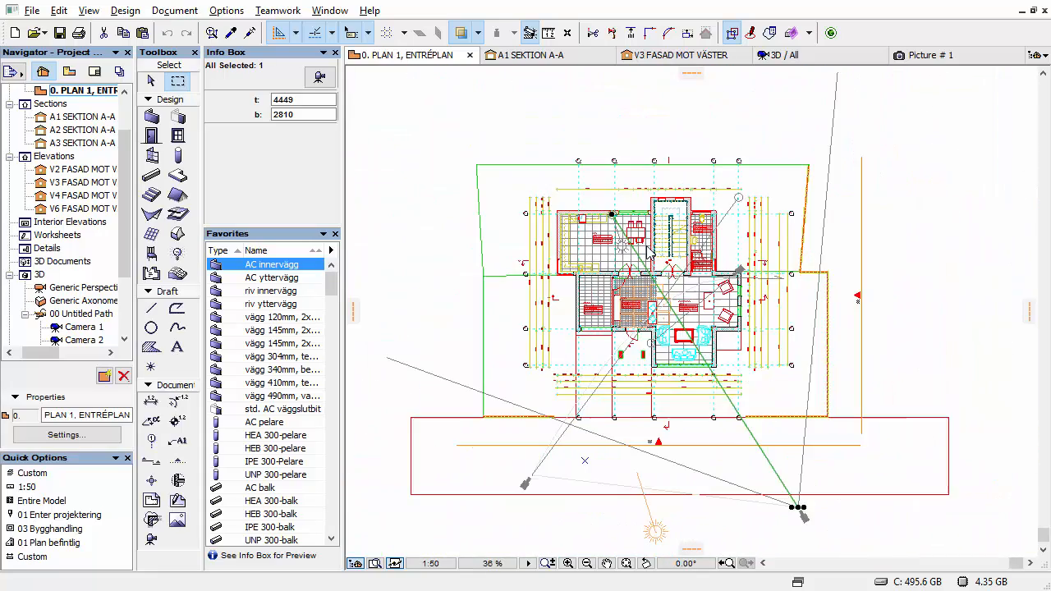
{"action": "scroll", "coordinate": [649, 253], "scroll_direction": "down", "scroll_amount": 2}
{"action": "scroll", "coordinate": [651, 296], "scroll_direction": "up", "scroll_amount": 2}
{"action": "middle_click_drag", "start_coordinate": [652, 297], "coordinate": [649, 253]}
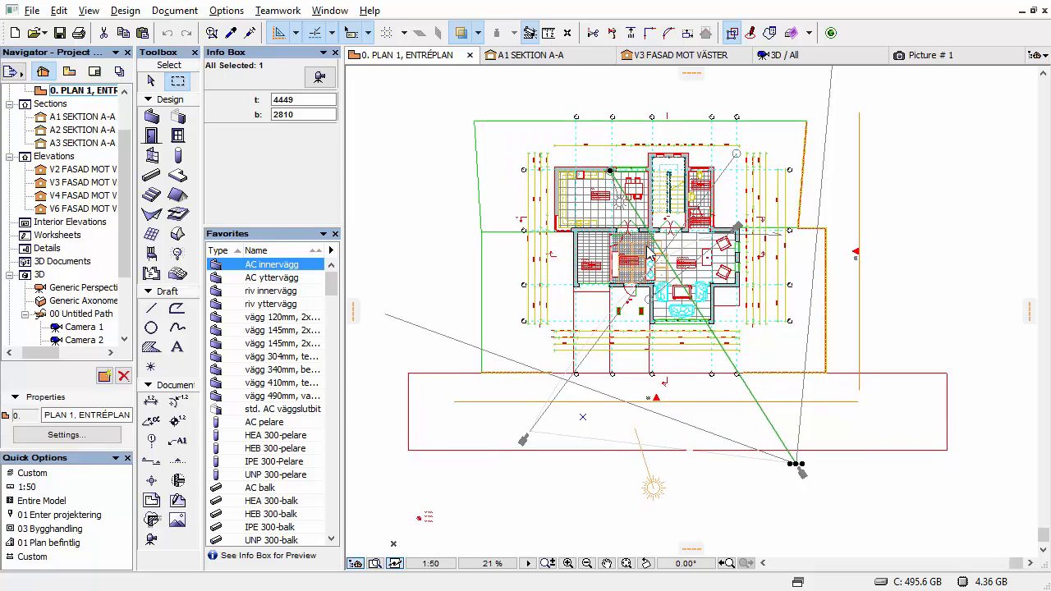
{"action": "key", "text": "Escape"}
{"action": "key", "text": "Escape"}
{"action": "left_click_drag", "start_coordinate": [681, 513], "coordinate": [609, 447]}
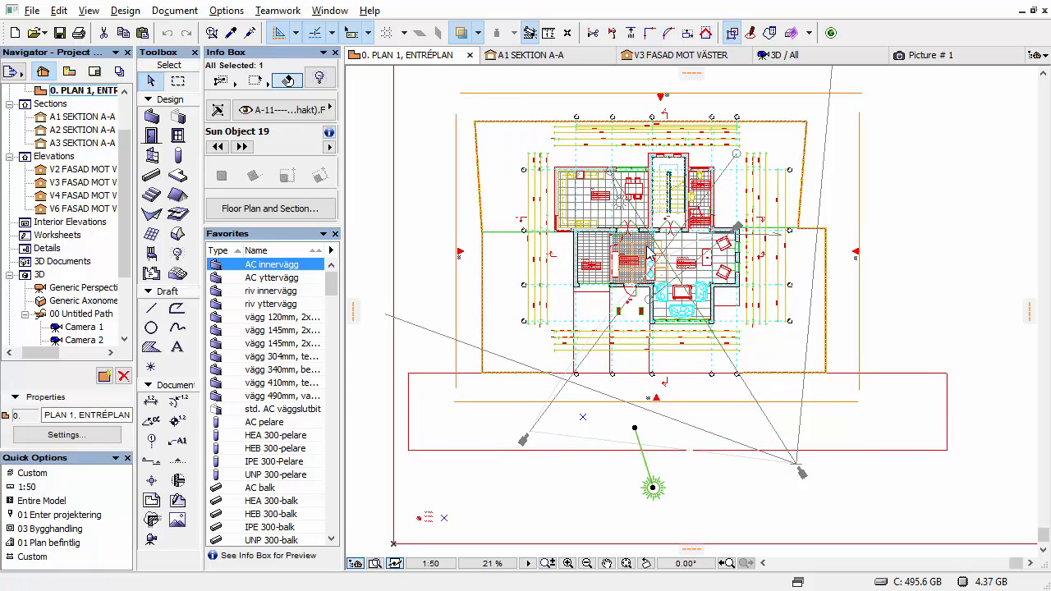
Examine the sun object's lamp settings and its library part among General Light Sources 19, leaving the settings as they are.
{"action": "right_click", "coordinate": [533, 490]}
{"action": "left_click", "coordinate": [612, 52]}
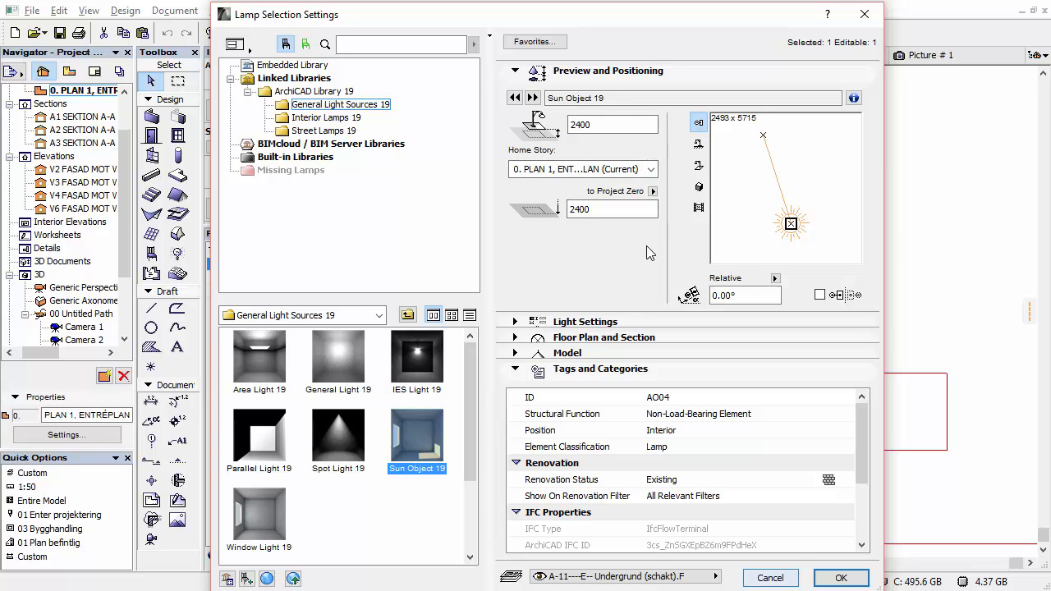
{"action": "left_click", "coordinate": [841, 578]}
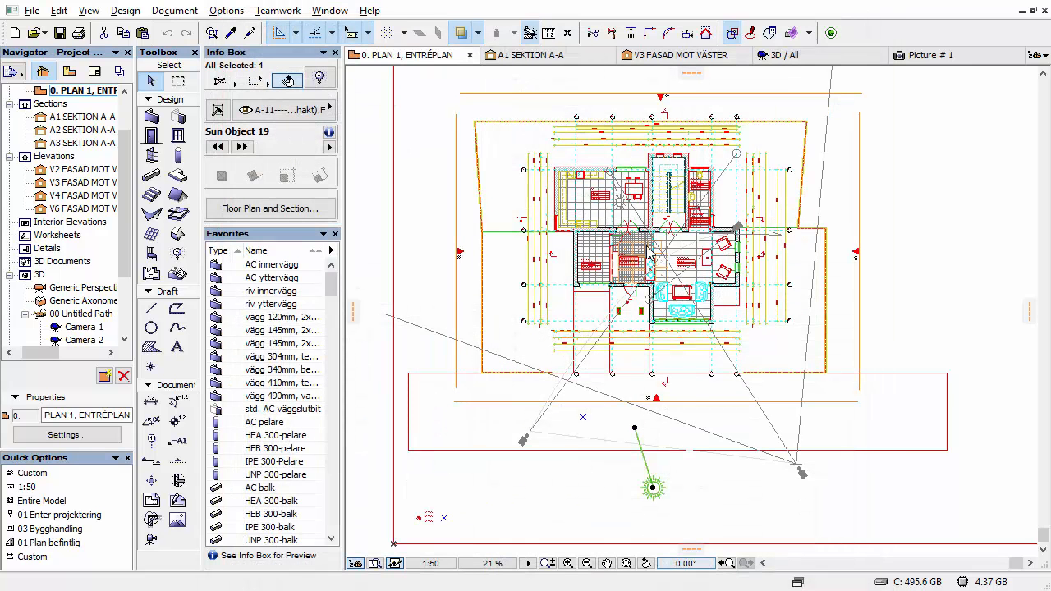
{"action": "key", "text": "Escape"}
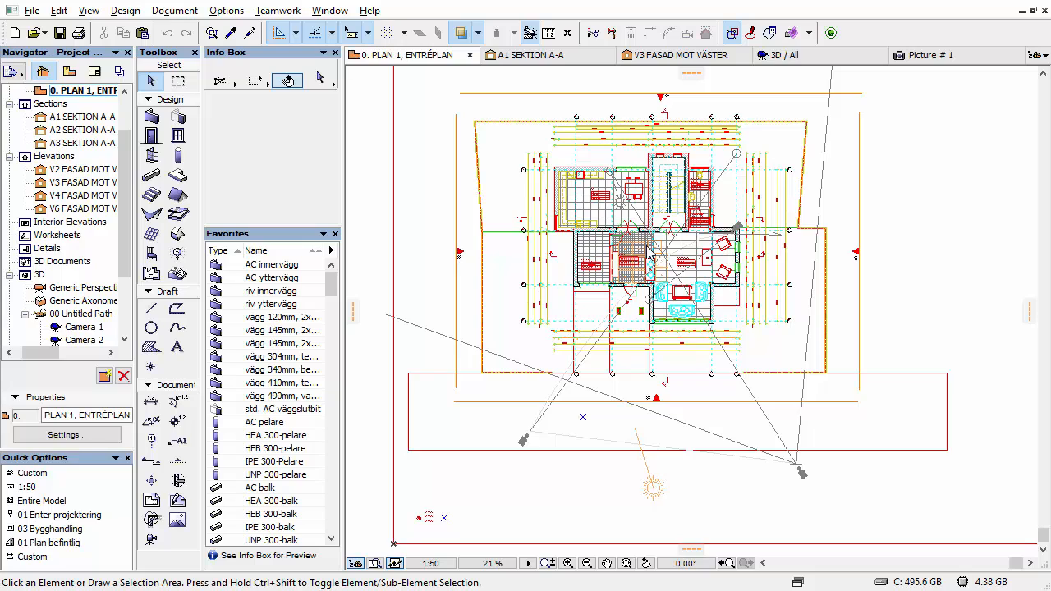
{"action": "left_click", "coordinate": [653, 488]}
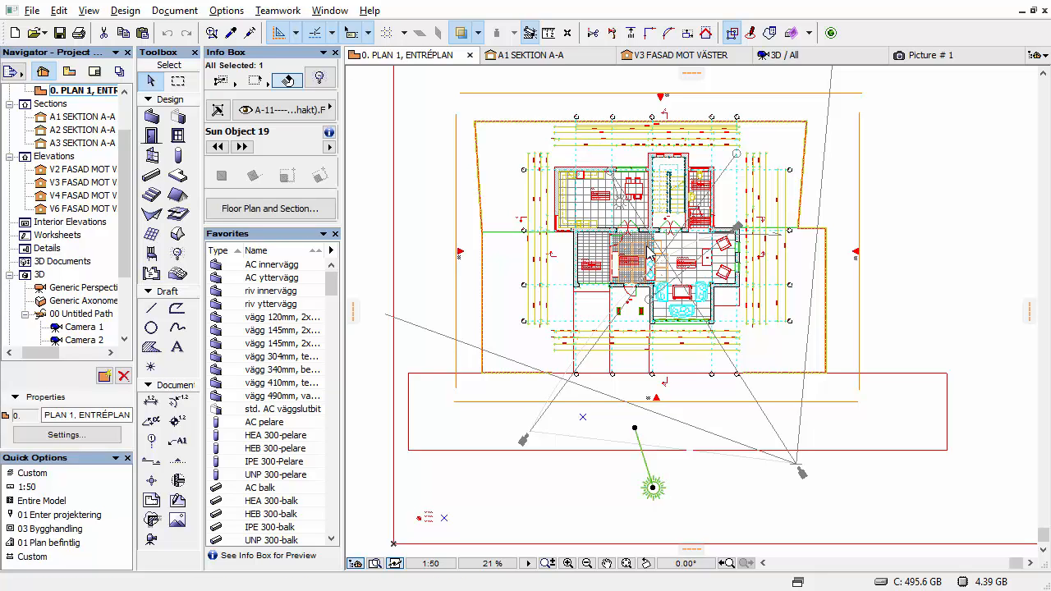
{"action": "key", "text": "ctrl+t"}
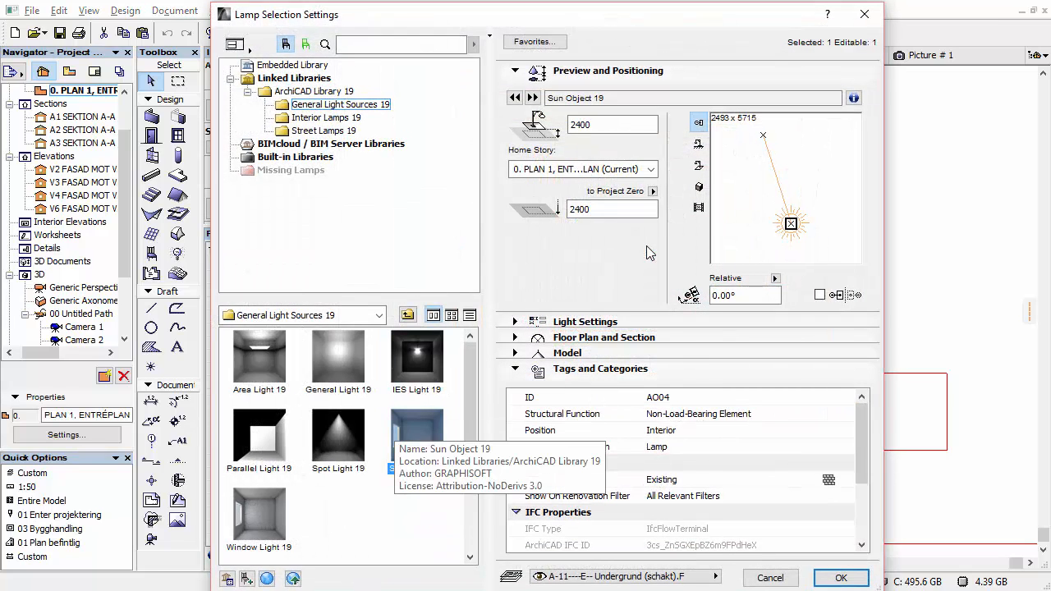
{"action": "left_click", "coordinate": [516, 369]}
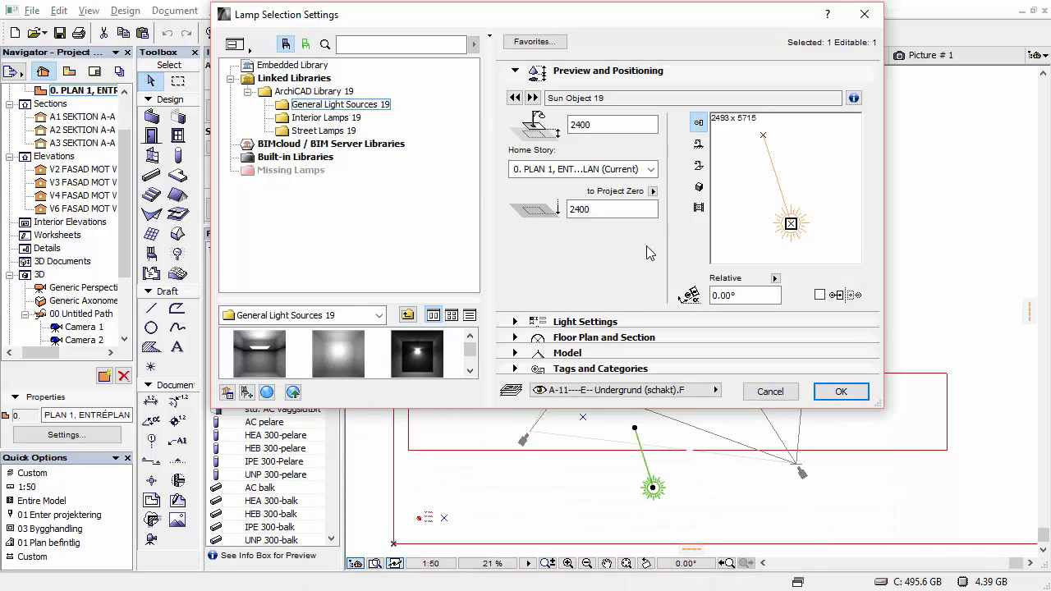
{"action": "left_click_drag", "start_coordinate": [411, 300], "coordinate": [411, 215]}
{"action": "scroll", "coordinate": [413, 287], "scroll_direction": "down", "scroll_amount": 1}
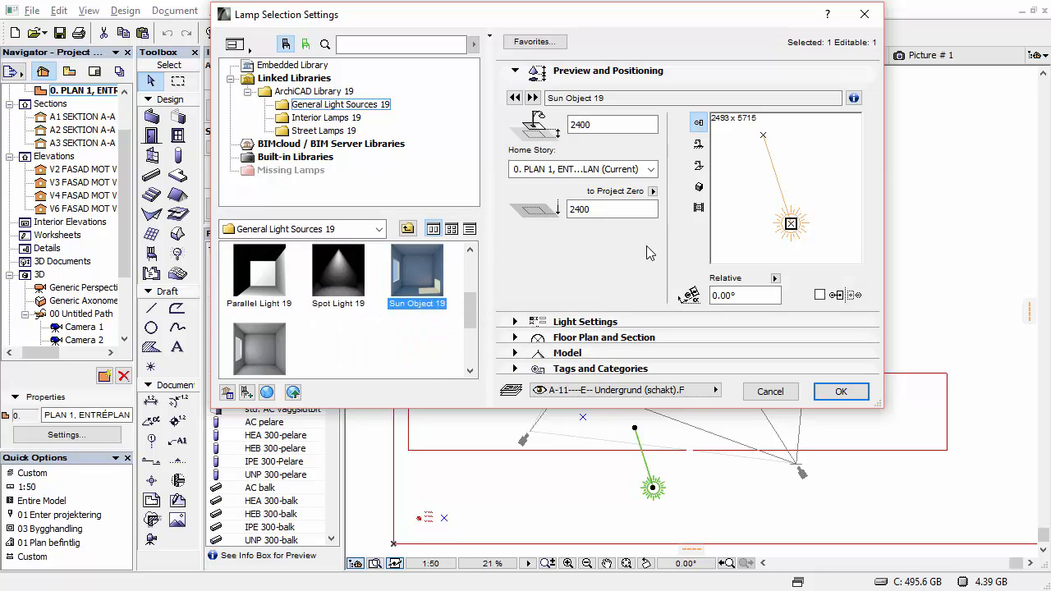
{"action": "scroll", "coordinate": [417, 312], "scroll_direction": "up", "scroll_amount": 1}
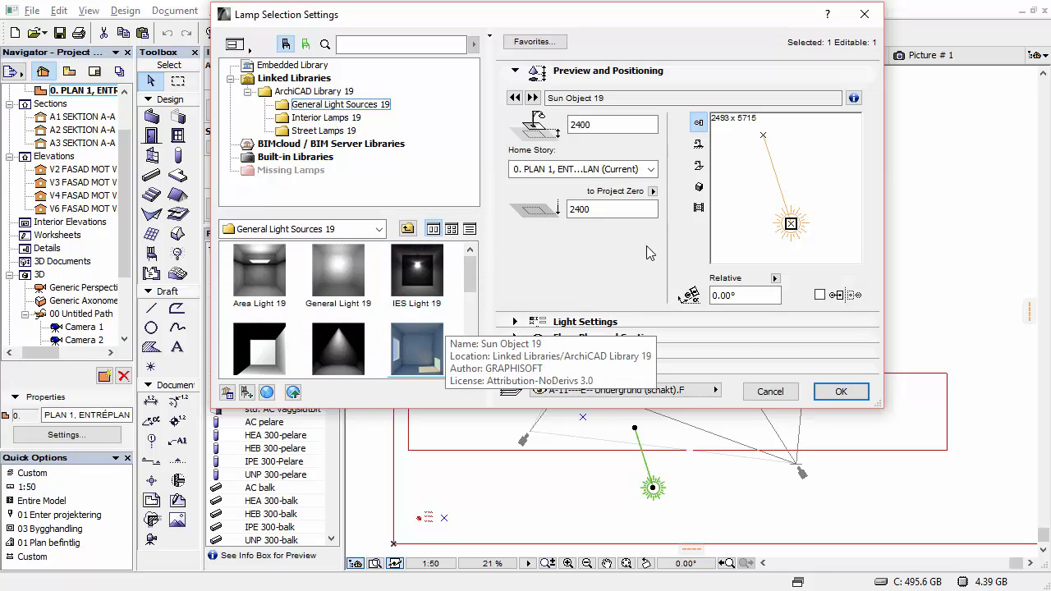
{"action": "key", "text": "Escape"}
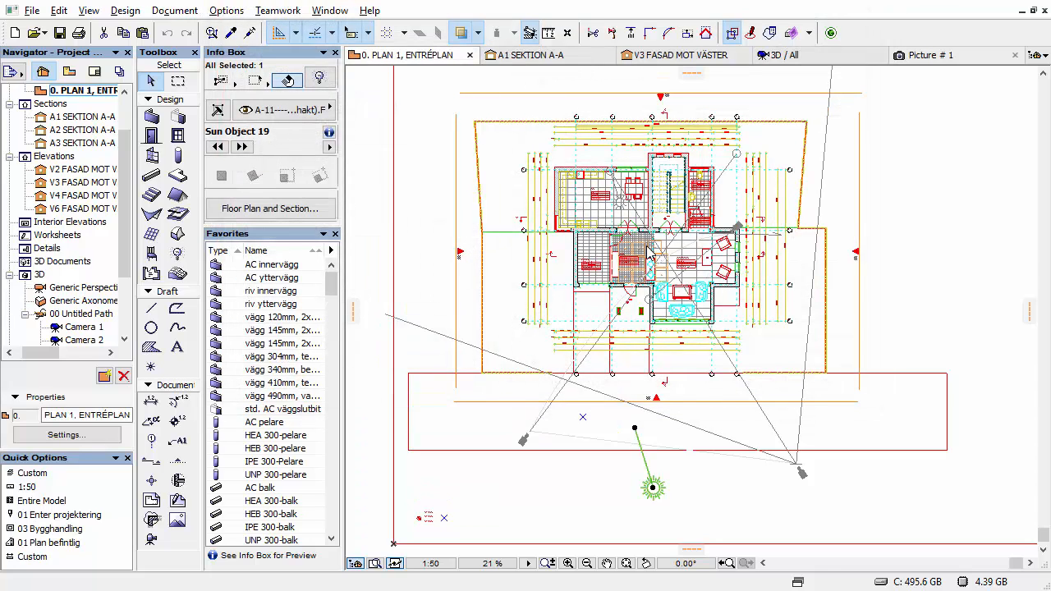
Turn off Lamps in the light adjustments and render the house again.
{"action": "key", "text": "ctrl+Tab"}
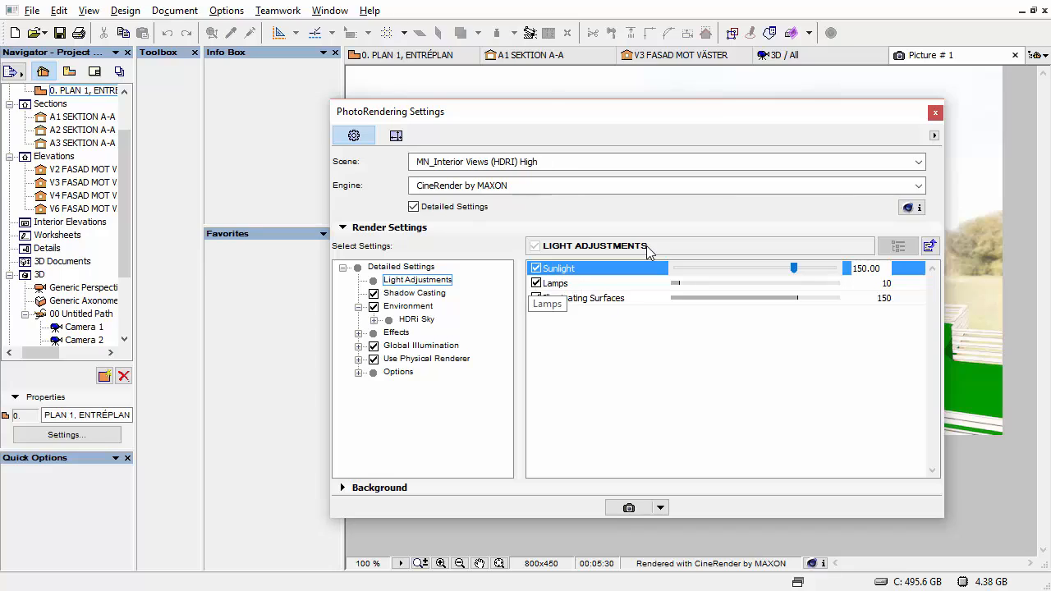
{"action": "left_click", "coordinate": [536, 283]}
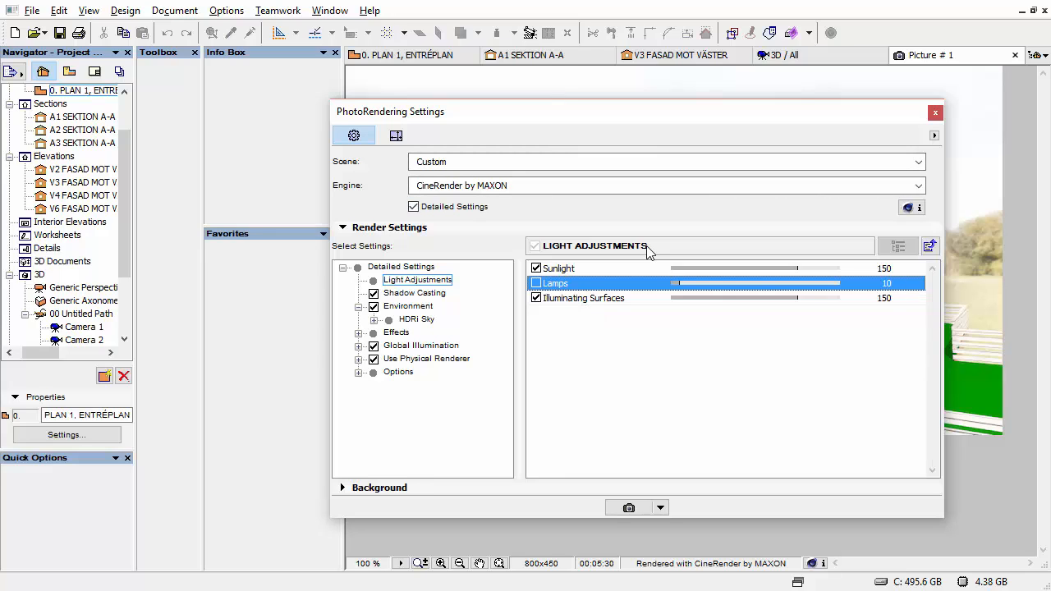
{"action": "left_click", "coordinate": [629, 508]}
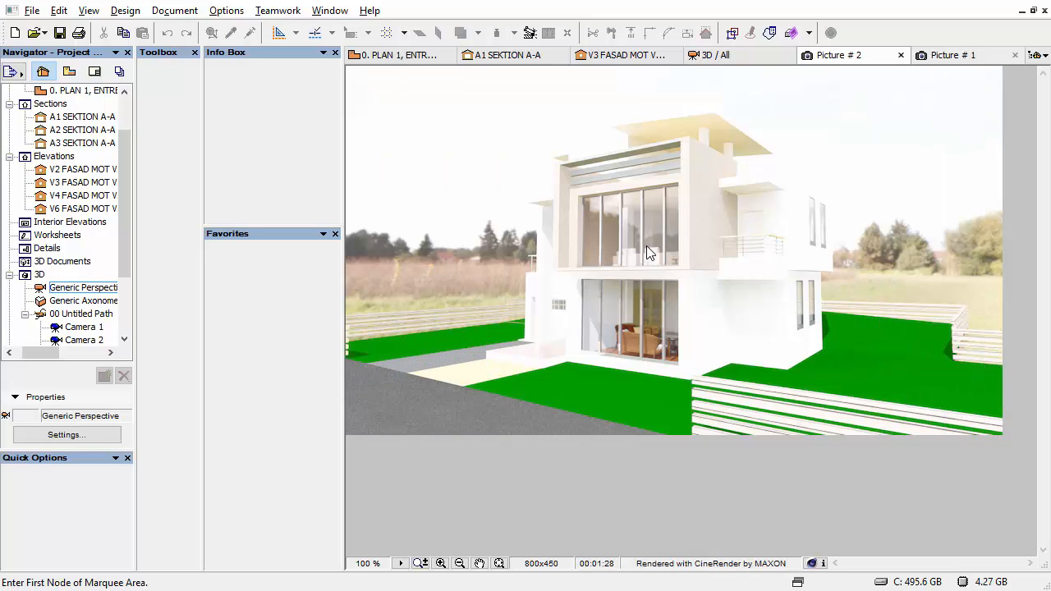
Compare the renderings in Picture # 1 and Picture # 2, with and without lamps.
{"action": "key", "text": "ctrl+Tab"}
{"action": "key", "text": "ctrl+Tab"}
{"action": "key", "text": "ctrl+Tab"}
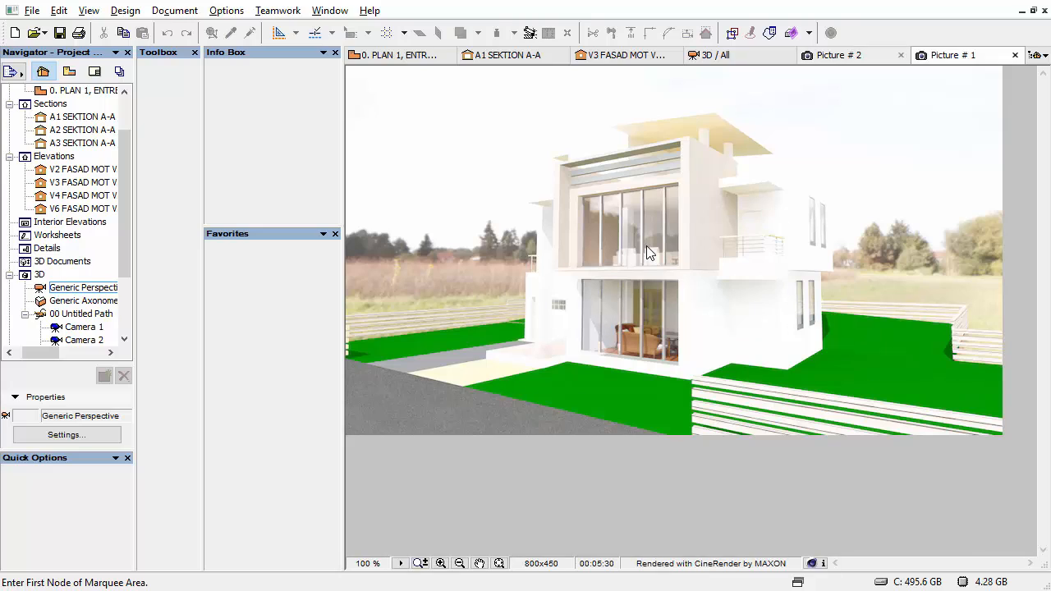
{"action": "key", "text": "ctrl+Tab"}
{"action": "key", "text": "ctrl+Tab"}
{"action": "key", "text": "ctrl+Tab"}
{"action": "key", "text": "ctrl+Tab"}
{"action": "key", "text": "ctrl+Tab"}
{"action": "key", "text": "ctrl+Tab"}
{"action": "key", "text": "ctrl+Tab"}
{"action": "key", "text": "ctrl+Tab"}
{"action": "key", "text": "ctrl+Tab"}
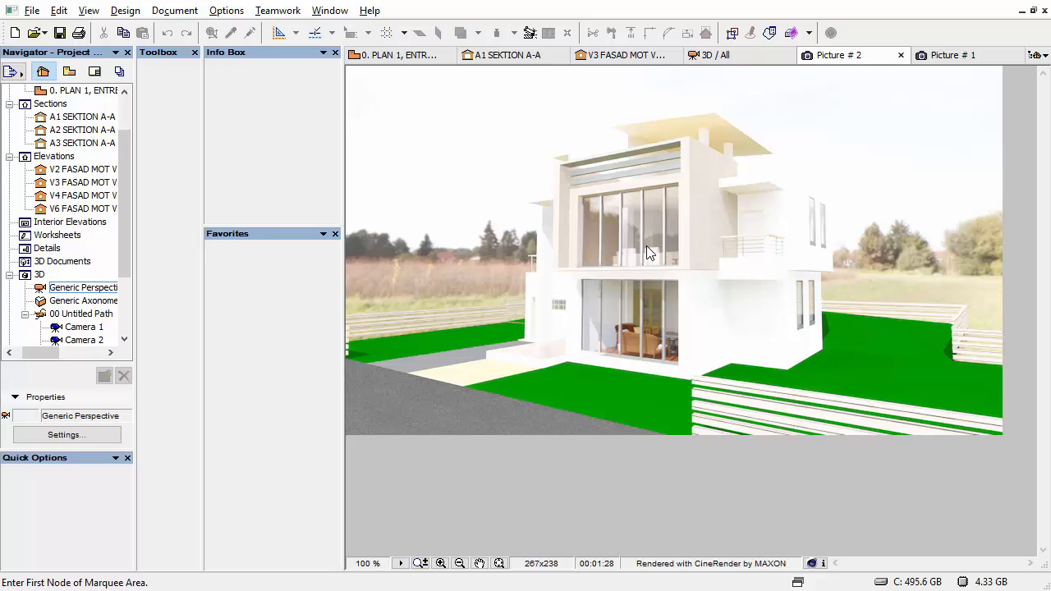
Set both Sunlight and Illuminating Surfaces to 100 in the light adjustments and render the house again.
{"action": "key", "text": "ctrl+shift+r"}
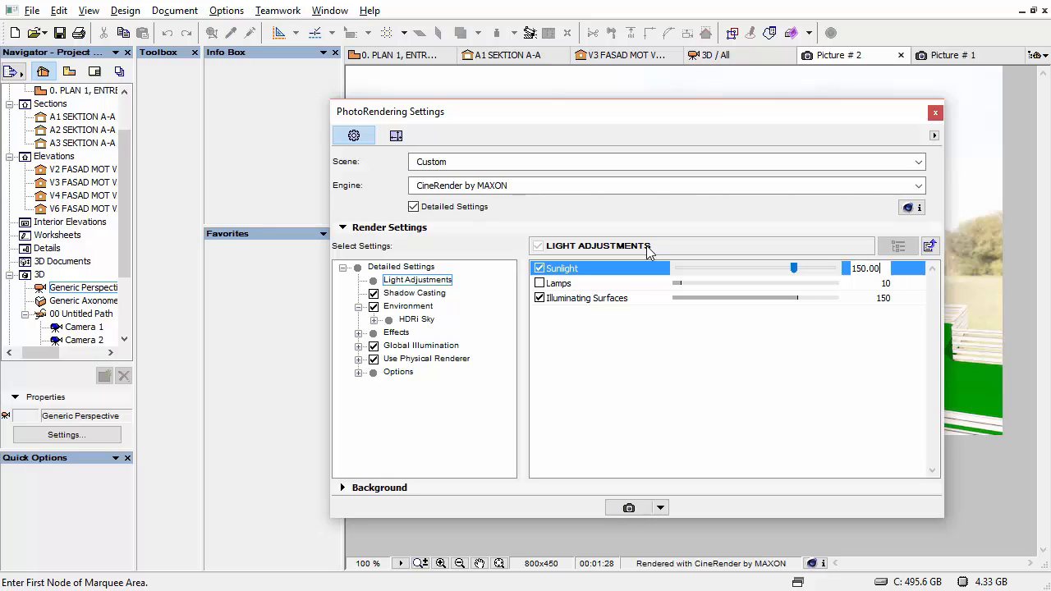
{"action": "left_click_drag", "start_coordinate": [881, 268], "coordinate": [838, 269]}
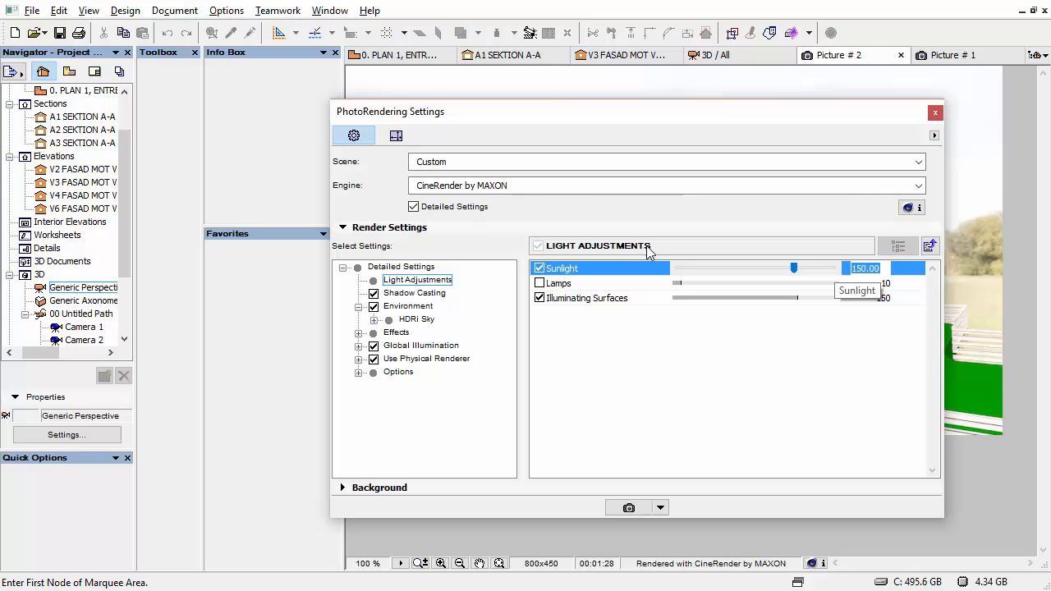
{"action": "type", "text": "10"}
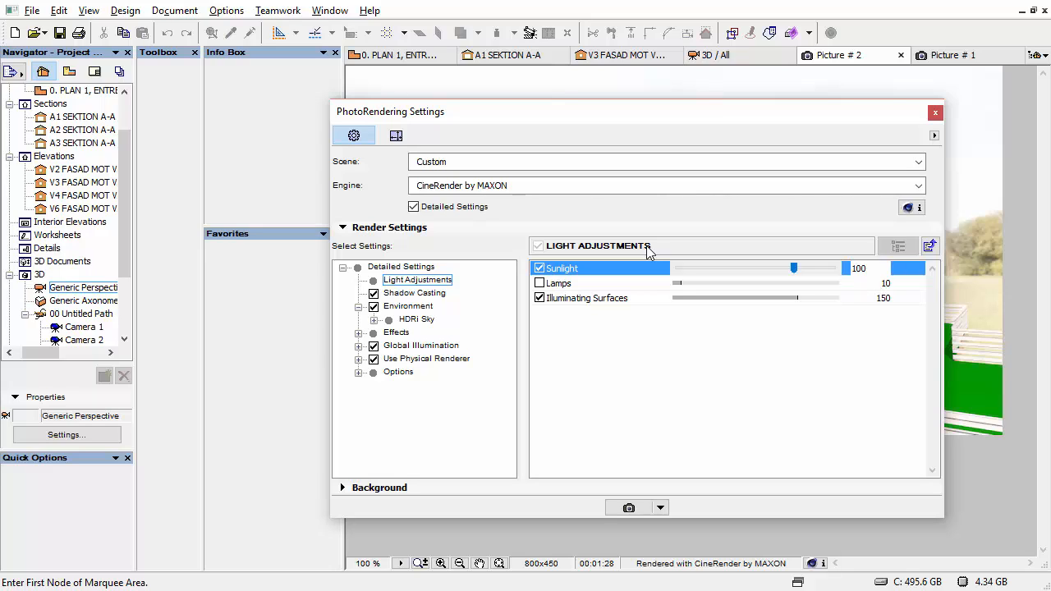
{"action": "key", "text": "Return"}
{"action": "key", "text": "Tab"}
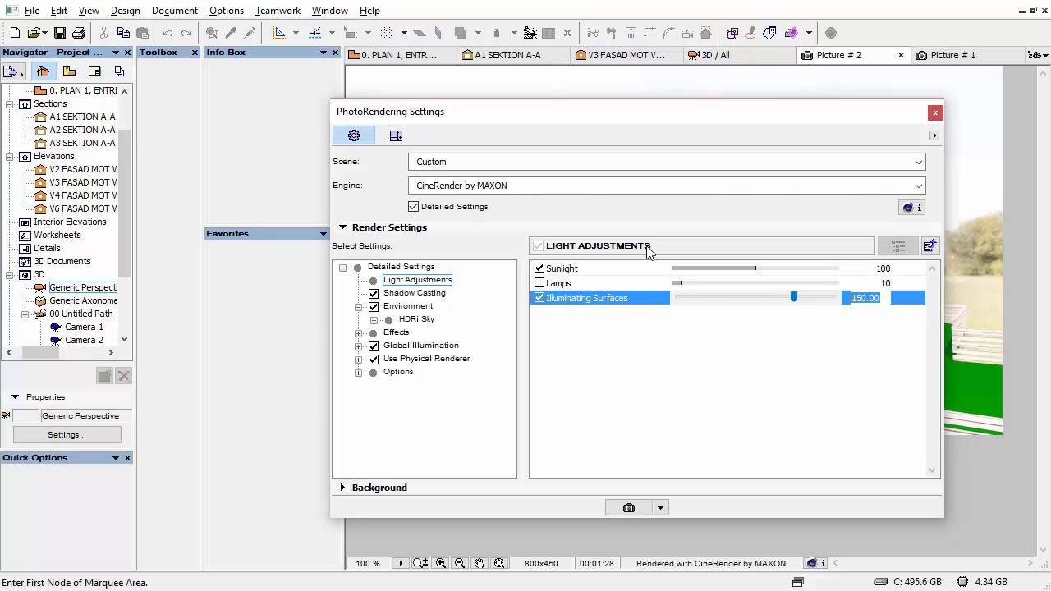
{"action": "type", "text": "100"}
{"action": "key", "text": "Return"}
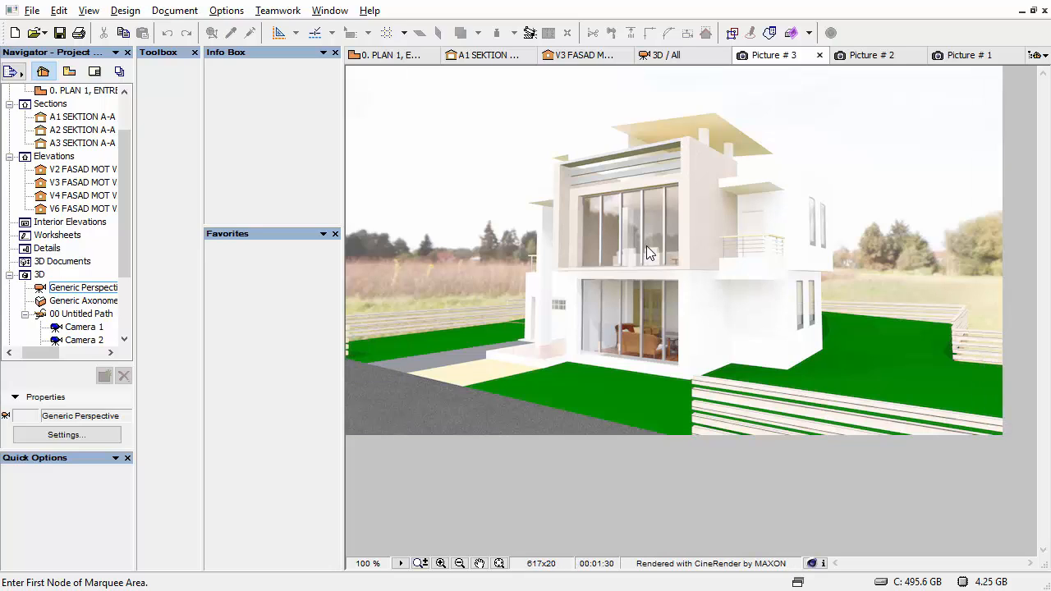
Compare the brightness of the house and lawn in Picture # 3 with the earlier renderings.
{"action": "key", "text": "ctrl+Tab"}
{"action": "key", "text": "ctrl+Tab"}
{"action": "key", "text": "ctrl+Tab"}
{"action": "key", "text": "ctrl+Tab"}
{"action": "key", "text": "ctrl+Tab"}
{"action": "key", "text": "ctrl+Tab"}
{"action": "key", "text": "ctrl+Tab"}
{"action": "key", "text": "ctrl+Tab"}
Set Illuminating Surfaces to 50 and Sunlight to 90 in the light adjustments and render the house again.
{"action": "key", "text": "ctrl+shift+r"}
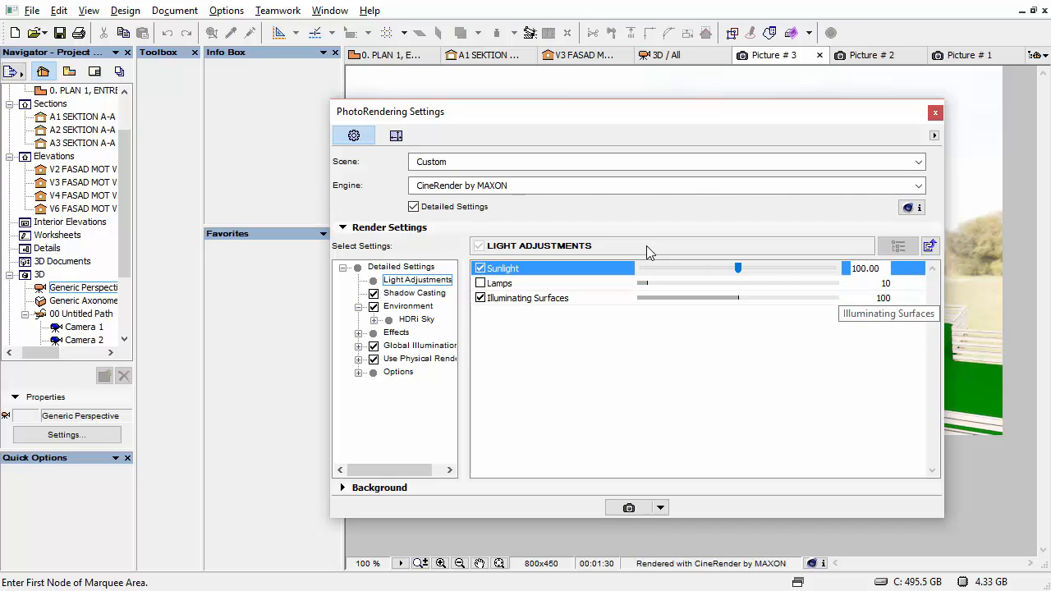
{"action": "left_click", "coordinate": [883, 298]}
{"action": "left_click_drag", "start_coordinate": [880, 298], "coordinate": [849, 298]}
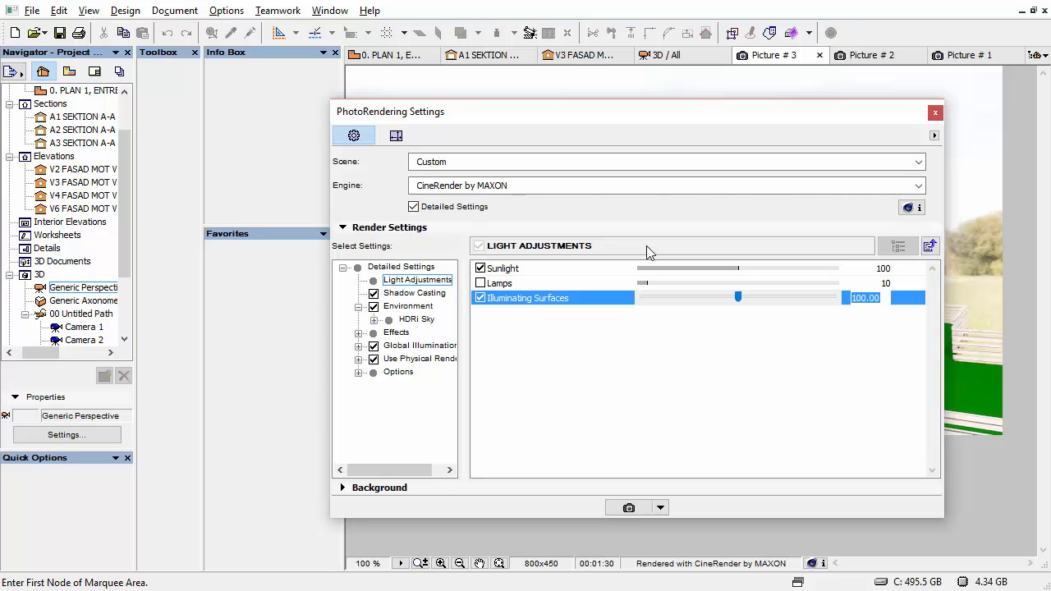
{"action": "type", "text": "50"}
{"action": "key", "text": "Return"}
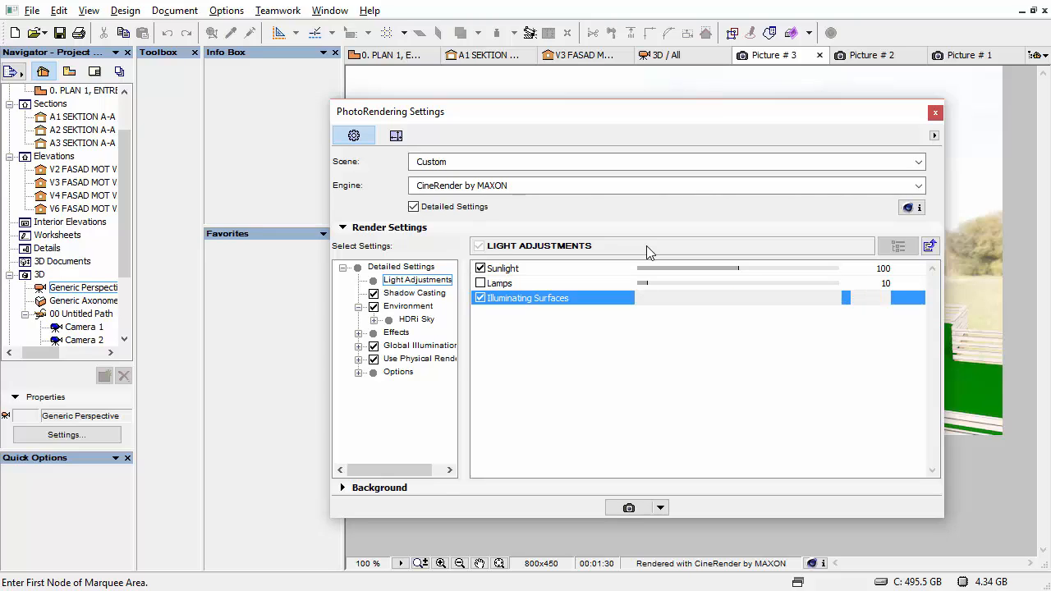
{"action": "key", "text": "Return"}
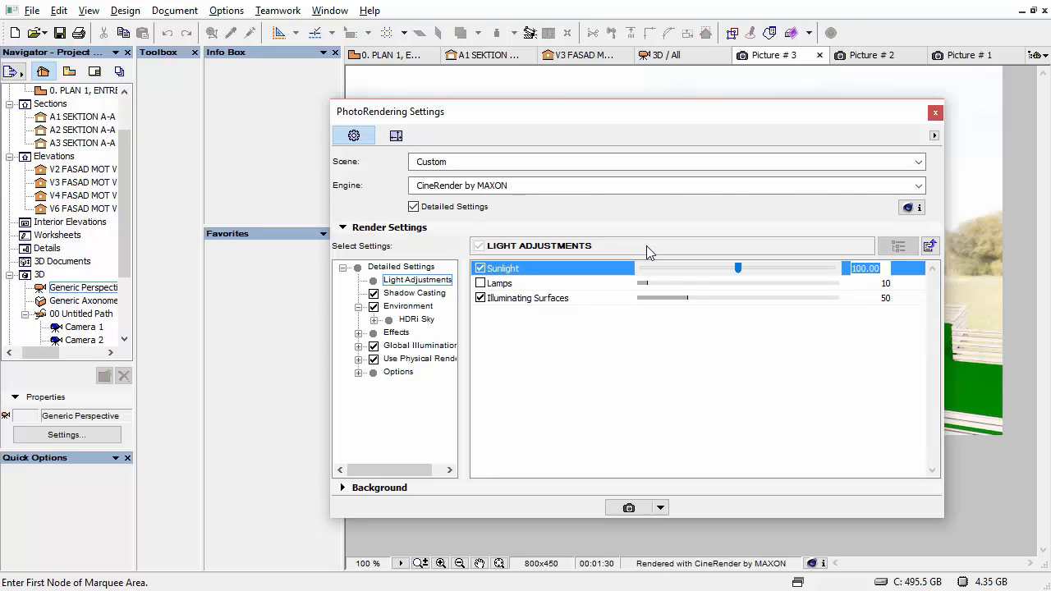
{"action": "type", "text": "90"}
{"action": "key", "text": "Return"}
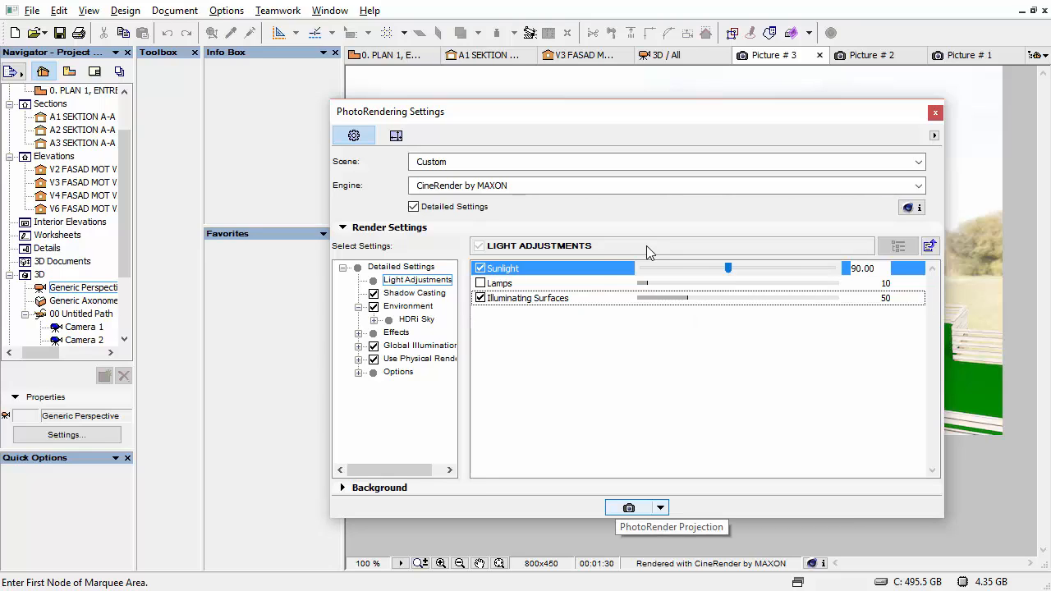
{"action": "key", "text": "Return"}
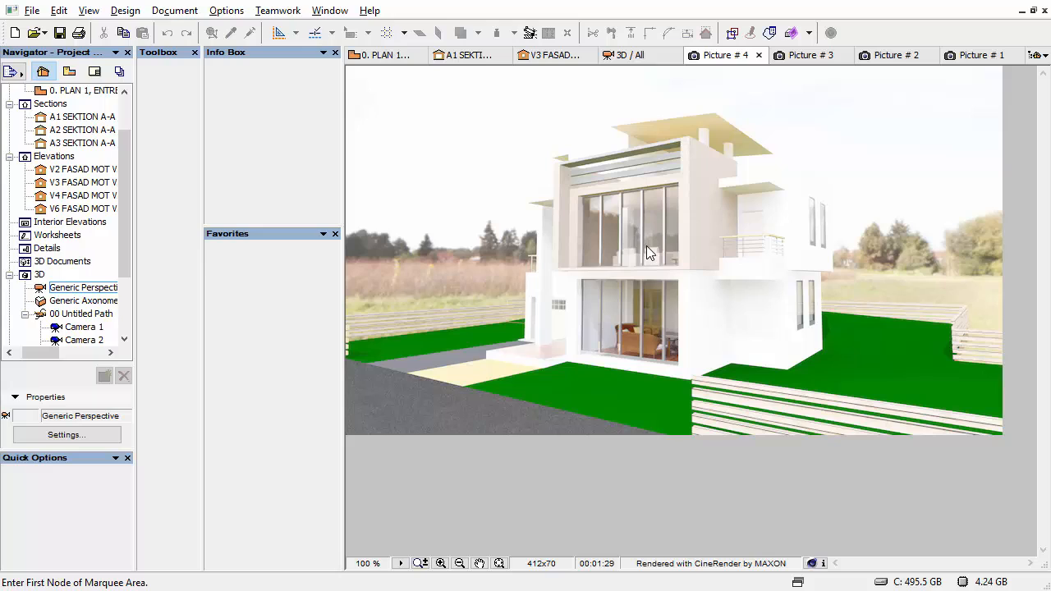
Set the Luminance Intensity of the HDRi Sky's Sky Luminance to 500.
{"action": "key", "text": "ctrl+shift+r"}
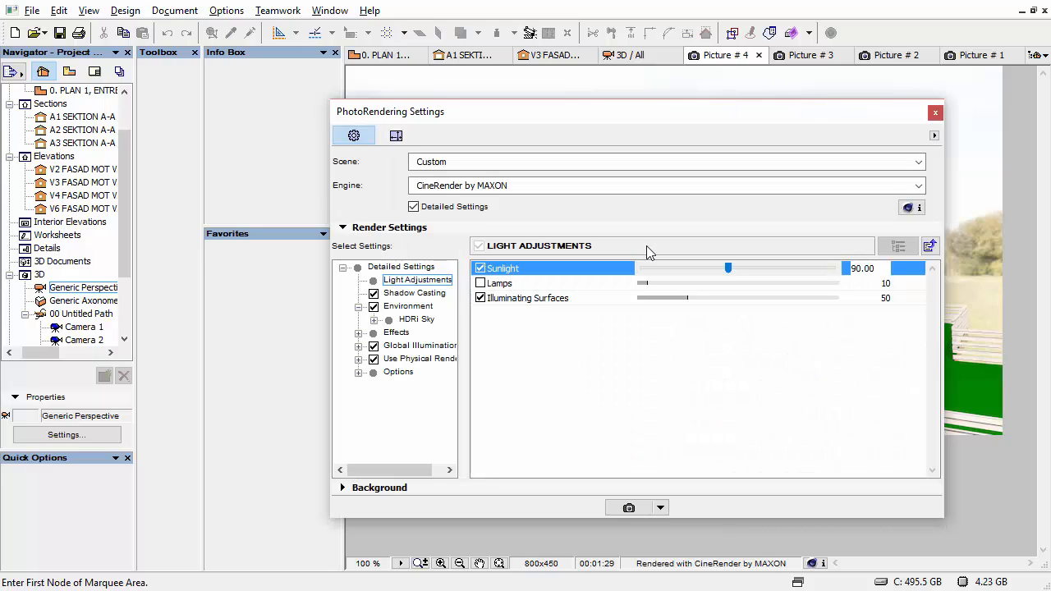
{"action": "key", "text": "Down"}
{"action": "key", "text": "Down"}
{"action": "key", "text": "Down"}
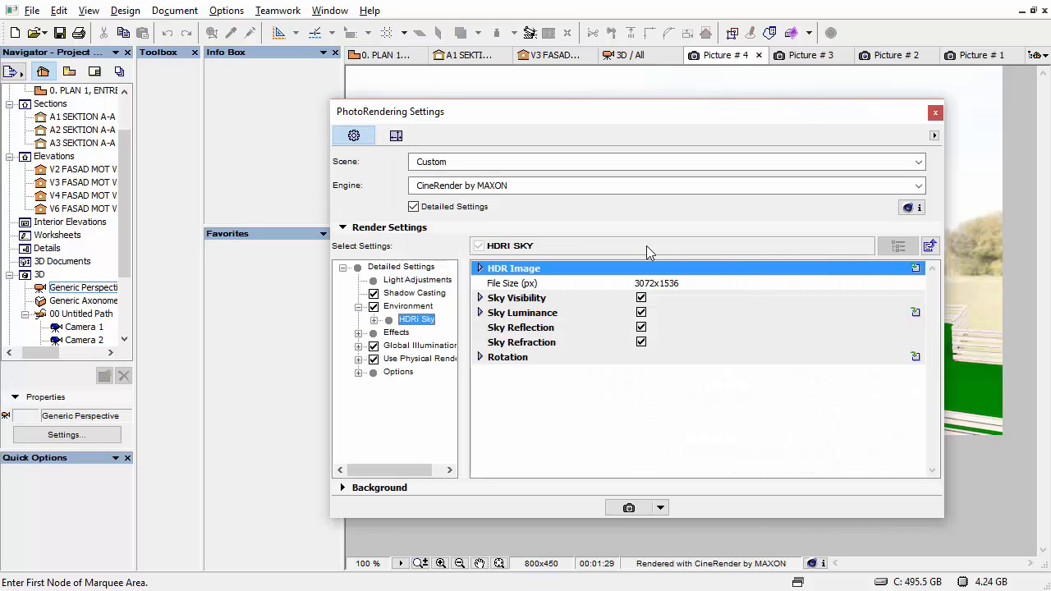
{"action": "key", "text": "Right"}
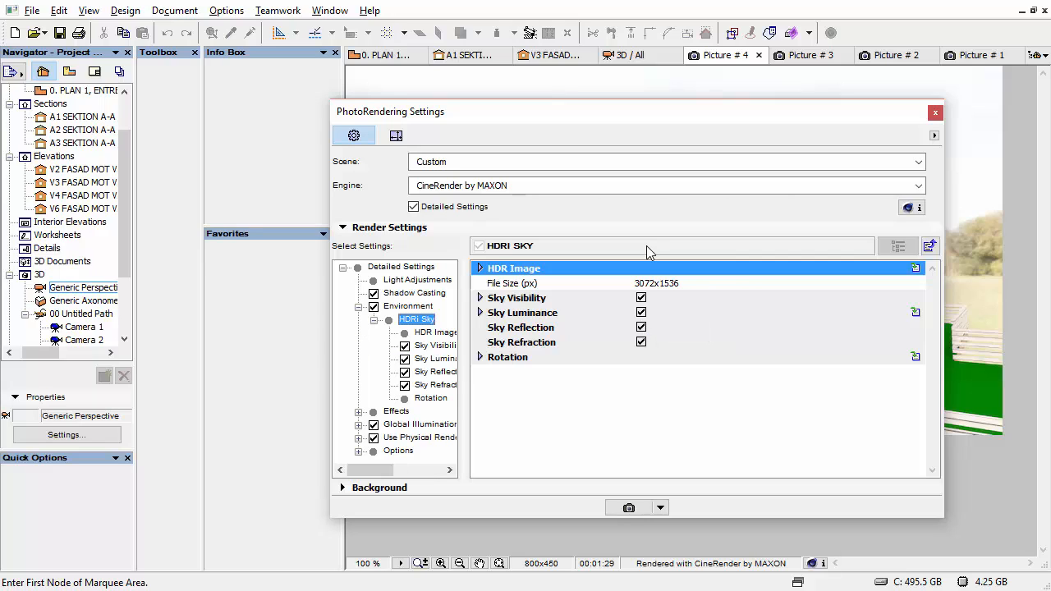
{"action": "key", "text": "Down"}
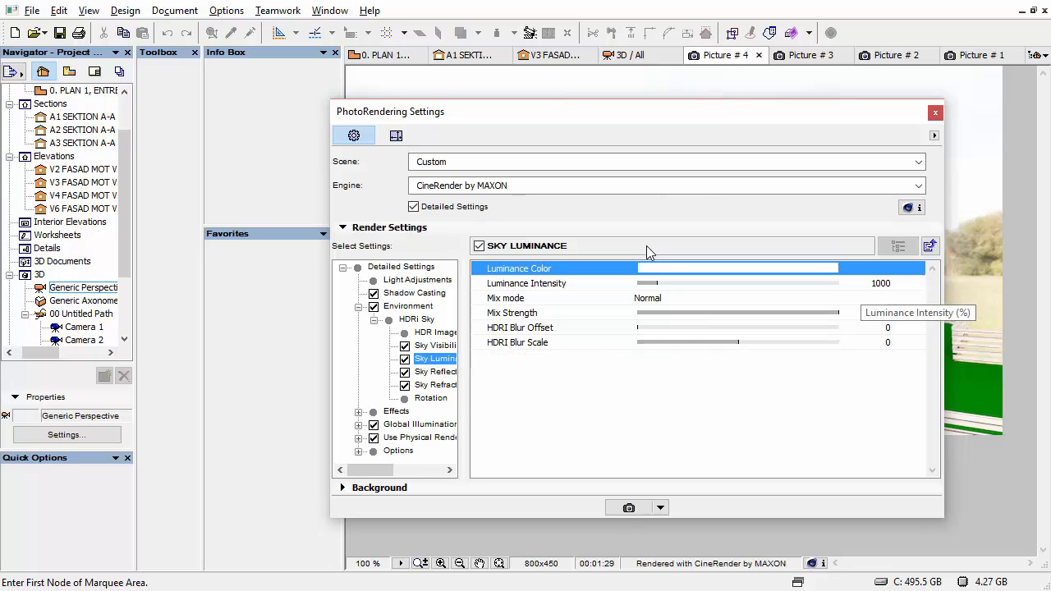
{"action": "key", "text": "Tab"}
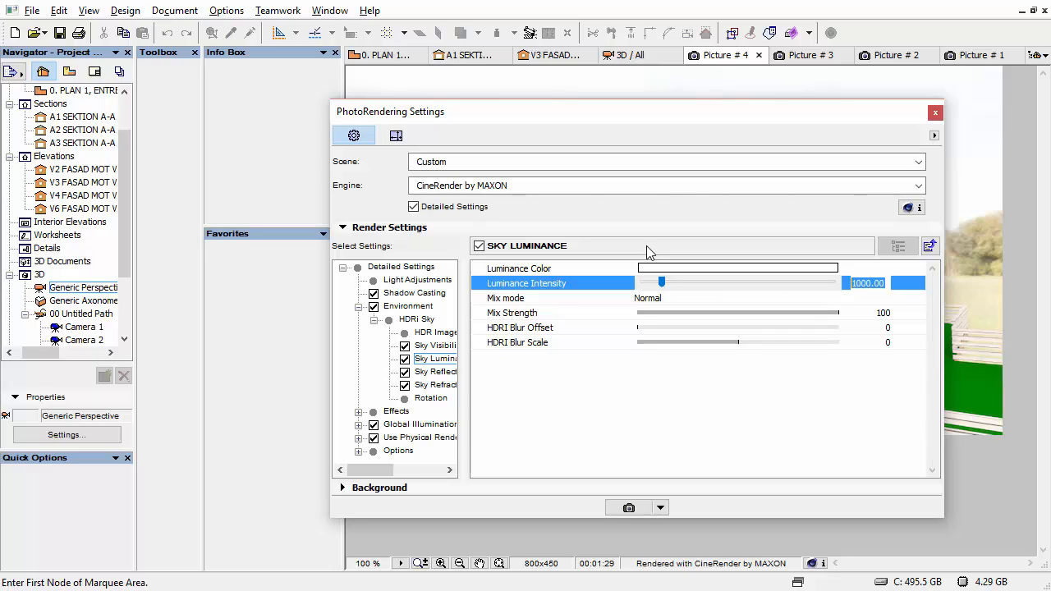
{"action": "type", "text": "500"}
{"action": "key", "text": "Return"}
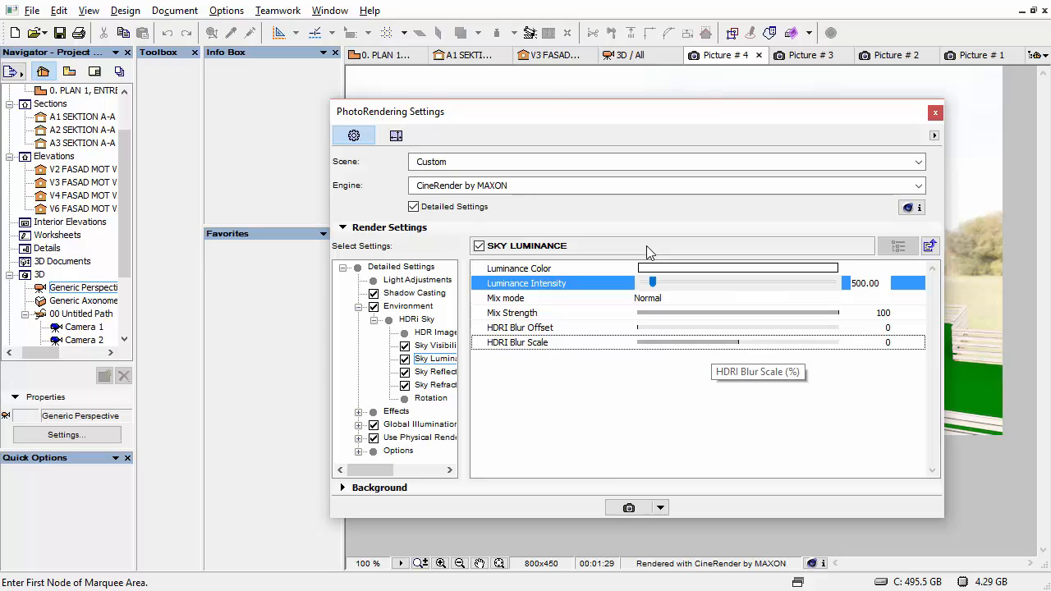
Review the HDRi Sky settings, from HDR Image, Sky Visibility and Sky Luminance to Sky Reflection, Sky Refraction and Rotation, and the Environment's sky setup.
{"action": "left_click", "coordinate": [435, 333]}
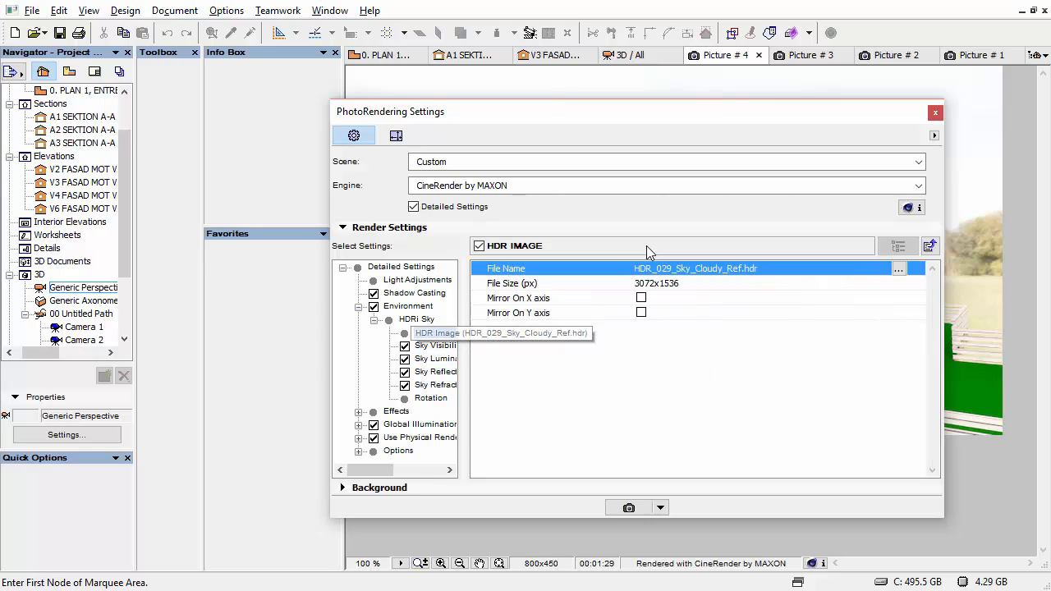
{"action": "left_click", "coordinate": [435, 345]}
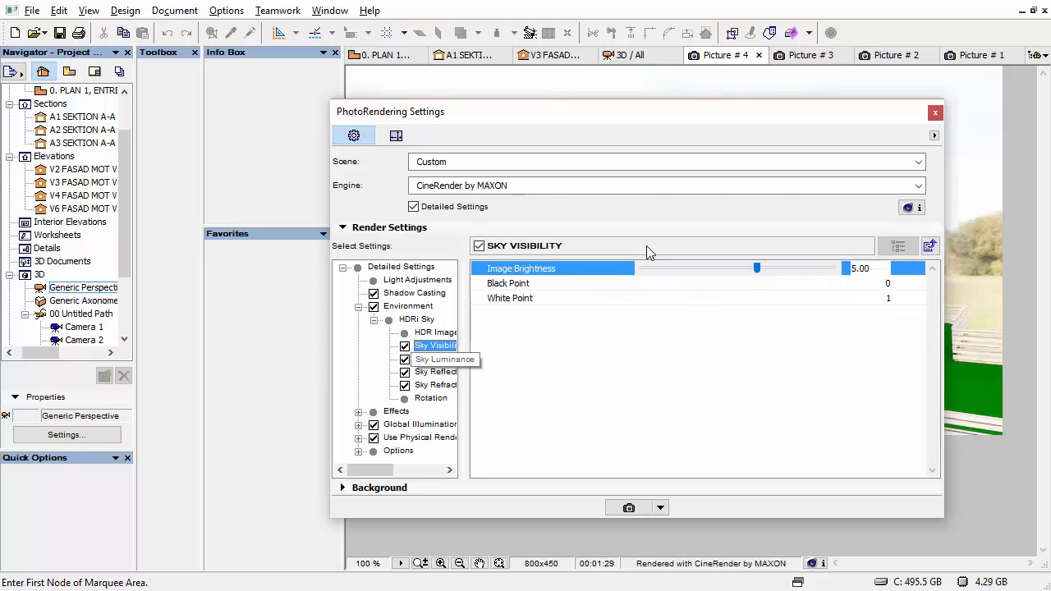
{"action": "left_click", "coordinate": [435, 359]}
{"action": "left_click", "coordinate": [435, 345]}
{"action": "left_click", "coordinate": [435, 358]}
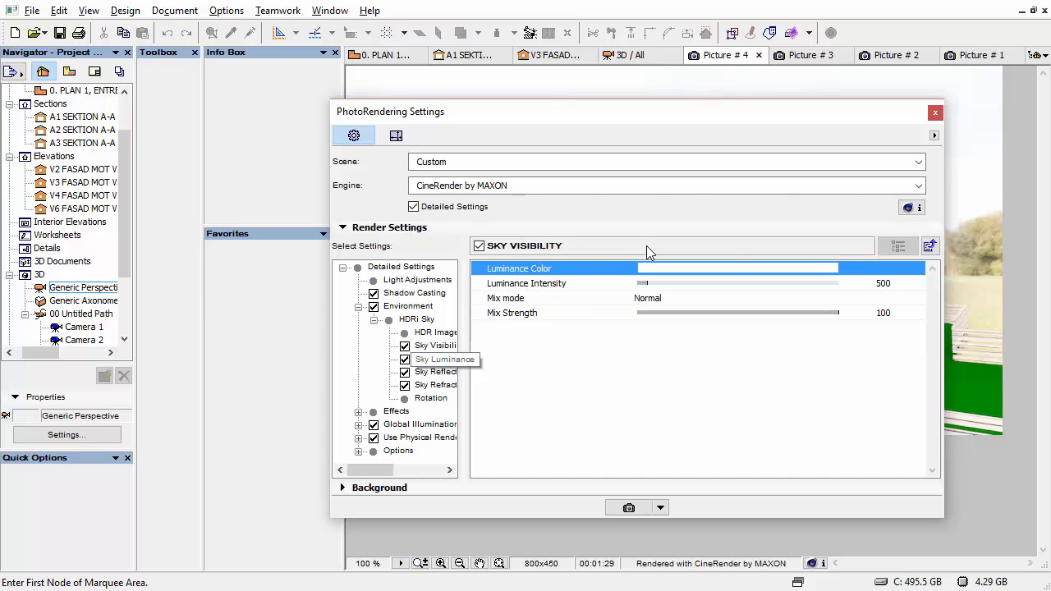
{"action": "left_click", "coordinate": [435, 372]}
{"action": "left_click", "coordinate": [435, 385]}
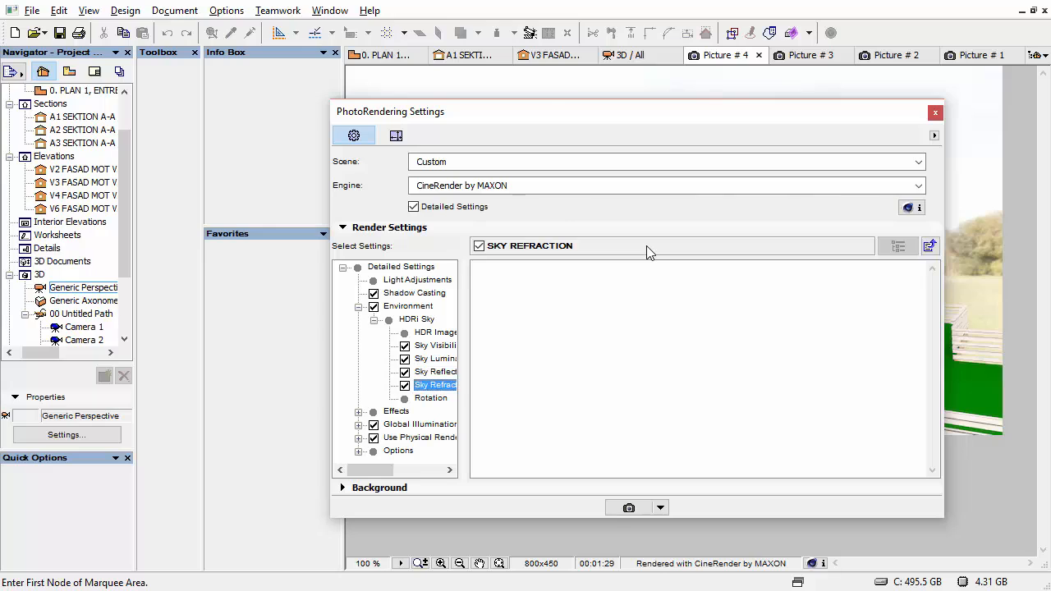
{"action": "left_click", "coordinate": [431, 398]}
{"action": "left_click", "coordinate": [408, 306]}
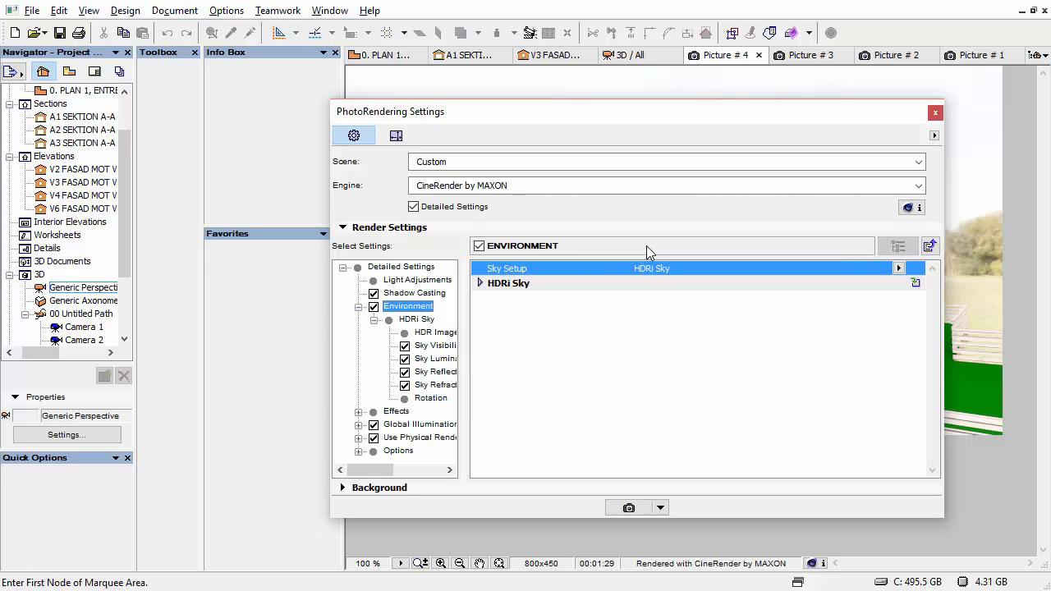
Set Sunlight to 50 in the light adjustments and render the house again.
{"action": "key", "text": "Up"}
{"action": "key", "text": "Up"}
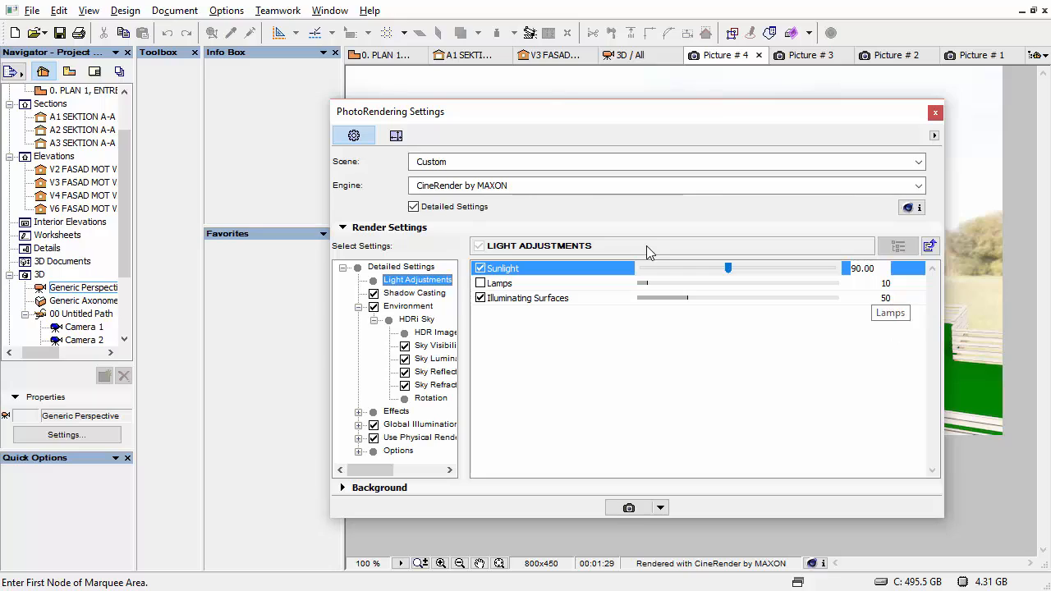
{"action": "key", "text": "Tab"}
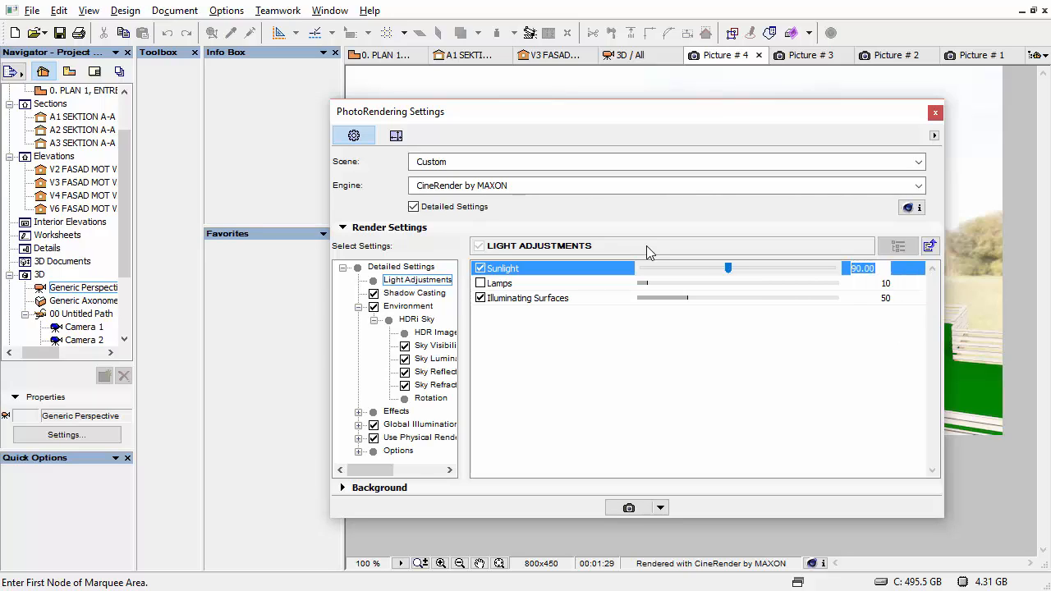
{"action": "type", "text": "50"}
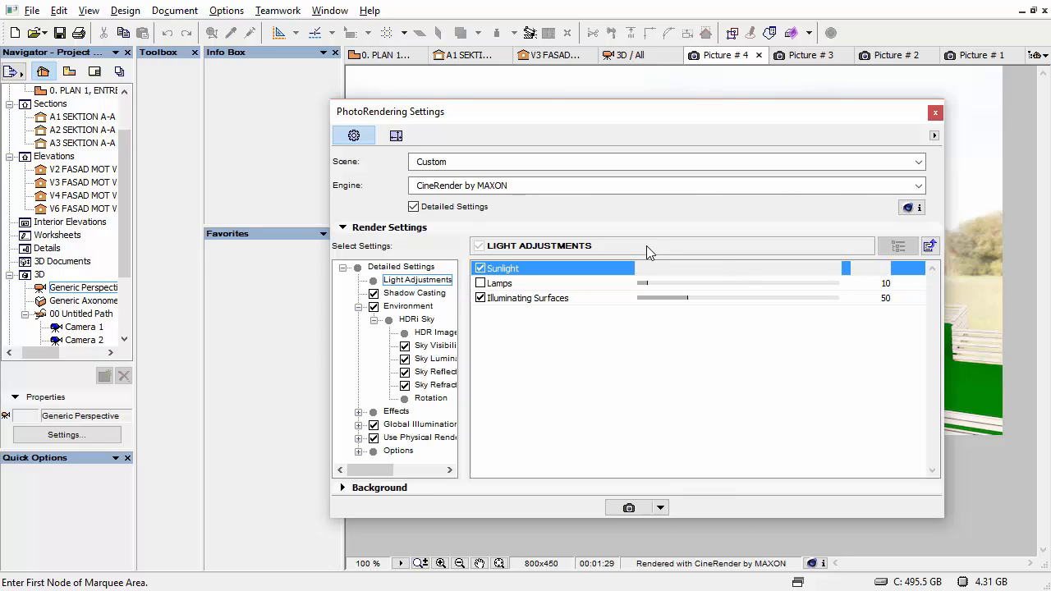
{"action": "key", "text": "Return"}
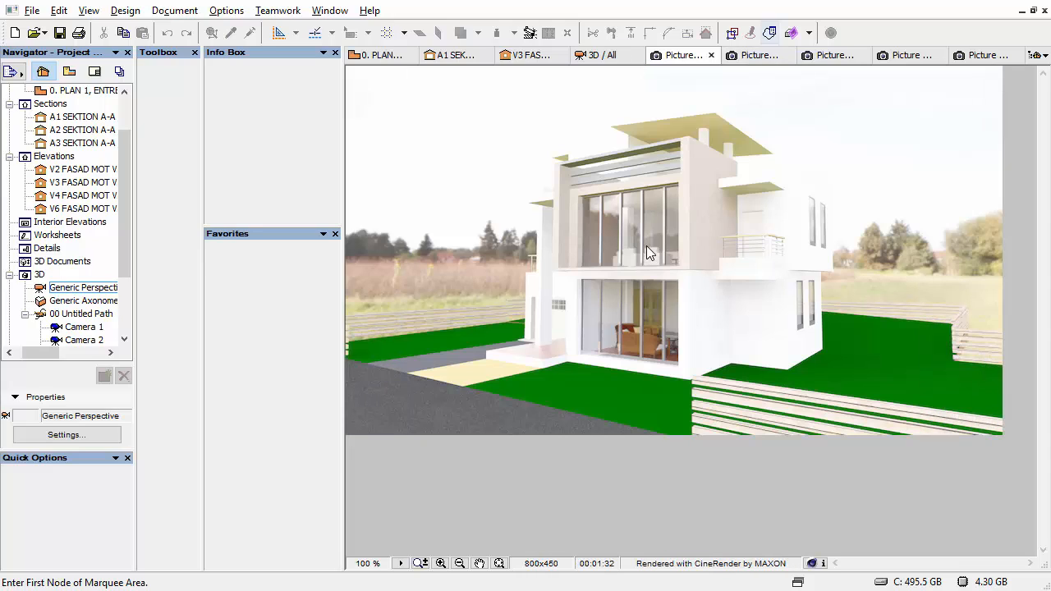
Compare the newest rendering with Picture # 4 and with the very first rendering, Picture # 1.
{"action": "key", "text": "ctrl+Tab"}
{"action": "key", "text": "ctrl+shift+Tab"}
{"action": "key", "text": "ctrl+Tab"}
{"action": "key", "text": "ctrl+shift+Tab"}
{"action": "key", "text": "ctrl+Tab"}
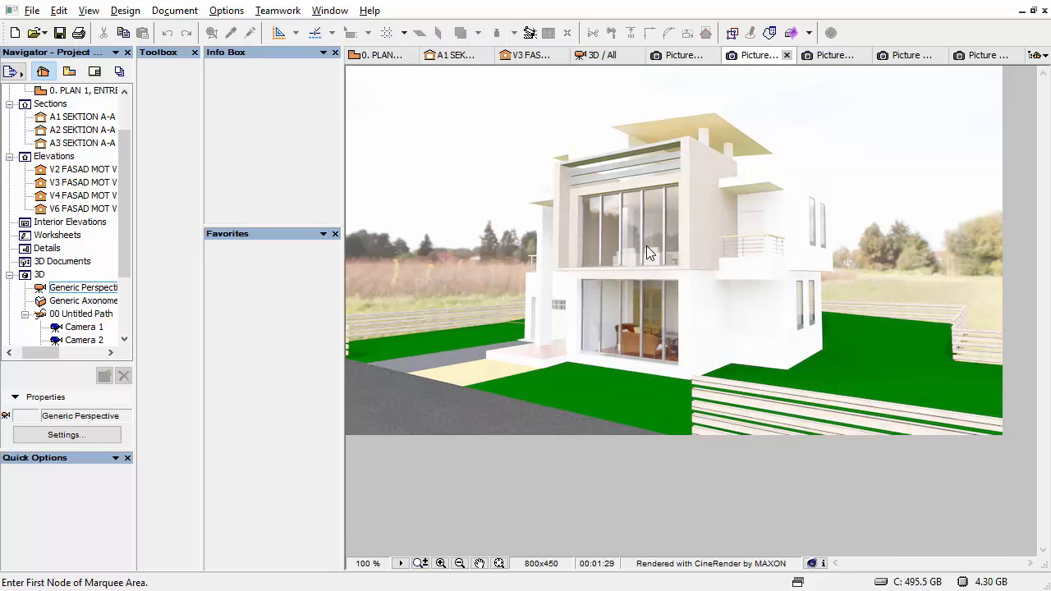
{"action": "left_click", "coordinate": [985, 55]}
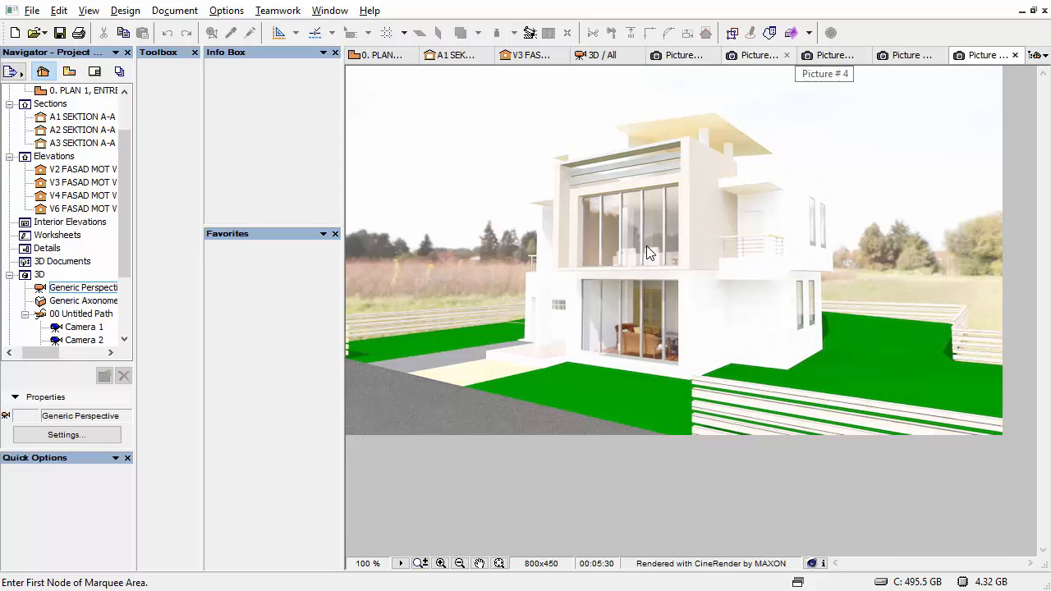
{"action": "left_click", "coordinate": [685, 55]}
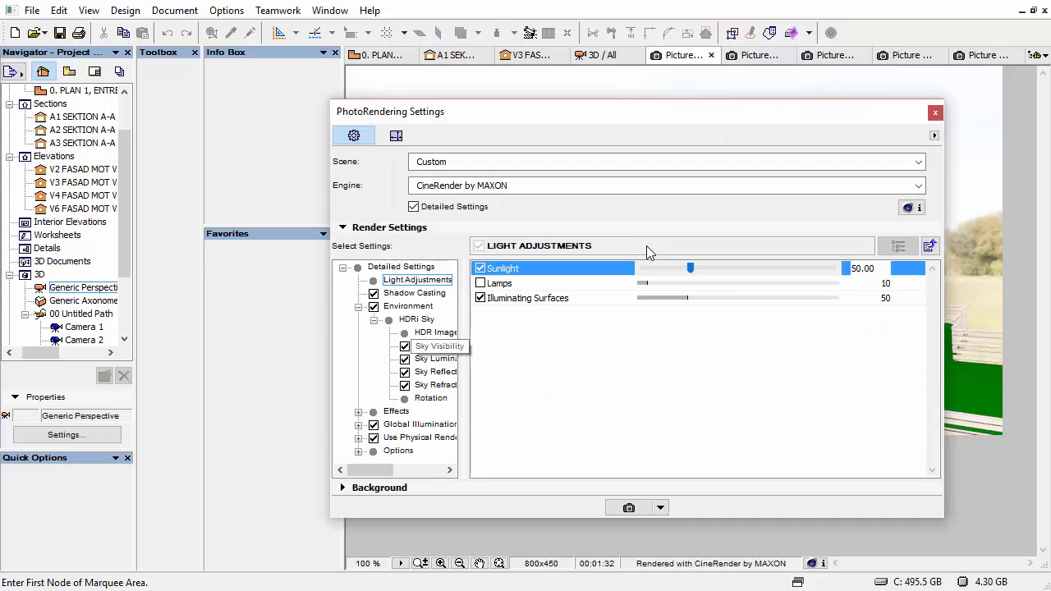
Look through the Physical Renderer options and bring up the Physical Camera settings.
{"action": "left_click", "coordinate": [358, 307]}
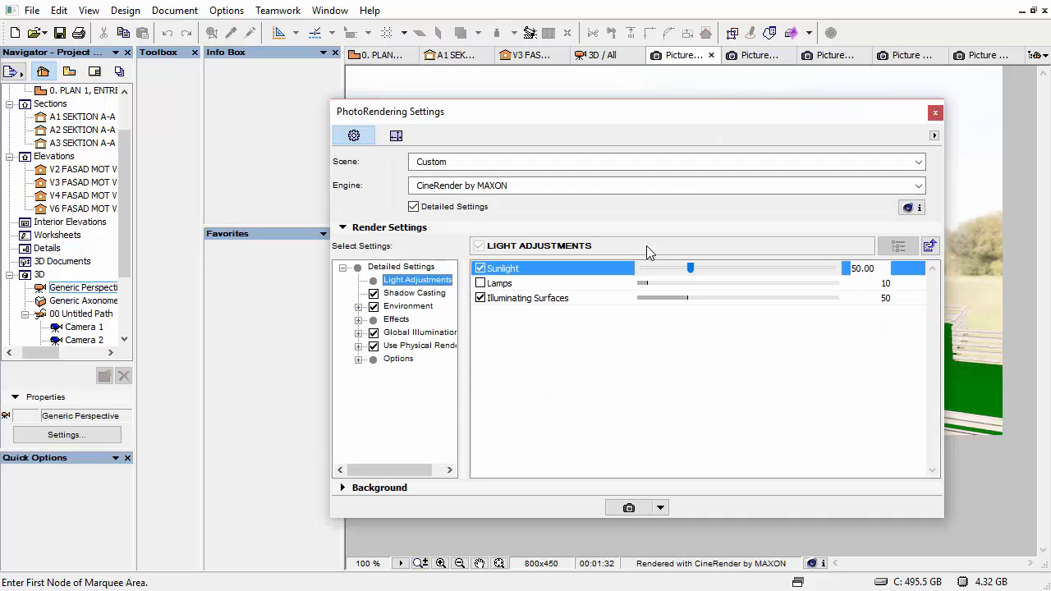
{"action": "left_click", "coordinate": [358, 334]}
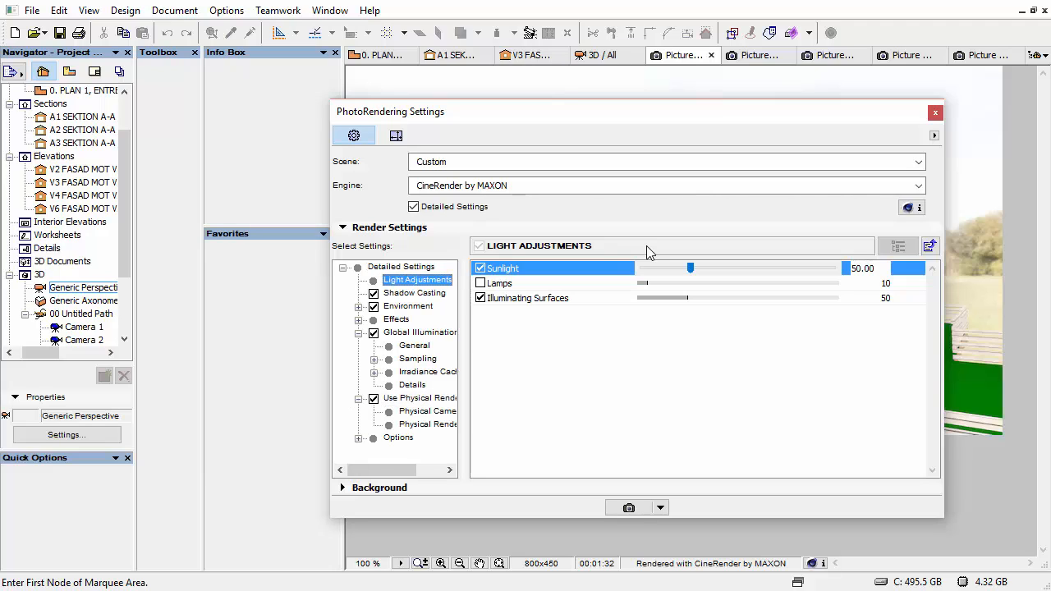
{"action": "left_click", "coordinate": [358, 399]}
{"action": "left_click", "coordinate": [427, 425]}
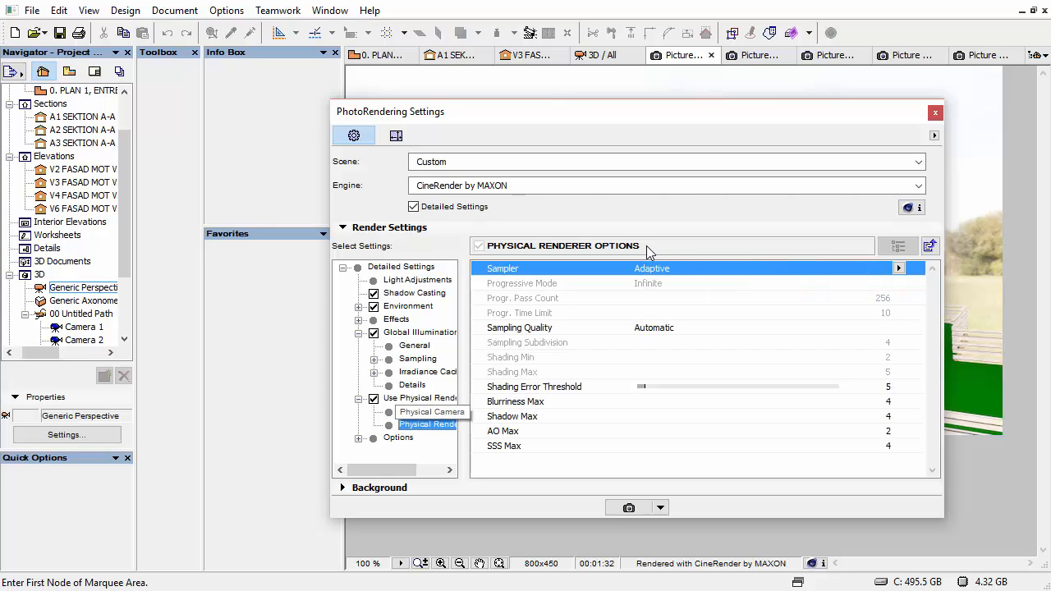
{"action": "key", "text": "Up"}
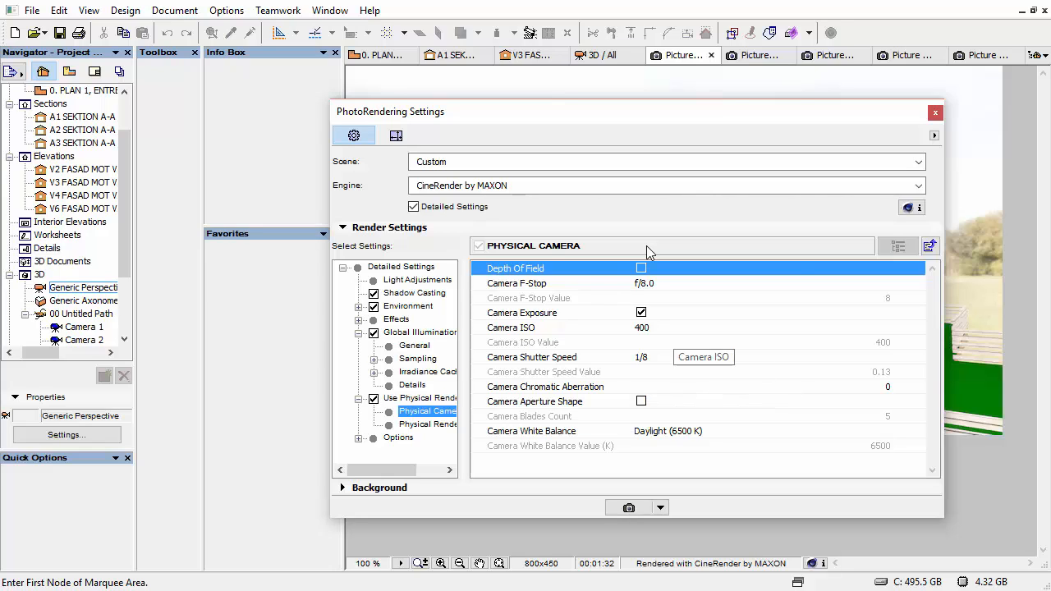
Examine the Physical Camera's exposure-related settings: the available Camera ISO values, F-Stop, Exposure and Shutter Speed.
{"action": "left_click", "coordinate": [673, 329]}
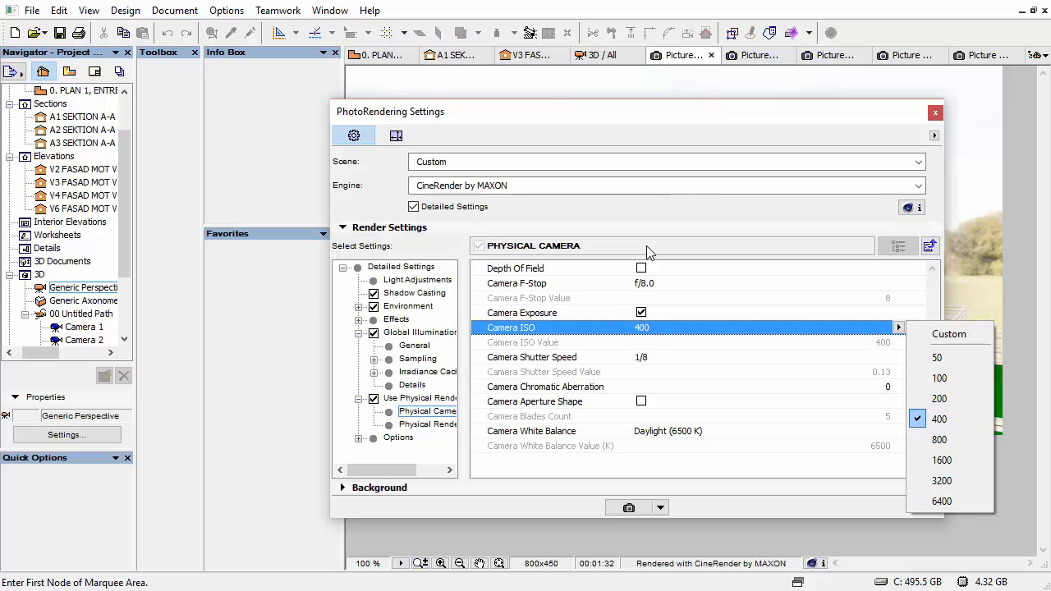
{"action": "left_click", "coordinate": [898, 327]}
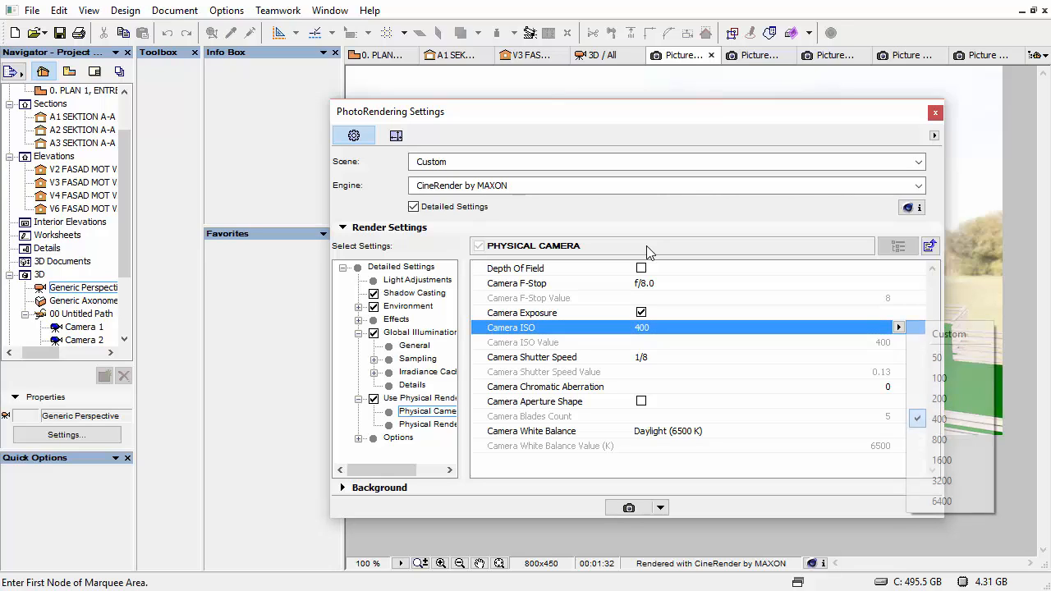
{"action": "left_click", "coordinate": [839, 336]}
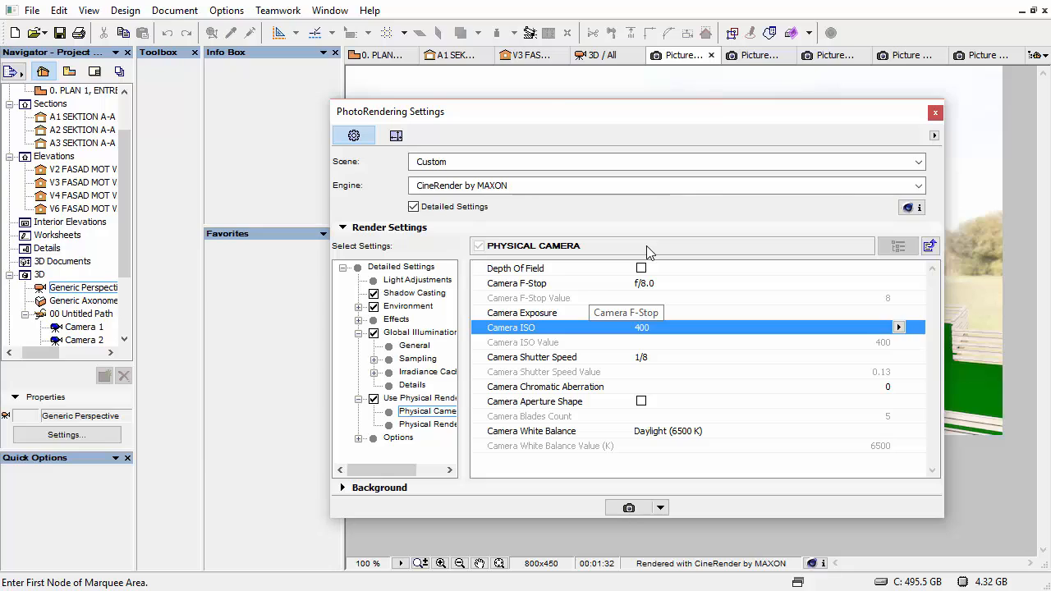
{"action": "left_click", "coordinate": [640, 313]}
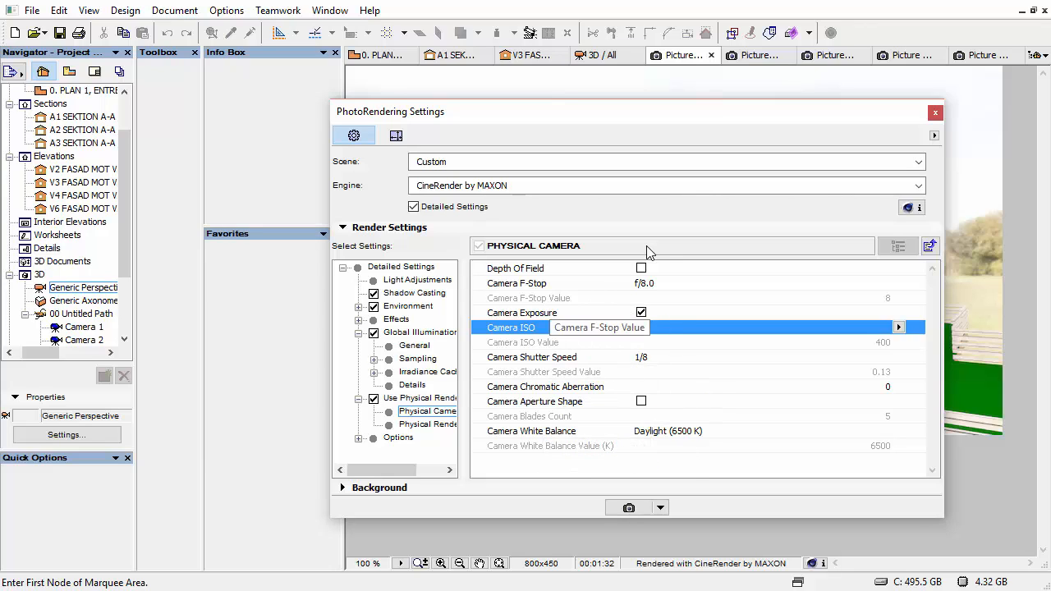
{"action": "left_click", "coordinate": [562, 284]}
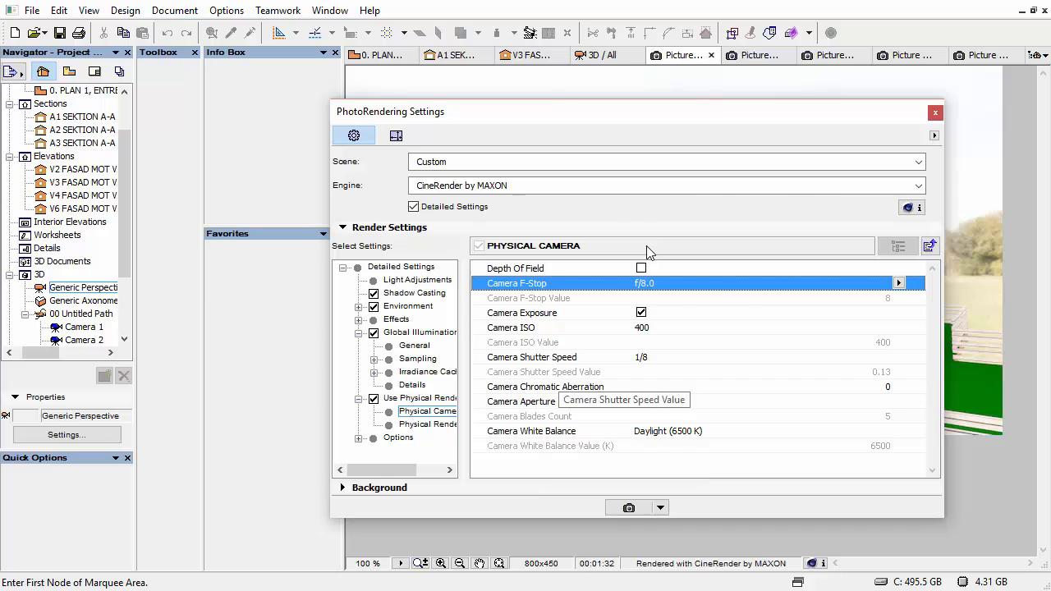
{"action": "left_click", "coordinate": [546, 358]}
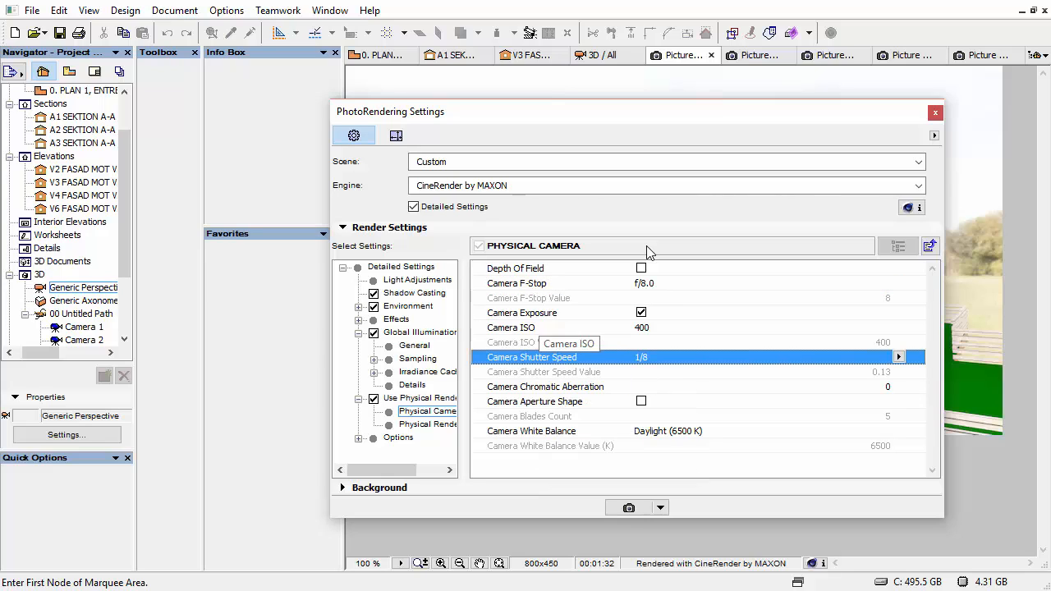
{"action": "left_click", "coordinate": [538, 329]}
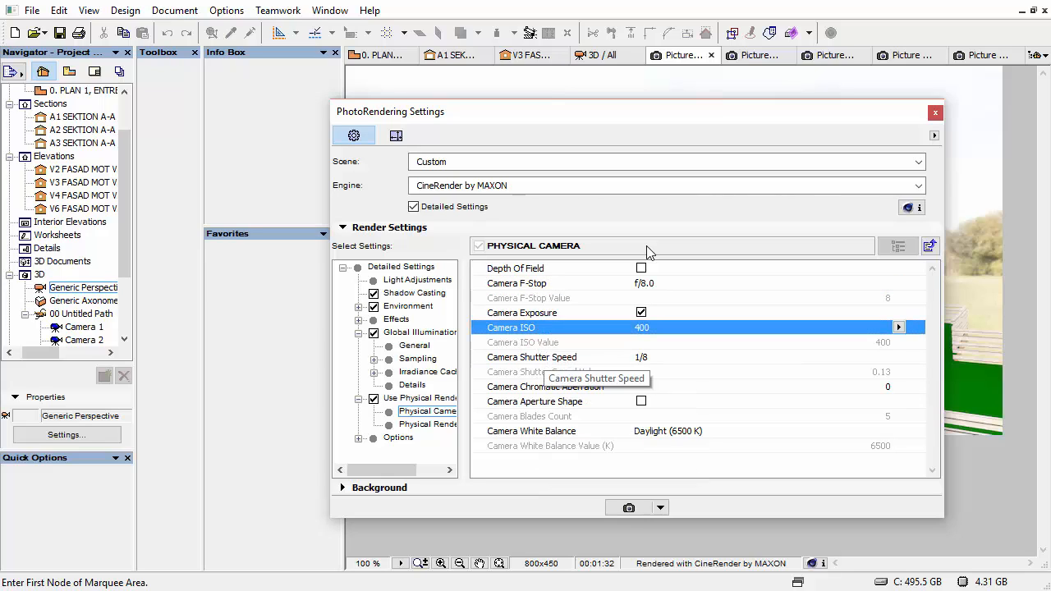
Set the Physical Camera's Camera ISO to 200 and its Camera Shutter Speed to 1/30.
{"action": "left_click", "coordinate": [541, 358]}
{"action": "left_click", "coordinate": [542, 329]}
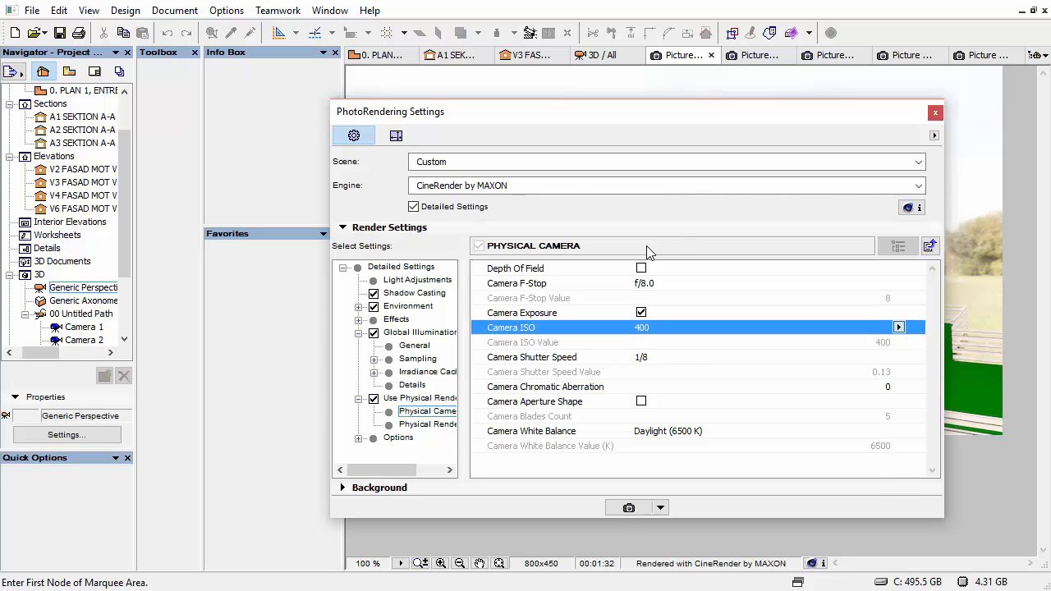
{"action": "left_click", "coordinate": [898, 327]}
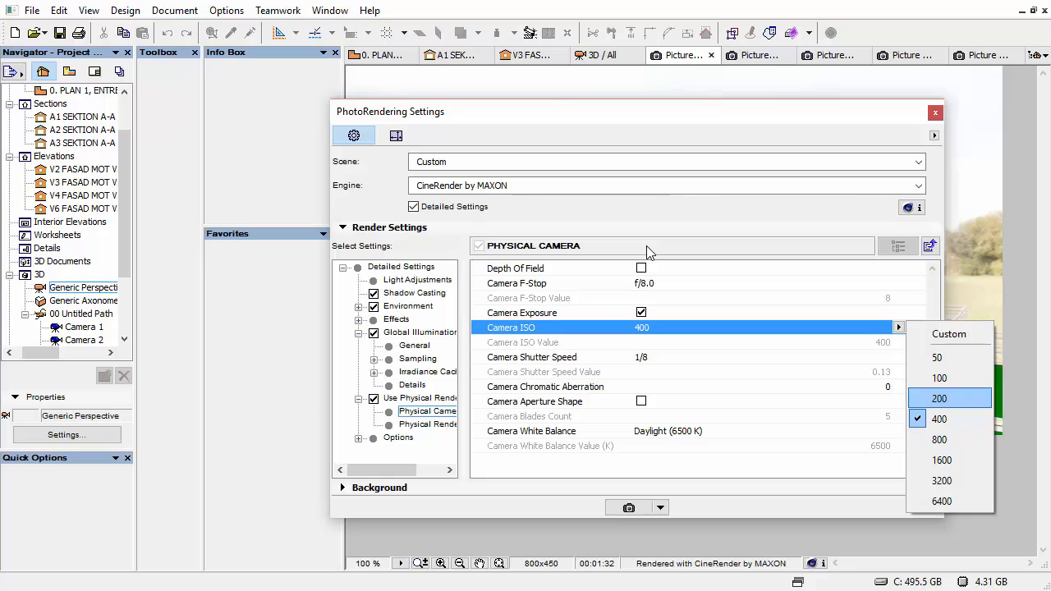
{"action": "left_click", "coordinate": [938, 399]}
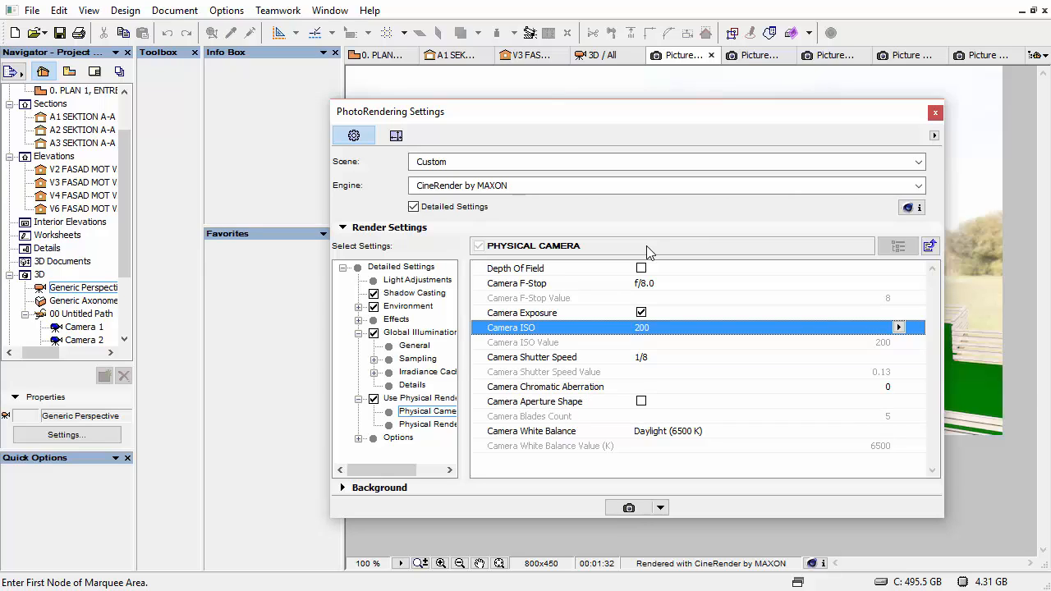
{"action": "left_click", "coordinate": [900, 357]}
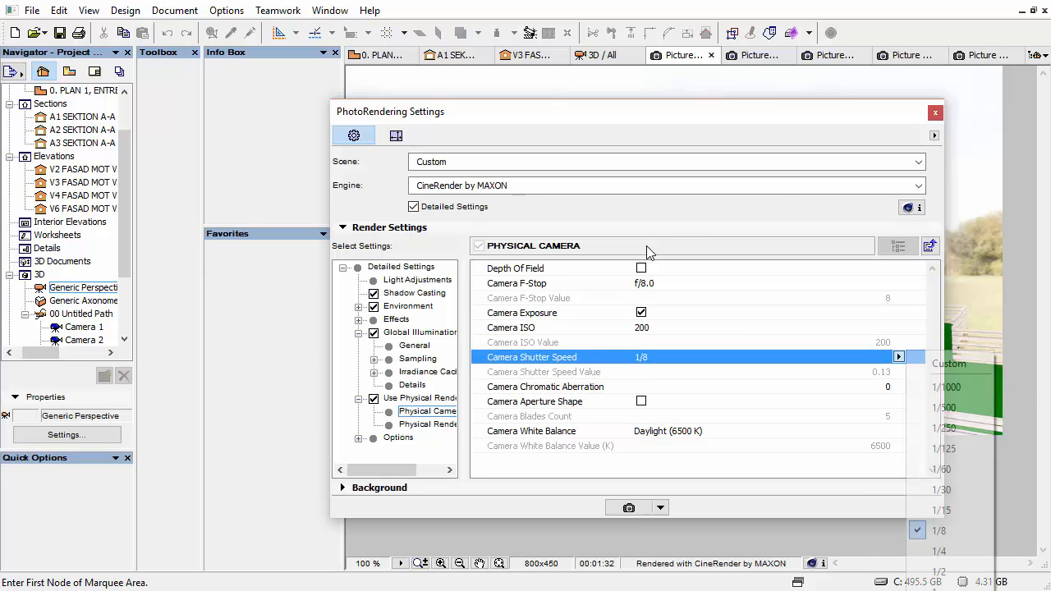
{"action": "left_click", "coordinate": [899, 357]}
{"action": "key", "text": "Return"}
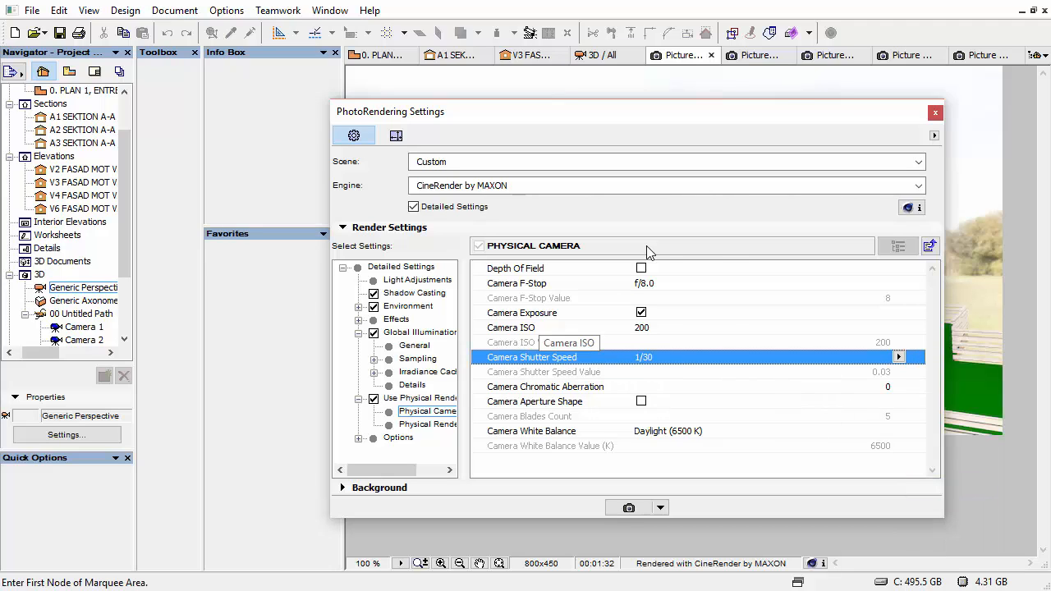
Review the Camera ISO choice and examine the available Camera F-Stop values without changing them.
{"action": "key", "text": "Up"}
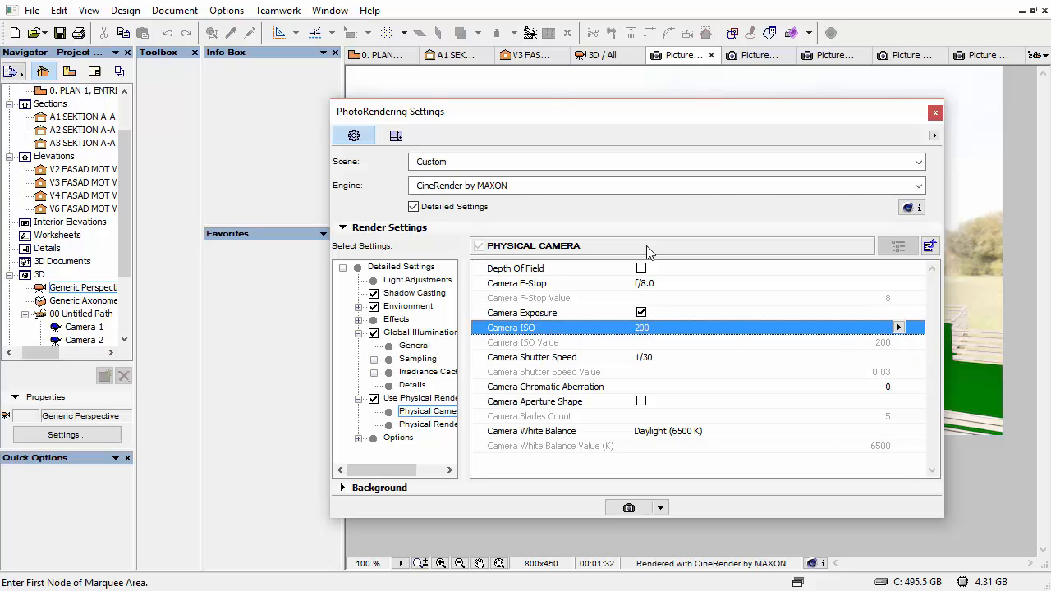
{"action": "key", "text": "space"}
{"action": "key", "text": "Escape"}
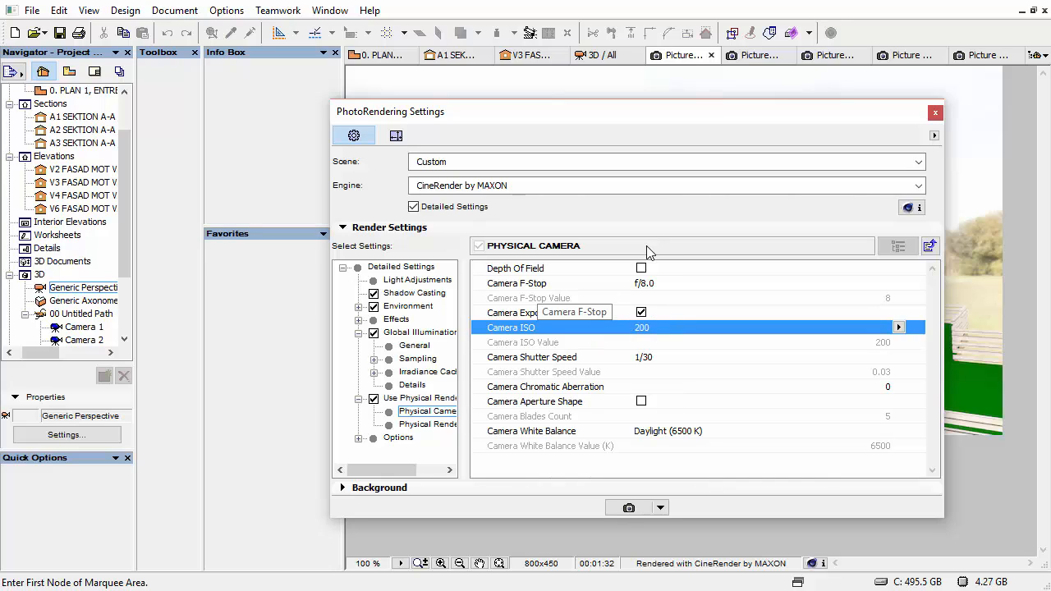
{"action": "key", "text": "Up"}
{"action": "key", "text": "Up"}
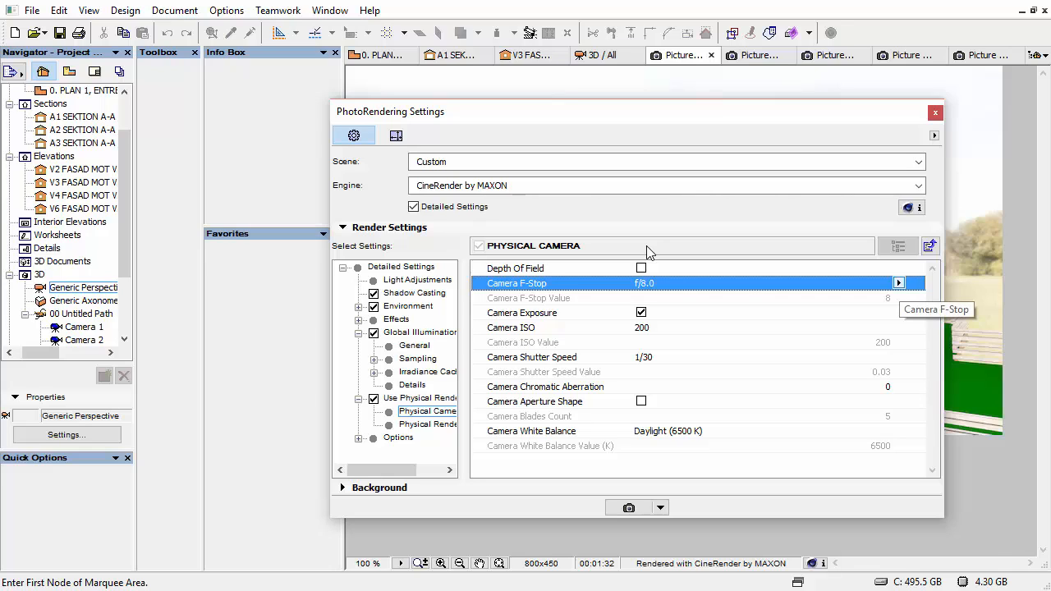
{"action": "left_click", "coordinate": [899, 283]}
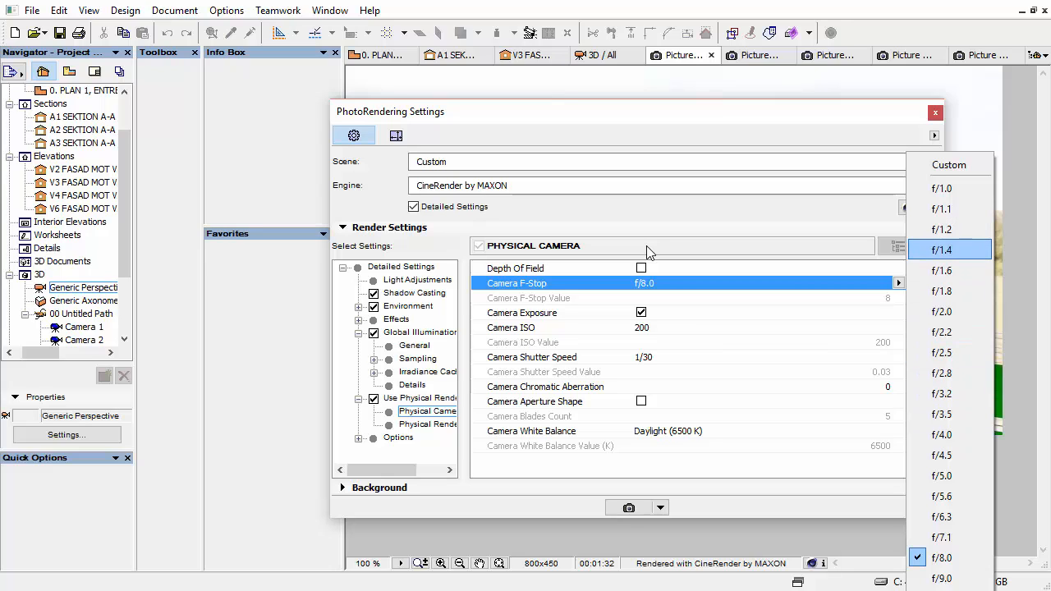
{"action": "left_click", "coordinate": [647, 247]}
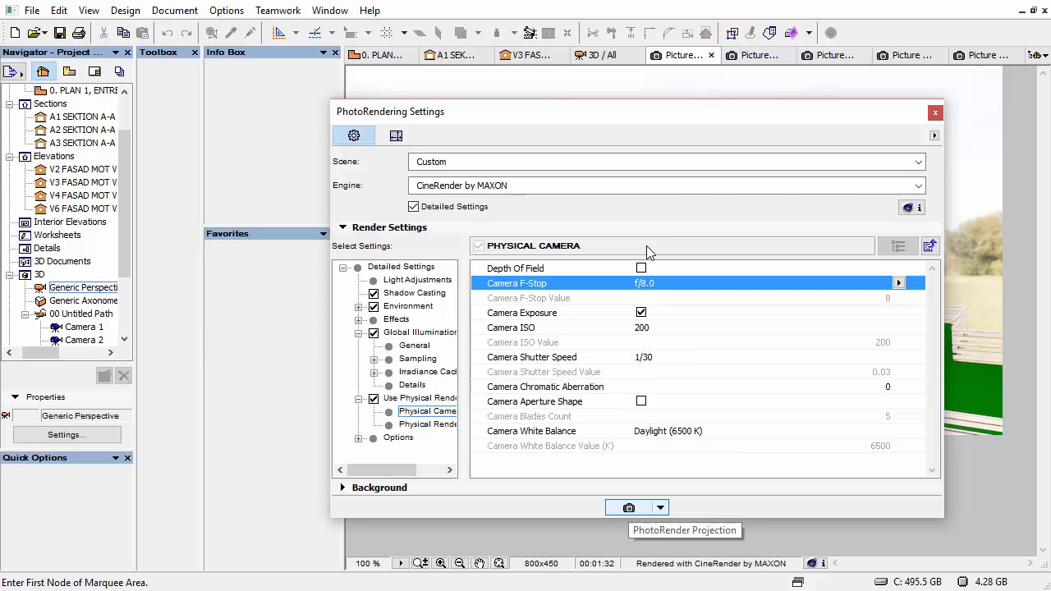
Check the Global Illumination general settings and render the house with the new camera exposure.
{"action": "left_click", "coordinate": [414, 345]}
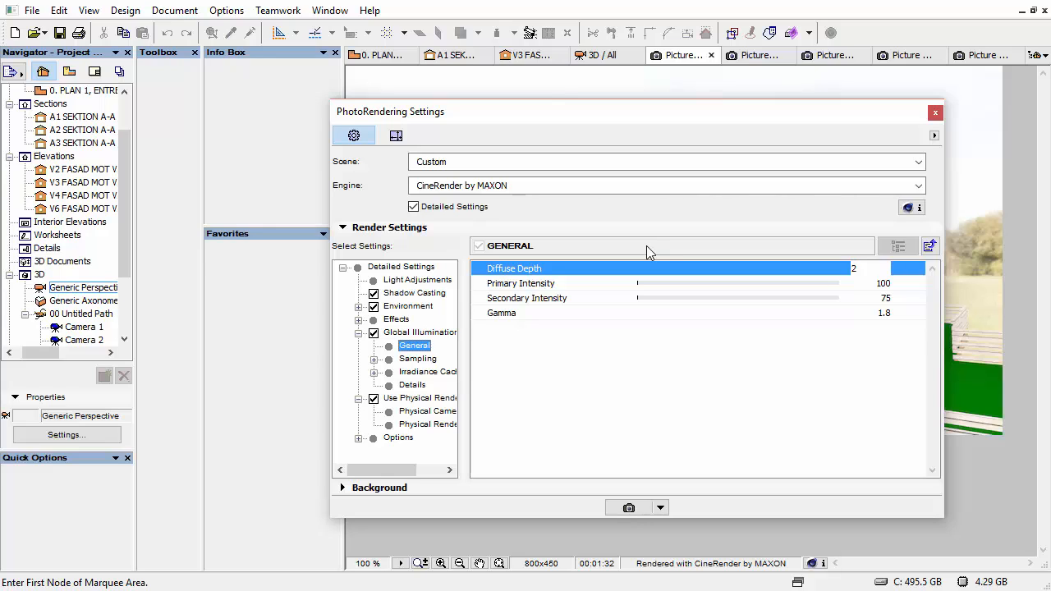
{"action": "left_click", "coordinate": [629, 507]}
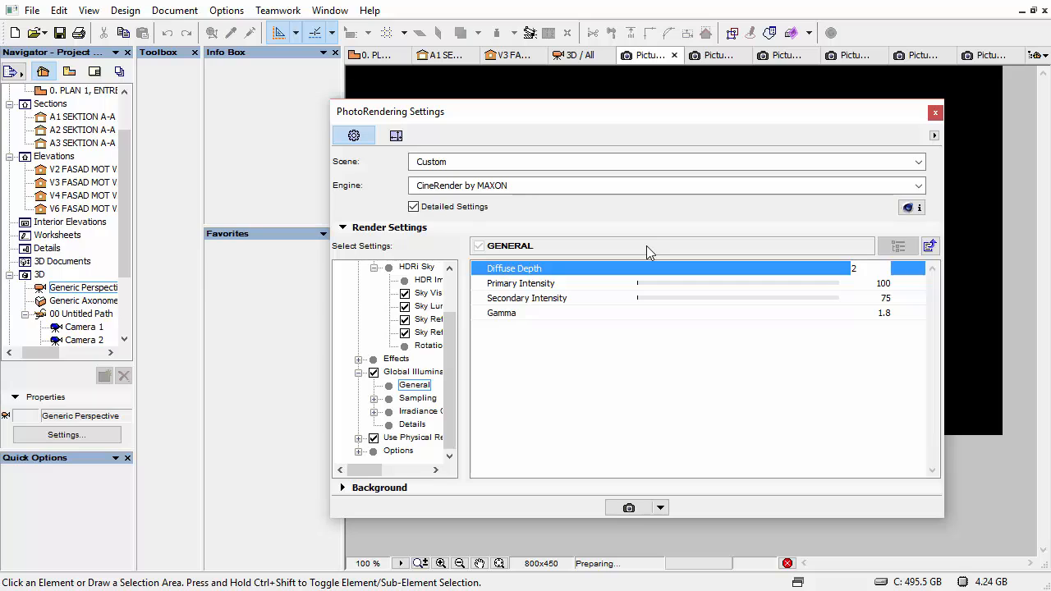
{"action": "left_click_drag", "start_coordinate": [464, 369], "coordinate": [504, 369]}
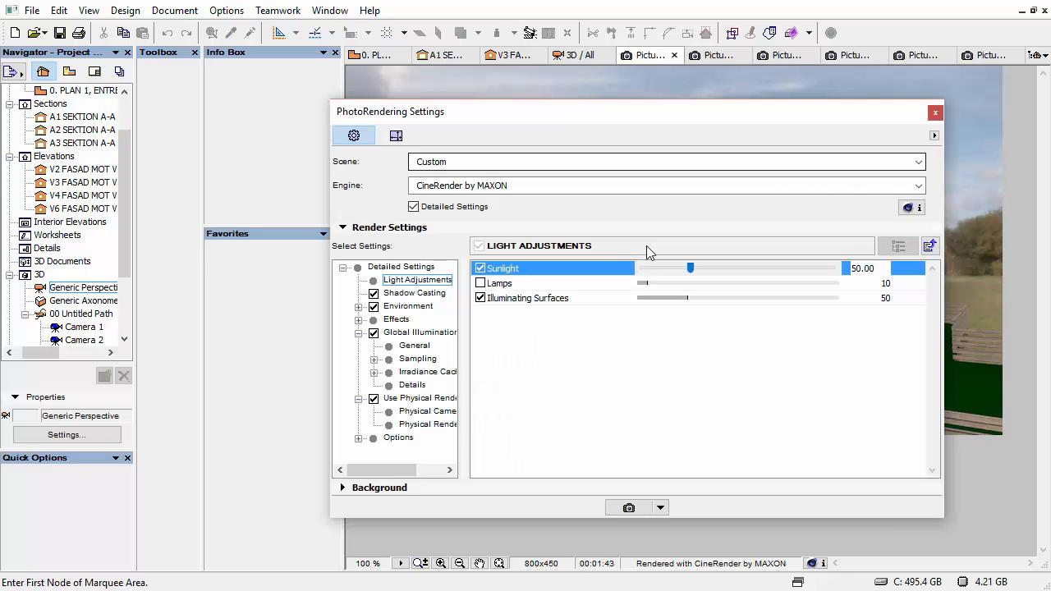
Set Illuminating Surfaces and Sunlight to 100 in the light adjustments and render the house again.
{"action": "left_click", "coordinate": [876, 298]}
{"action": "double_click", "coordinate": [870, 298]}
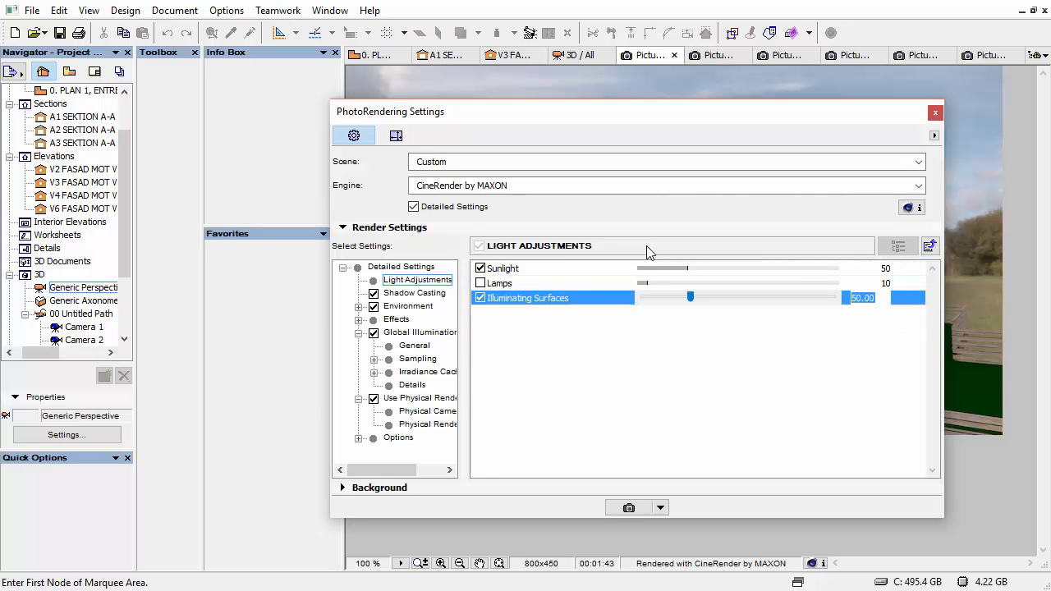
{"action": "type", "text": "1"}
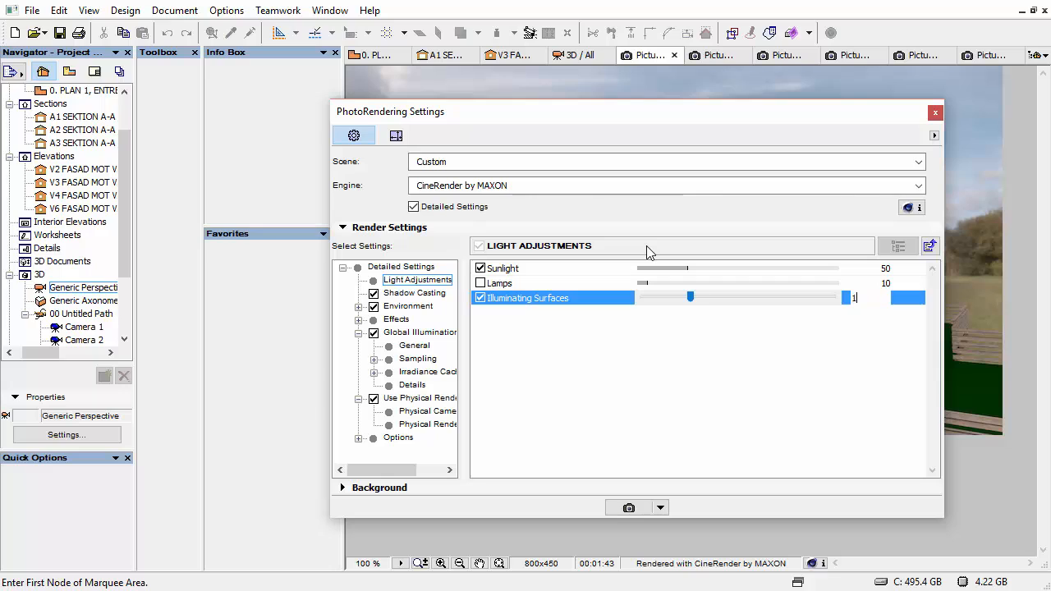
{"action": "left_click", "coordinate": [870, 268]}
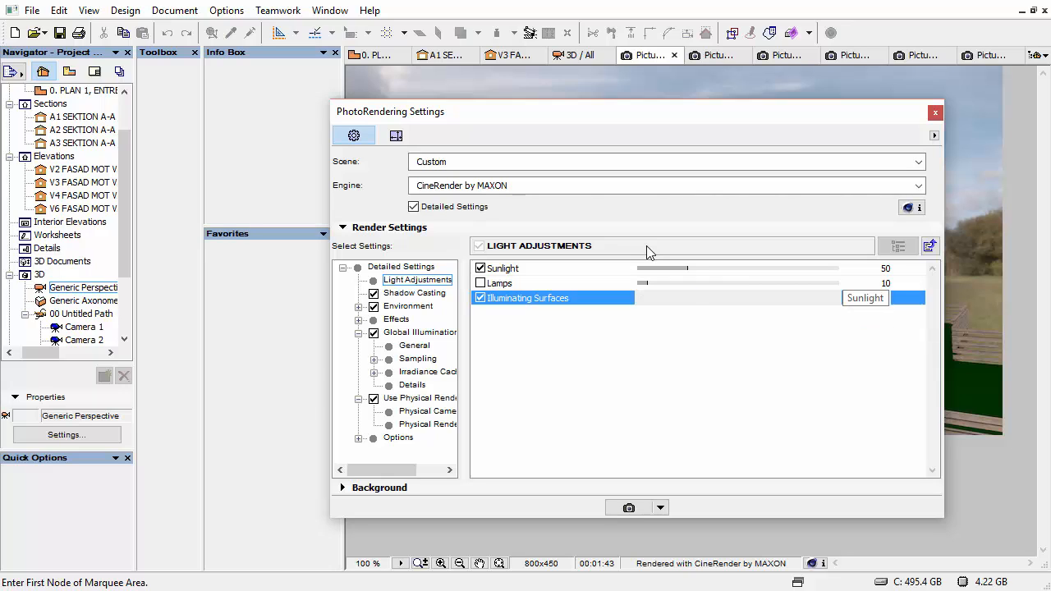
{"action": "double_click", "coordinate": [862, 268]}
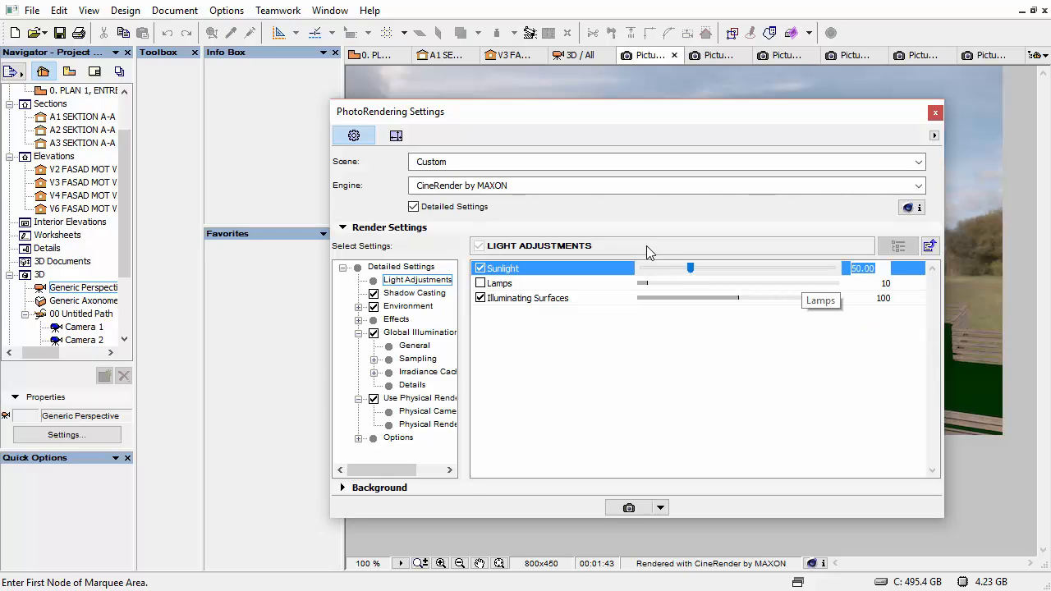
{"action": "type", "text": "100"}
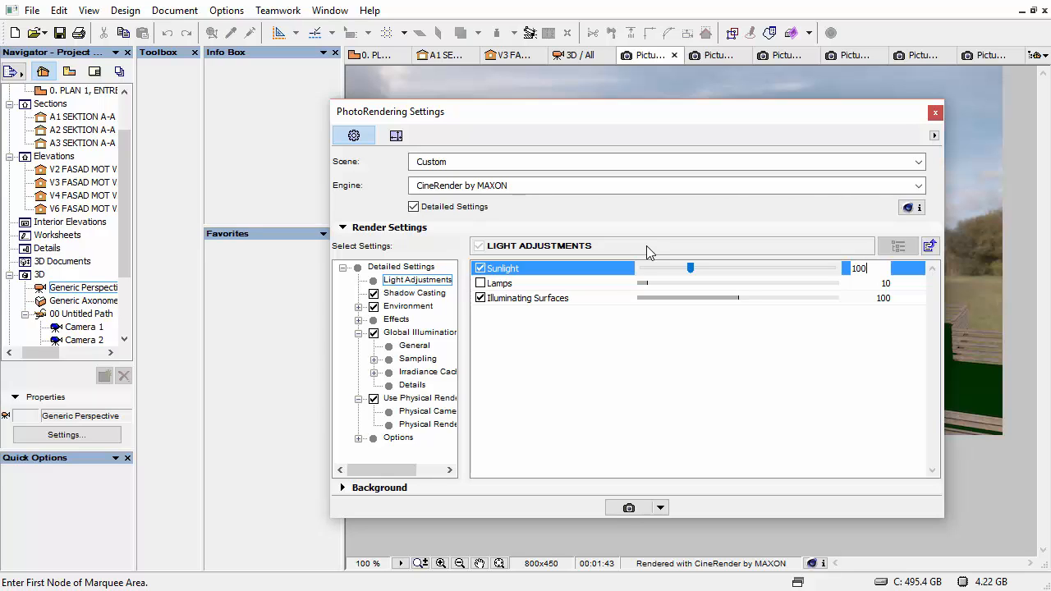
{"action": "key", "text": "Return"}
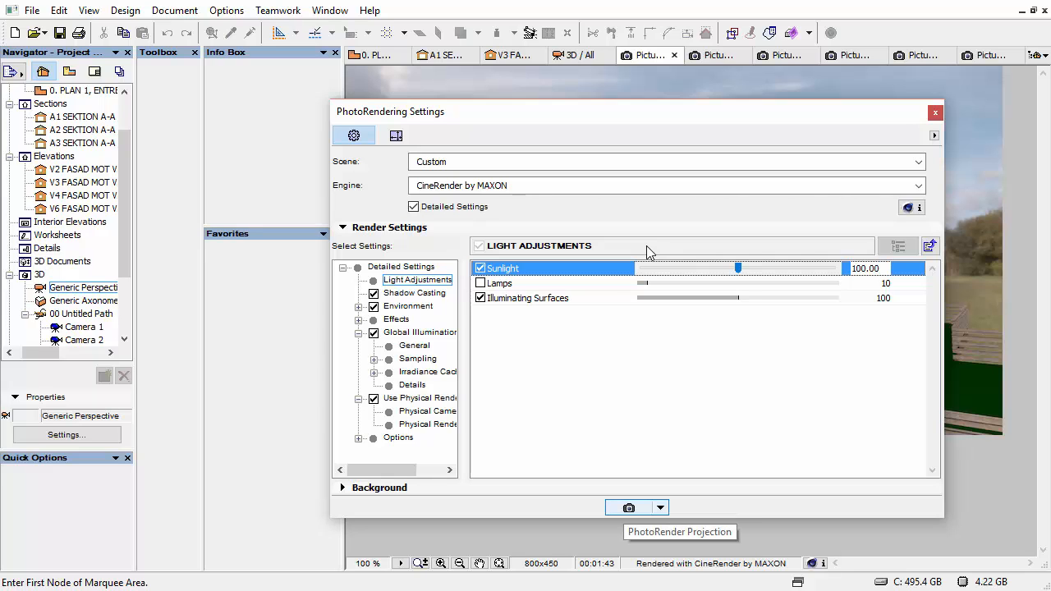
{"action": "left_click", "coordinate": [629, 507]}
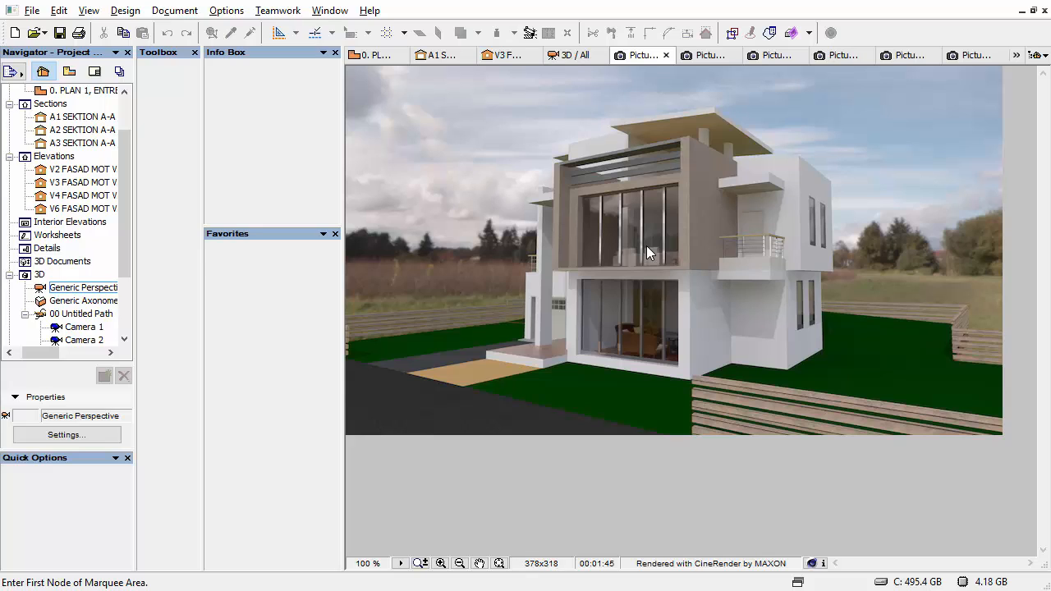
Reopen the PhotoRendering settings and raise both Sunlight and Illuminating Surfaces to 150.
{"action": "key", "text": "ctrl+alt+shift+p"}
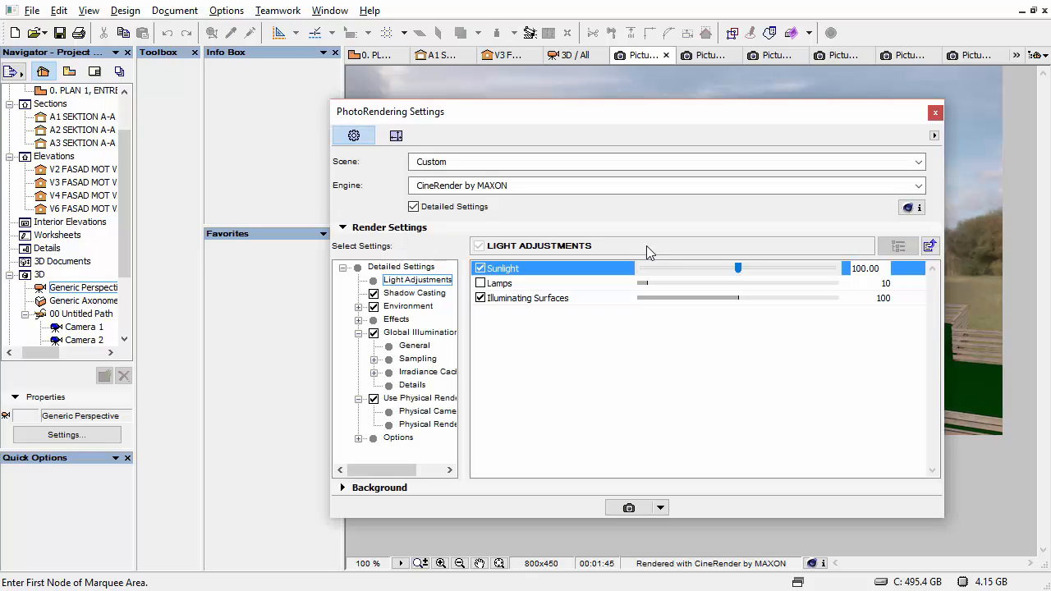
{"action": "left_click_drag", "start_coordinate": [880, 269], "coordinate": [839, 271]}
{"action": "type", "text": "150"}
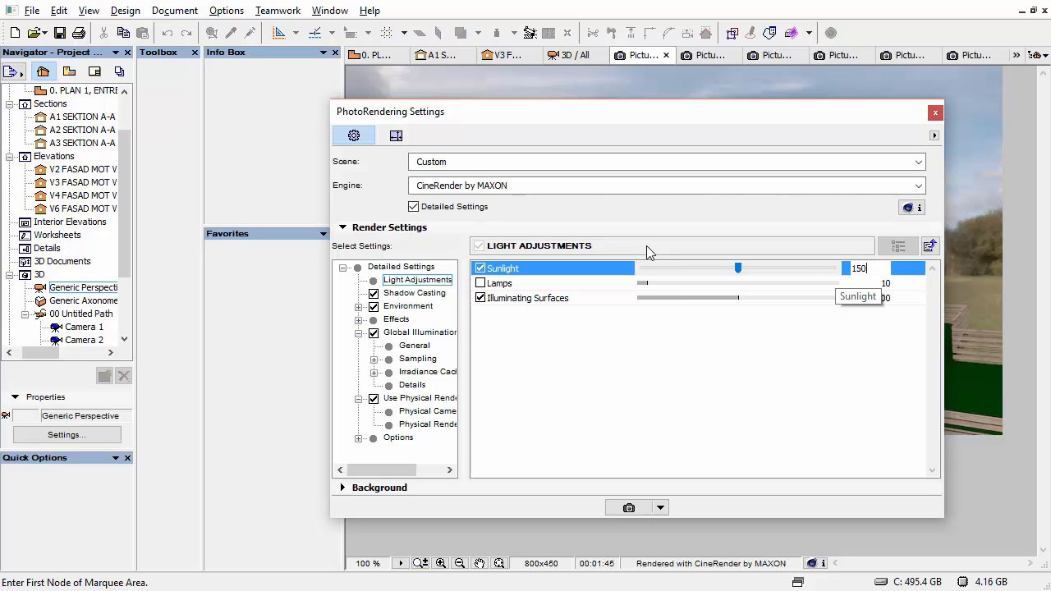
{"action": "key", "text": "Return"}
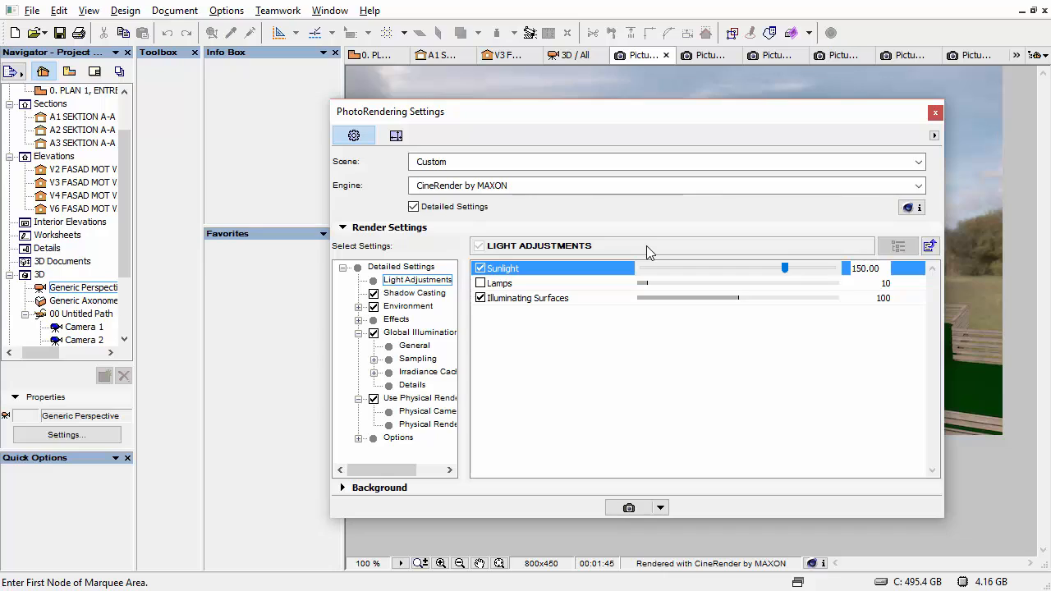
{"action": "left_click", "coordinate": [880, 298]}
{"action": "left_click_drag", "start_coordinate": [882, 298], "coordinate": [845, 299]}
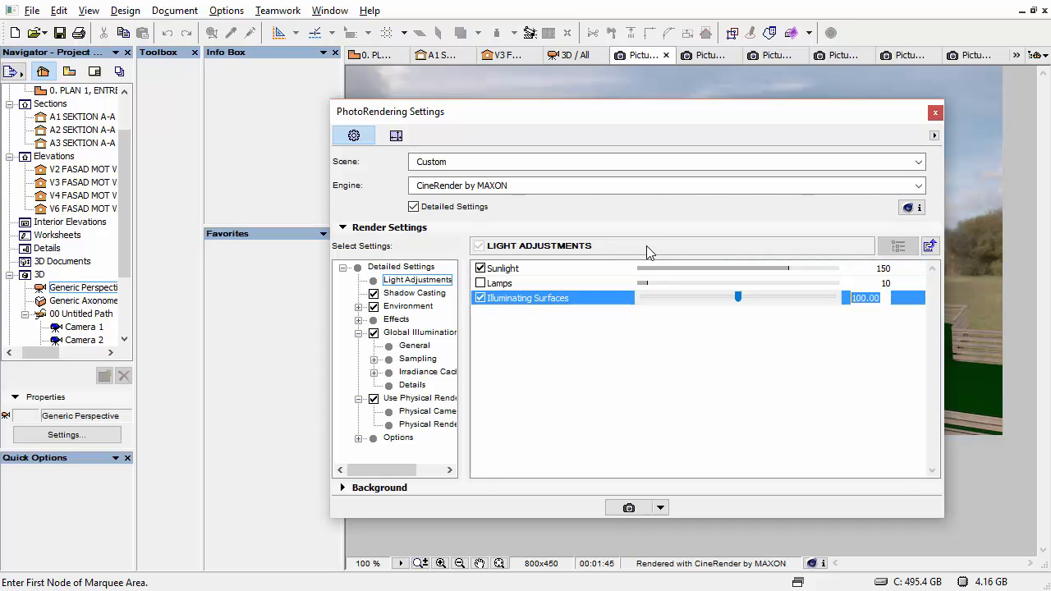
{"action": "type", "text": "150"}
{"action": "key", "text": "Return"}
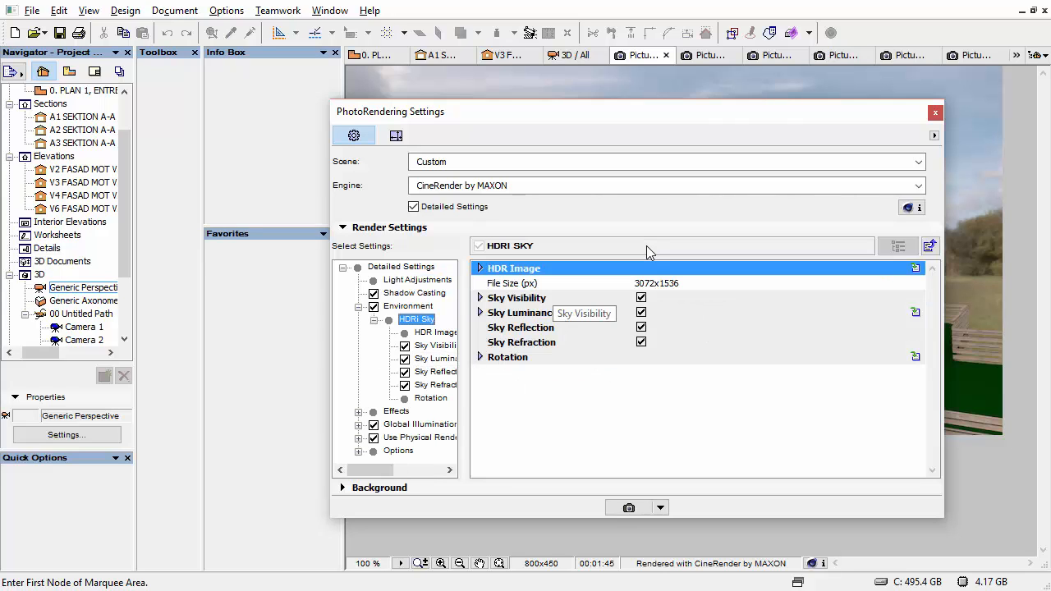
Set the HDRi sky's rotation around the Z axis to 60° and render the house with it.
{"action": "left_click", "coordinate": [915, 268]}
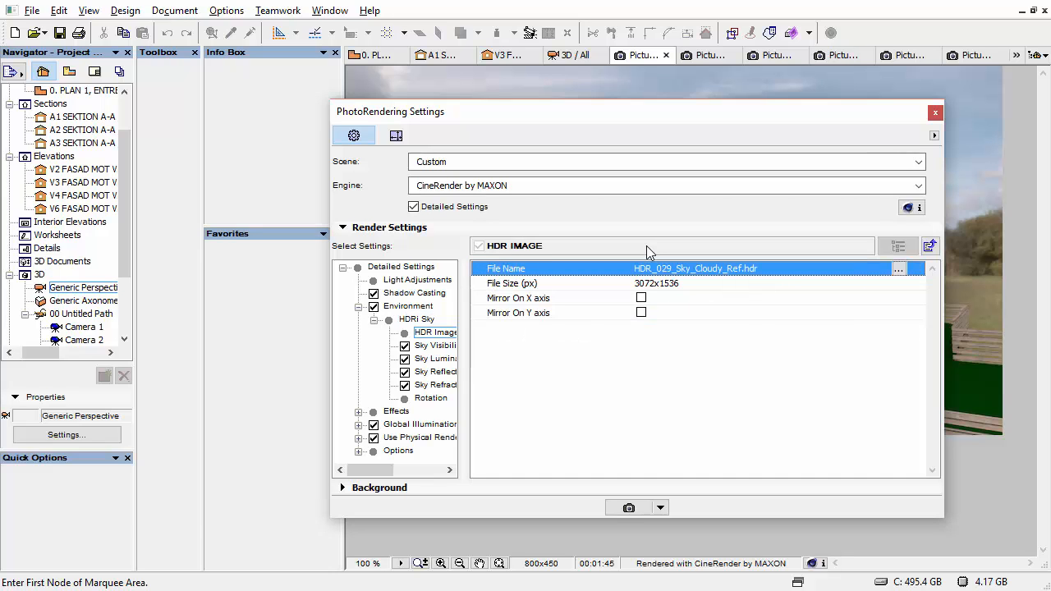
{"action": "left_click_drag", "start_coordinate": [730, 112], "coordinate": [674, 136]}
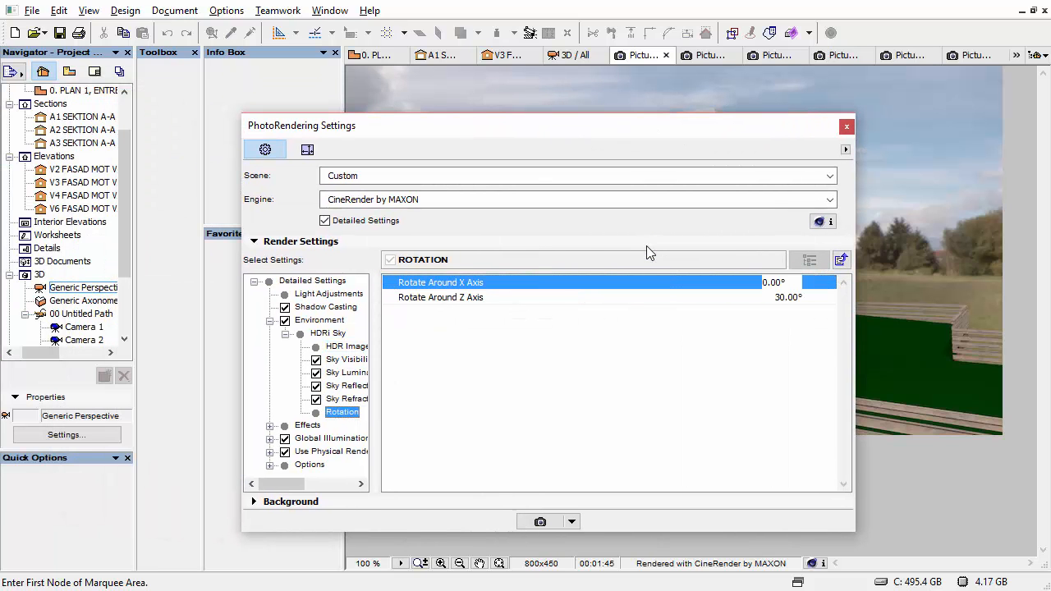
{"action": "left_click", "coordinate": [798, 299]}
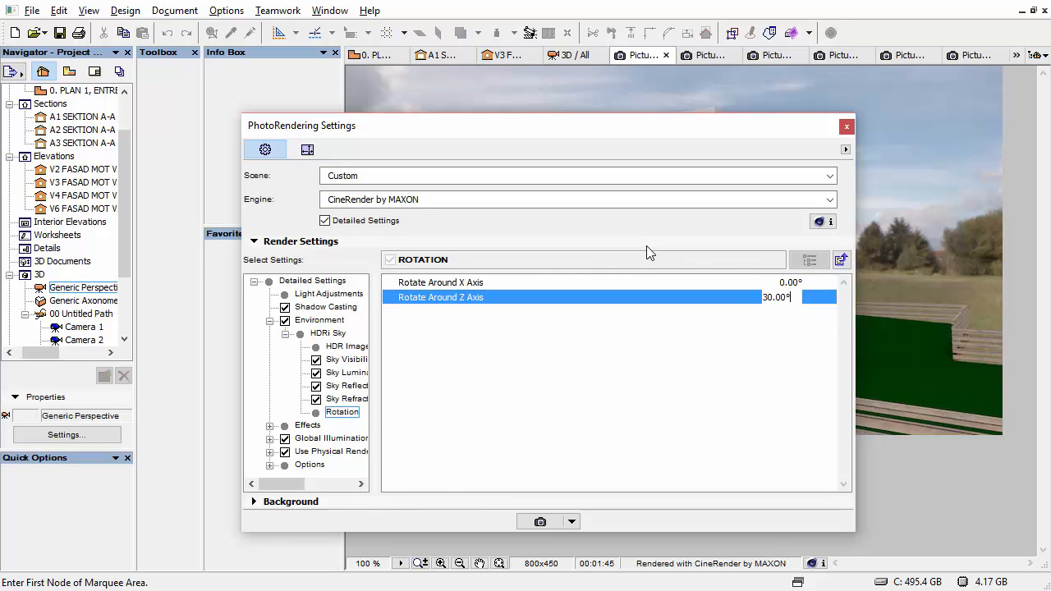
{"action": "left_click_drag", "start_coordinate": [793, 298], "coordinate": [762, 298]}
{"action": "type", "text": "60"}
{"action": "key", "text": "Return"}
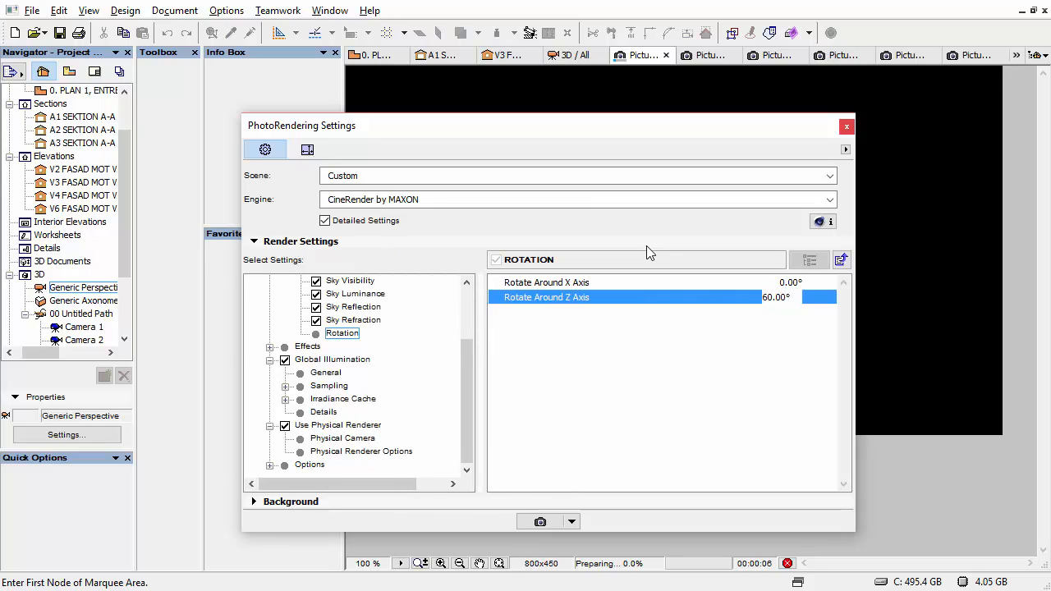
{"action": "left_click", "coordinate": [846, 127]}
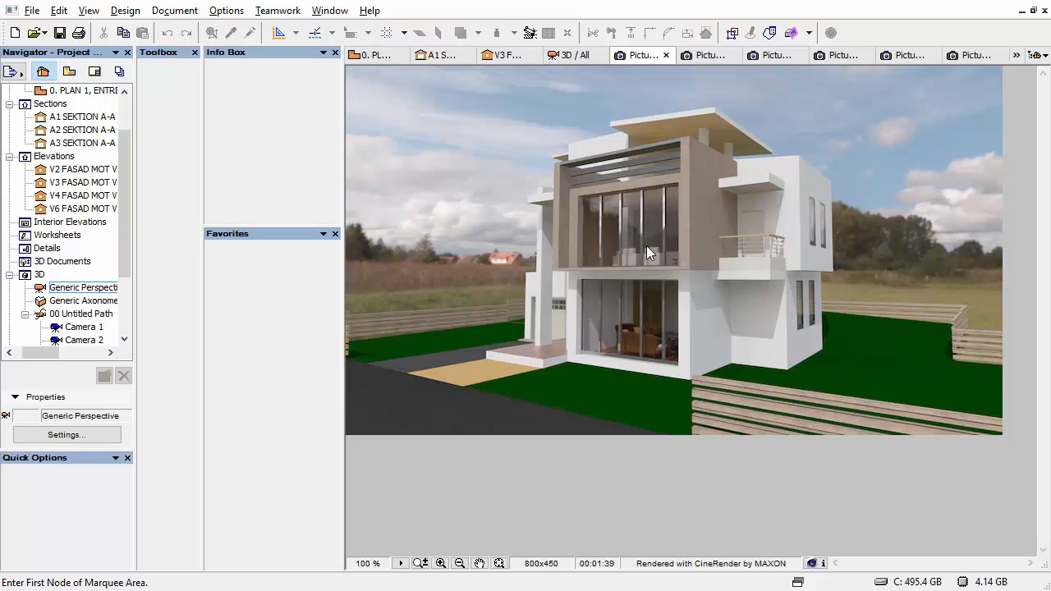
Set the HDRi sky's Luminance Intensity to 1000 and collapse the Environment settings.
{"action": "key", "text": "ctrl+shift+r"}
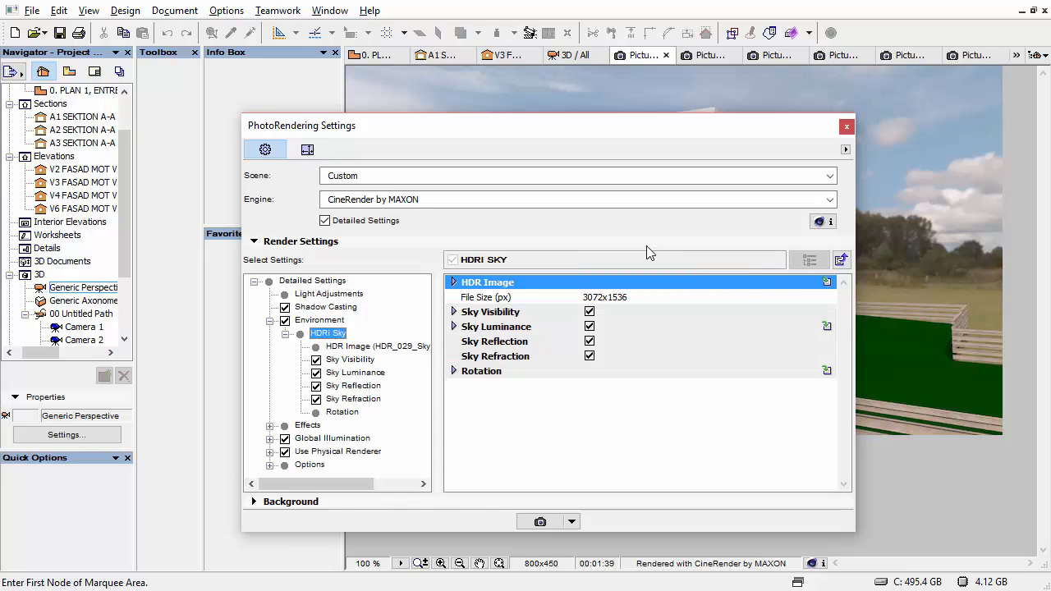
{"action": "left_click", "coordinate": [353, 385]}
{"action": "left_click", "coordinate": [355, 373]}
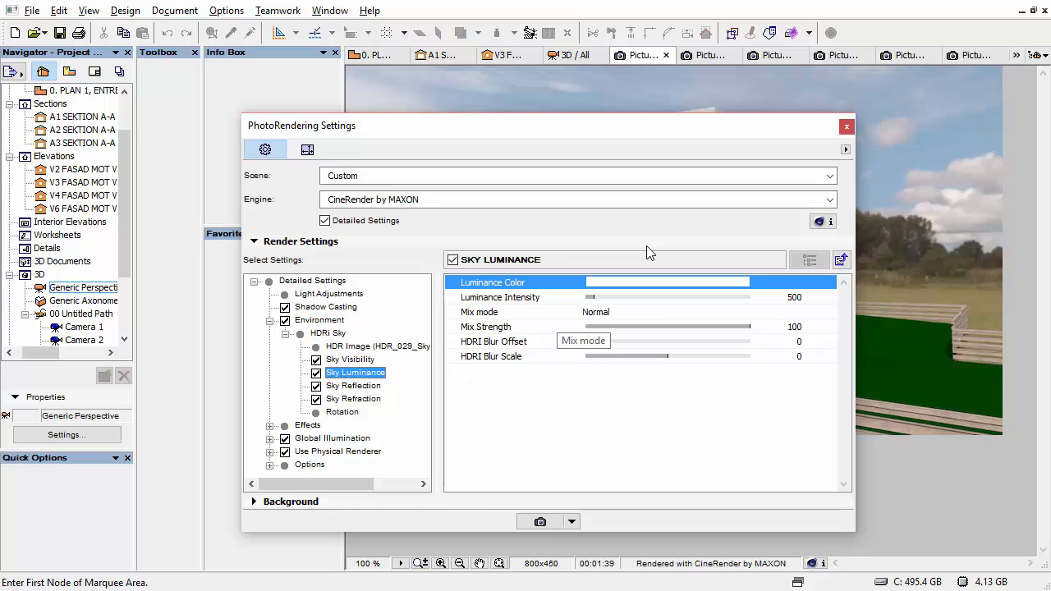
{"action": "left_click", "coordinate": [614, 299]}
{"action": "left_click_drag", "start_coordinate": [793, 298], "coordinate": [741, 308]}
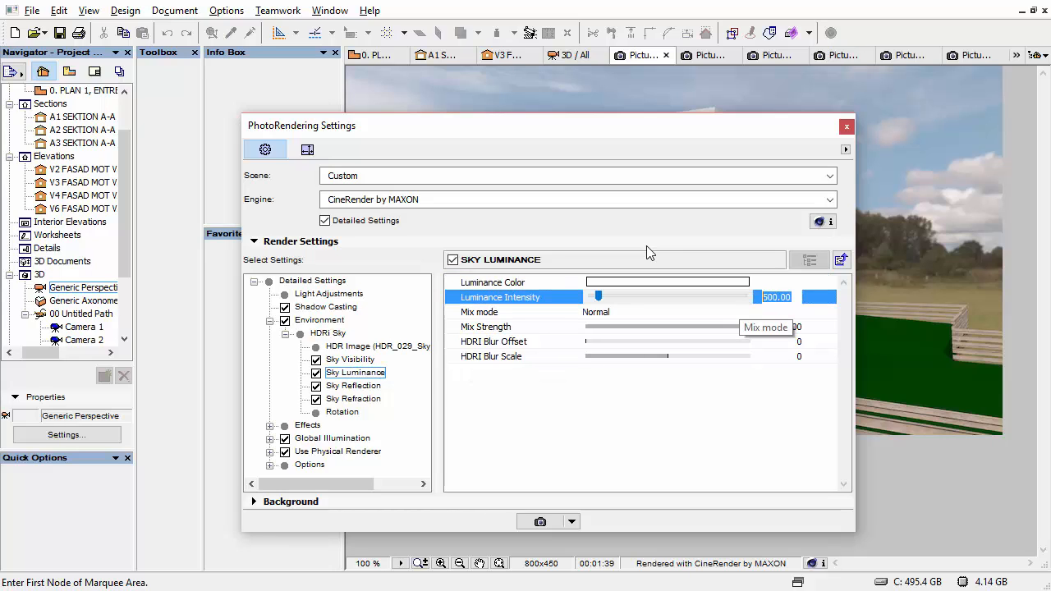
{"action": "type", "text": "1000"}
{"action": "key", "text": "Return"}
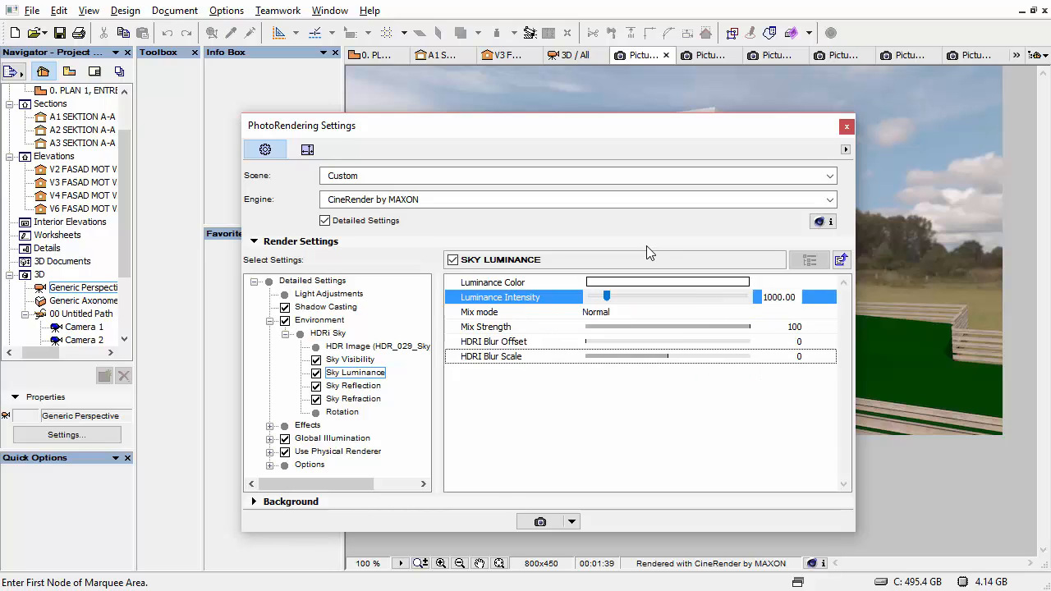
{"action": "left_click", "coordinate": [284, 334]}
{"action": "left_click", "coordinate": [269, 321]}
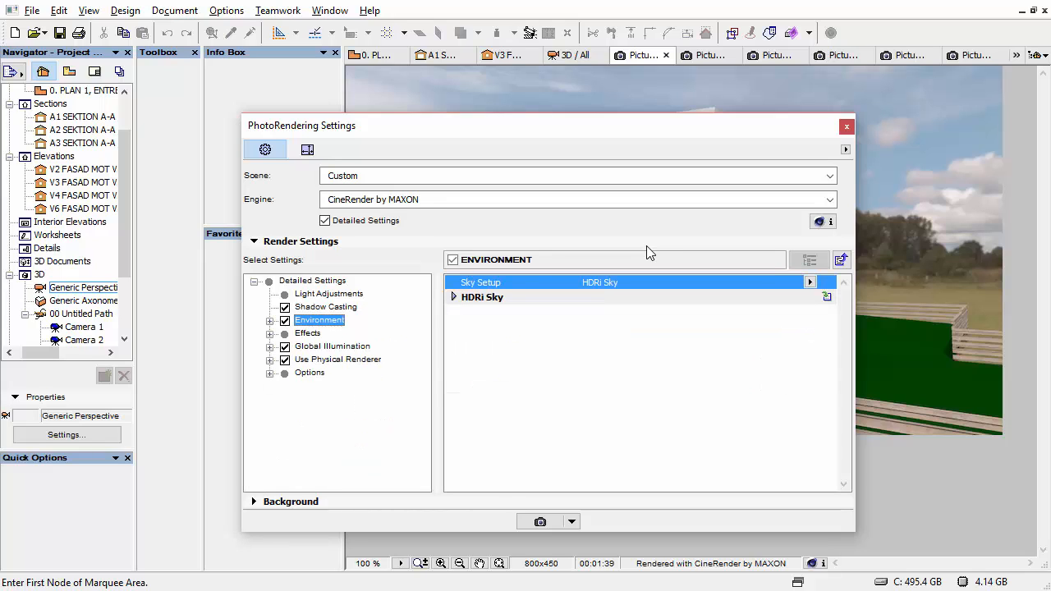
Try a Camera Shutter Speed of 1/15 in the Physical Camera settings and restore it to 1/30.
{"action": "left_click", "coordinate": [269, 360]}
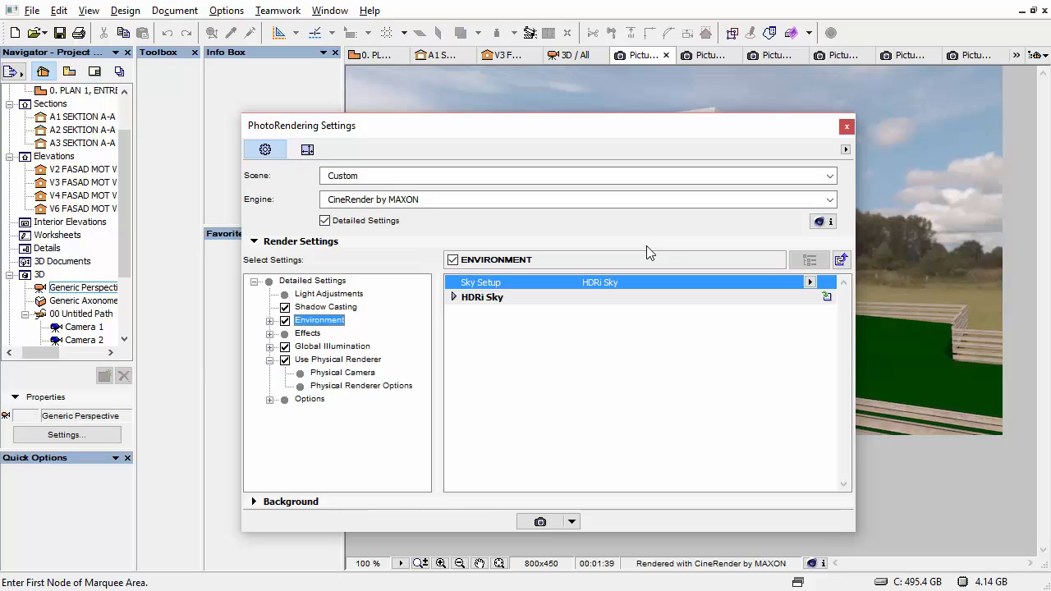
{"action": "left_click", "coordinate": [362, 385]}
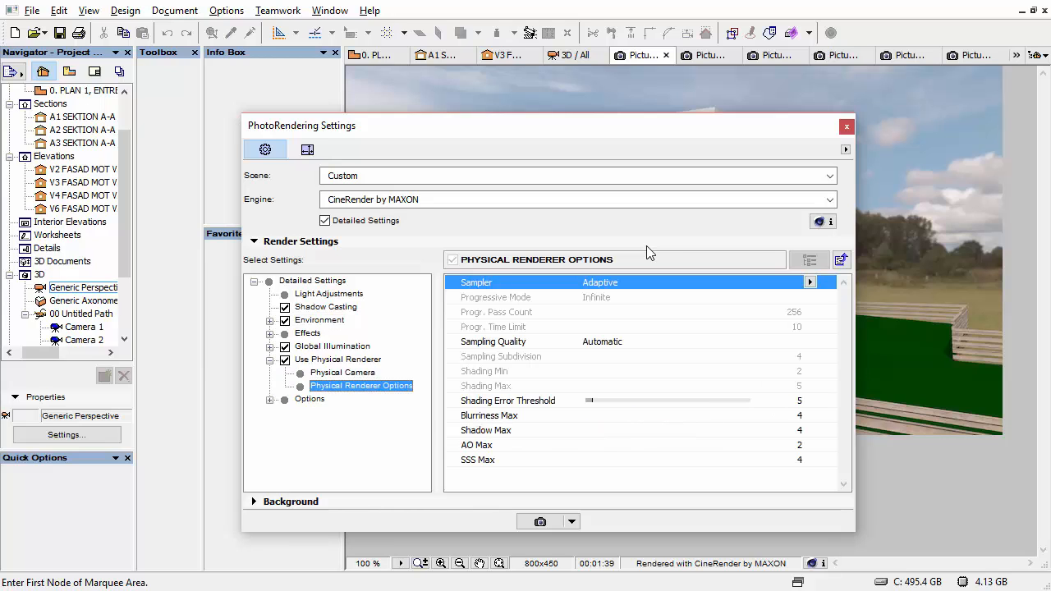
{"action": "left_click", "coordinate": [342, 371]}
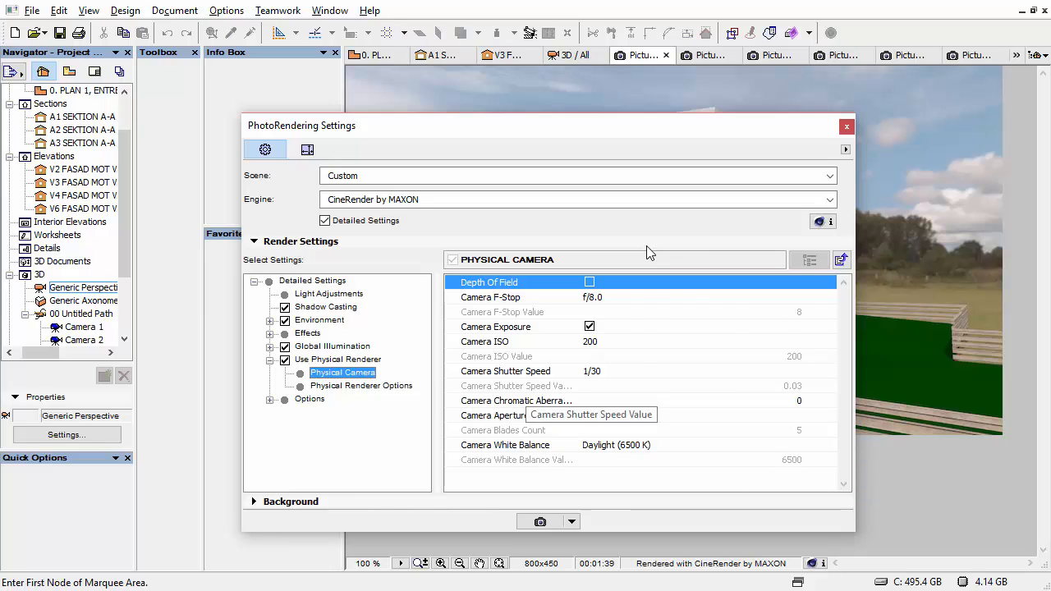
{"action": "left_click", "coordinate": [714, 371]}
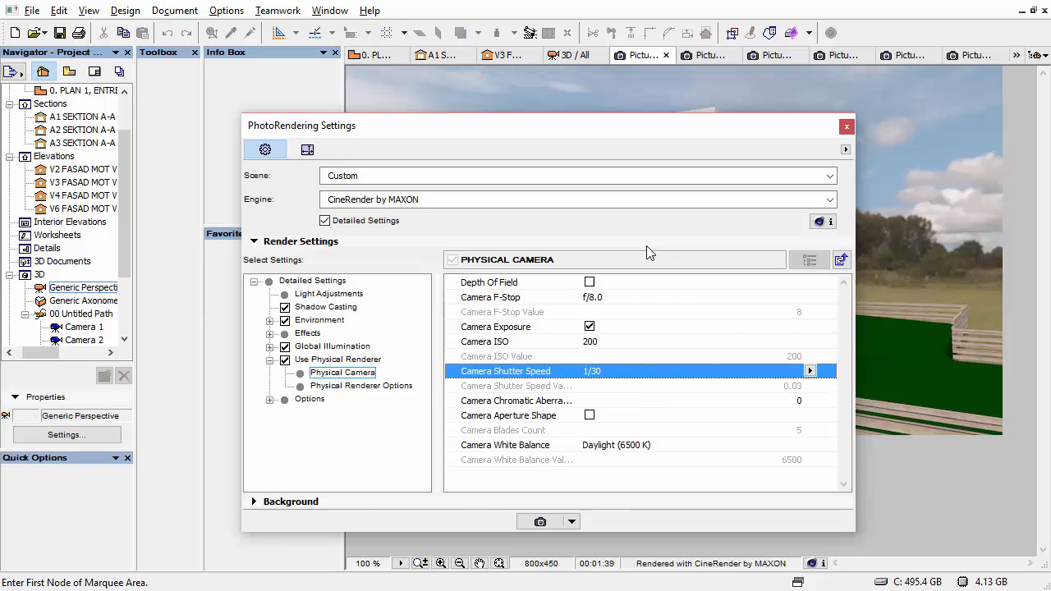
{"action": "left_click", "coordinate": [811, 371]}
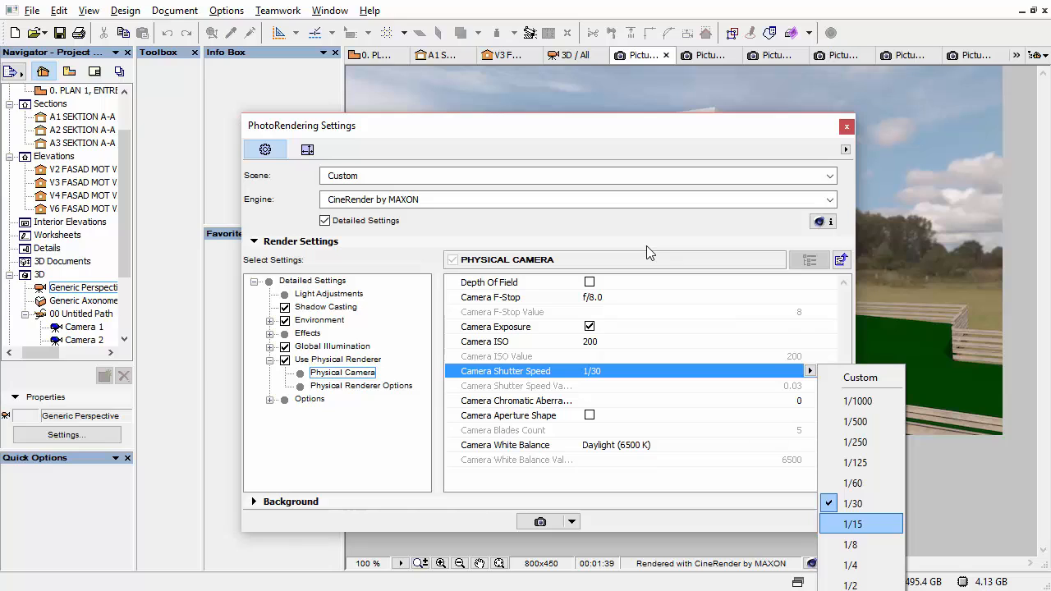
{"action": "key", "text": "Return"}
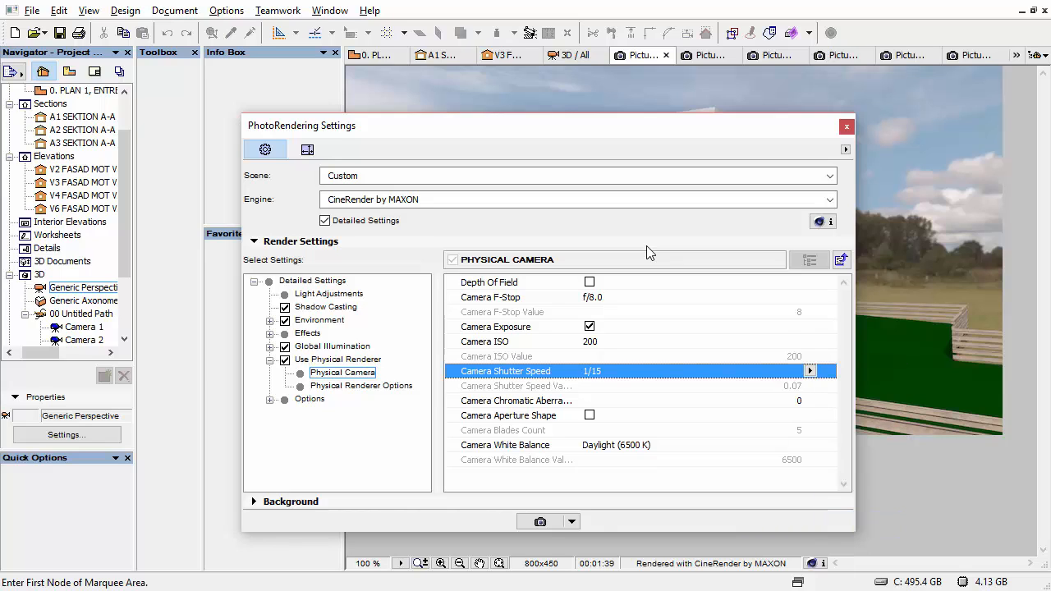
{"action": "left_click", "coordinate": [811, 372]}
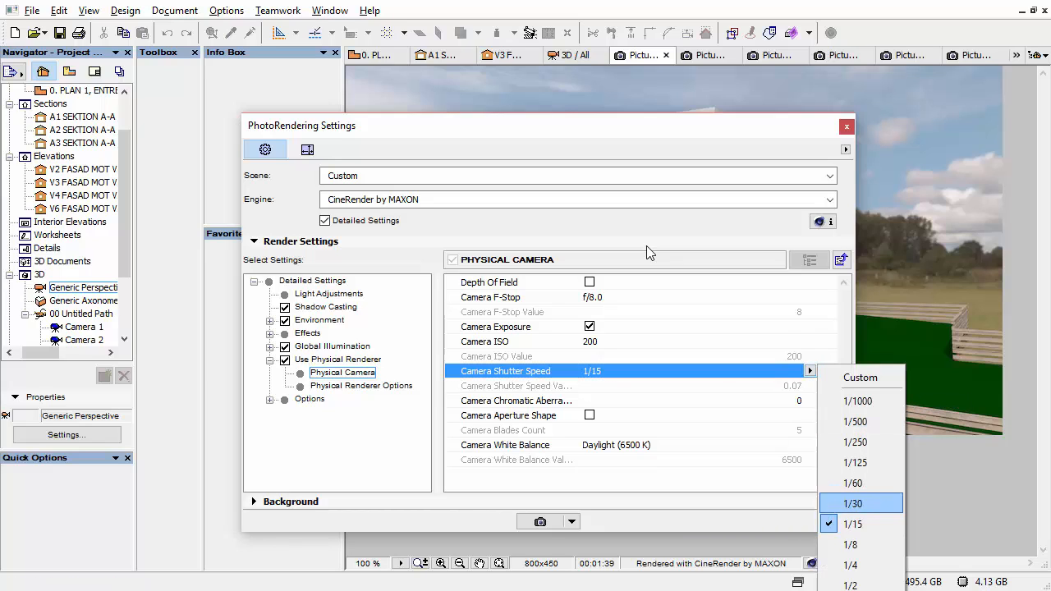
{"action": "left_click", "coordinate": [861, 503]}
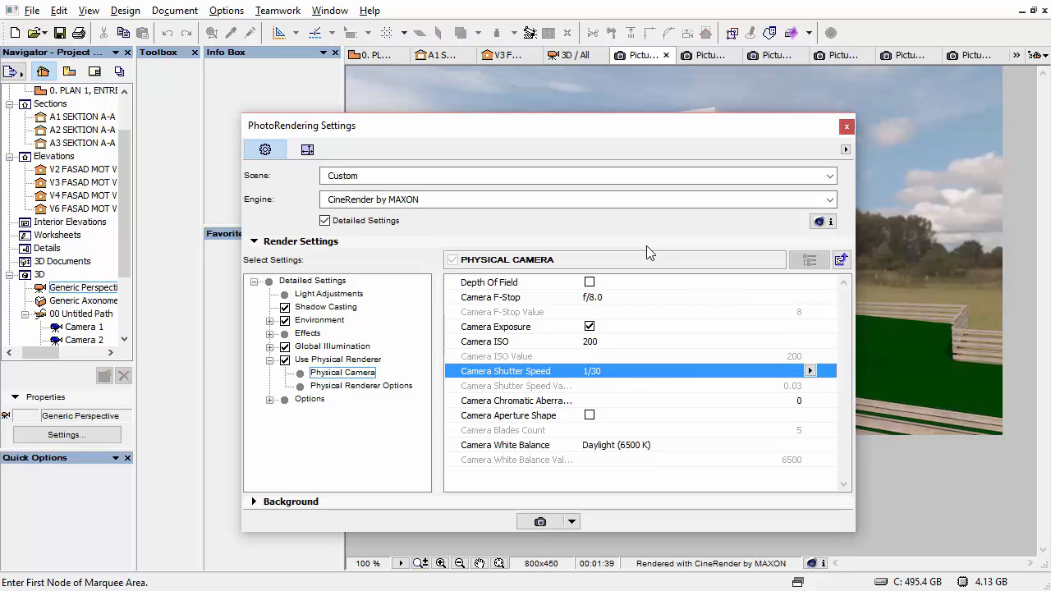
Examine the general Global Illumination settings, including Gamma, and close the PhotoRendering settings without changing them.
{"action": "key", "text": "Left"}
{"action": "key", "text": "Left"}
{"action": "key", "text": "Up"}
{"action": "key", "text": "Right"}
{"action": "key", "text": "Down"}
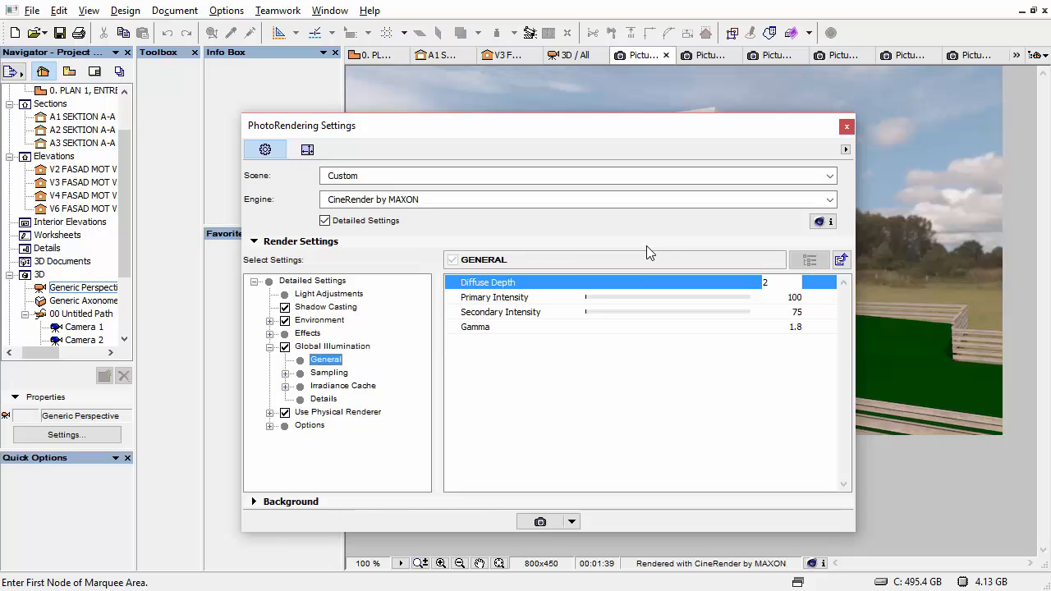
{"action": "key", "text": "Down"}
{"action": "key", "text": "Down"}
{"action": "key", "text": "Down"}
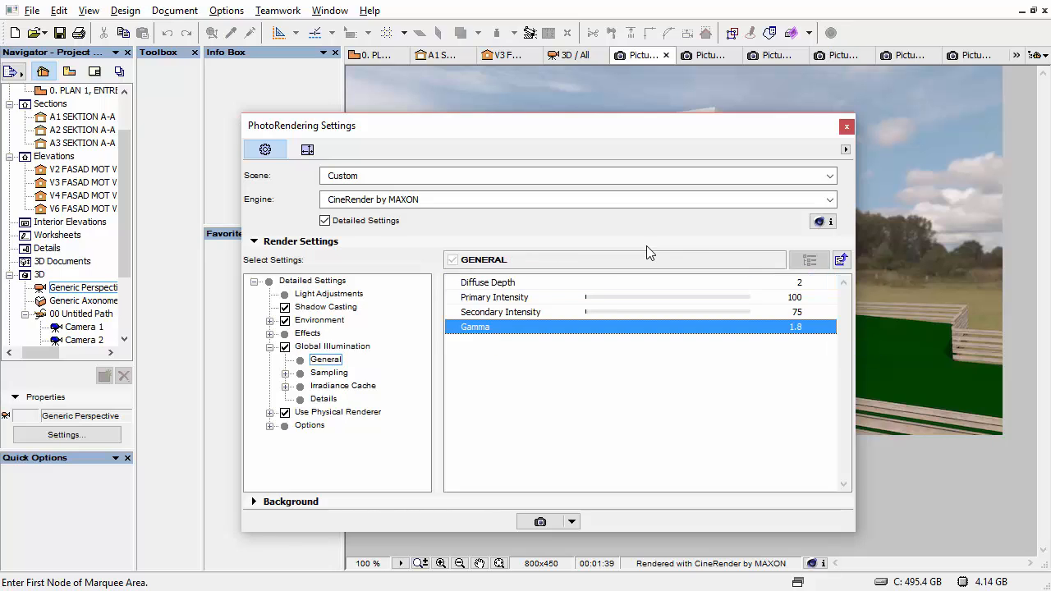
{"action": "key", "text": "Return"}
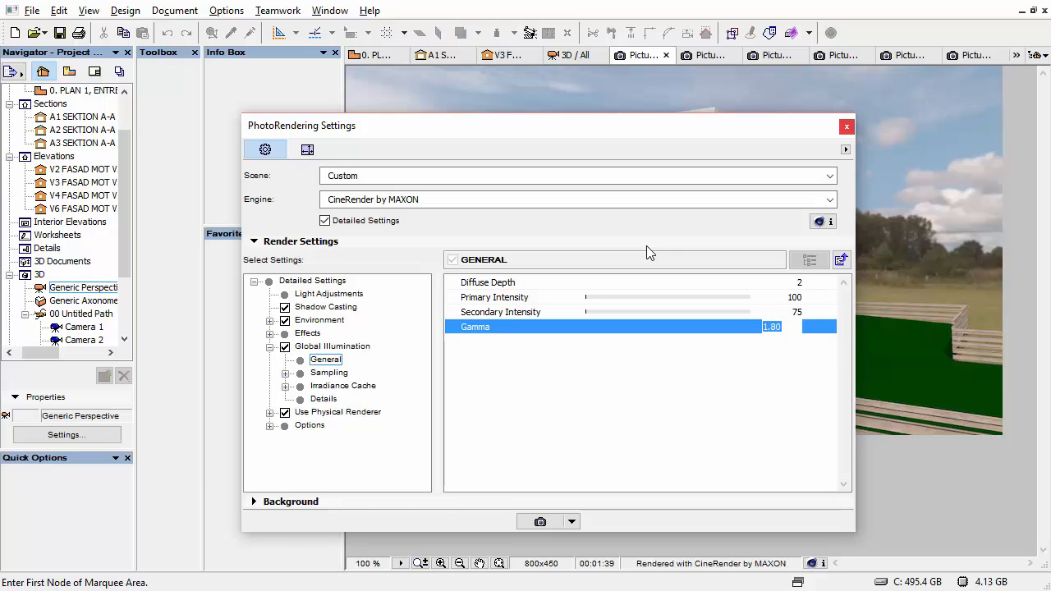
{"action": "key", "text": "Escape"}
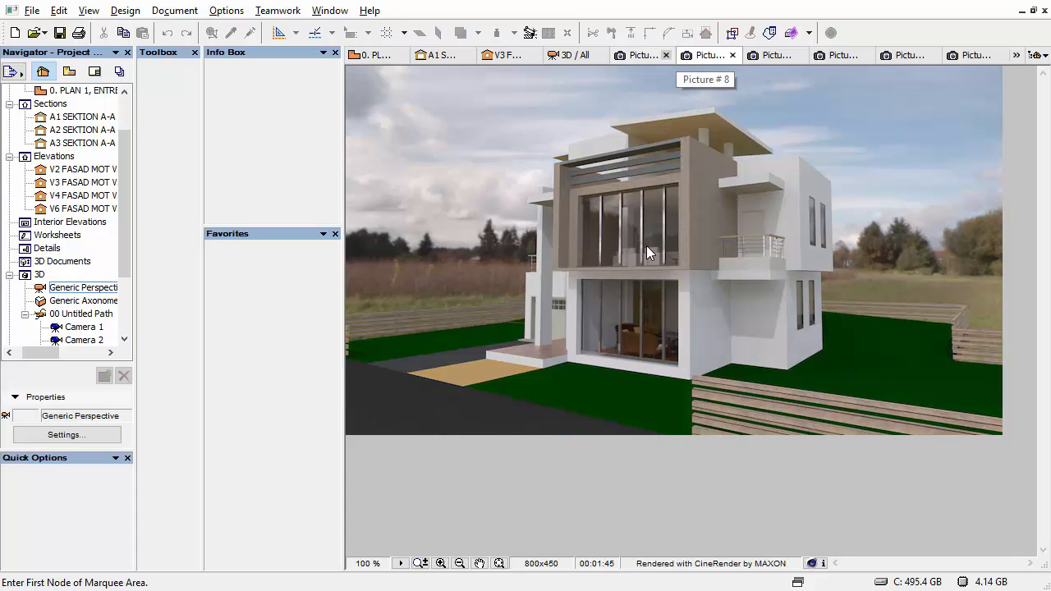
Compare the sky and lighting of rendered Picture # 7 and Picture # 8 by alternating between them.
{"action": "left_click", "coordinate": [650, 55]}
{"action": "left_click", "coordinate": [697, 55]}
{"action": "left_click", "coordinate": [650, 55]}
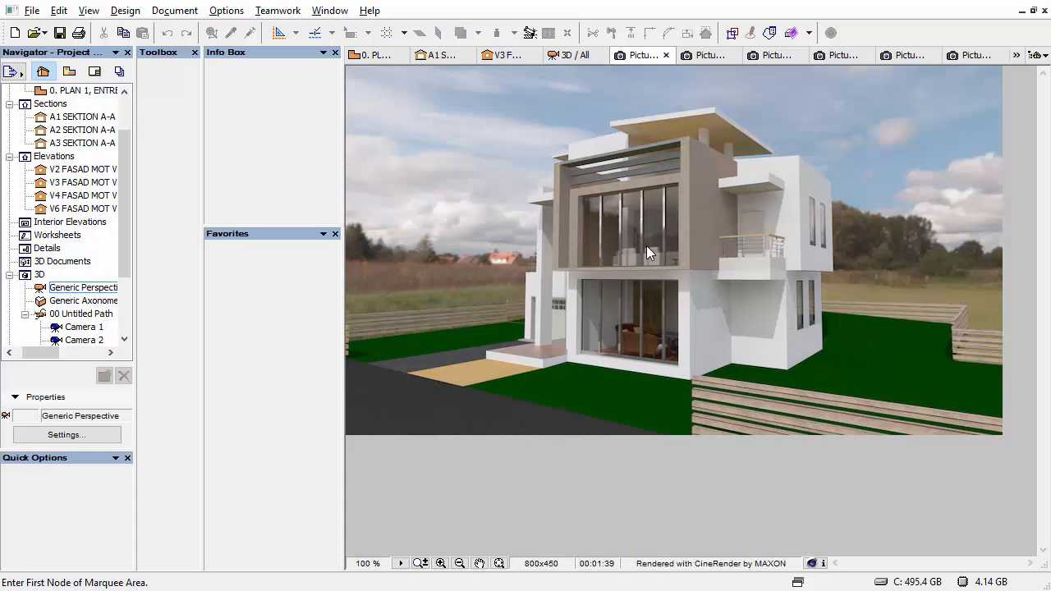
{"action": "left_click", "coordinate": [699, 55]}
{"action": "left_click", "coordinate": [648, 55]}
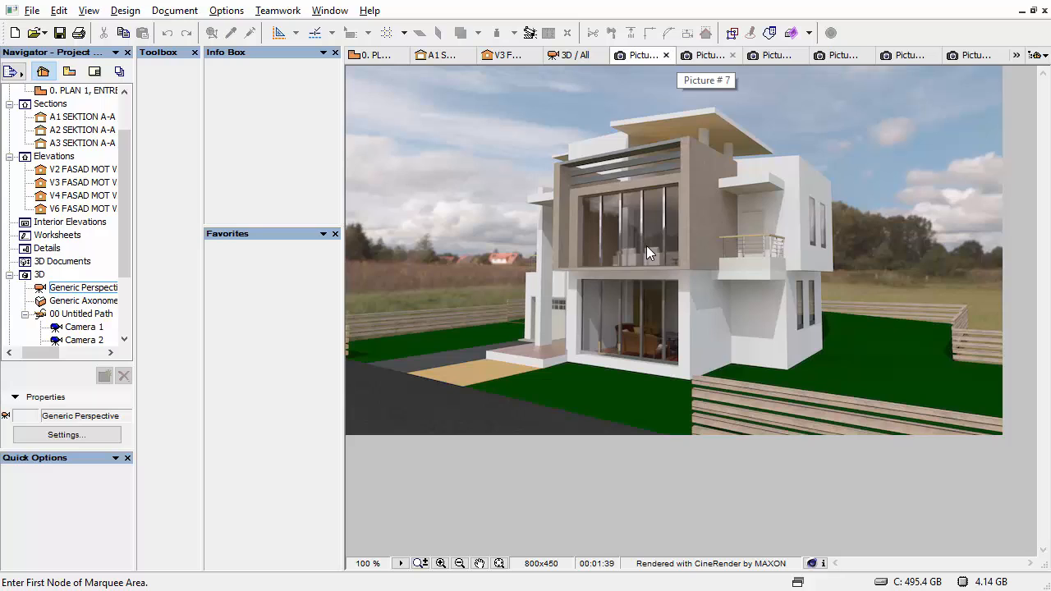
{"action": "left_click", "coordinate": [700, 55]}
{"action": "left_click", "coordinate": [649, 55]}
{"action": "left_click", "coordinate": [700, 55]}
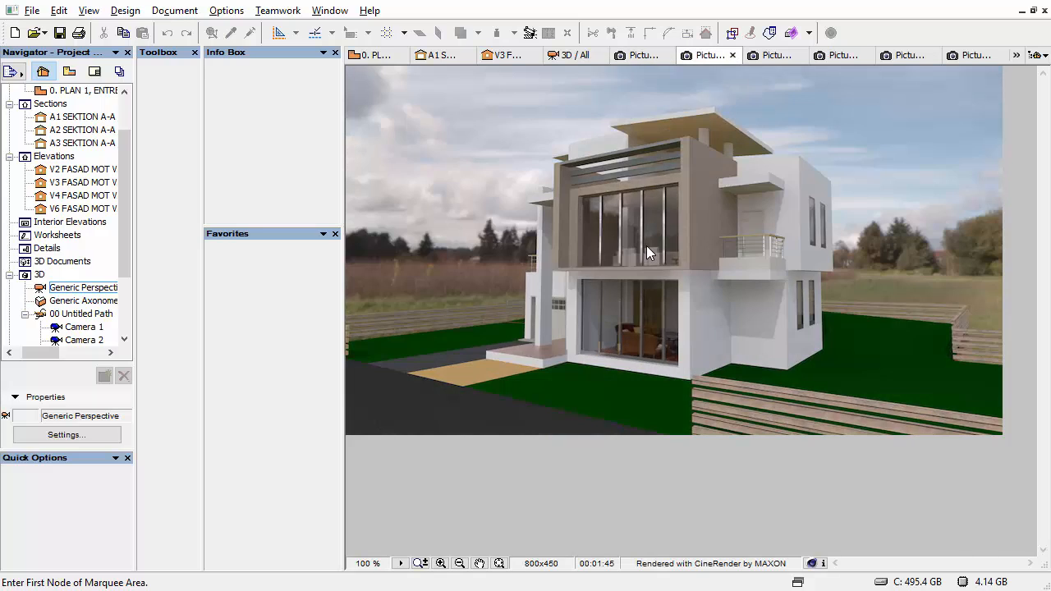
{"action": "left_click", "coordinate": [649, 55]}
{"action": "left_click", "coordinate": [699, 55]}
{"action": "left_click", "coordinate": [649, 55]}
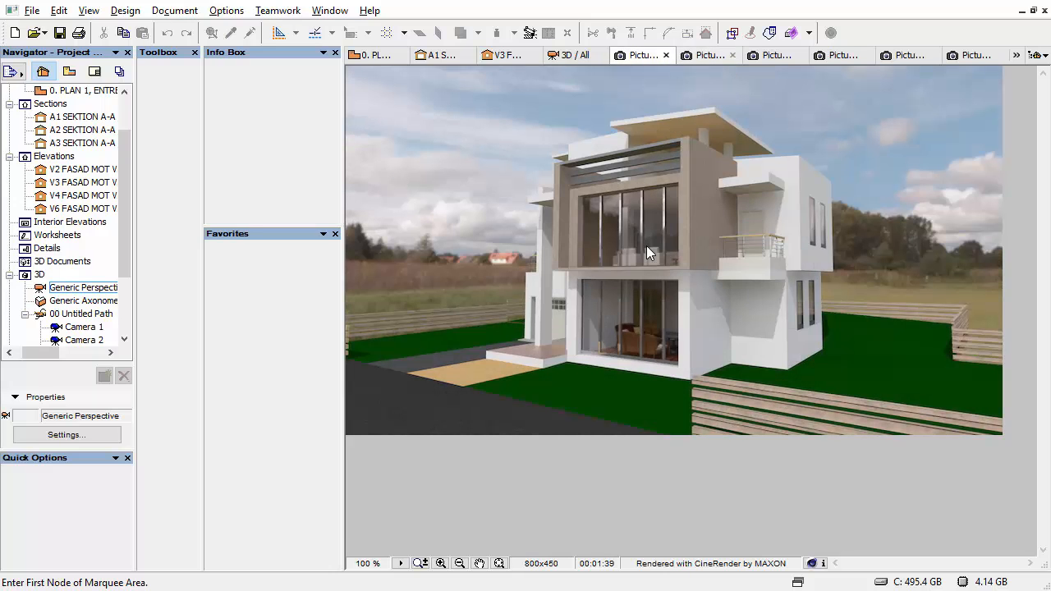
{"action": "left_click", "coordinate": [700, 55]}
{"action": "left_click", "coordinate": [732, 55]}
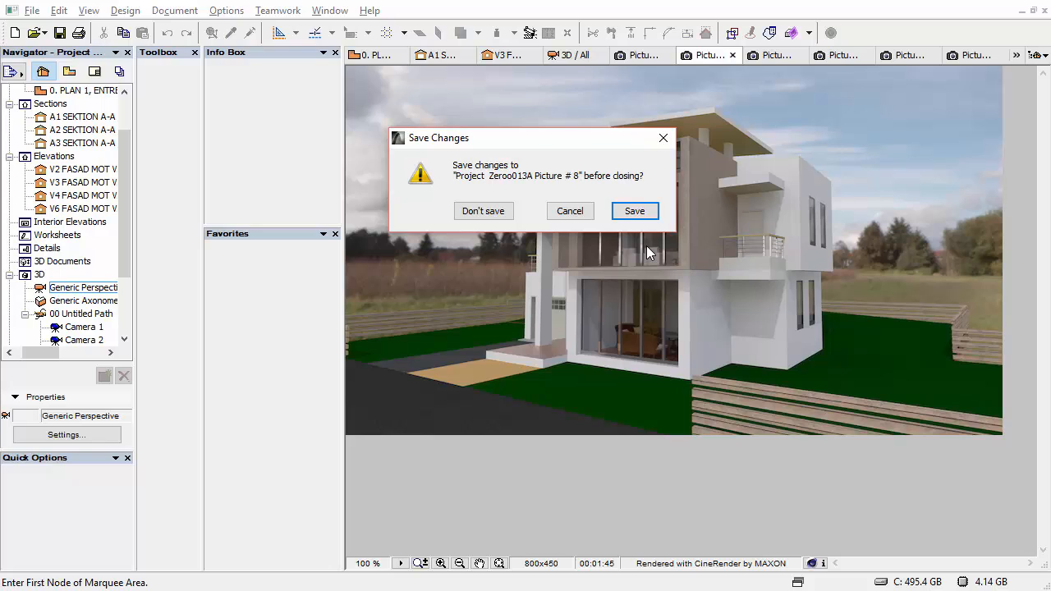
{"action": "left_click", "coordinate": [569, 211]}
{"action": "left_click", "coordinate": [644, 55]}
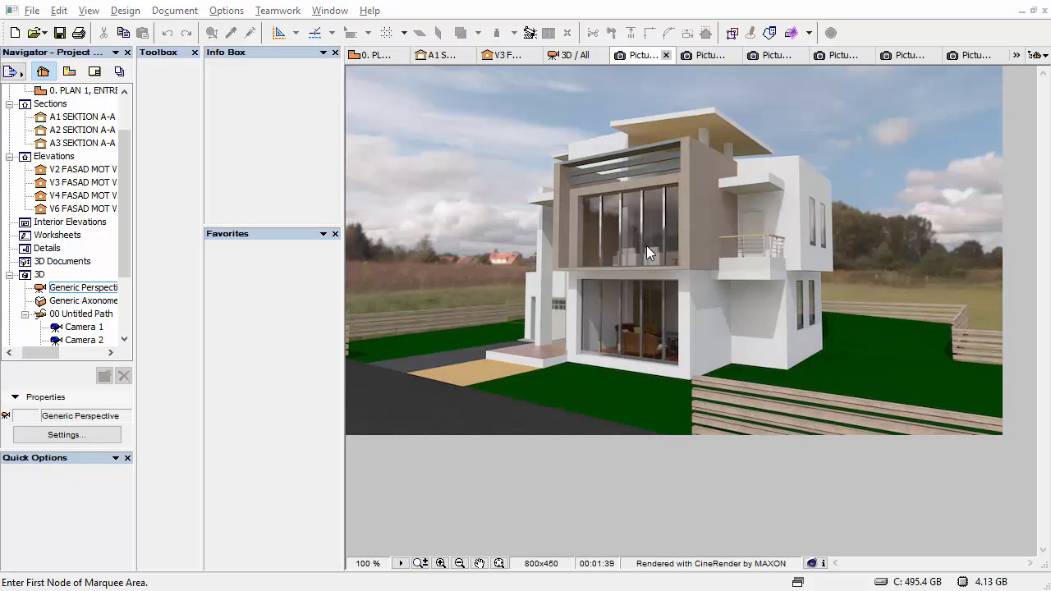
Close all the rendered pictures, from Picture # 8 through Picture # 1, without saving them.
{"action": "left_click", "coordinate": [666, 55]}
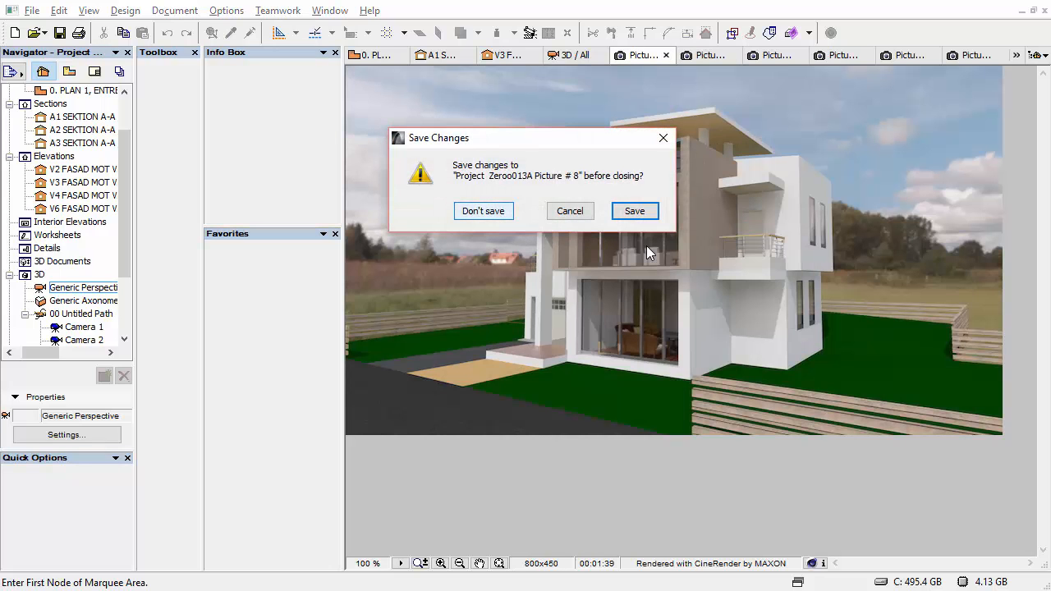
{"action": "left_click", "coordinate": [483, 211]}
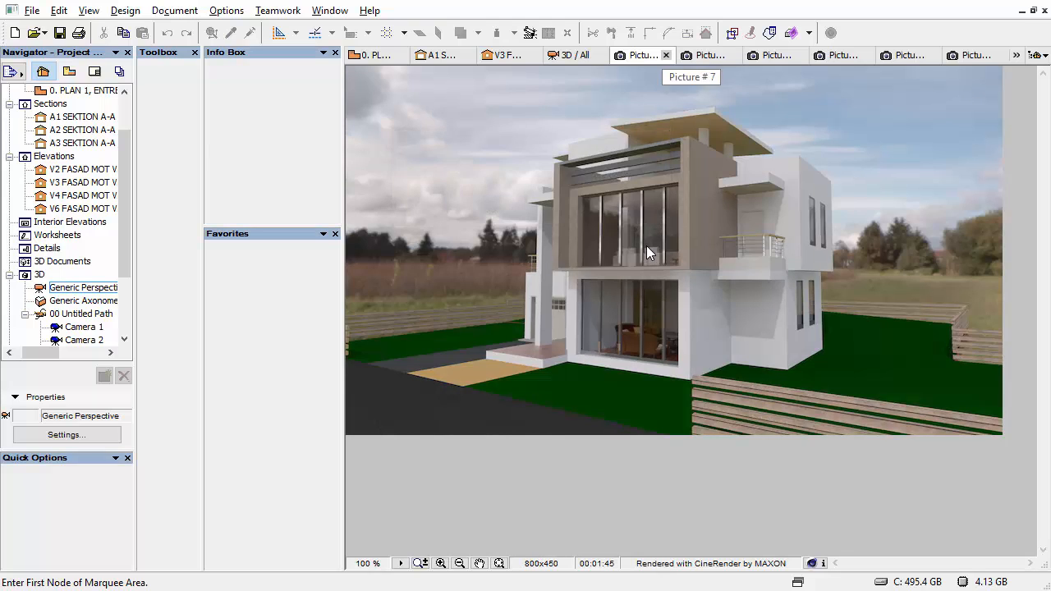
{"action": "left_click", "coordinate": [665, 55]}
{"action": "left_click", "coordinate": [483, 211]}
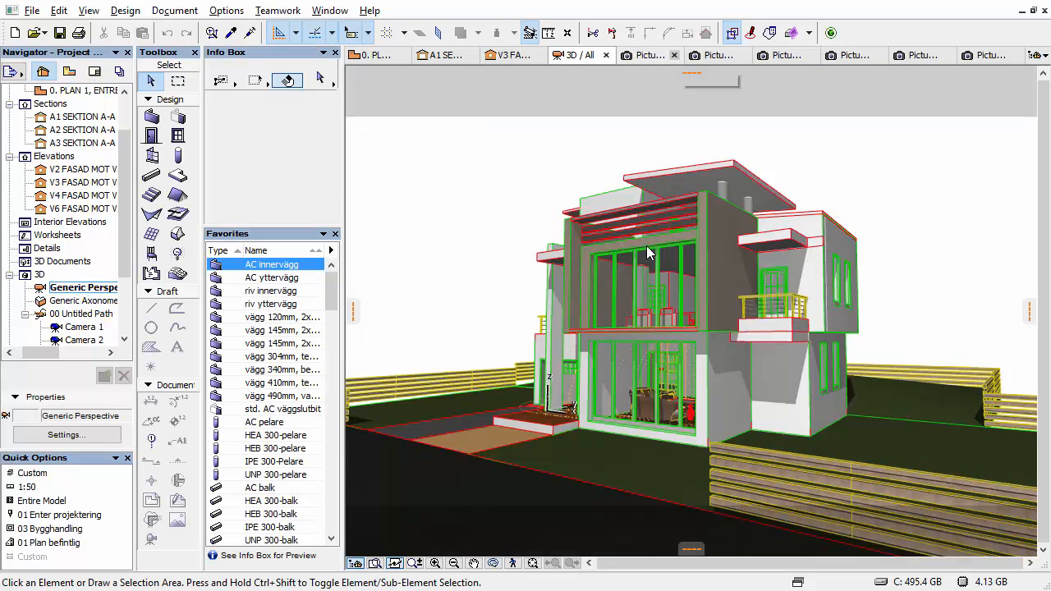
{"action": "left_click", "coordinate": [674, 55]}
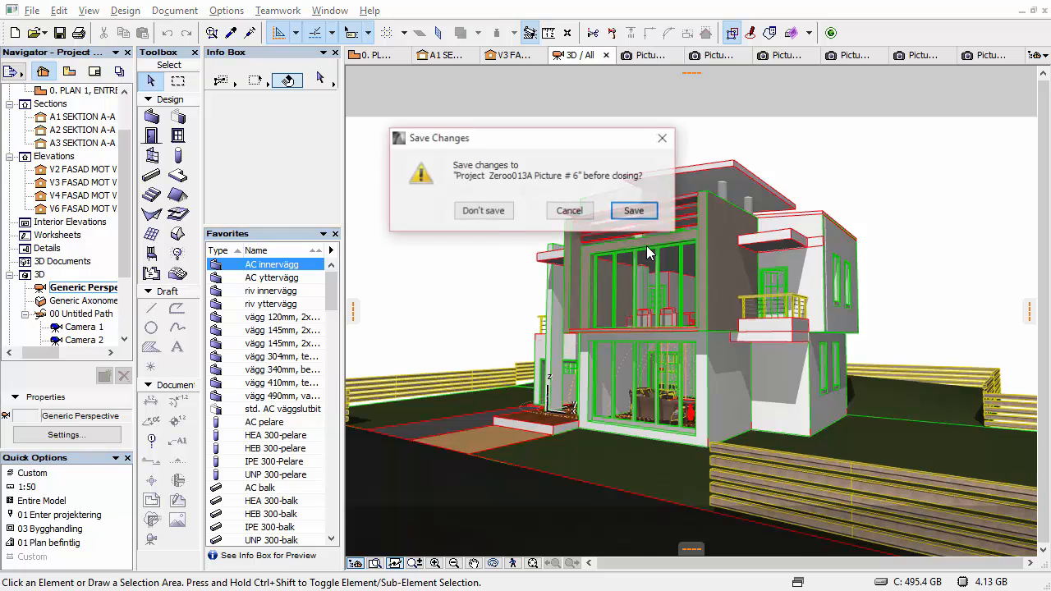
{"action": "left_click", "coordinate": [483, 211]}
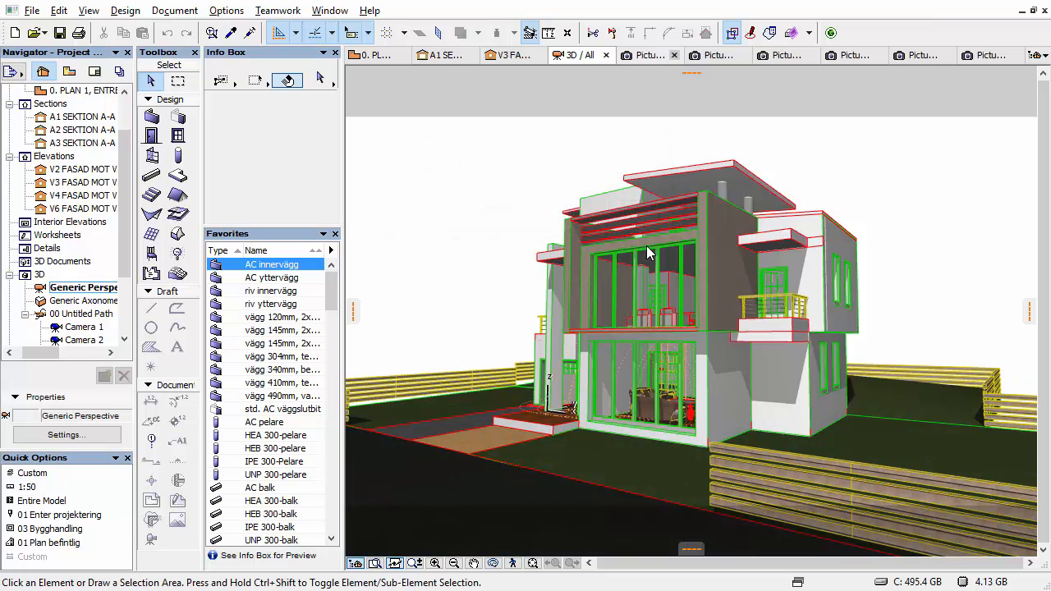
{"action": "left_click", "coordinate": [674, 55]}
{"action": "left_click", "coordinate": [483, 211]}
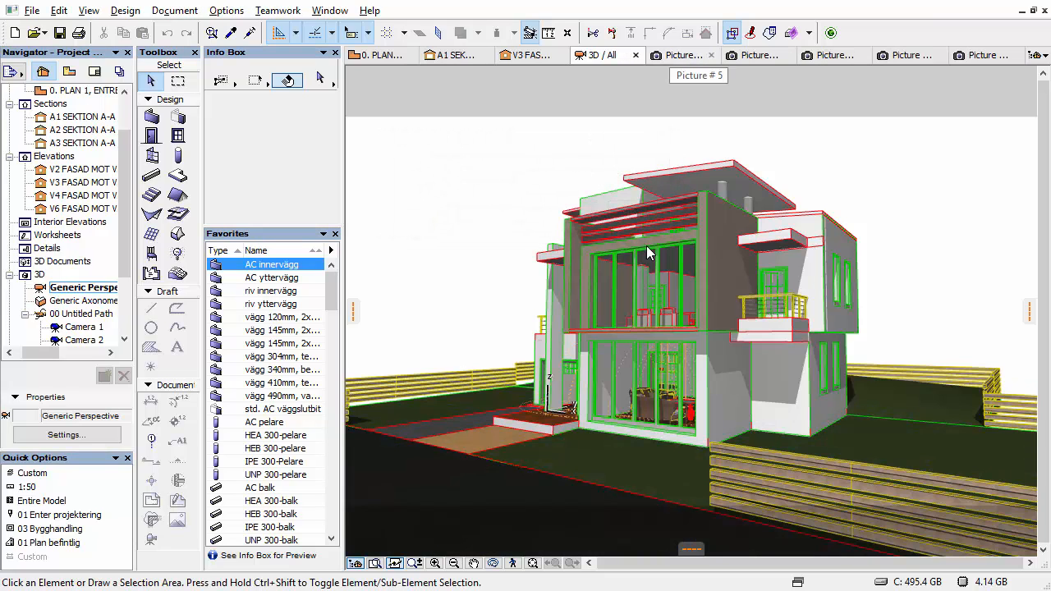
{"action": "left_click", "coordinate": [712, 55]}
{"action": "left_click", "coordinate": [483, 211]}
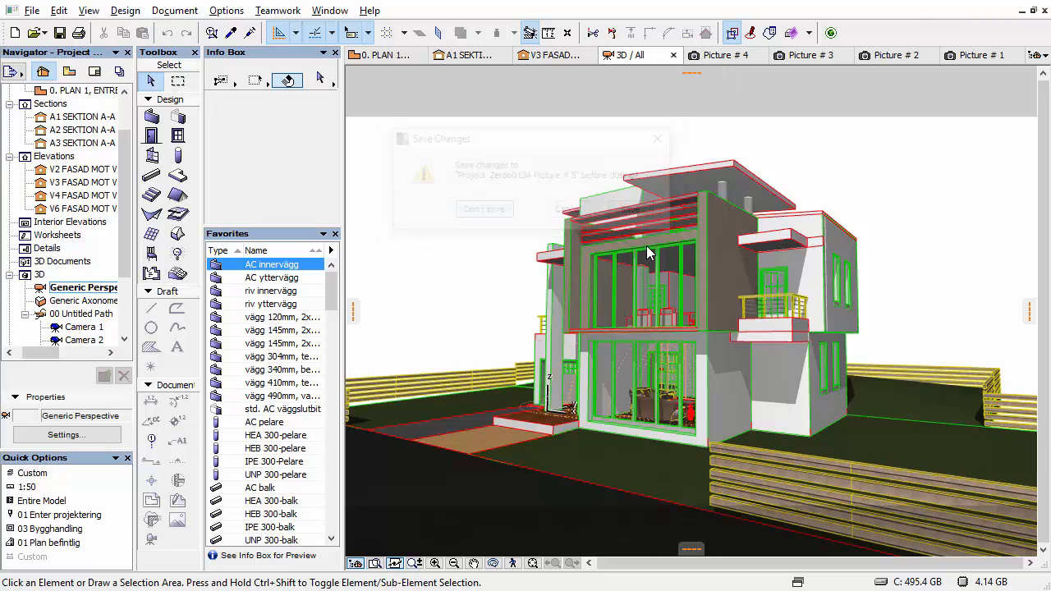
{"action": "left_click", "coordinate": [758, 55]}
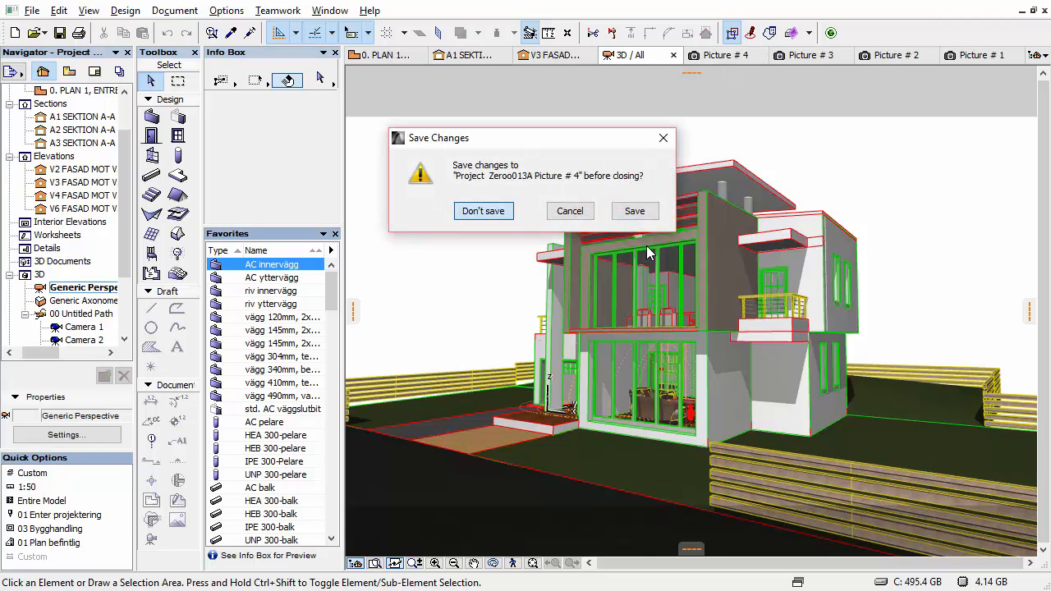
{"action": "left_click", "coordinate": [482, 211]}
{"action": "left_click", "coordinate": [820, 55]}
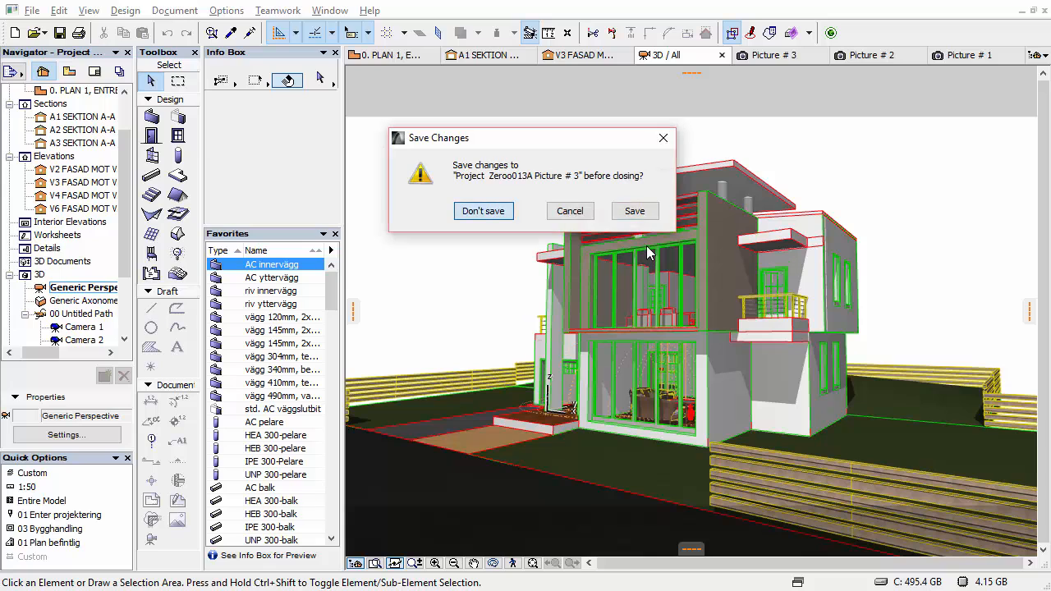
{"action": "left_click", "coordinate": [483, 211]}
{"action": "left_click", "coordinate": [901, 55]}
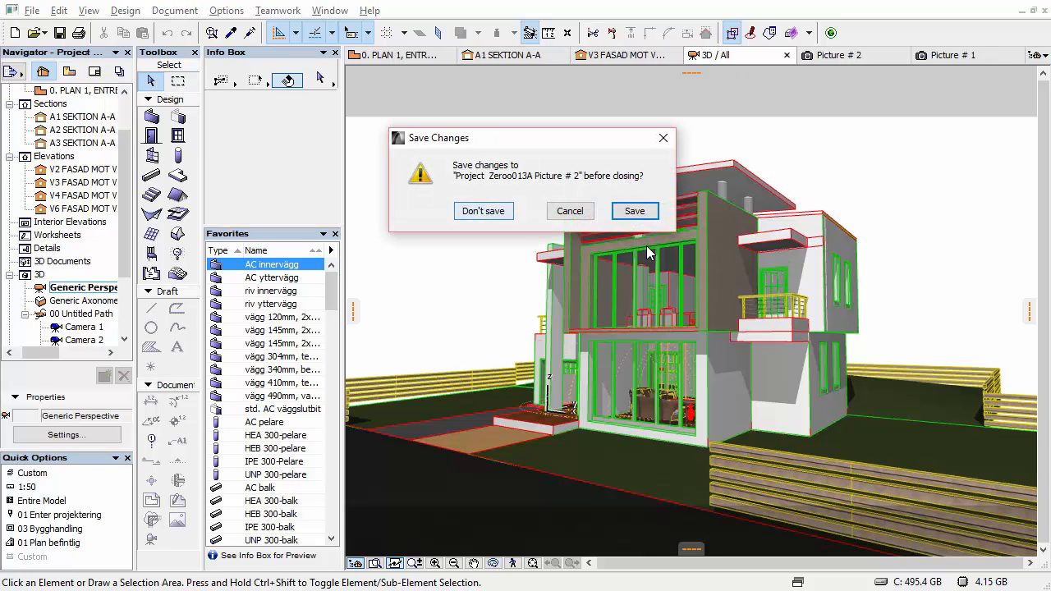
{"action": "left_click", "coordinate": [483, 211]}
{"action": "left_click", "coordinate": [1015, 55]}
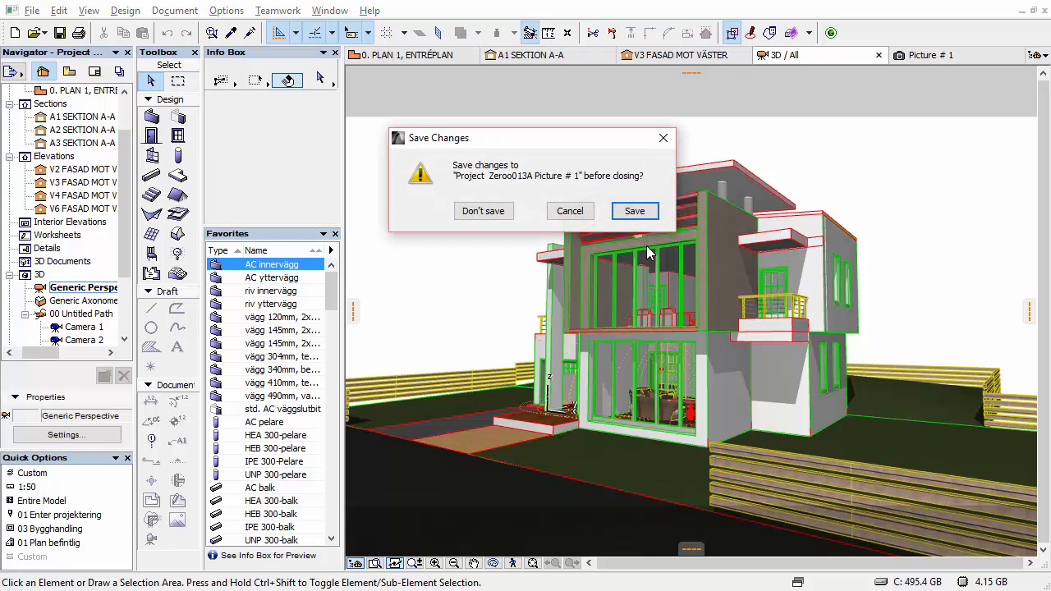
{"action": "left_click", "coordinate": [483, 211]}
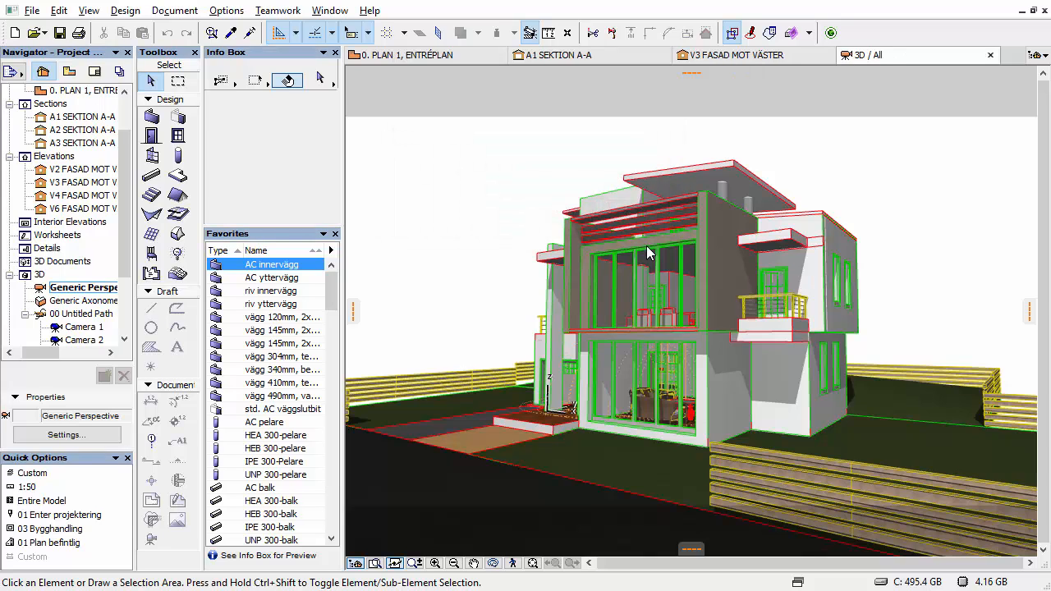